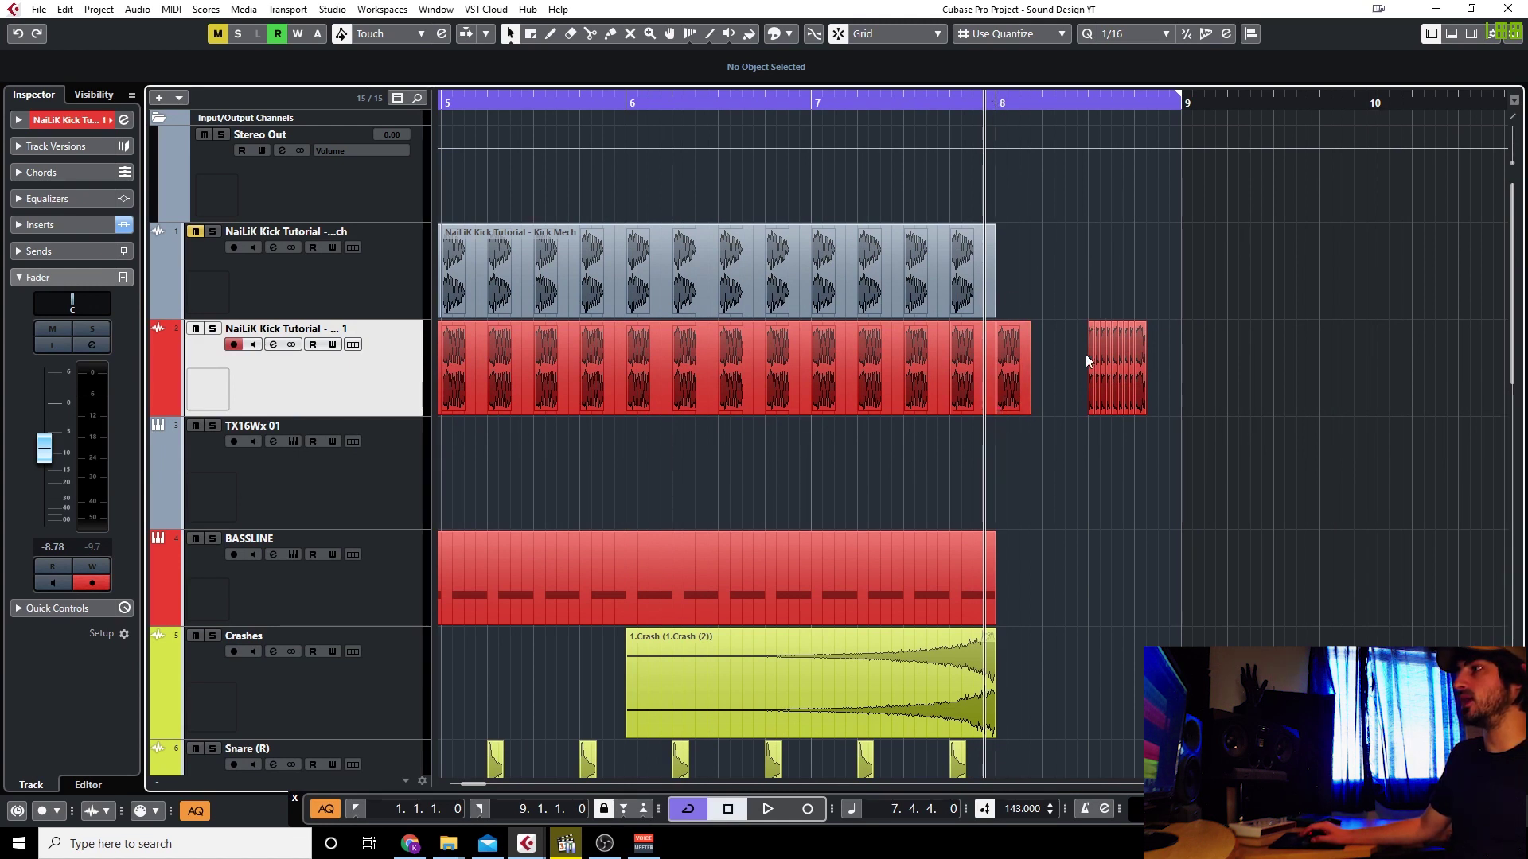
Play back the end of the pattern across bars 7 and 8 to examine the kick roll near 8.3.
{"action": "scroll", "coordinate": [1096, 358], "scroll_direction": "up", "scroll_amount": 3}
{"action": "left_click", "coordinate": [890, 371]}
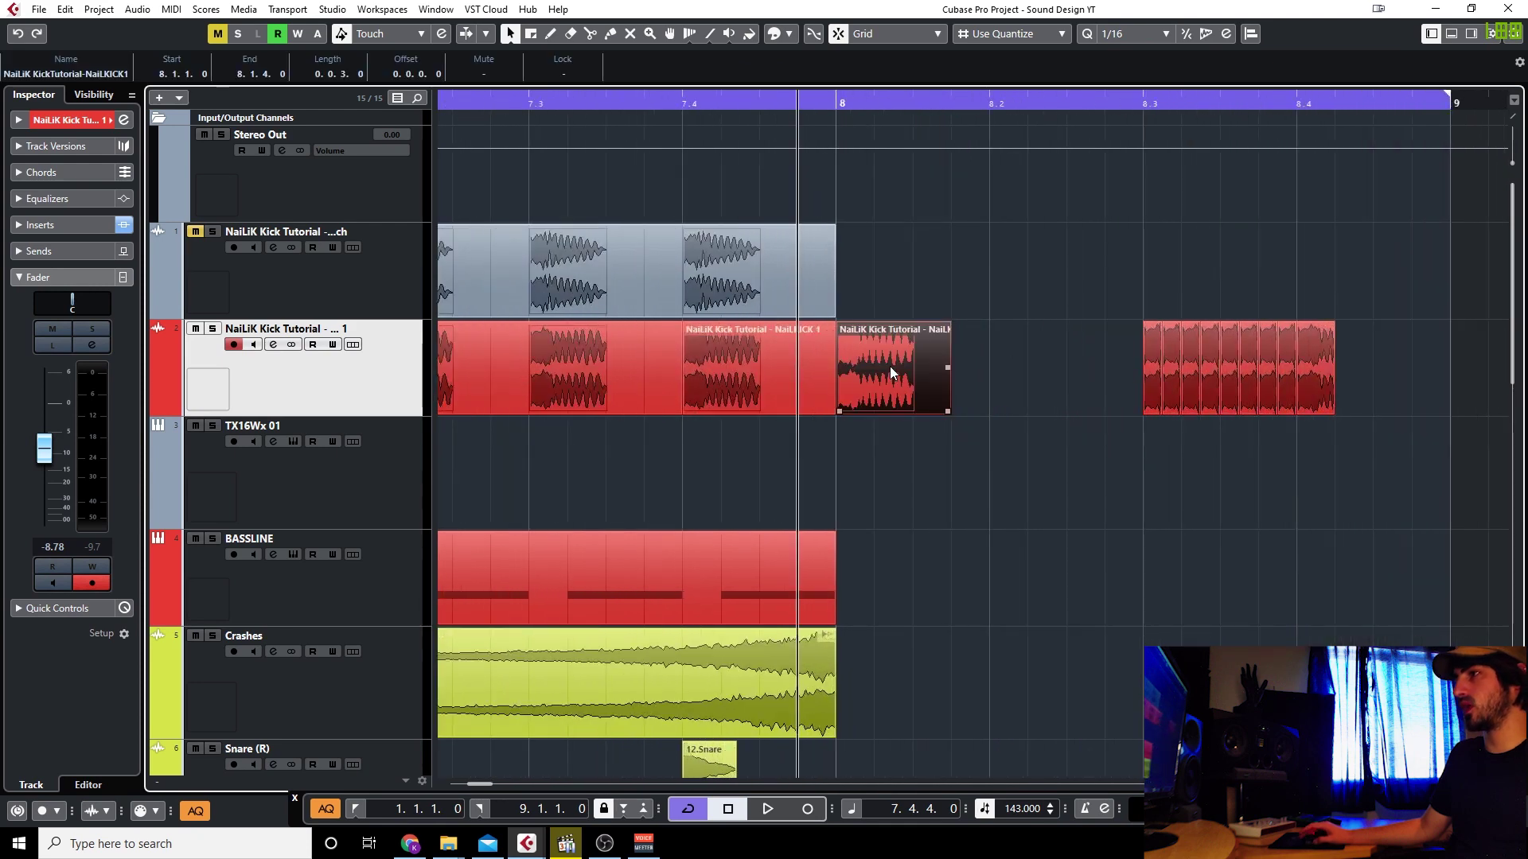
{"action": "scroll", "coordinate": [1394, 275], "scroll_direction": "up", "scroll_amount": 2}
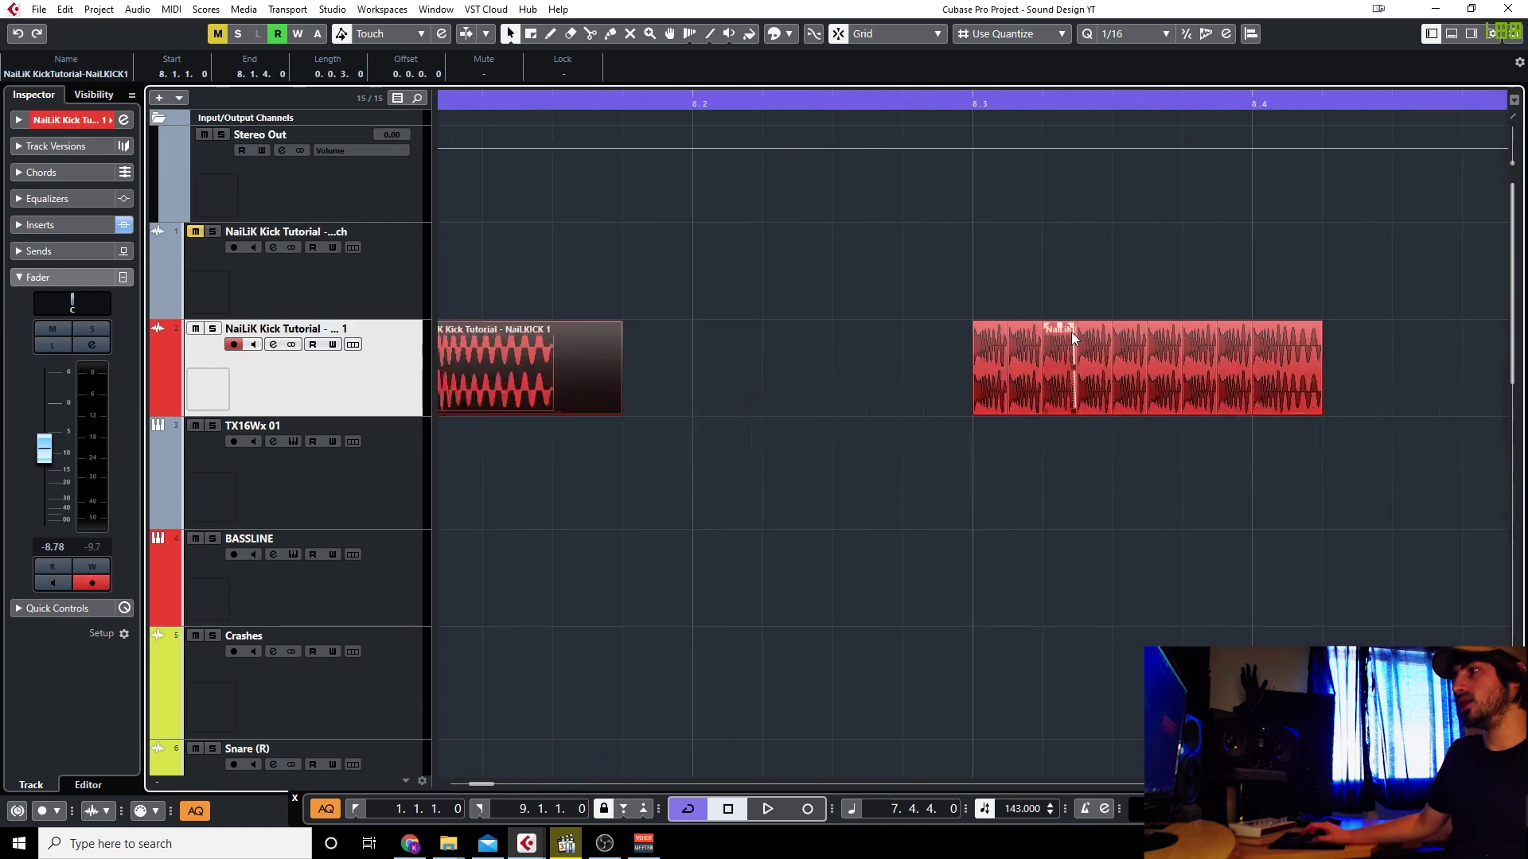
{"action": "scroll", "coordinate": [972, 293], "scroll_direction": "down", "scroll_amount": 4}
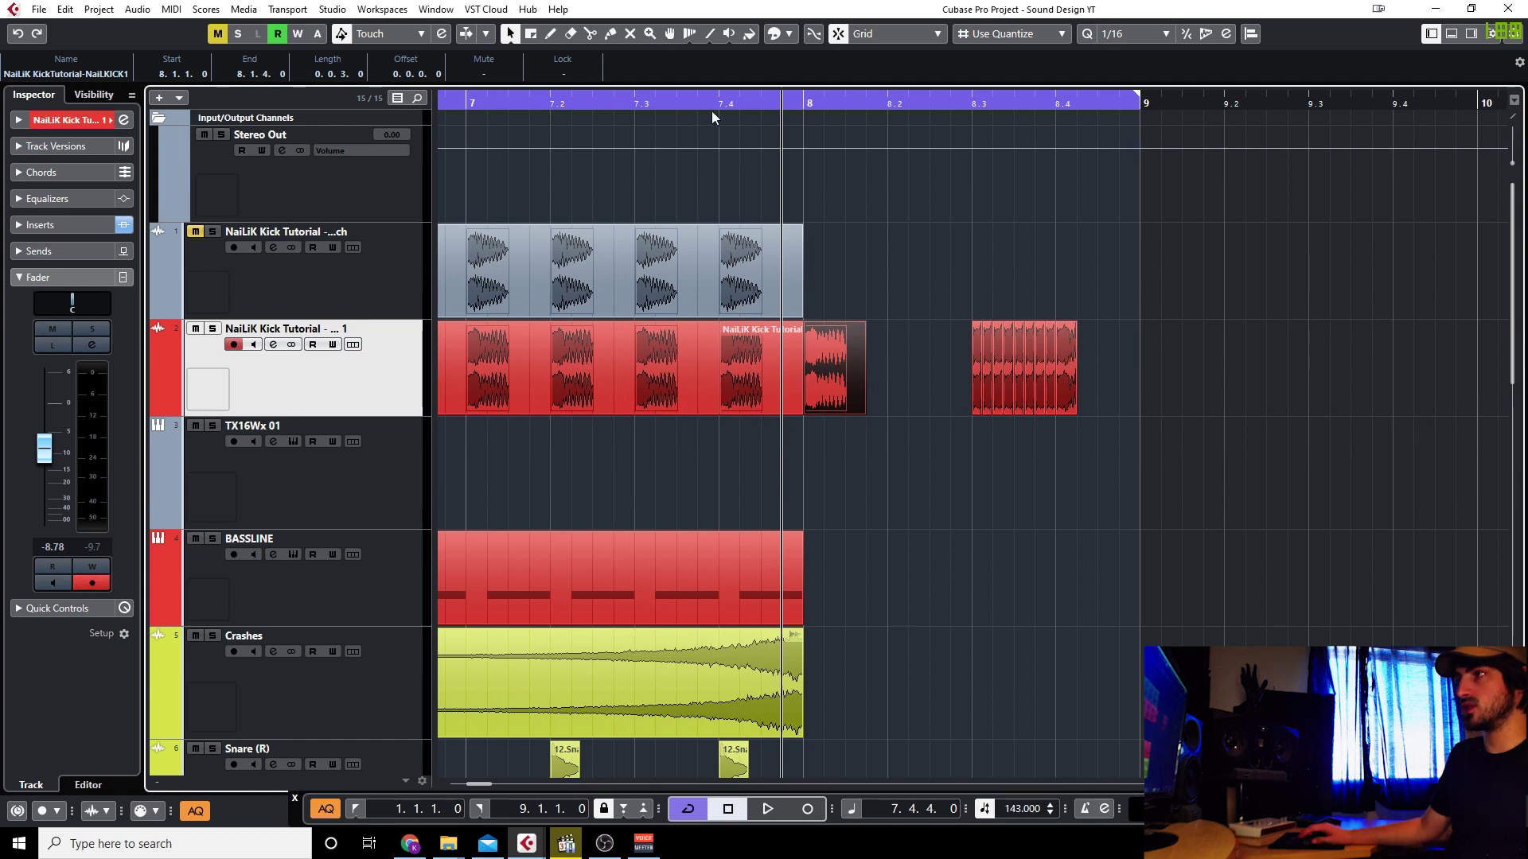
{"action": "key", "text": "space"}
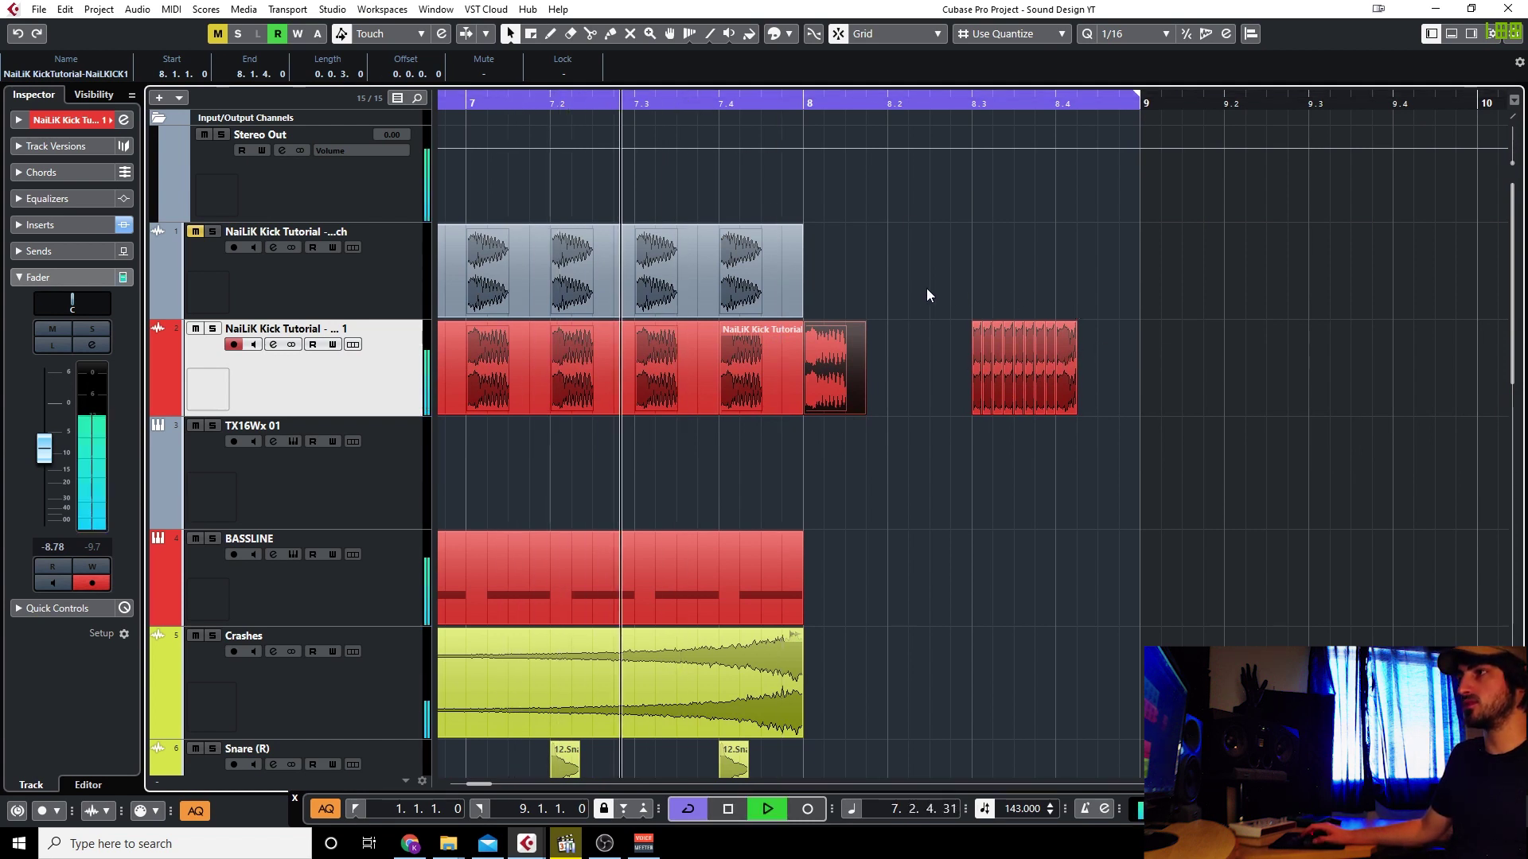
{"action": "key", "text": "space"}
{"action": "key", "text": "space"}
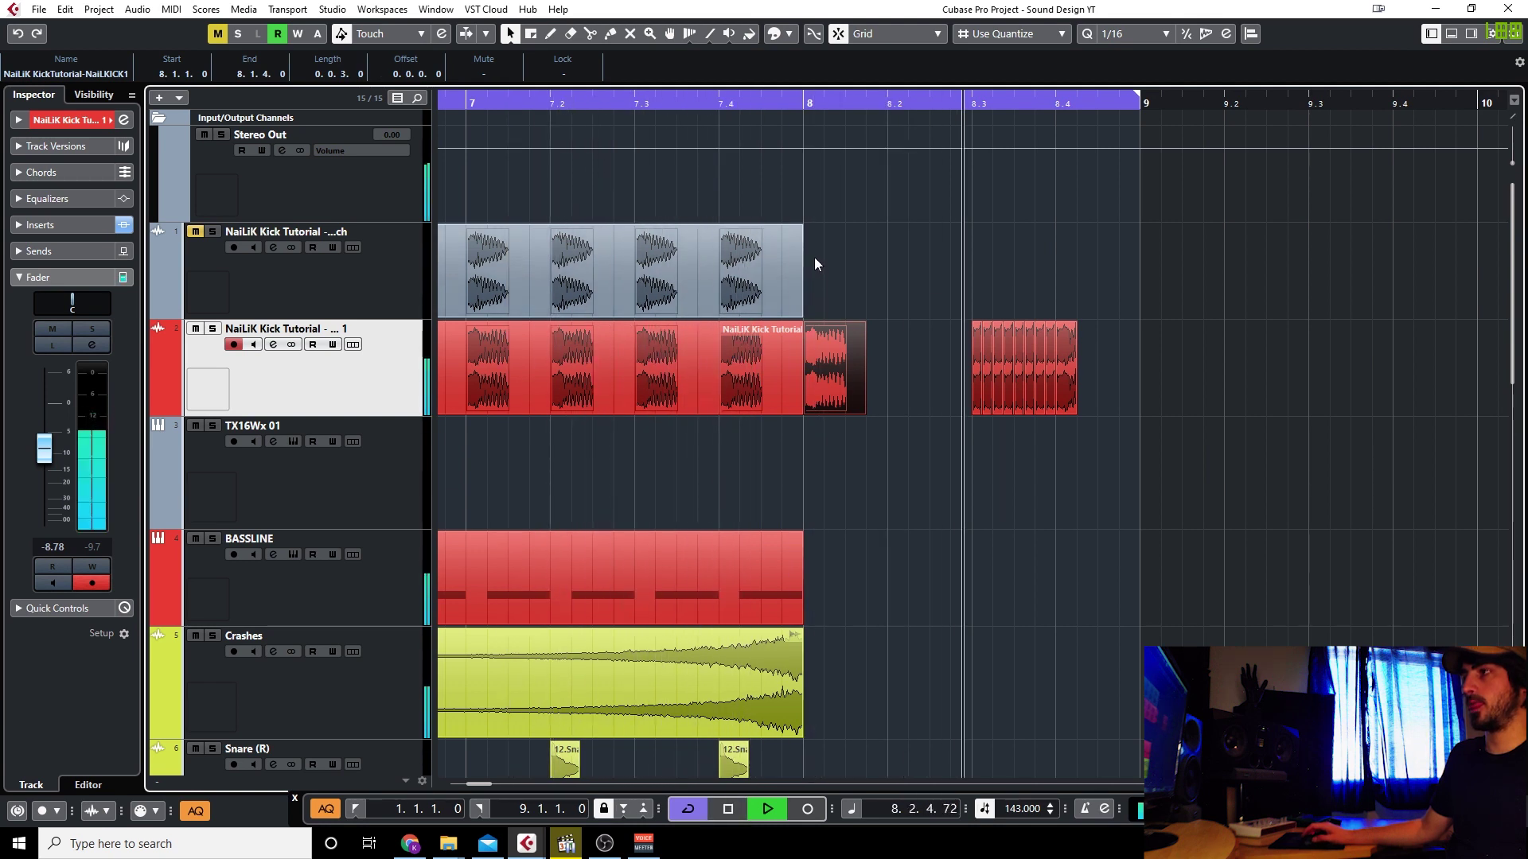
{"action": "left_click", "coordinate": [611, 100]}
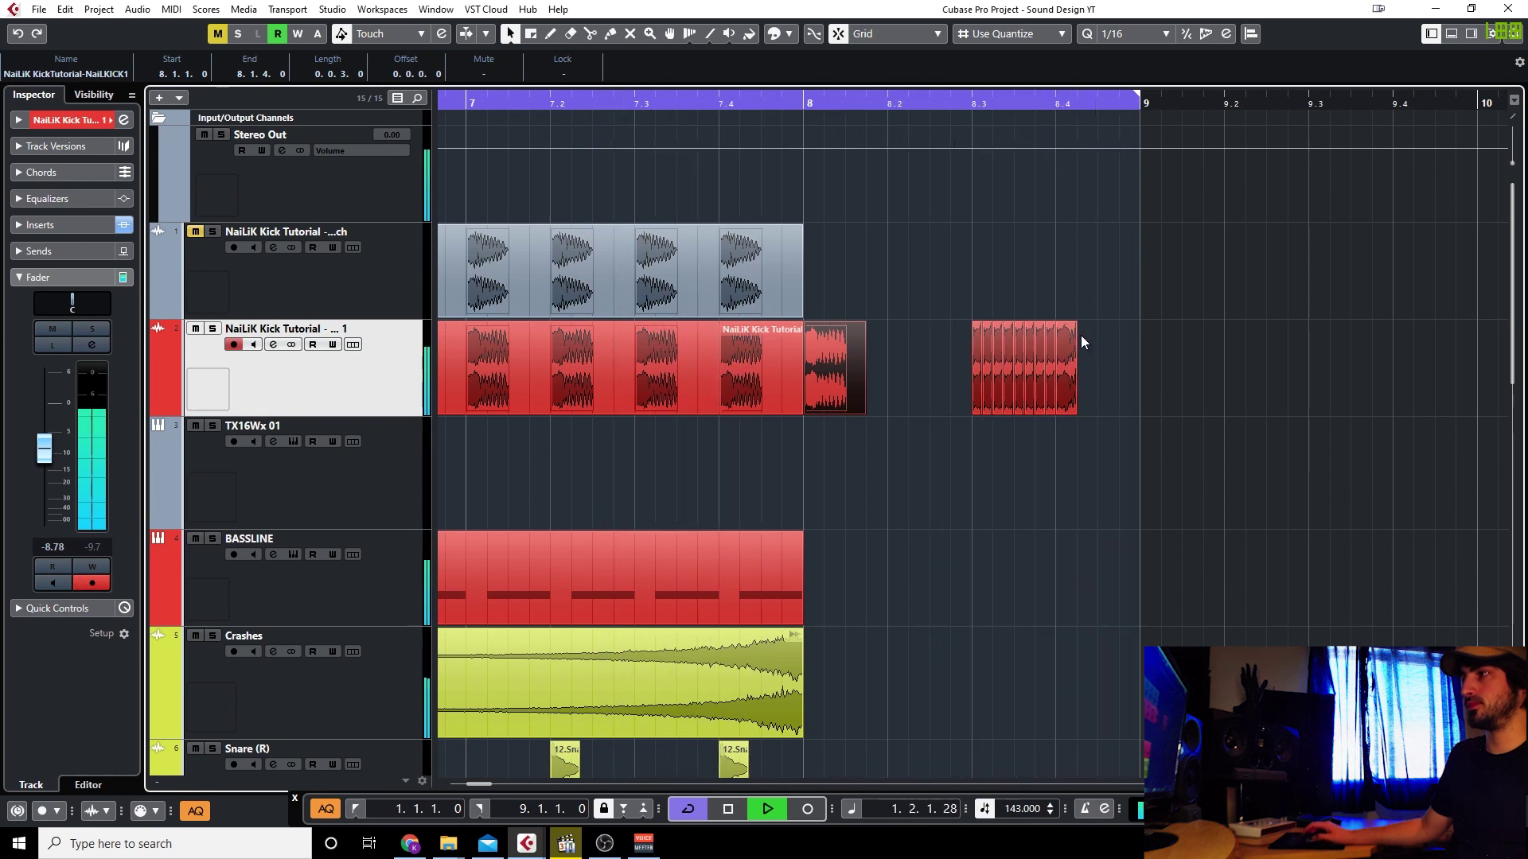
{"action": "key", "text": "space"}
Extend the short kick slices at the end of bar 8 with 1/16 copies up to bar 9 and play back the result.
{"action": "left_click", "coordinate": [1067, 358]}
{"action": "scroll", "coordinate": [1086, 388], "scroll_direction": "up", "scroll_amount": 2}
{"action": "left_click_drag", "start_coordinate": [1063, 372], "coordinate": [1178, 376]}
{"action": "scroll", "coordinate": [871, 366], "scroll_direction": "down", "scroll_amount": 2}
{"action": "key", "text": "space"}
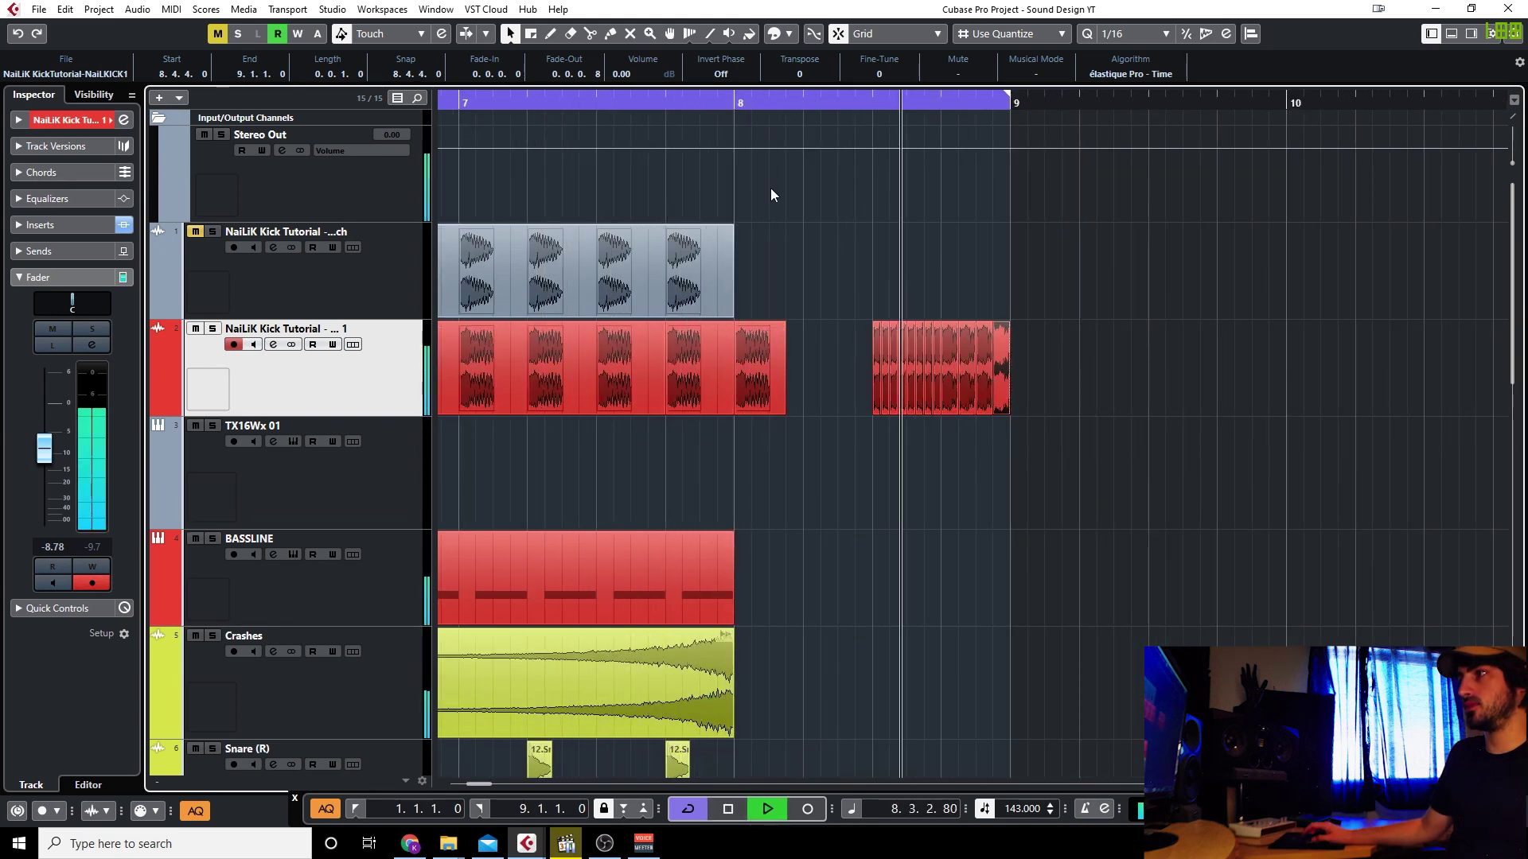
{"action": "key", "text": "space"}
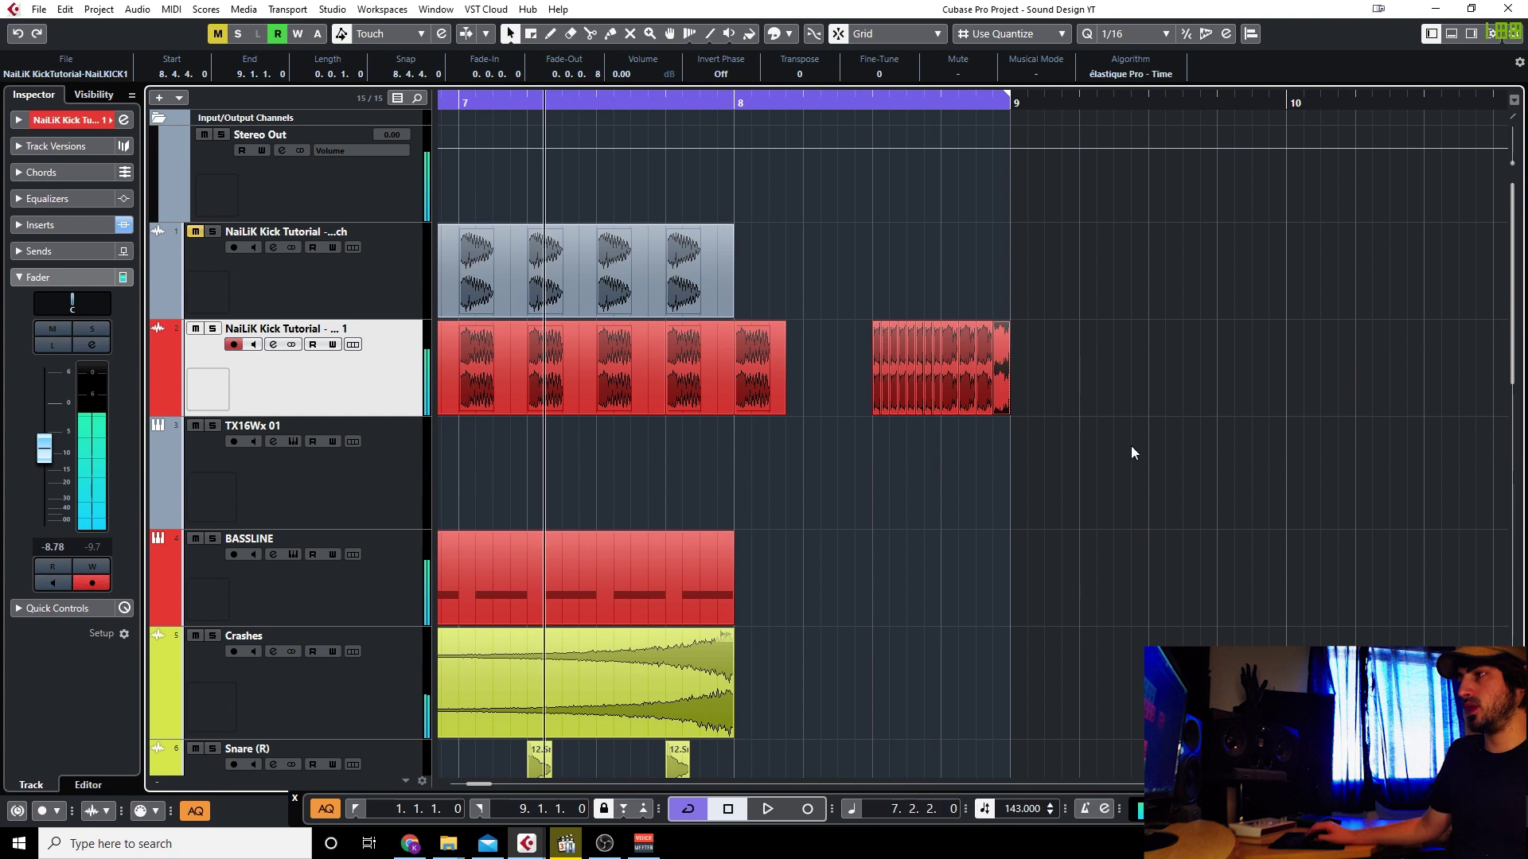
Copy the four 1/16 kick slices at the end of bar 8 to the start of bar 11 on the same track.
{"action": "left_click_drag", "start_coordinate": [1101, 368], "coordinate": [768, 338]}
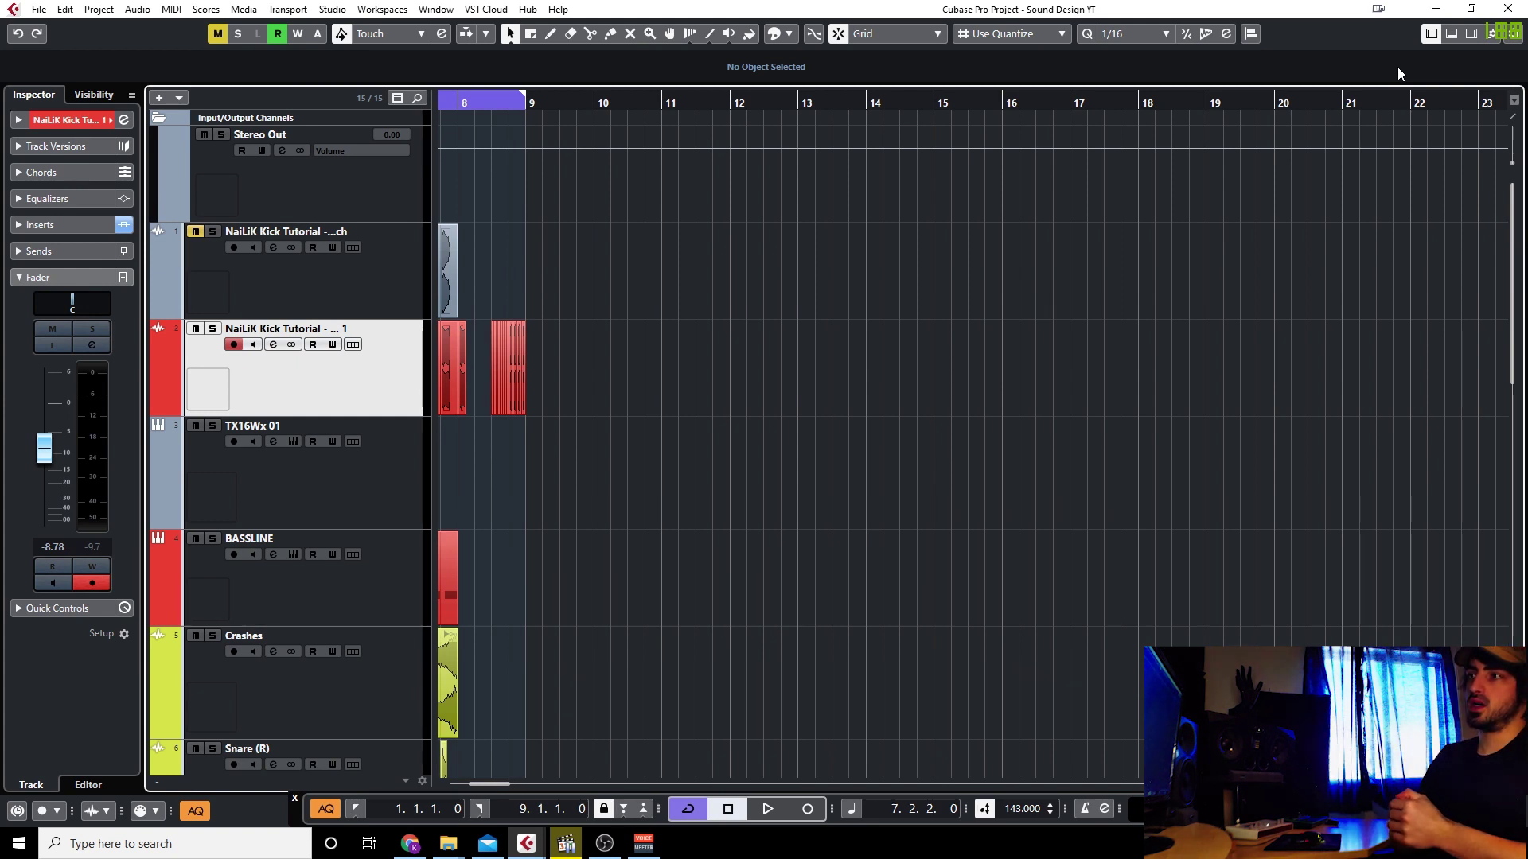
{"action": "left_click_drag", "start_coordinate": [644, 385], "coordinate": [504, 339]}
{"action": "scroll", "coordinate": [491, 370], "scroll_direction": "up", "scroll_amount": 5, "text": "ctrl"}
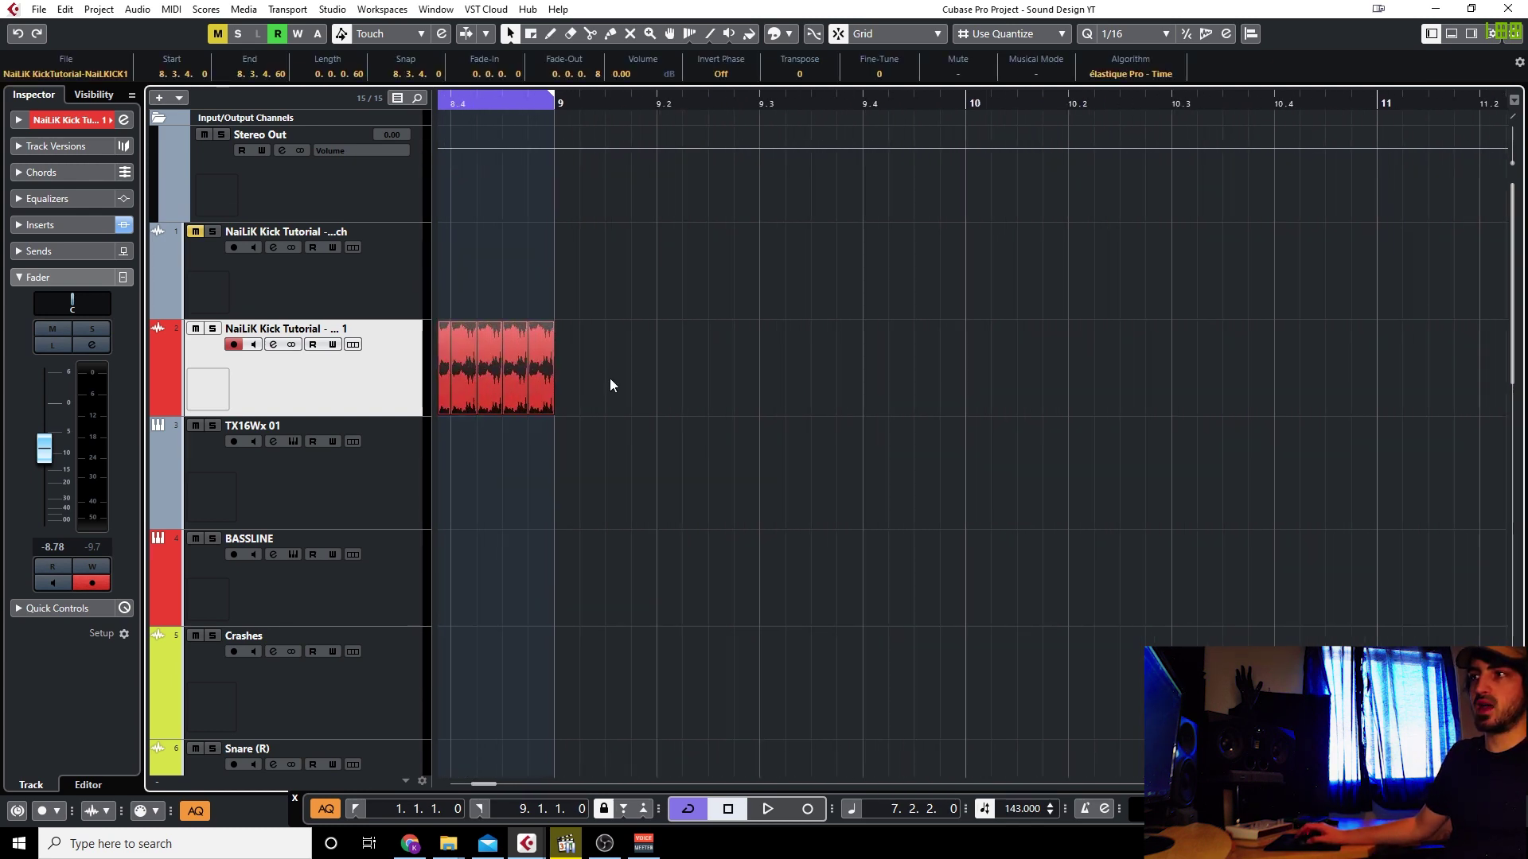
{"action": "scroll", "coordinate": [693, 384], "scroll_direction": "down", "scroll_amount": 6, "text": "ctrl"}
{"action": "scroll", "coordinate": [630, 365], "scroll_direction": "up", "scroll_amount": 8, "text": "ctrl"}
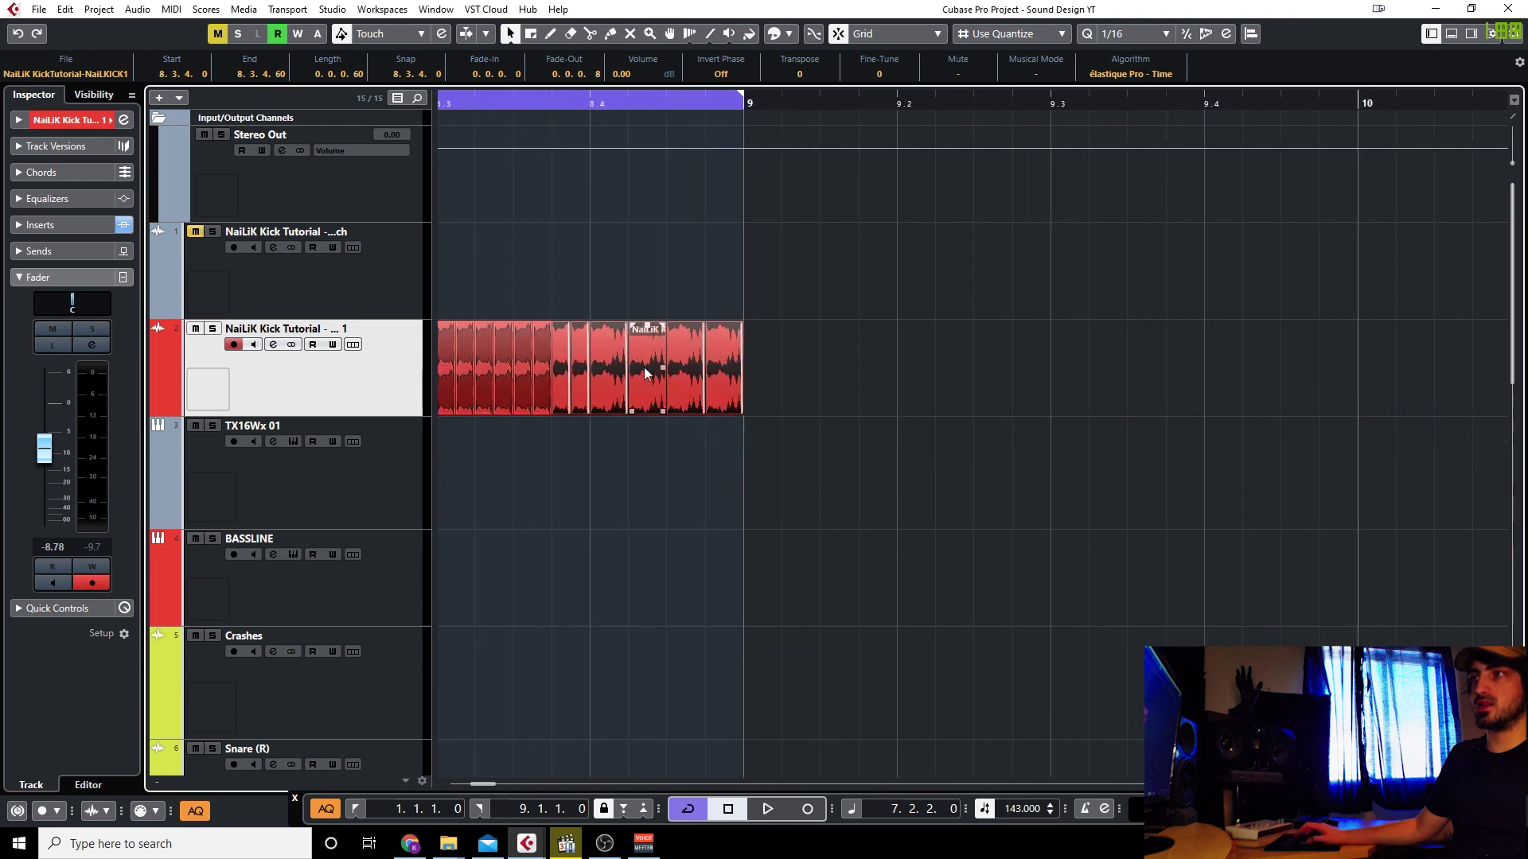
{"action": "left_click_drag", "start_coordinate": [854, 388], "coordinate": [951, 347]}
{"action": "scroll", "coordinate": [617, 358], "scroll_direction": "down", "scroll_amount": 5, "text": "ctrl"}
{"action": "scroll", "coordinate": [996, 374], "scroll_direction": "up", "scroll_amount": 4, "text": "ctrl"}
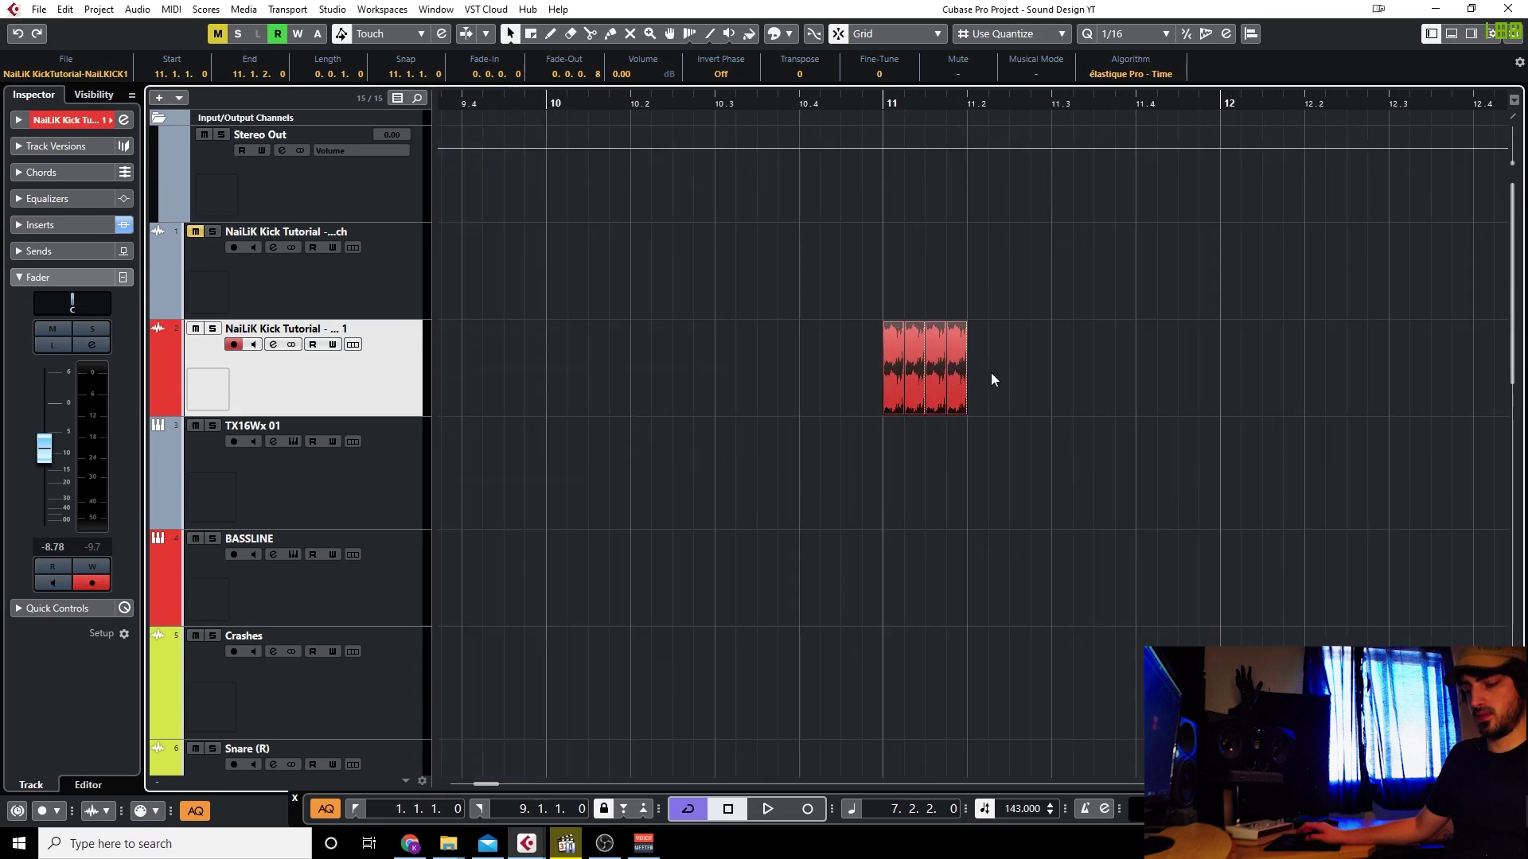
Duplicate the four kick slices repeatedly to build a continuous 1/16 kick roll from bar 11 to bar 17.
{"action": "key", "text": "ctrl+d"}
{"action": "key", "text": "ctrl+d"}
{"action": "scroll", "coordinate": [924, 356], "scroll_direction": "down", "scroll_amount": 4, "text": "ctrl"}
{"action": "key", "text": "ctrl+d"}
{"action": "key", "text": "ctrl+d"}
{"action": "key", "text": "ctrl+d"}
{"action": "key", "text": "ctrl+d"}
{"action": "key", "text": "ctrl+d"}
{"action": "key", "text": "ctrl+d"}
{"action": "key", "text": "ctrl+d"}
{"action": "key", "text": "ctrl+d"}
{"action": "key", "text": "ctrl+d"}
{"action": "key", "text": "ctrl+d"}
{"action": "key", "text": "ctrl+d"}
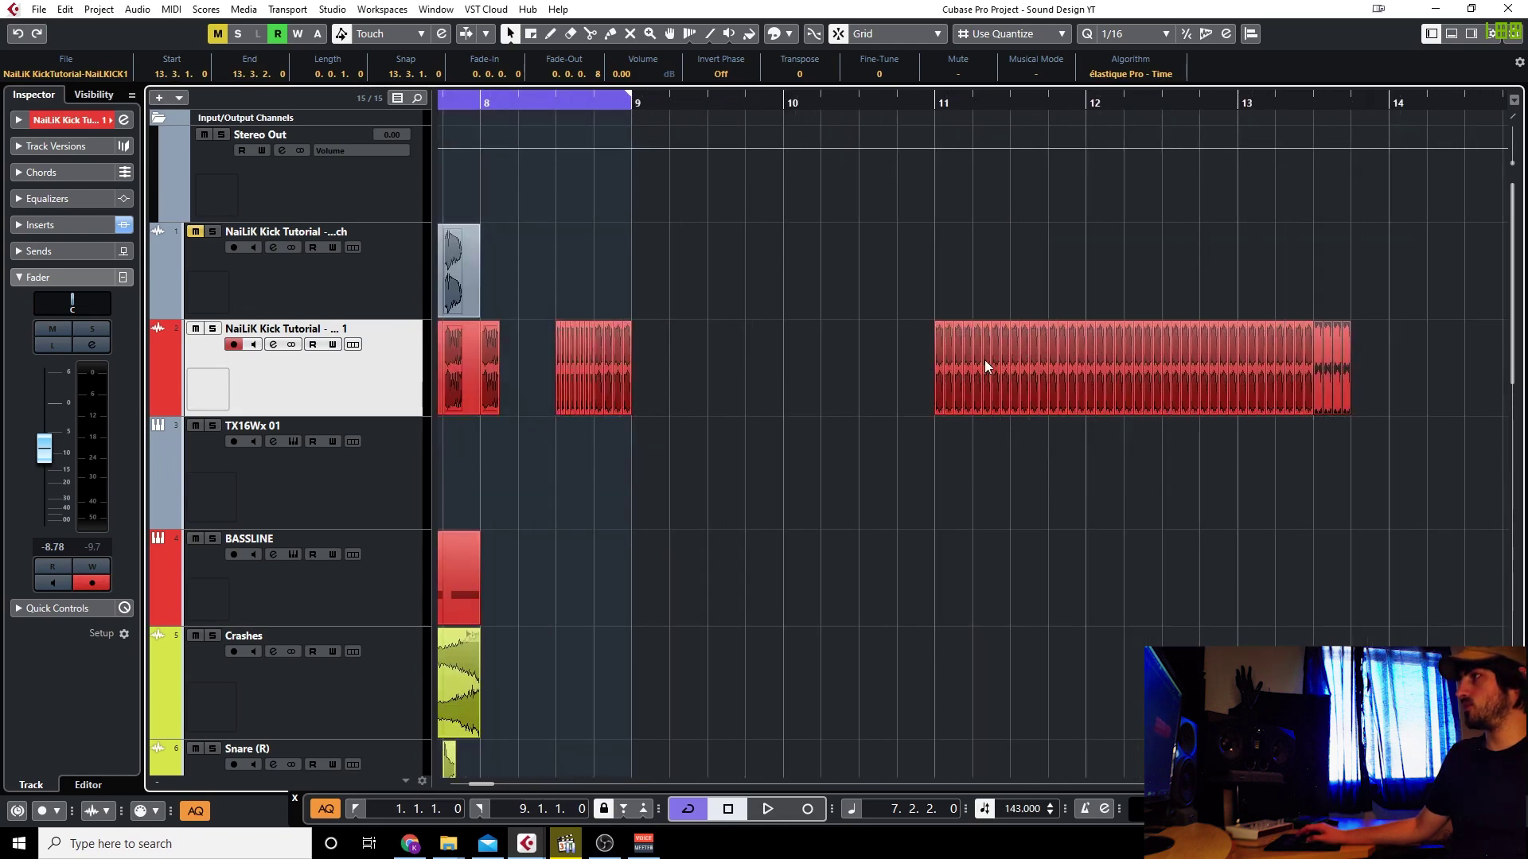
{"action": "key", "text": "ctrl+d"}
{"action": "scroll", "coordinate": [911, 349], "scroll_direction": "down", "scroll_amount": 3, "text": "ctrl"}
{"action": "key", "text": "ctrl+d"}
{"action": "key", "text": "ctrl+d"}
{"action": "key", "text": "ctrl+d"}
{"action": "key", "text": "ctrl+d"}
{"action": "key", "text": "ctrl+d"}
{"action": "key", "text": "ctrl+d"}
{"action": "key", "text": "ctrl+d"}
{"action": "key", "text": "ctrl+d"}
{"action": "key", "text": "ctrl+d"}
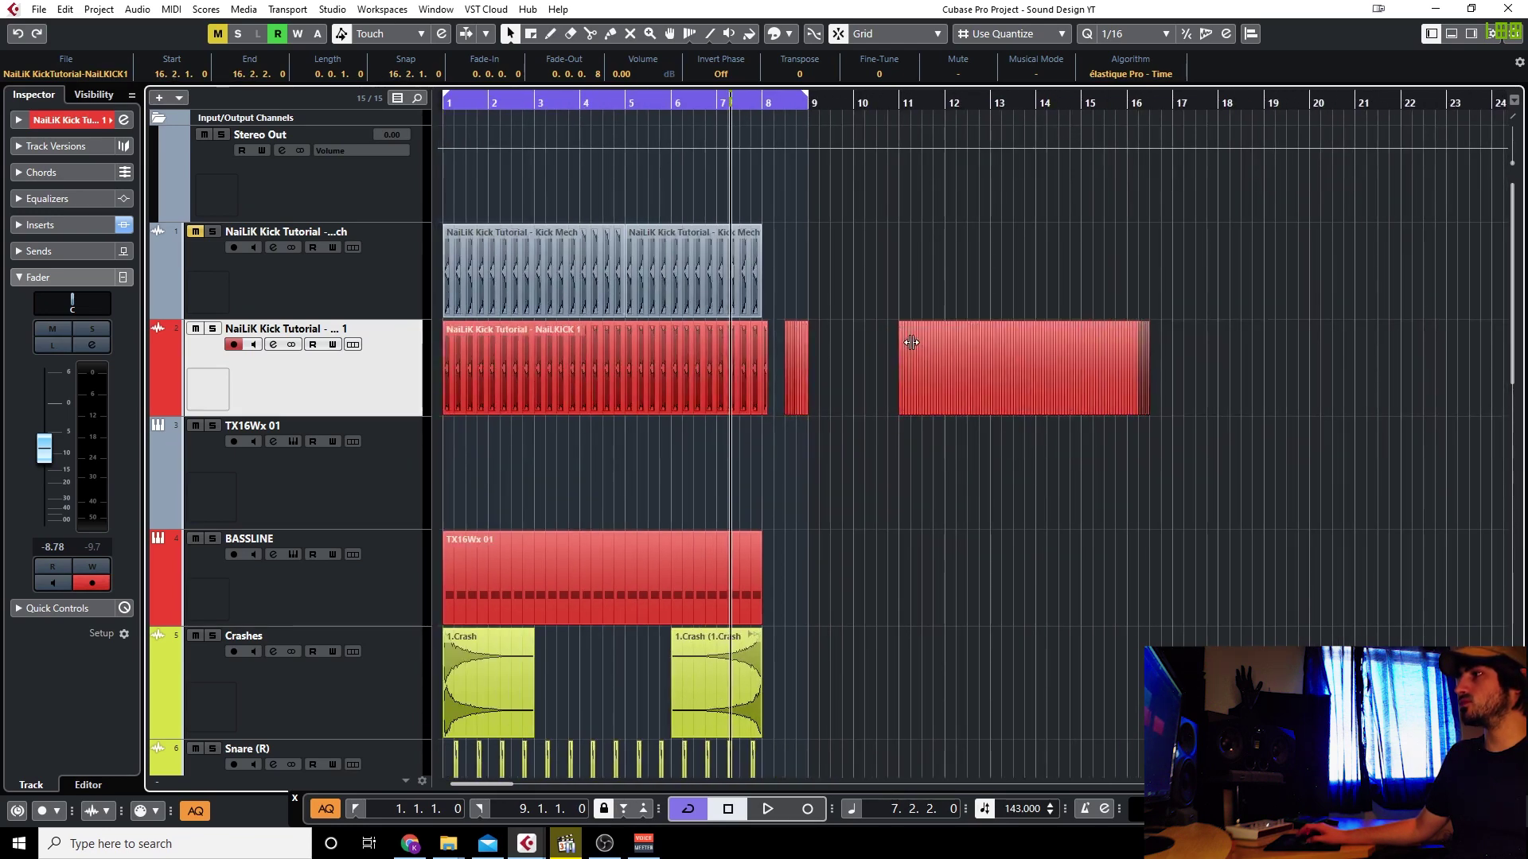
Select all the duplicated kick slices from bar 11 onward and glue them into one event.
{"action": "left_click_drag", "start_coordinate": [1231, 381], "coordinate": [876, 355]}
{"action": "scroll", "coordinate": [937, 371], "scroll_direction": "up", "scroll_amount": 4, "text": "ctrl"}
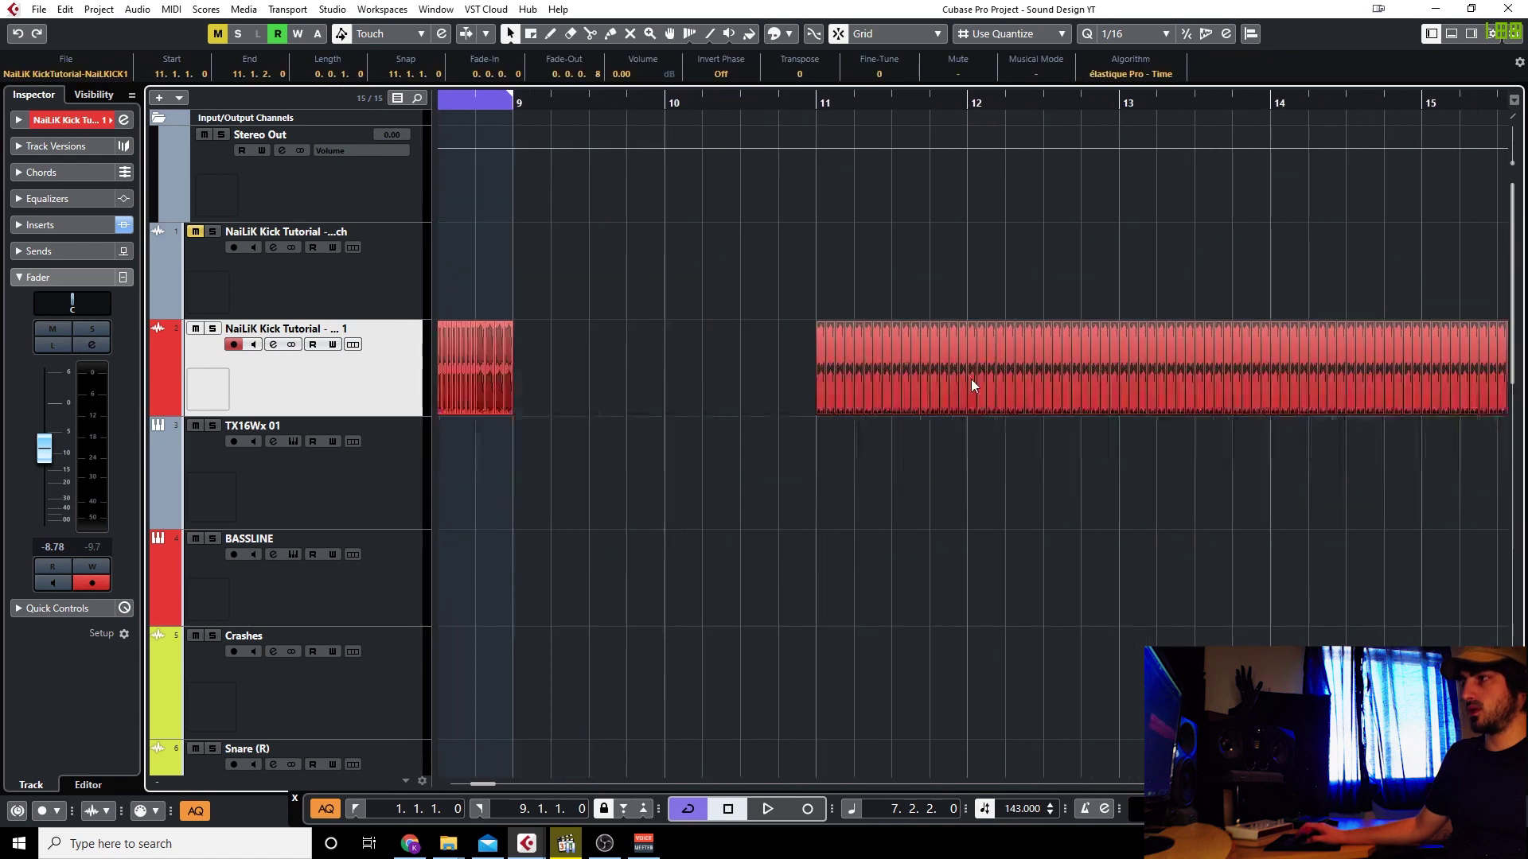
{"action": "key", "text": "4"}
{"action": "left_click", "coordinate": [941, 364]}
{"action": "right_click", "coordinate": [940, 364]}
{"action": "left_click", "coordinate": [941, 365]}
{"action": "left_click", "coordinate": [922, 367]}
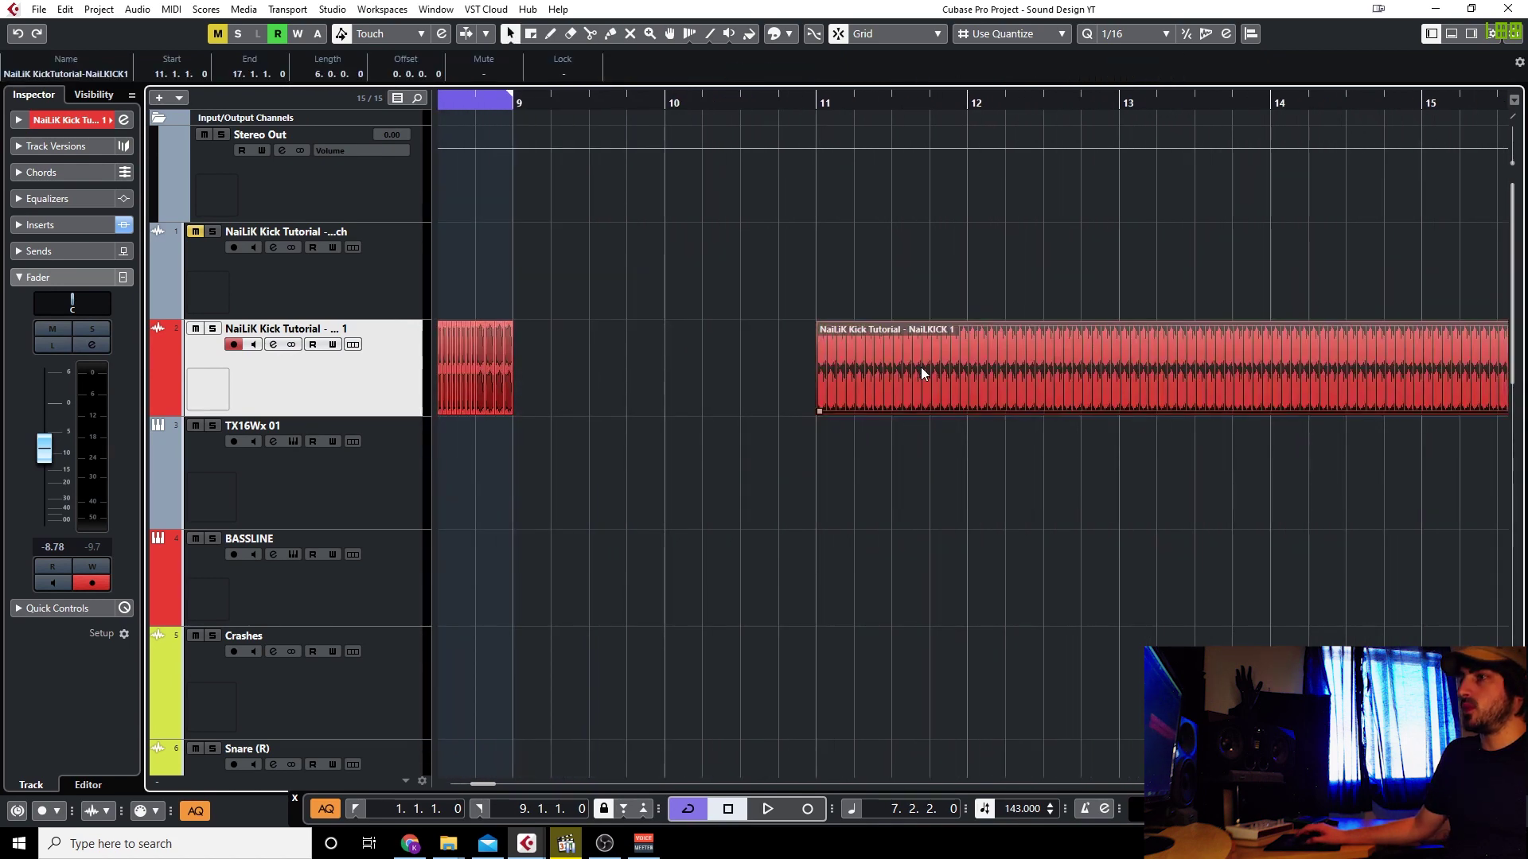
Render the glued kick roll in place onto a new audio track and select the rendered event.
{"action": "scroll", "coordinate": [921, 369], "scroll_direction": "down", "scroll_amount": 4, "text": "ctrl"}
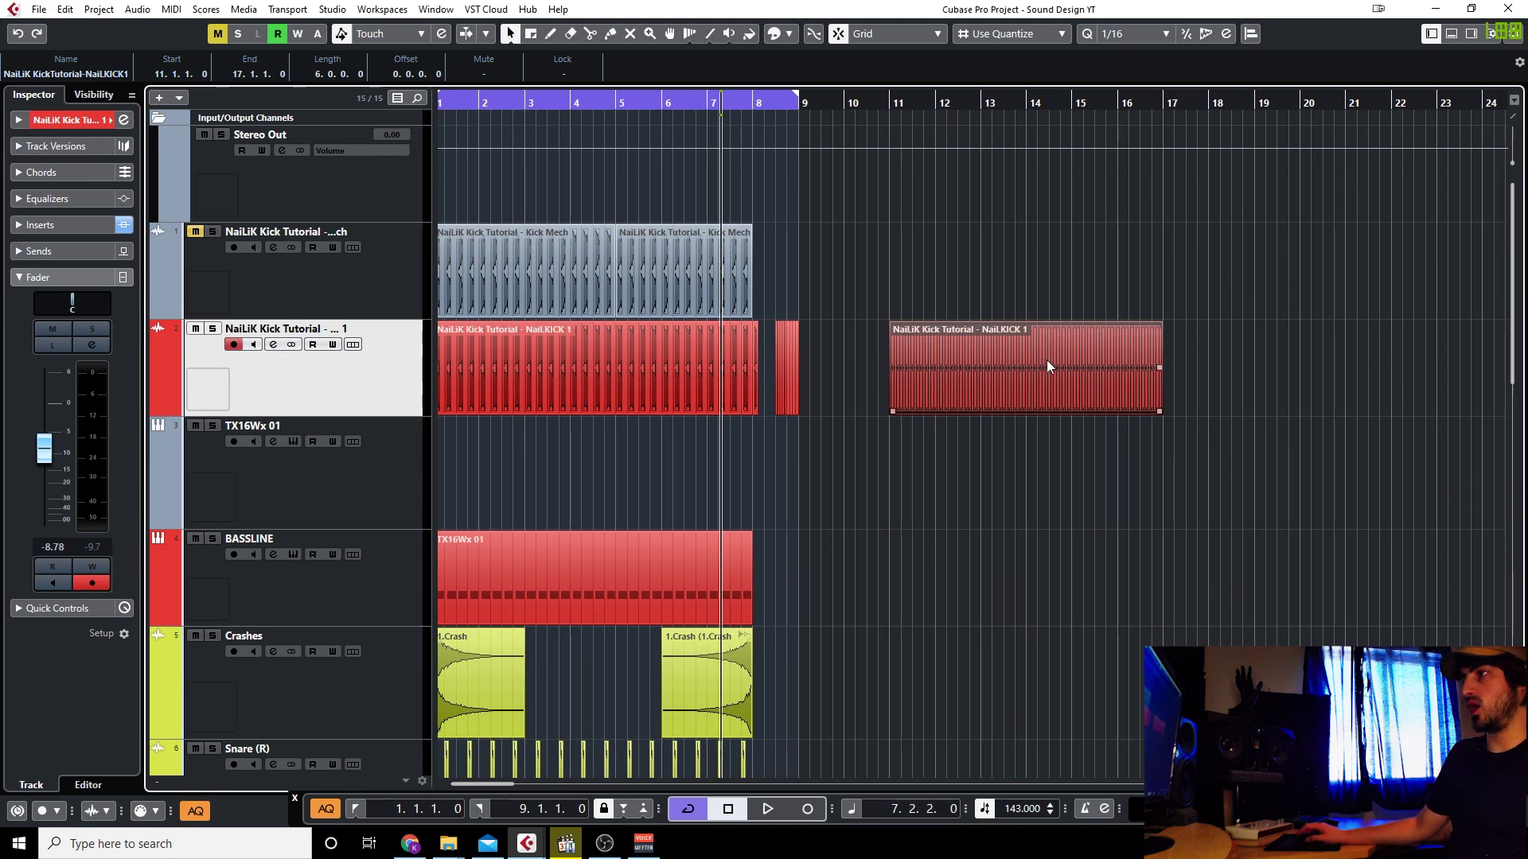
{"action": "scroll", "coordinate": [1065, 357], "scroll_direction": "up", "scroll_amount": 10, "text": "ctrl"}
{"action": "scroll", "coordinate": [861, 351], "scroll_direction": "up", "scroll_amount": 4, "text": "ctrl"}
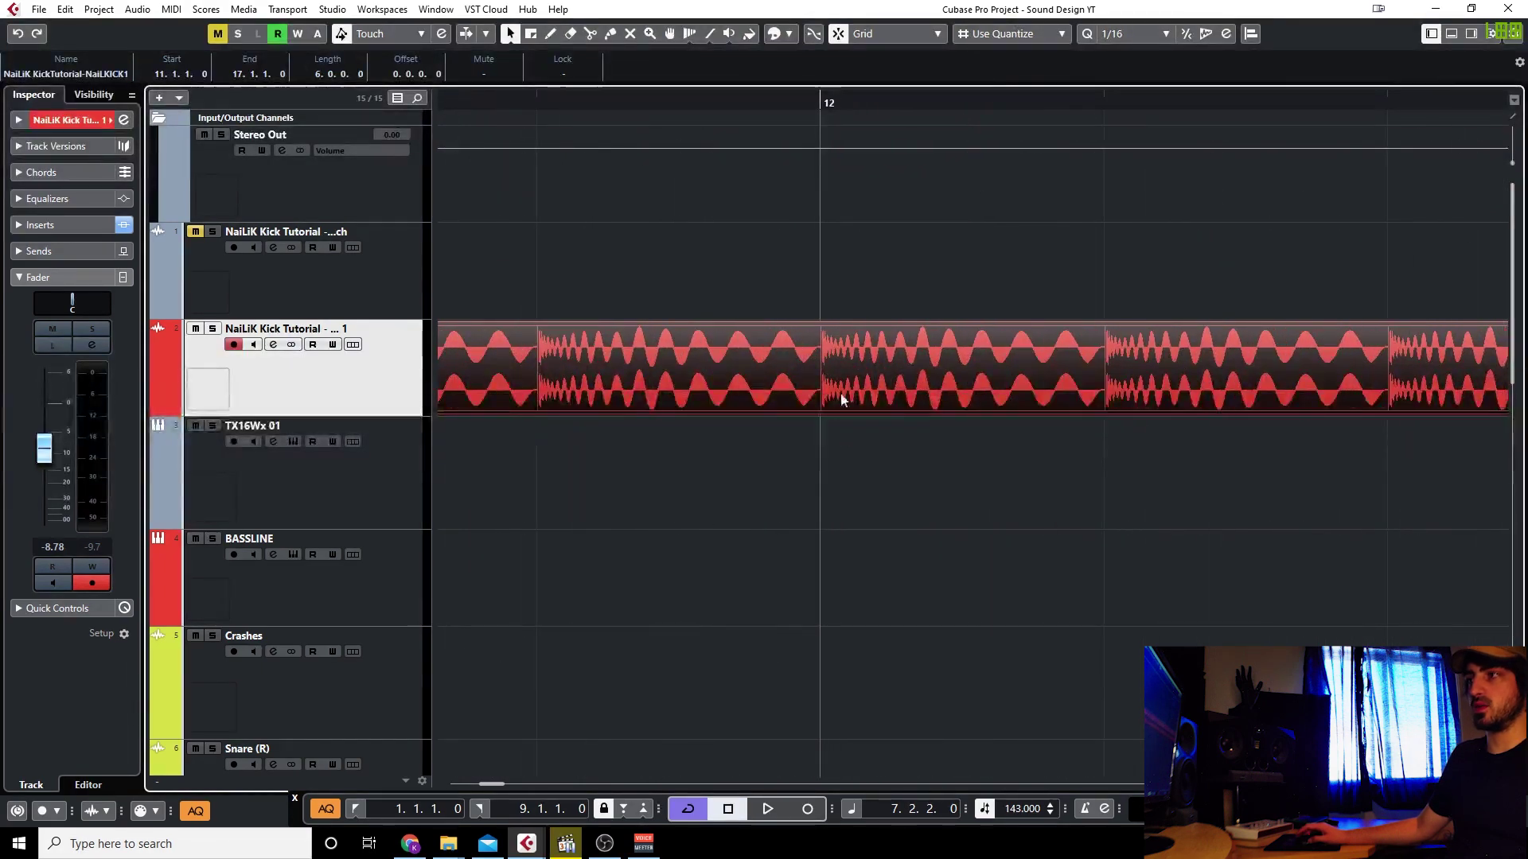
{"action": "scroll", "coordinate": [893, 350], "scroll_direction": "down", "scroll_amount": 12, "text": "ctrl"}
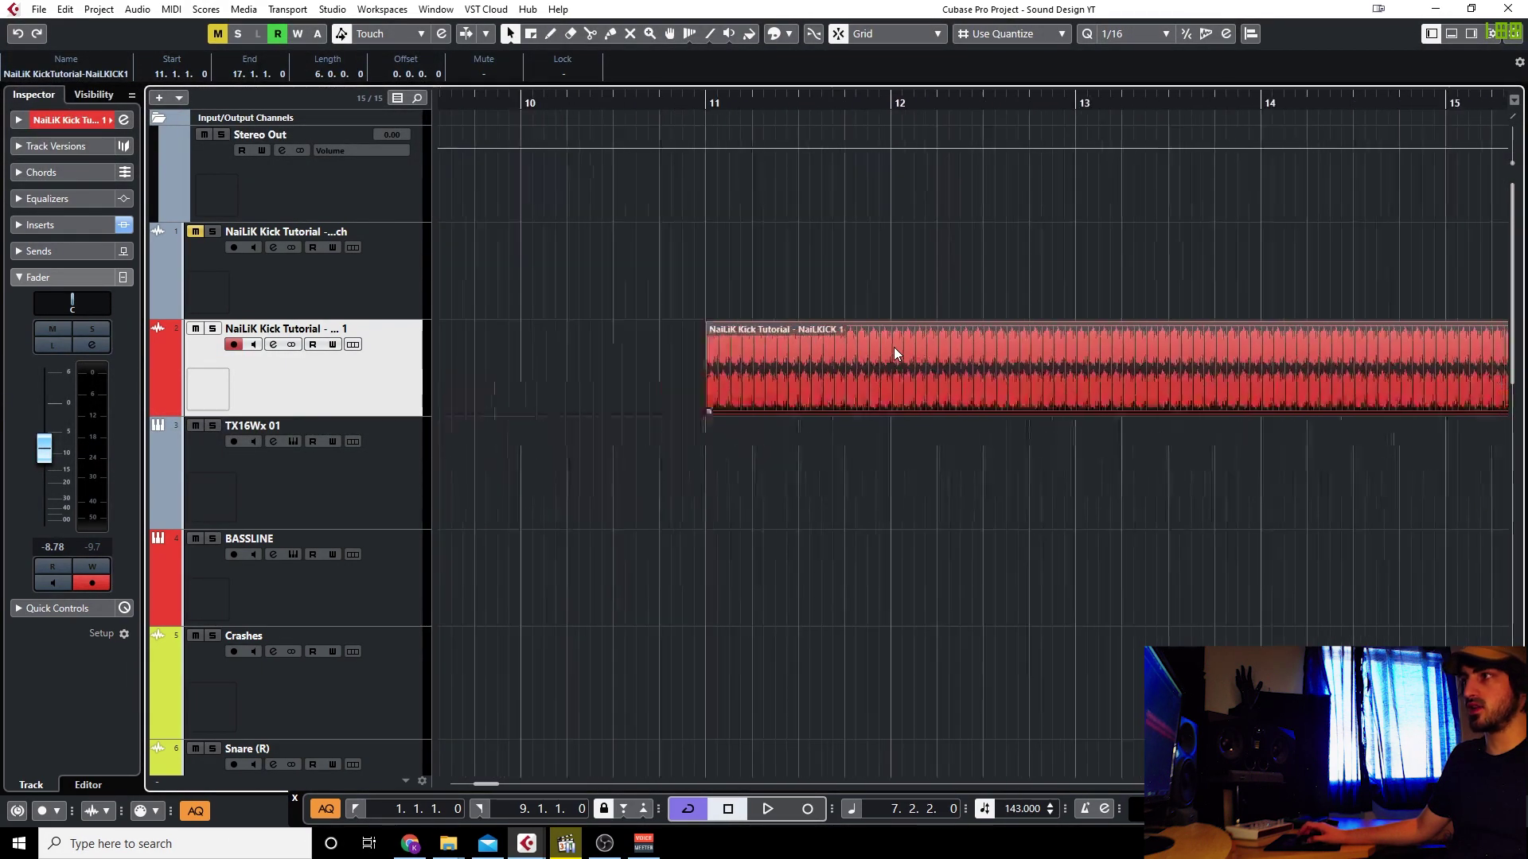
{"action": "key", "text": "alt+r"}
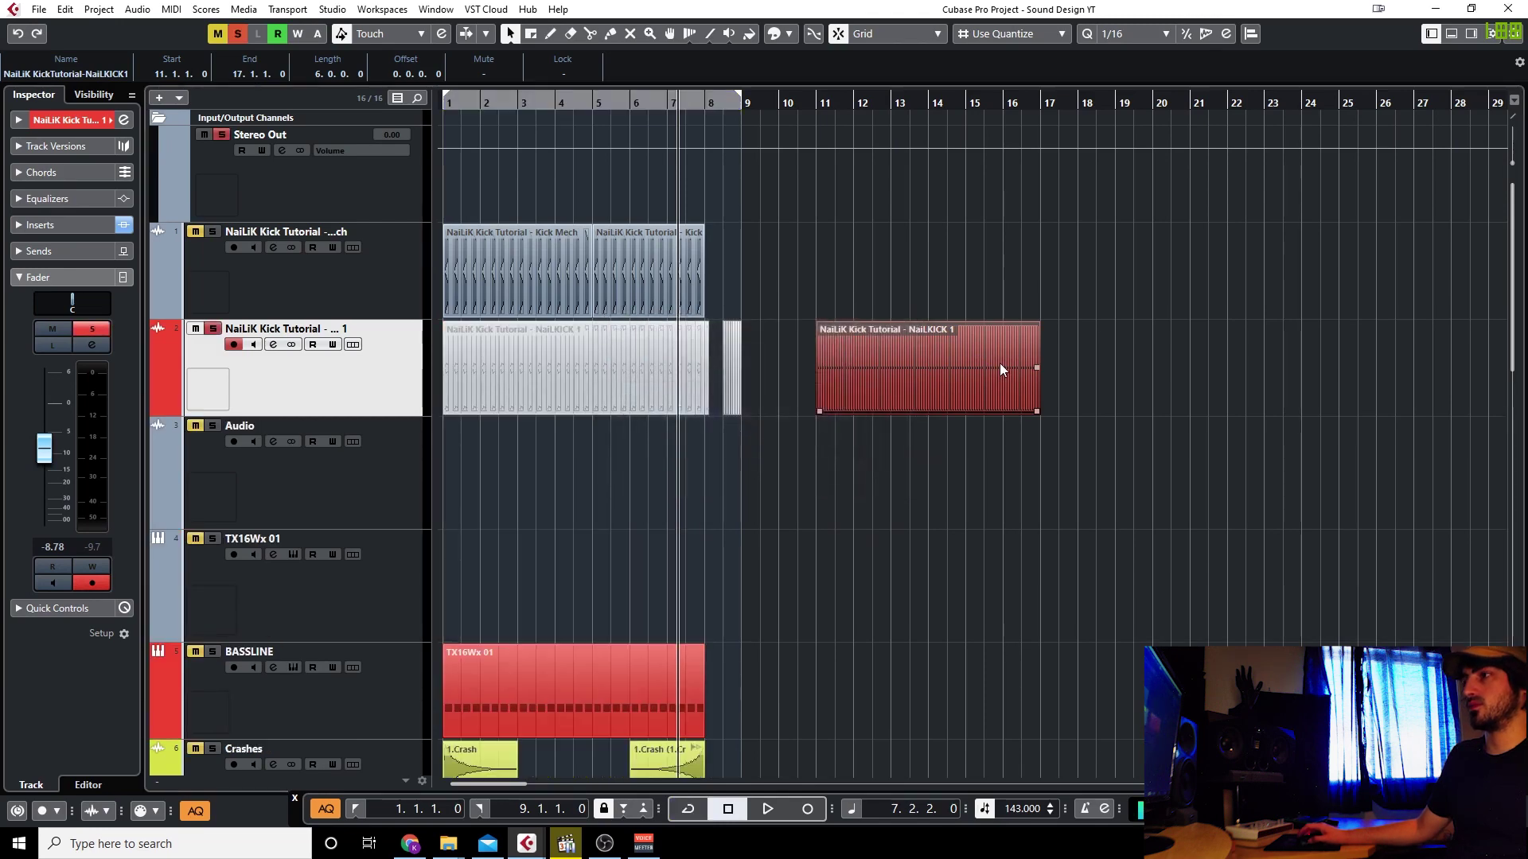
{"action": "left_click", "coordinate": [892, 489]}
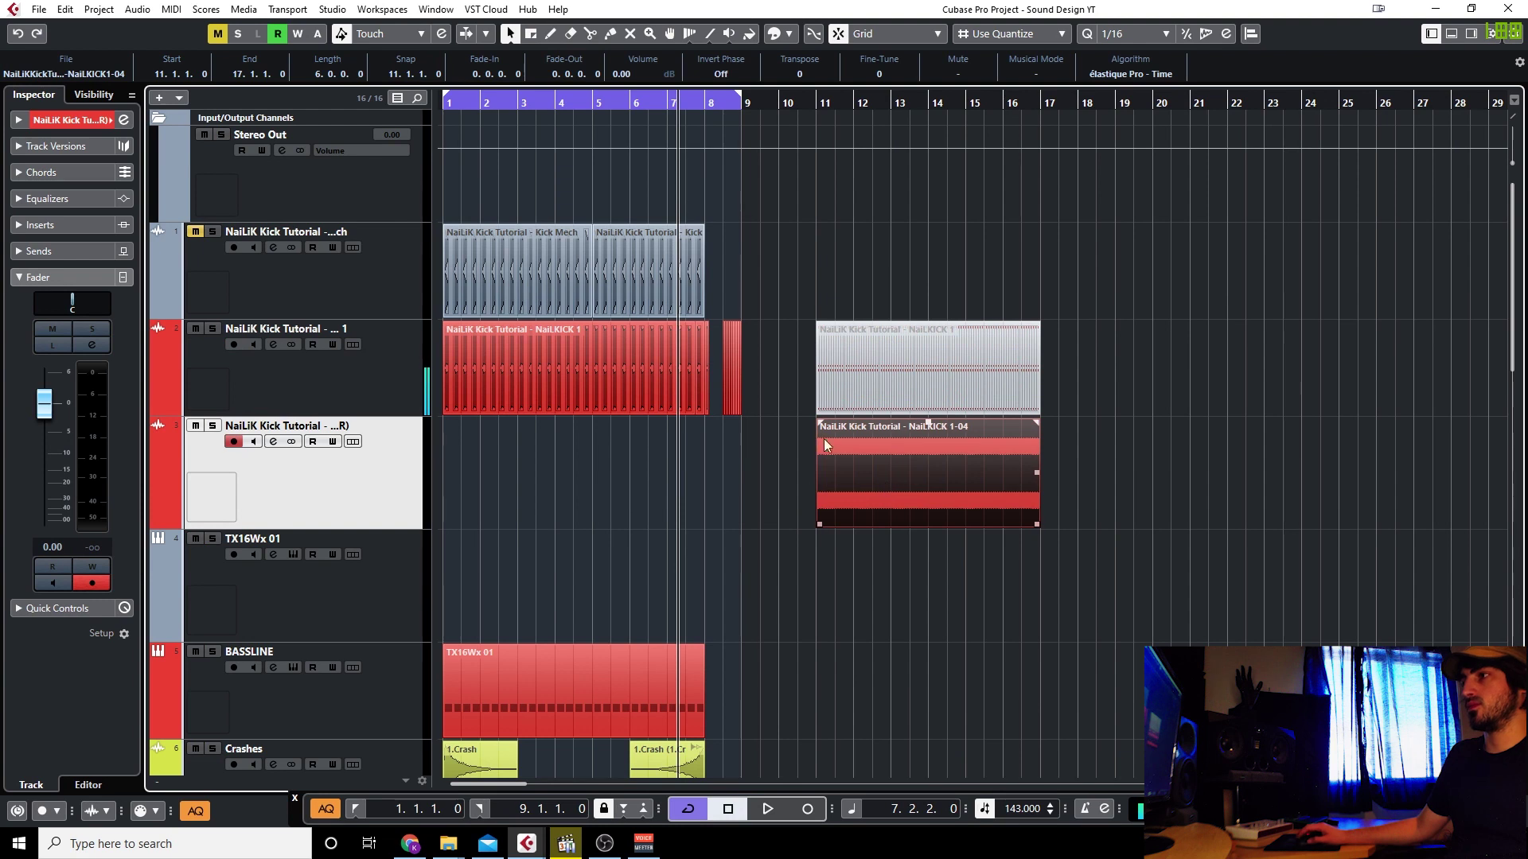
Solo the rendered kick track and play it back from bar 11.
{"action": "left_click", "coordinate": [826, 97]}
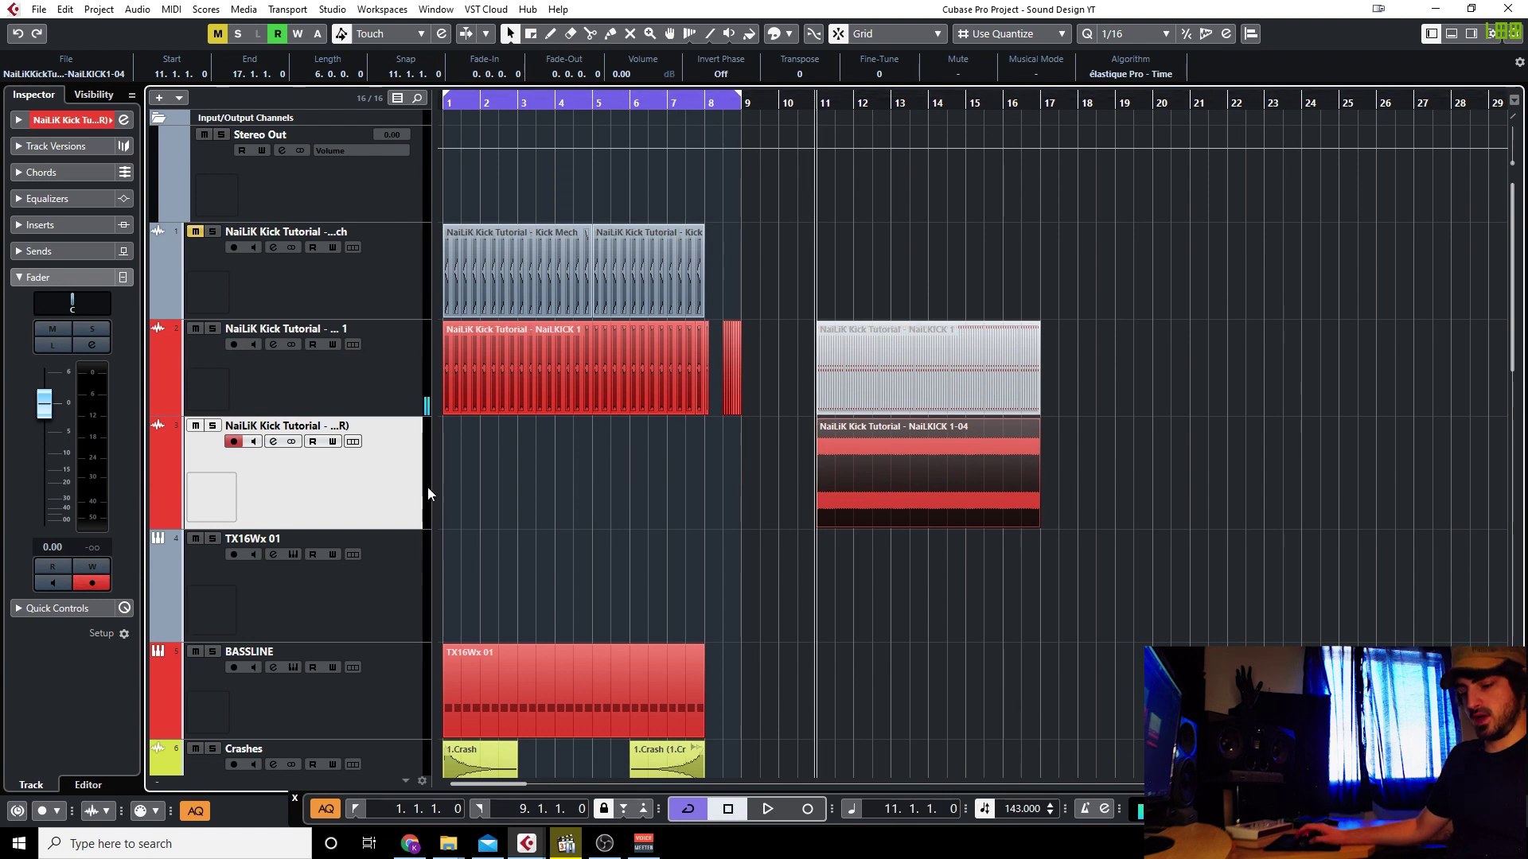
{"action": "key", "text": "s"}
{"action": "key", "text": "space"}
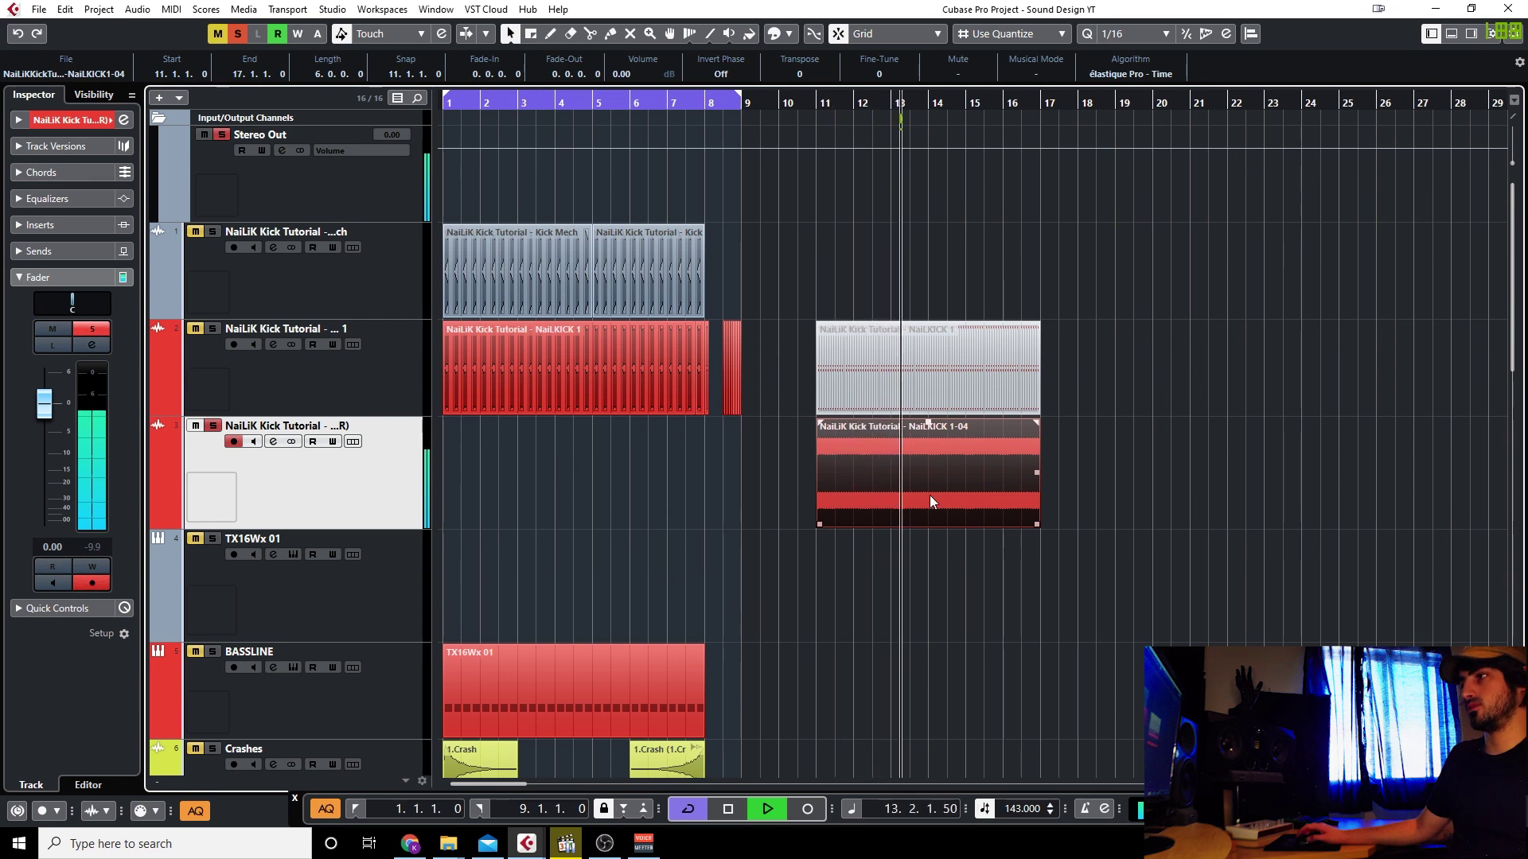
{"action": "key", "text": "space"}
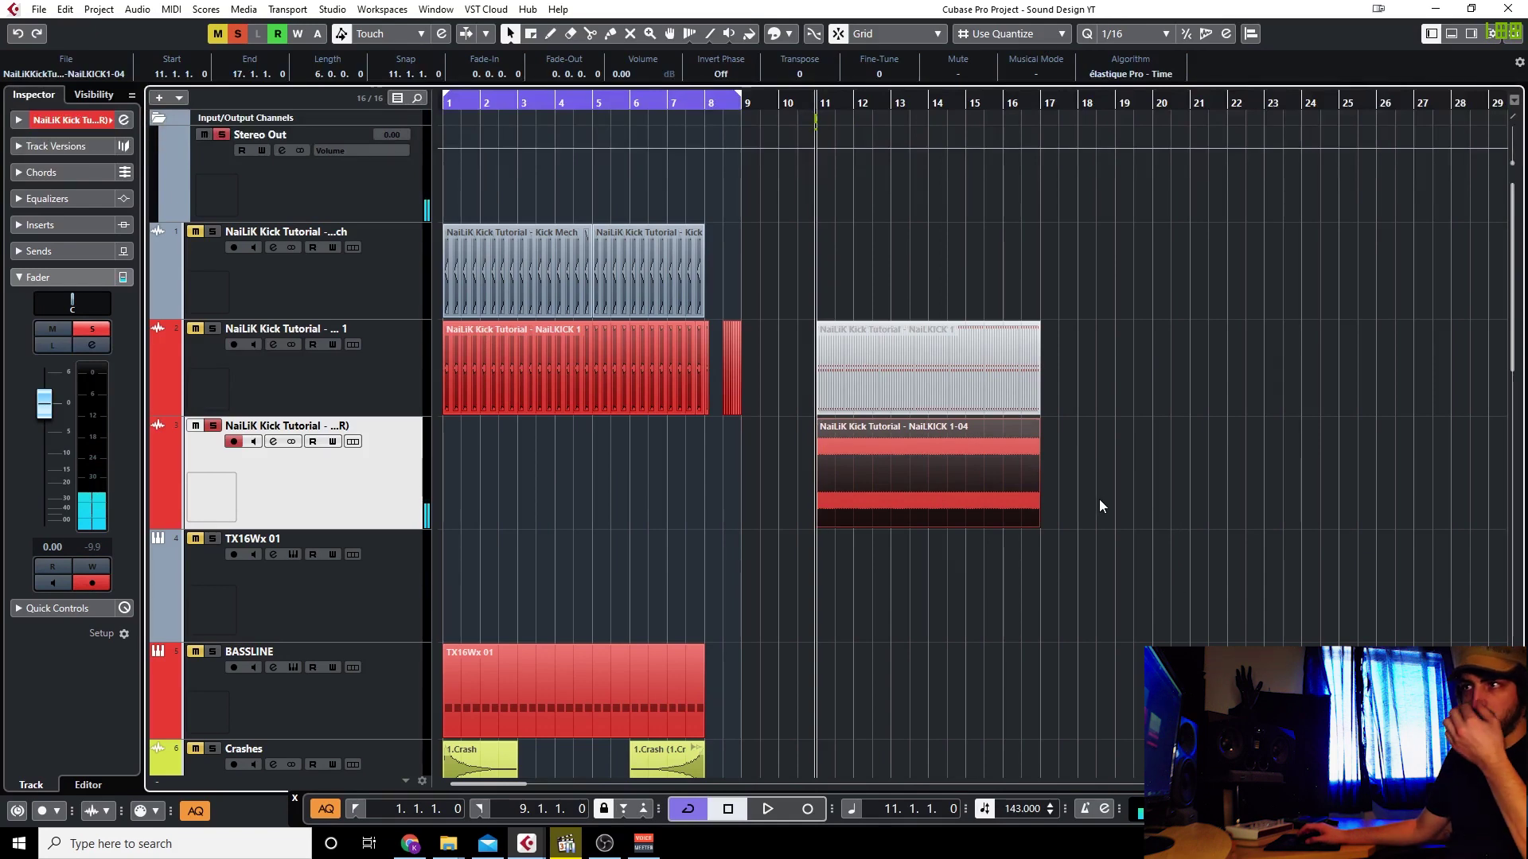
Apply an offline Pitch Shift with a rising linear envelope, range 16 and Time Correction disabled to the rendered kick roll.
{"action": "key", "text": "F7"}
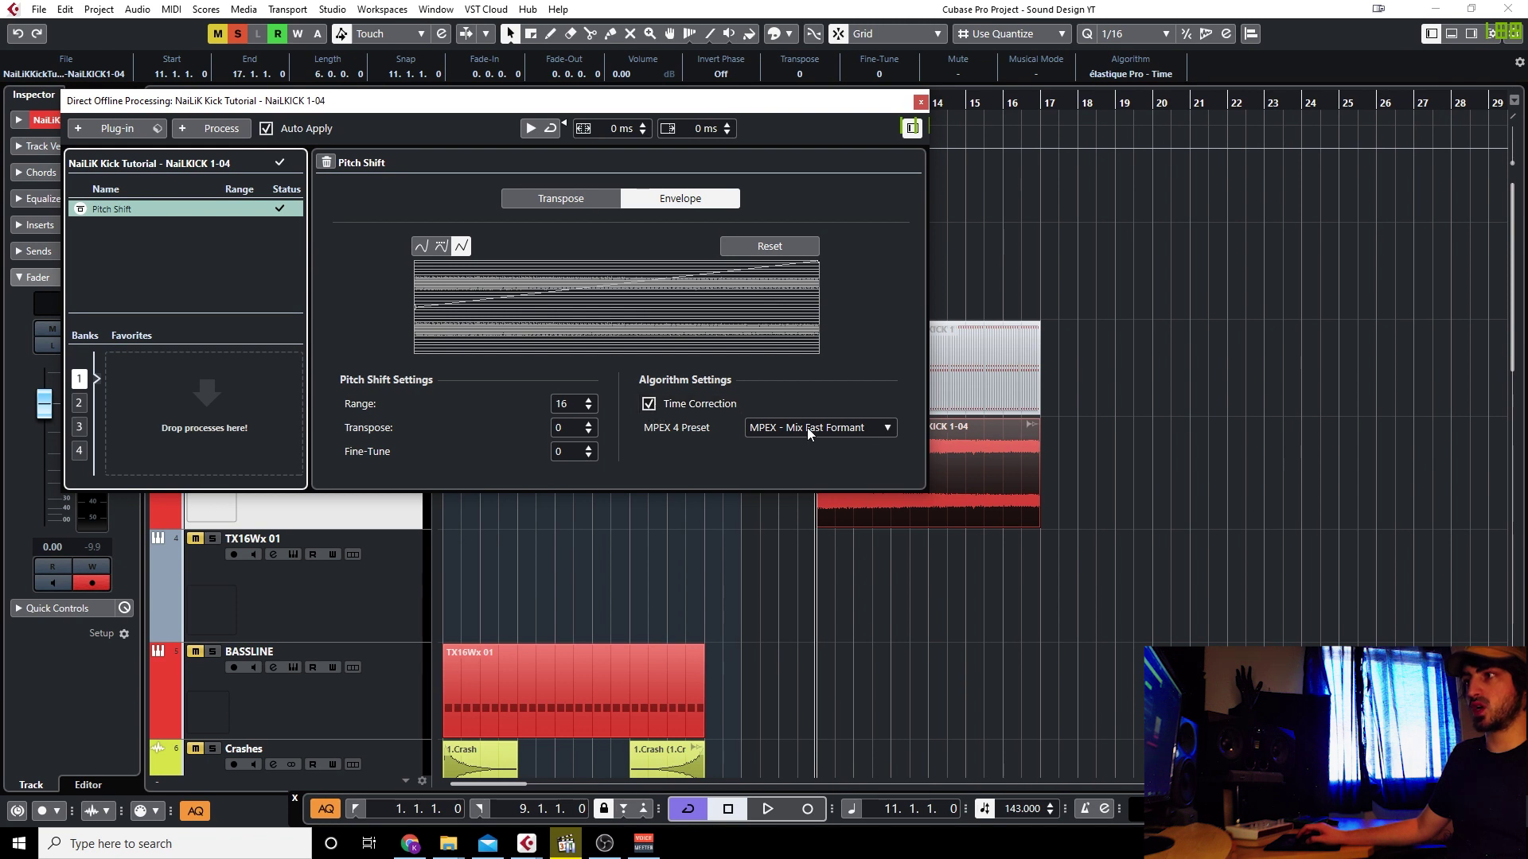
{"action": "left_click", "coordinate": [649, 403]}
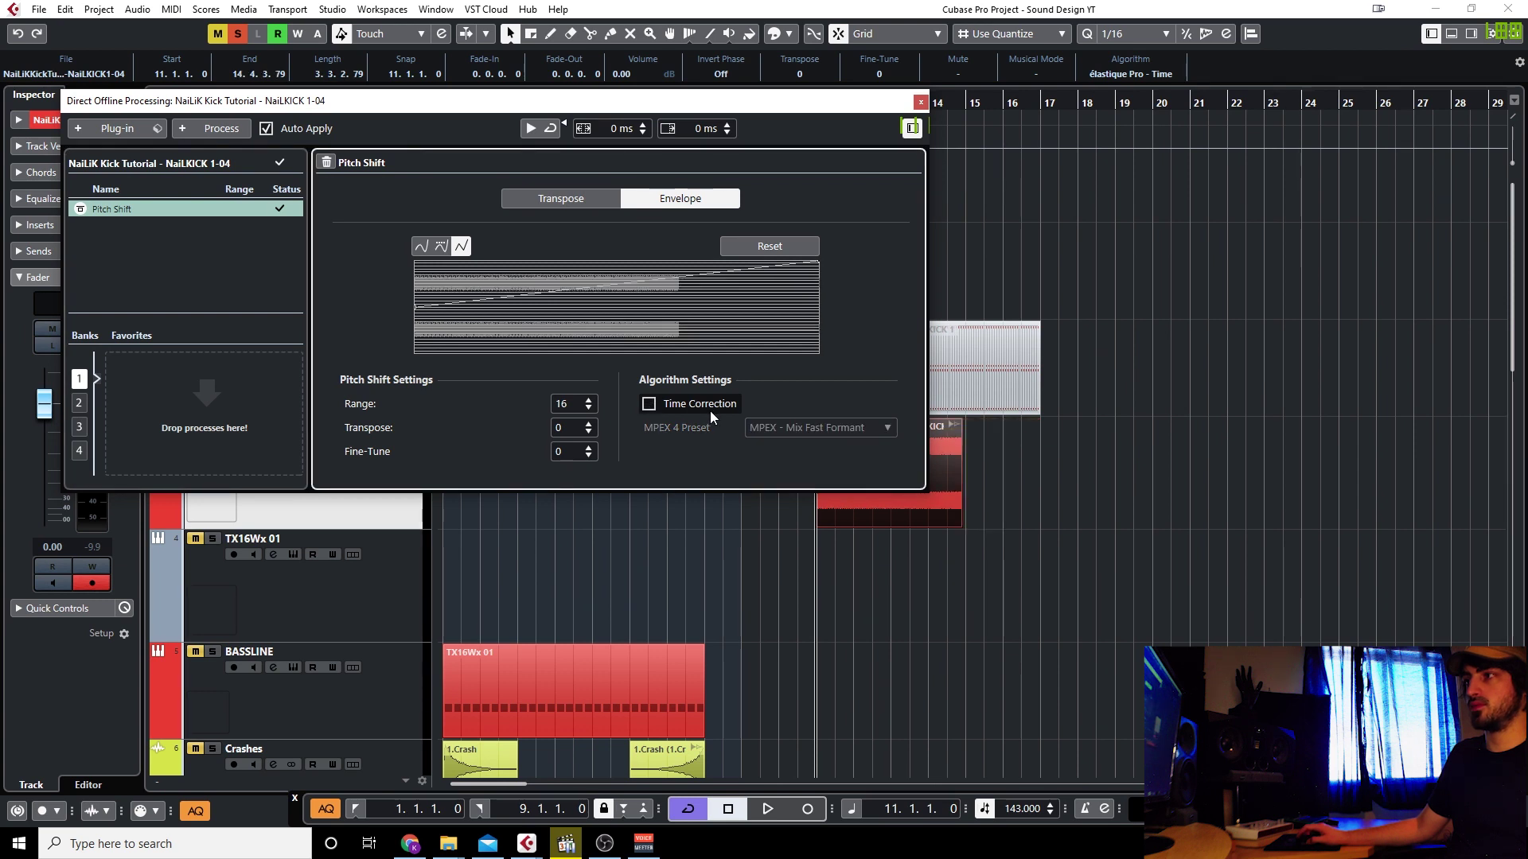
{"action": "left_click", "coordinate": [919, 103]}
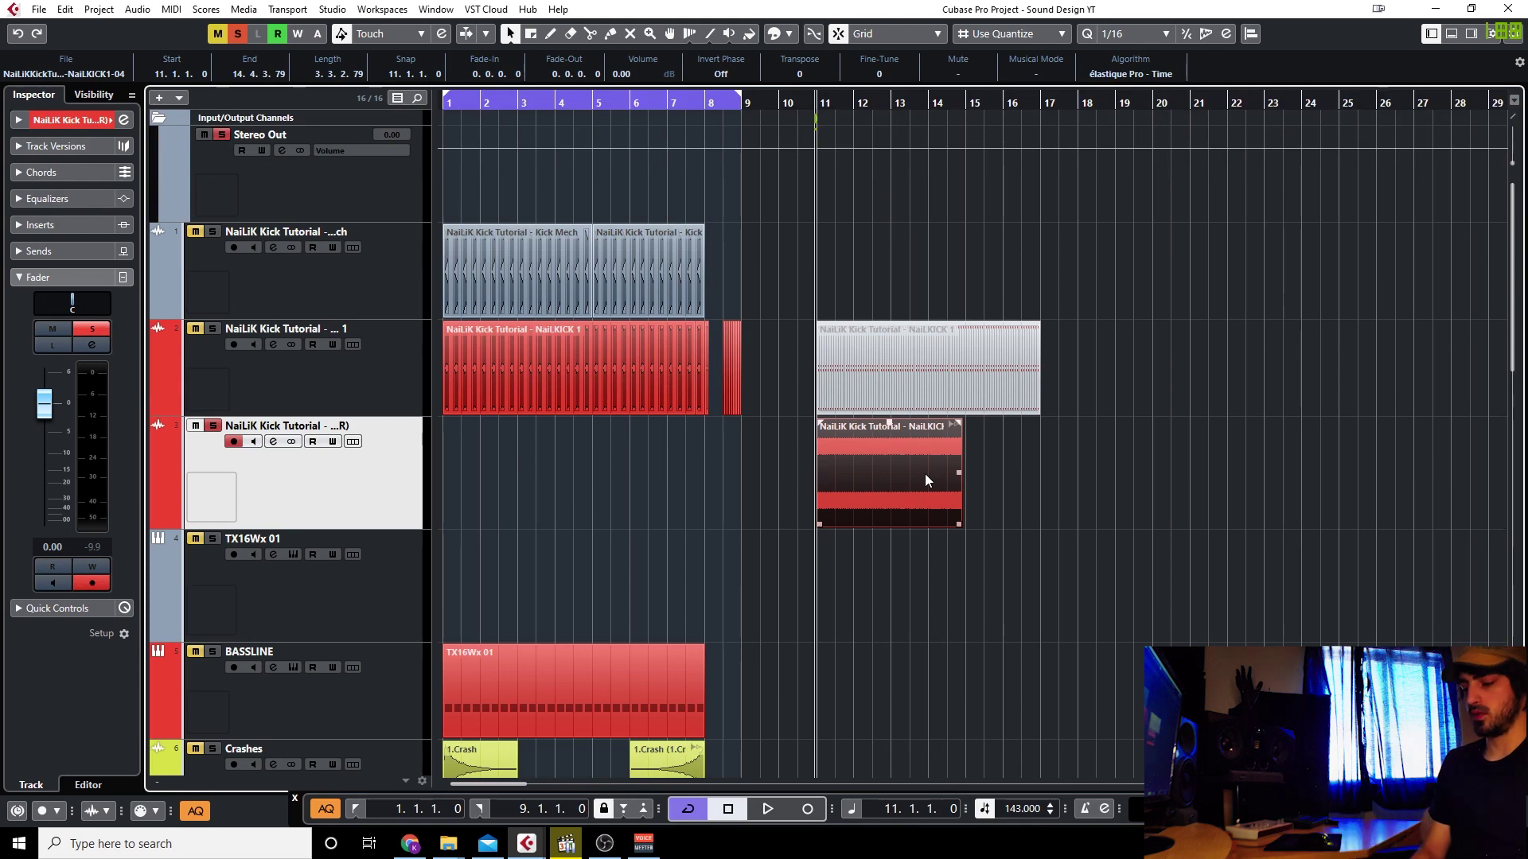
Apply the same Pitch Shift envelope process three more times to the rendered kick roll and close the offline processing window.
{"action": "key", "text": "F7"}
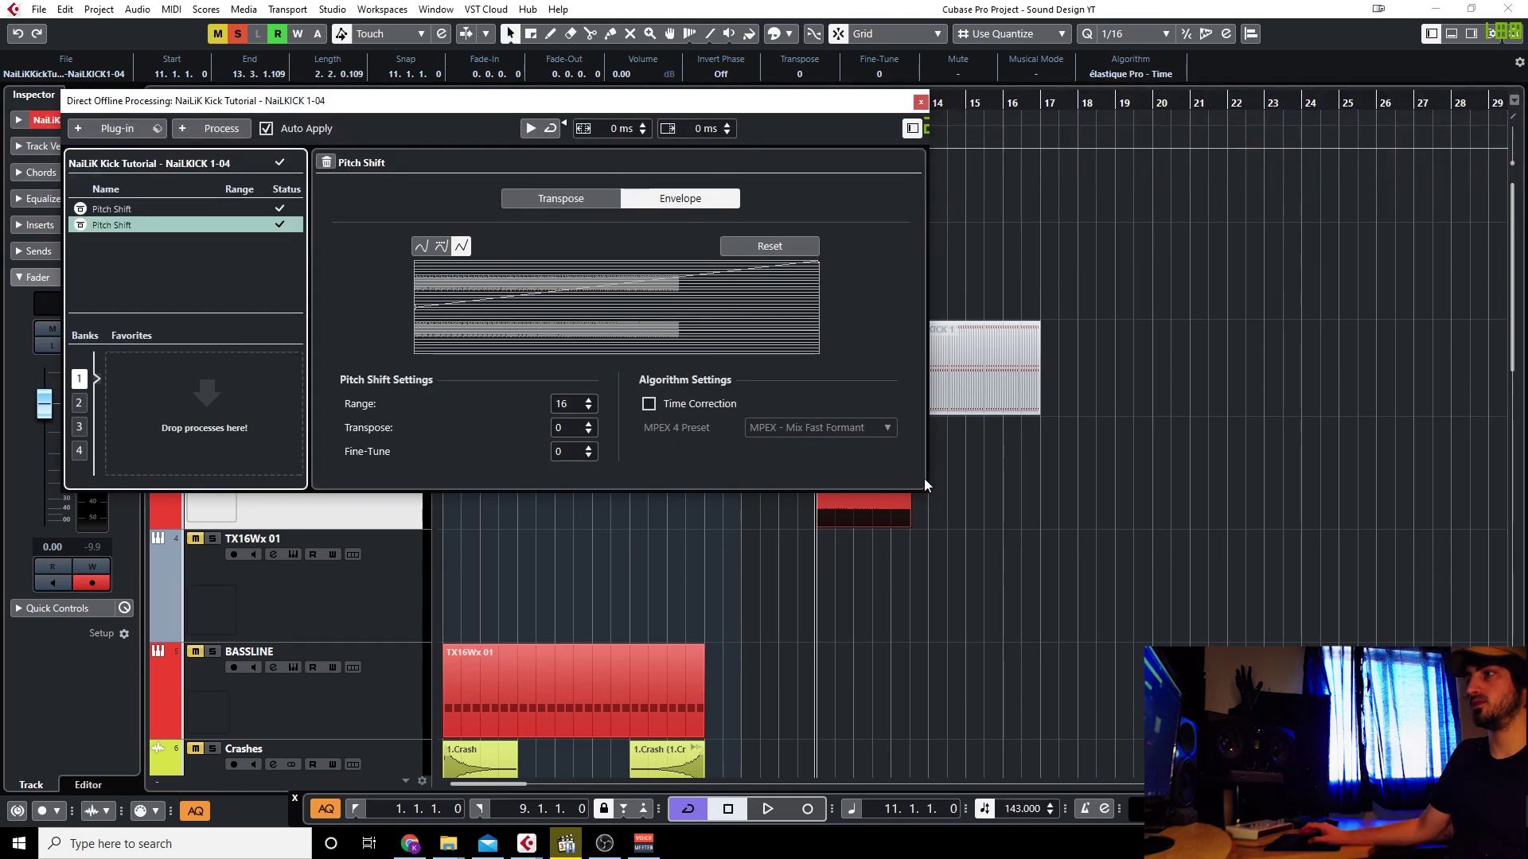
{"action": "left_click", "coordinate": [950, 528]}
{"action": "left_click_drag", "start_coordinate": [955, 480], "coordinate": [809, 475]}
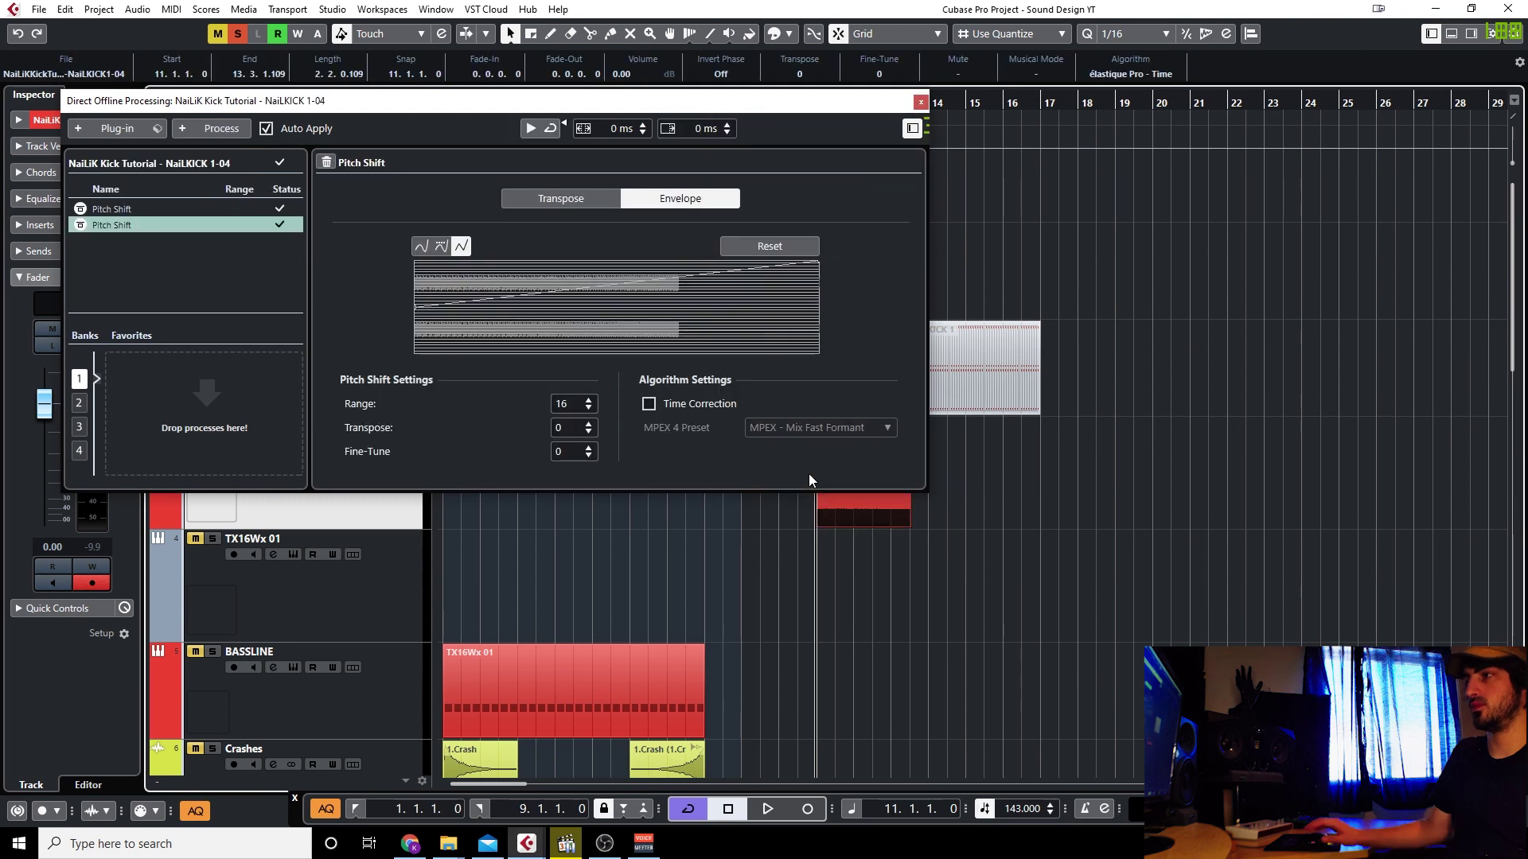
{"action": "key", "text": "F7"}
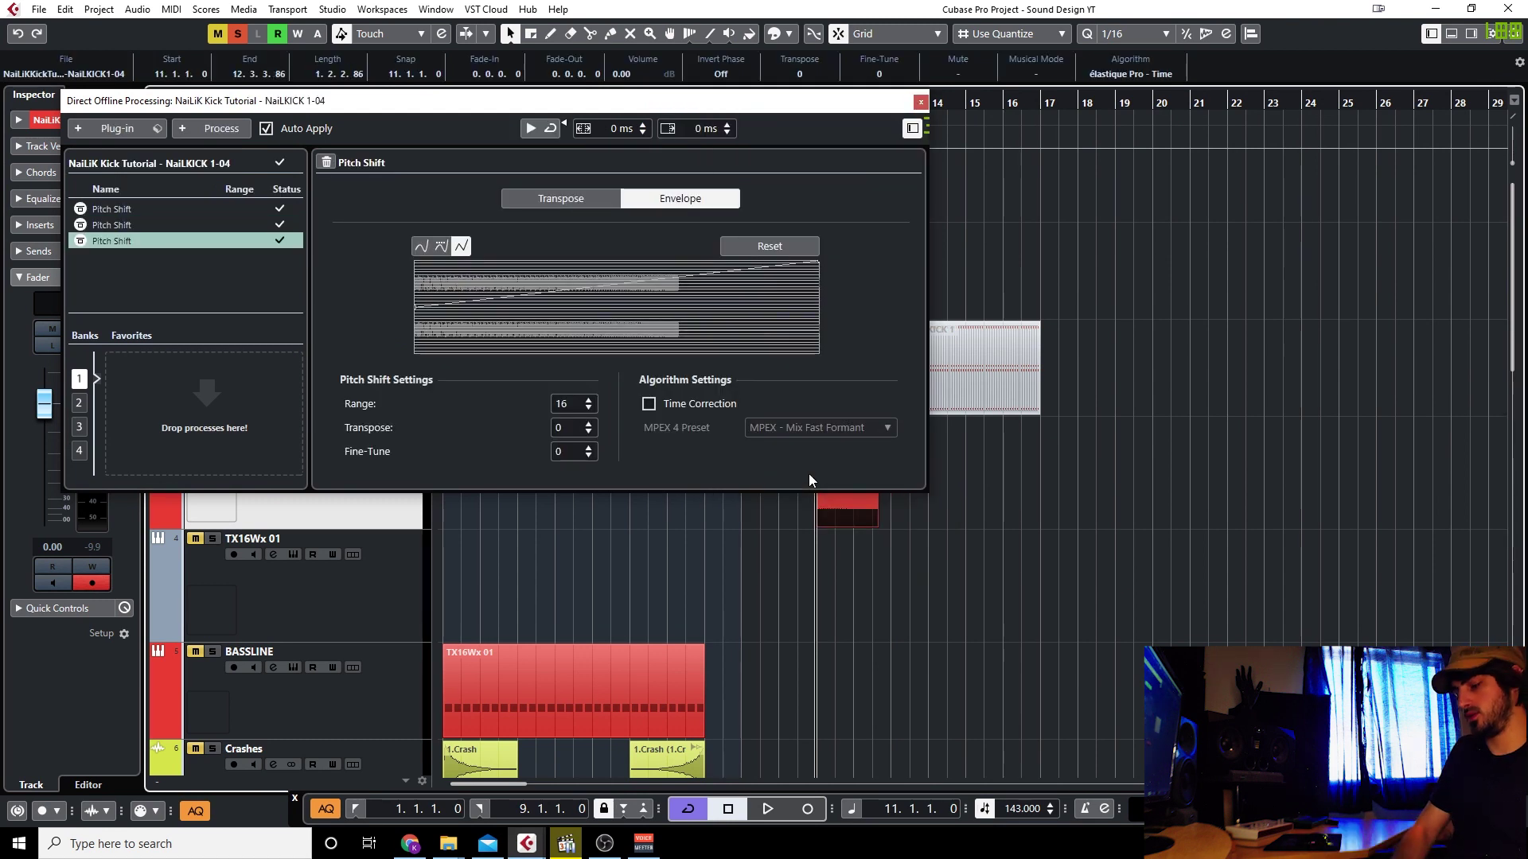
{"action": "key", "text": "F7"}
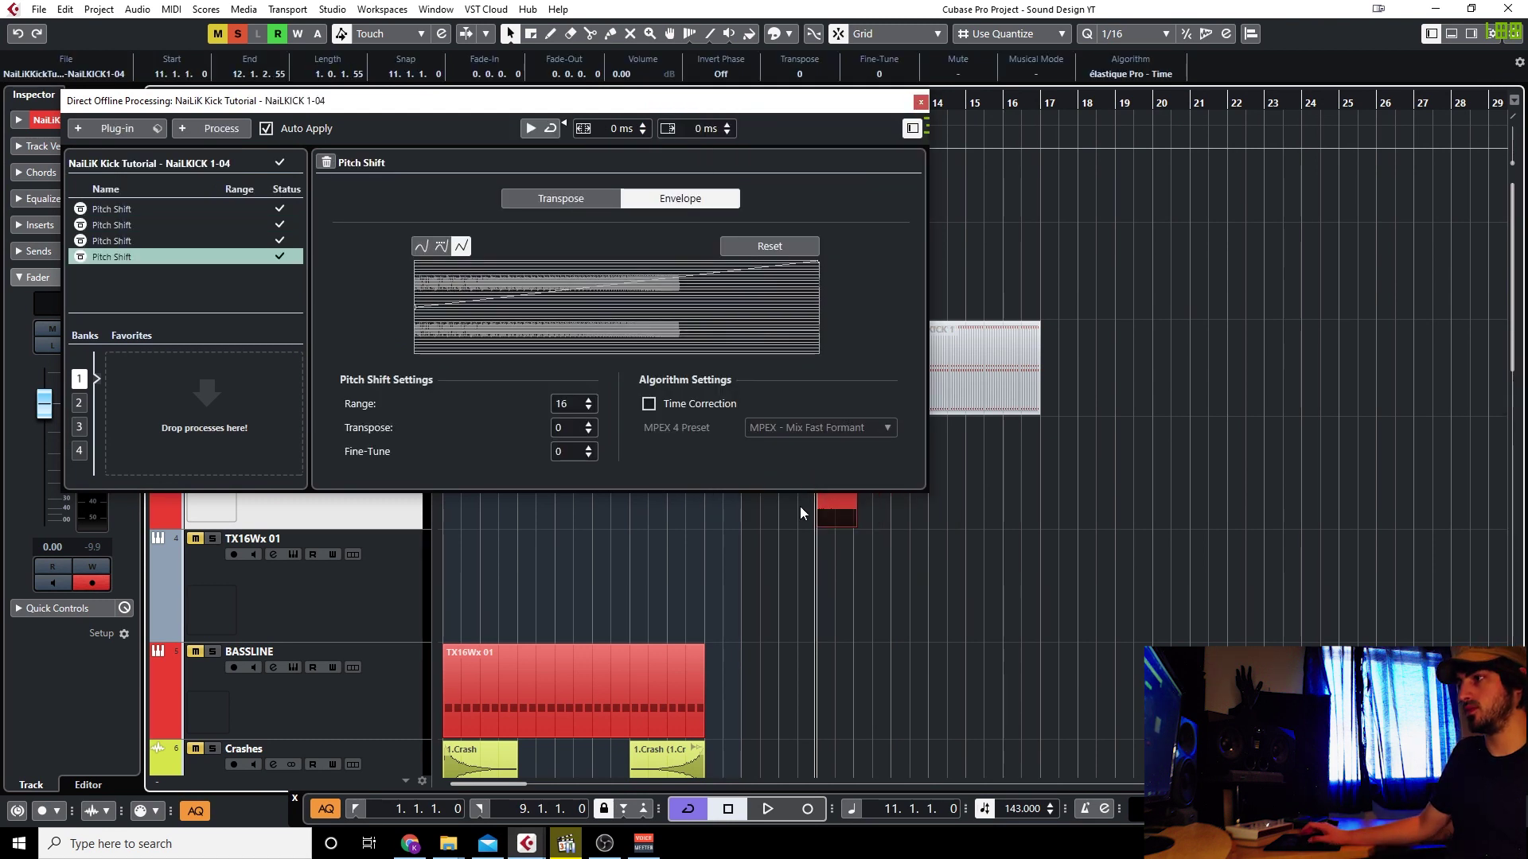
{"action": "scroll", "coordinate": [835, 561], "scroll_direction": "up", "scroll_amount": 2}
{"action": "scroll", "coordinate": [842, 560], "scroll_direction": "up", "scroll_amount": 2}
{"action": "left_click_drag", "start_coordinate": [842, 108], "coordinate": [1056, 243]}
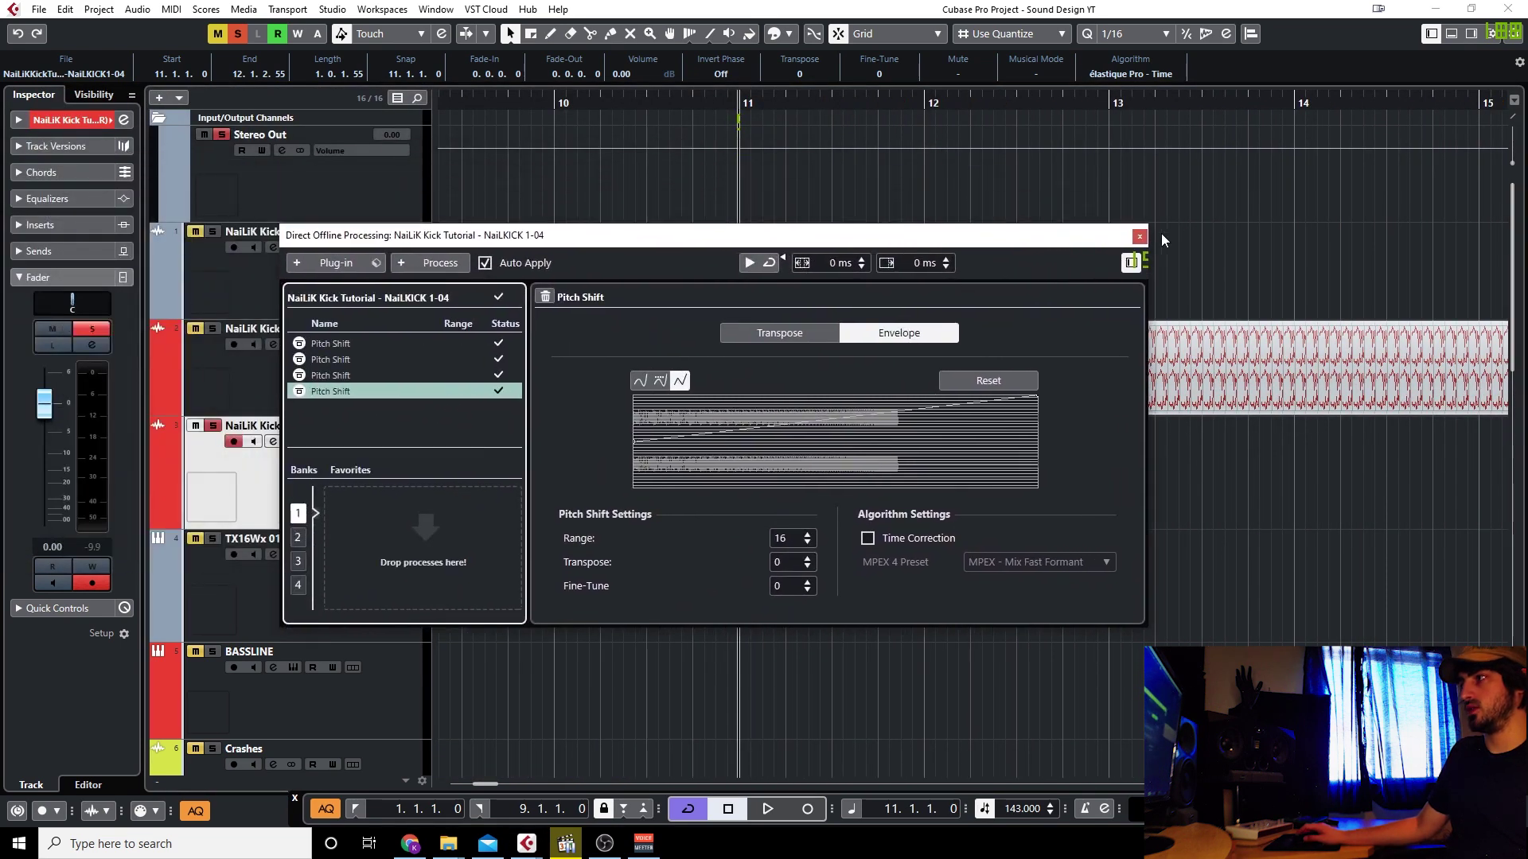
{"action": "left_click", "coordinate": [1133, 238]}
Move the pitch-shifted kick roll event so that it starts at bar 8.
{"action": "scroll", "coordinate": [850, 490], "scroll_direction": "down", "scroll_amount": 4}
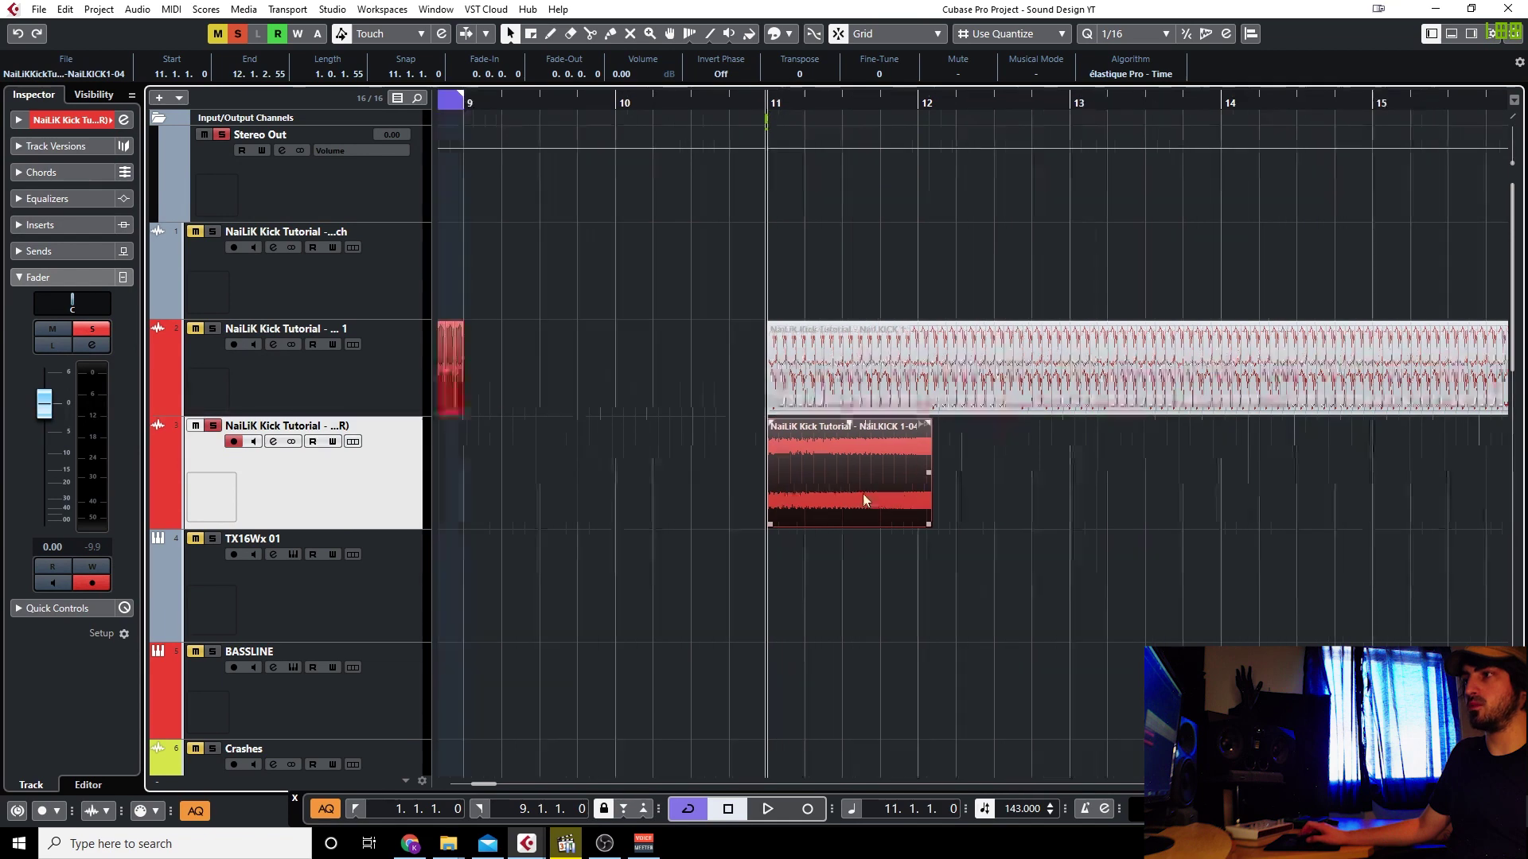
{"action": "left_click_drag", "start_coordinate": [852, 483], "coordinate": [605, 481]}
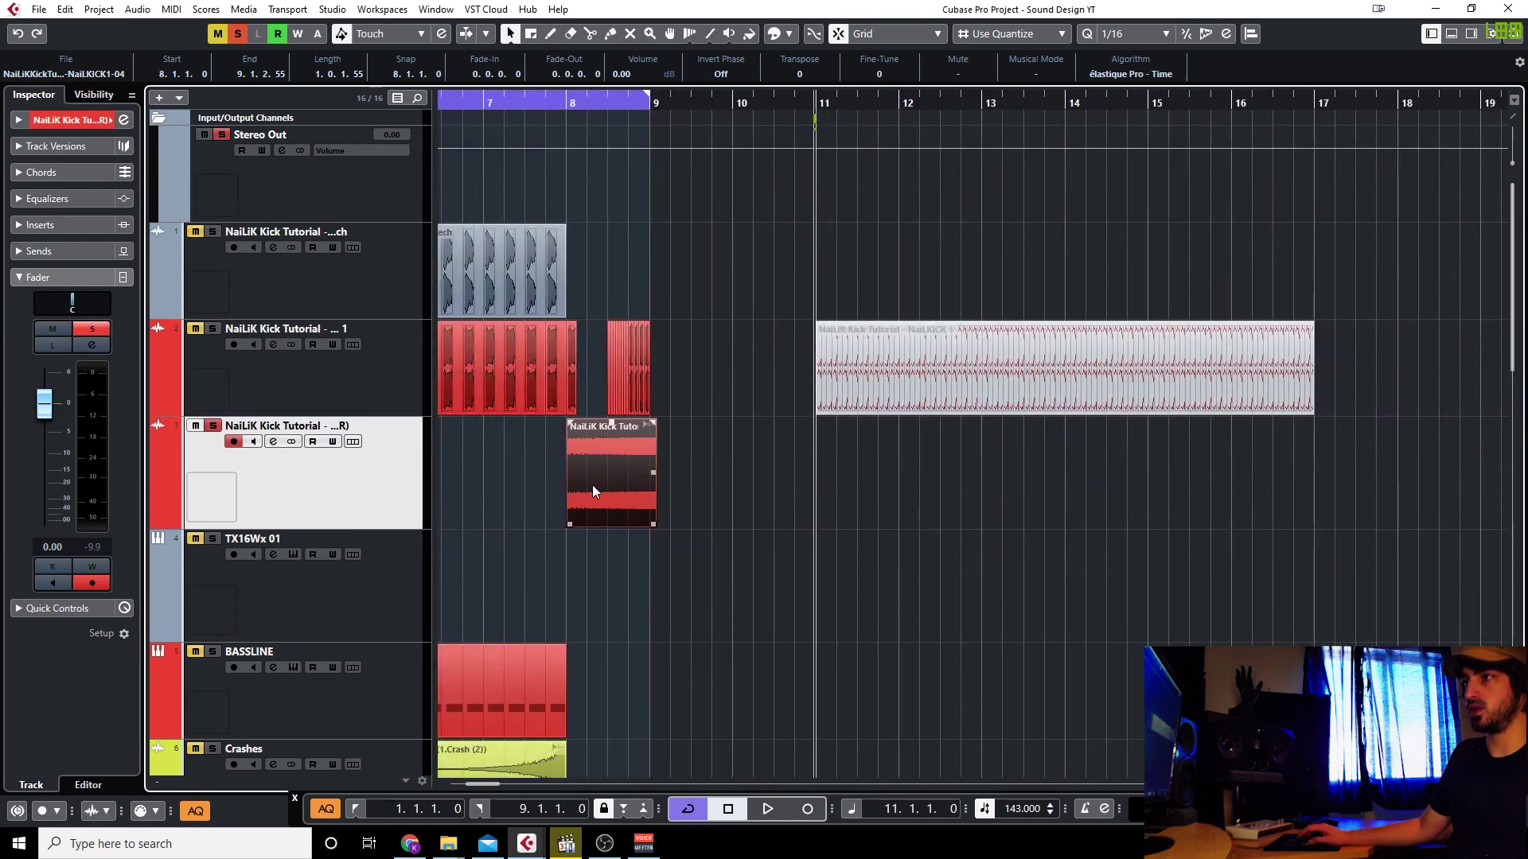
Time-stretch the pitch-shifted kick roll so that it ends at bar 9, and return the selection tool to Normal Sizing.
{"action": "scroll", "coordinate": [596, 482], "scroll_direction": "up", "scroll_amount": 3}
{"action": "right_click", "coordinate": [748, 524]}
{"action": "left_click", "coordinate": [748, 522]}
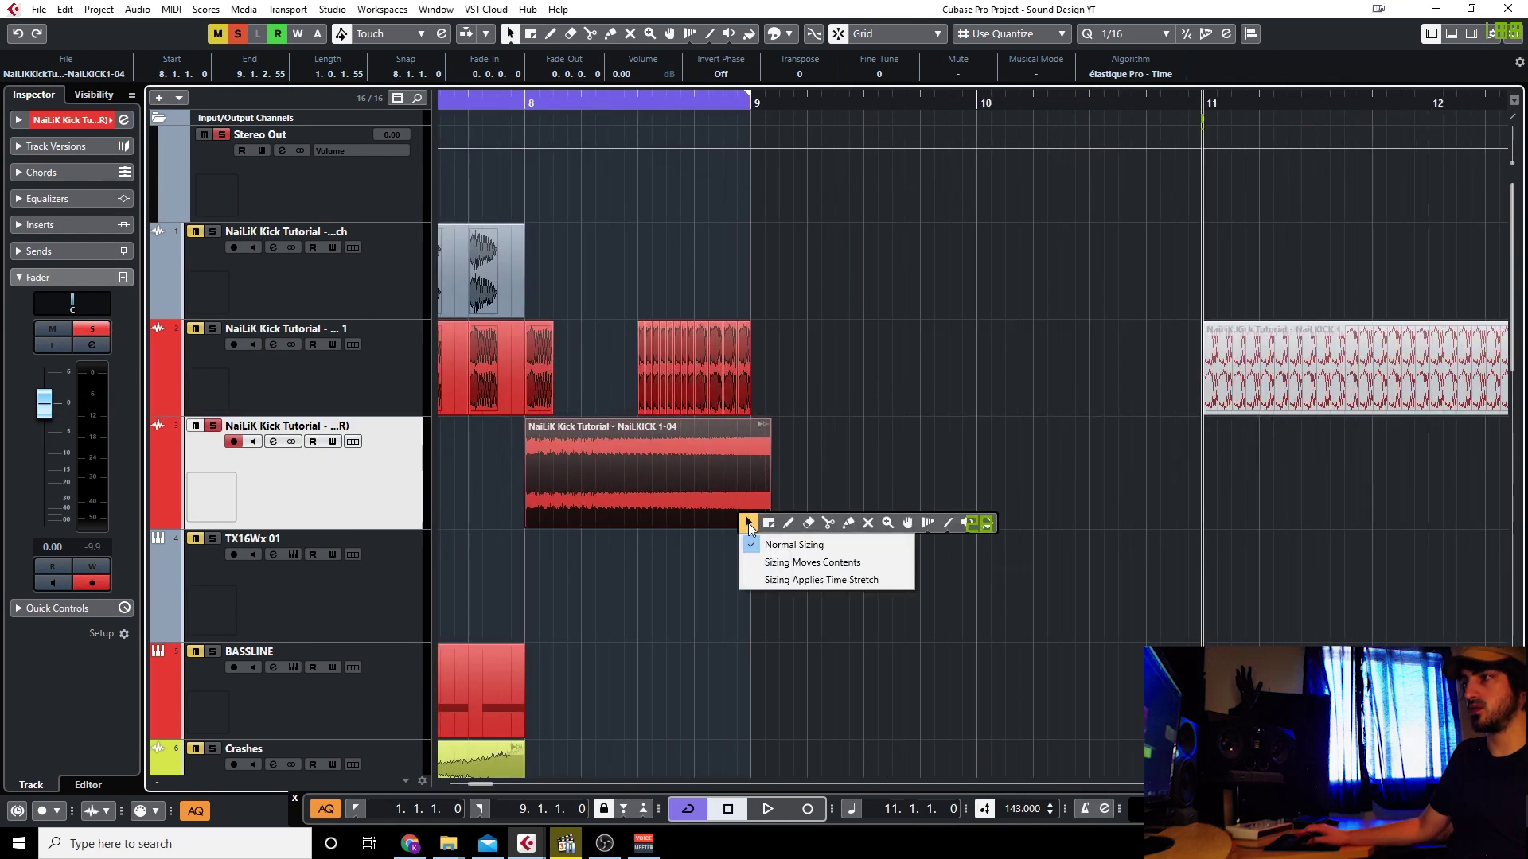
{"action": "left_click", "coordinate": [777, 577]}
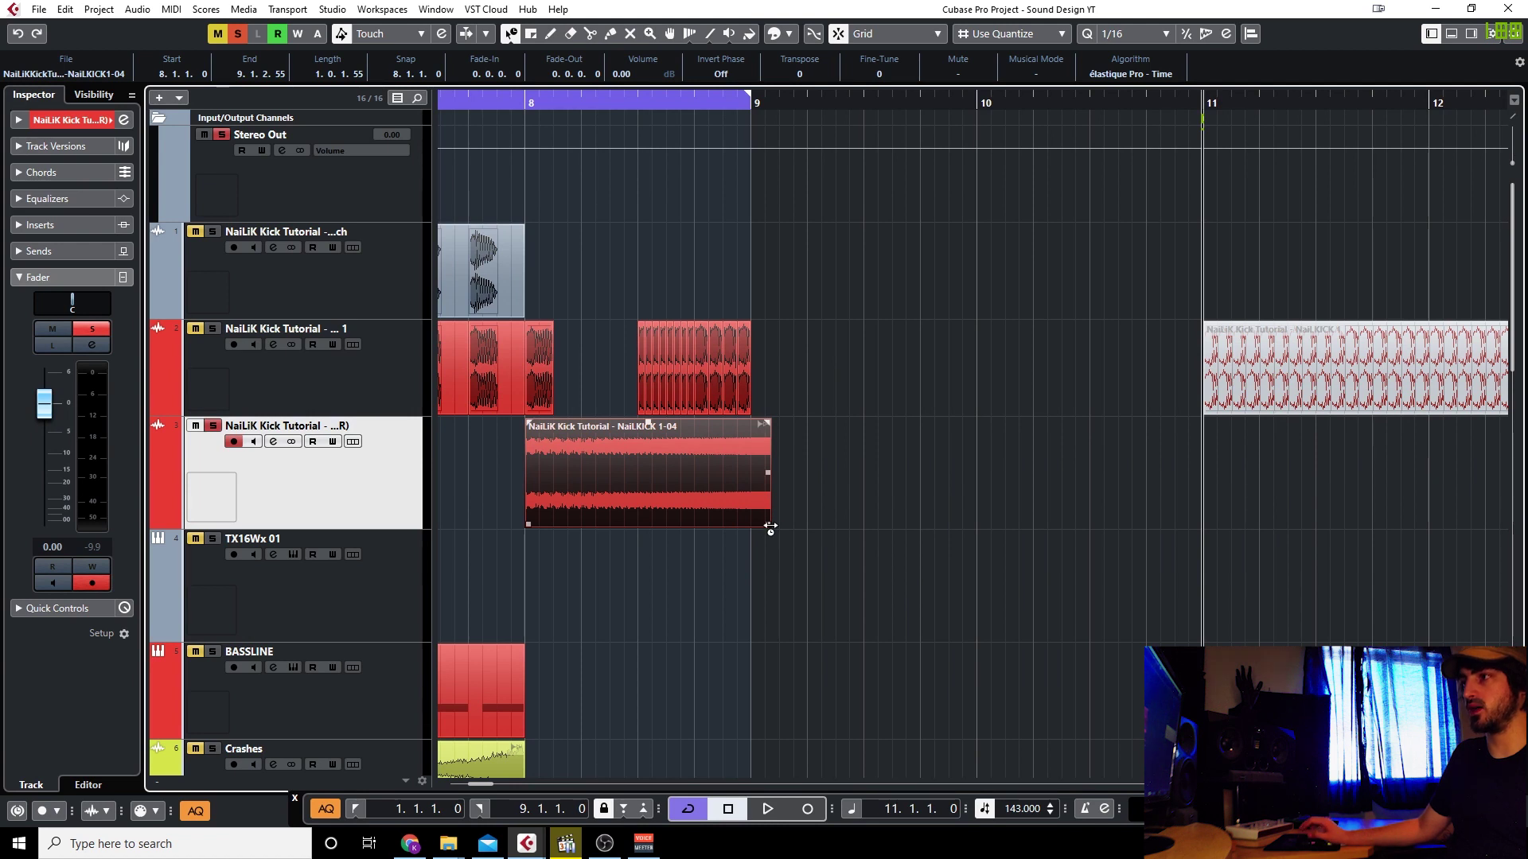
{"action": "left_click_drag", "start_coordinate": [767, 525], "coordinate": [748, 525]}
{"action": "right_click", "coordinate": [800, 512]}
{"action": "left_click", "coordinate": [800, 509]}
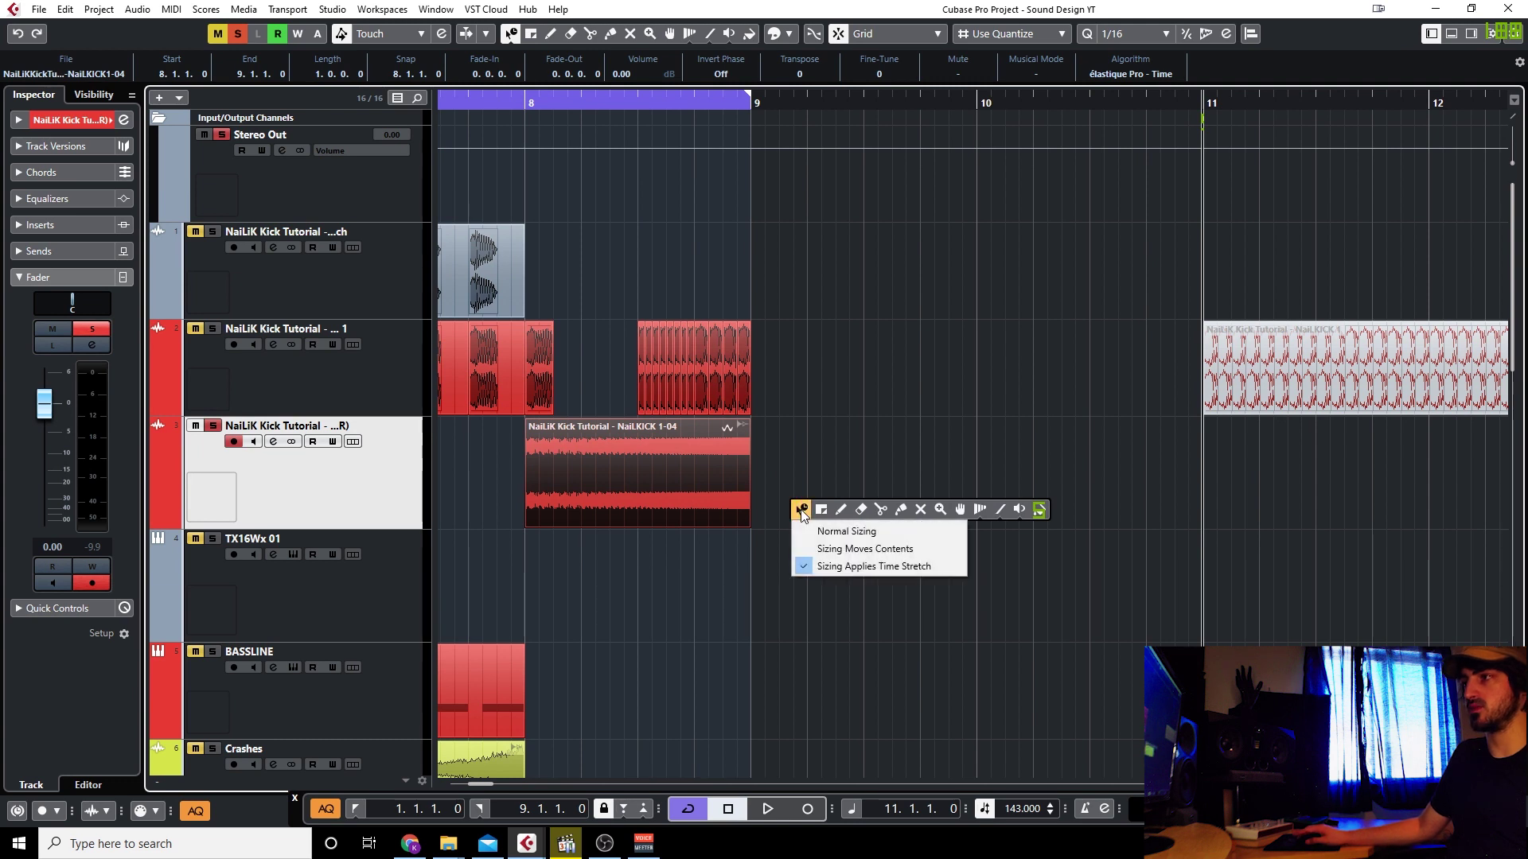
{"action": "left_click", "coordinate": [846, 531]}
{"action": "left_click", "coordinate": [796, 372]}
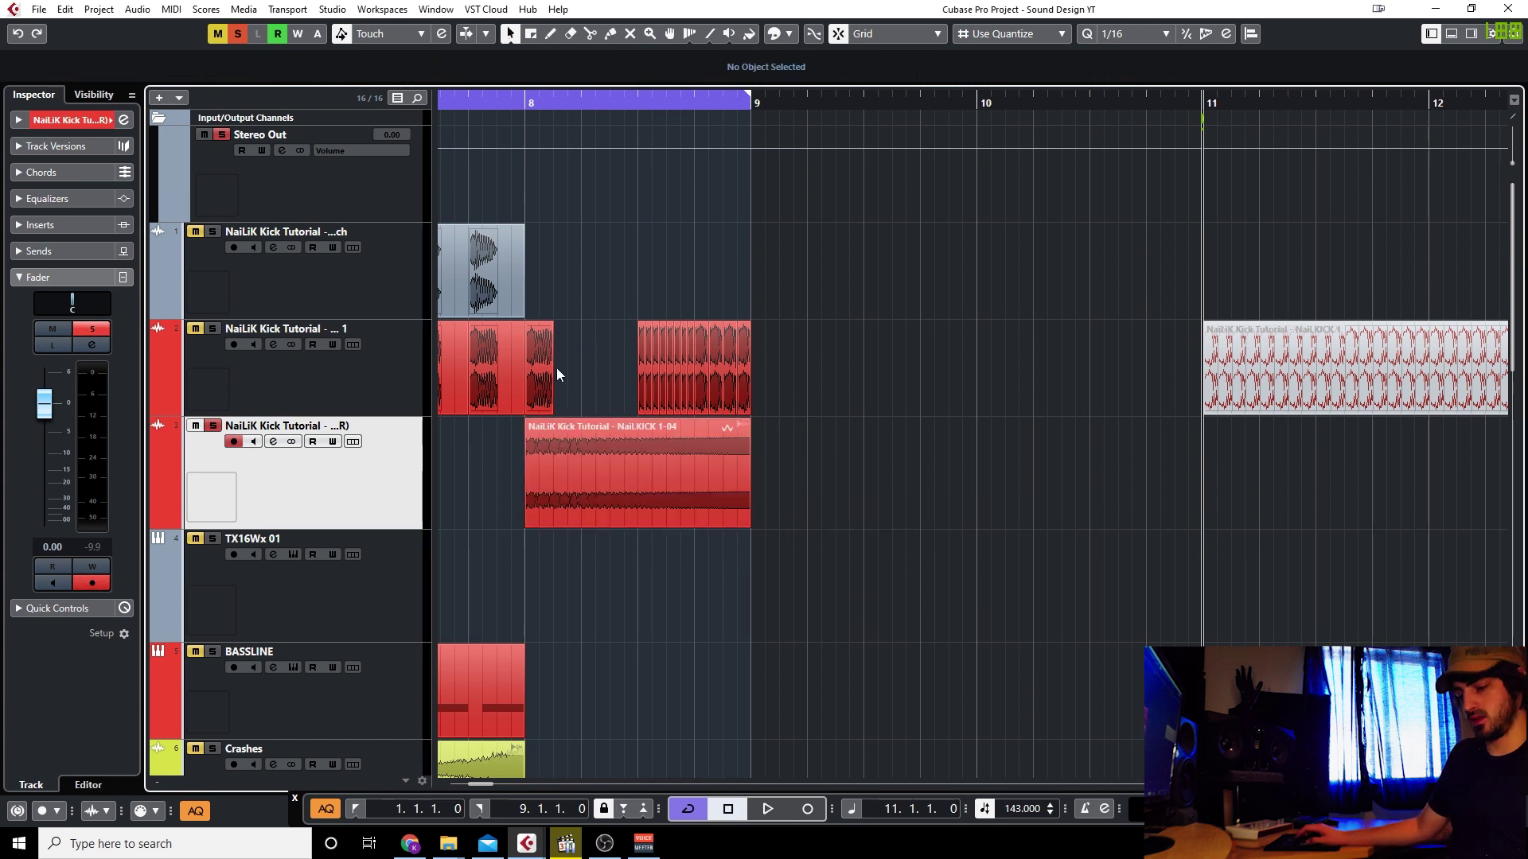
Mute the original kick slices in bar 8 on the track above the rendered roll and return to the selection tool.
{"action": "key", "text": "7"}
{"action": "left_click_drag", "start_coordinate": [532, 364], "coordinate": [767, 368]}
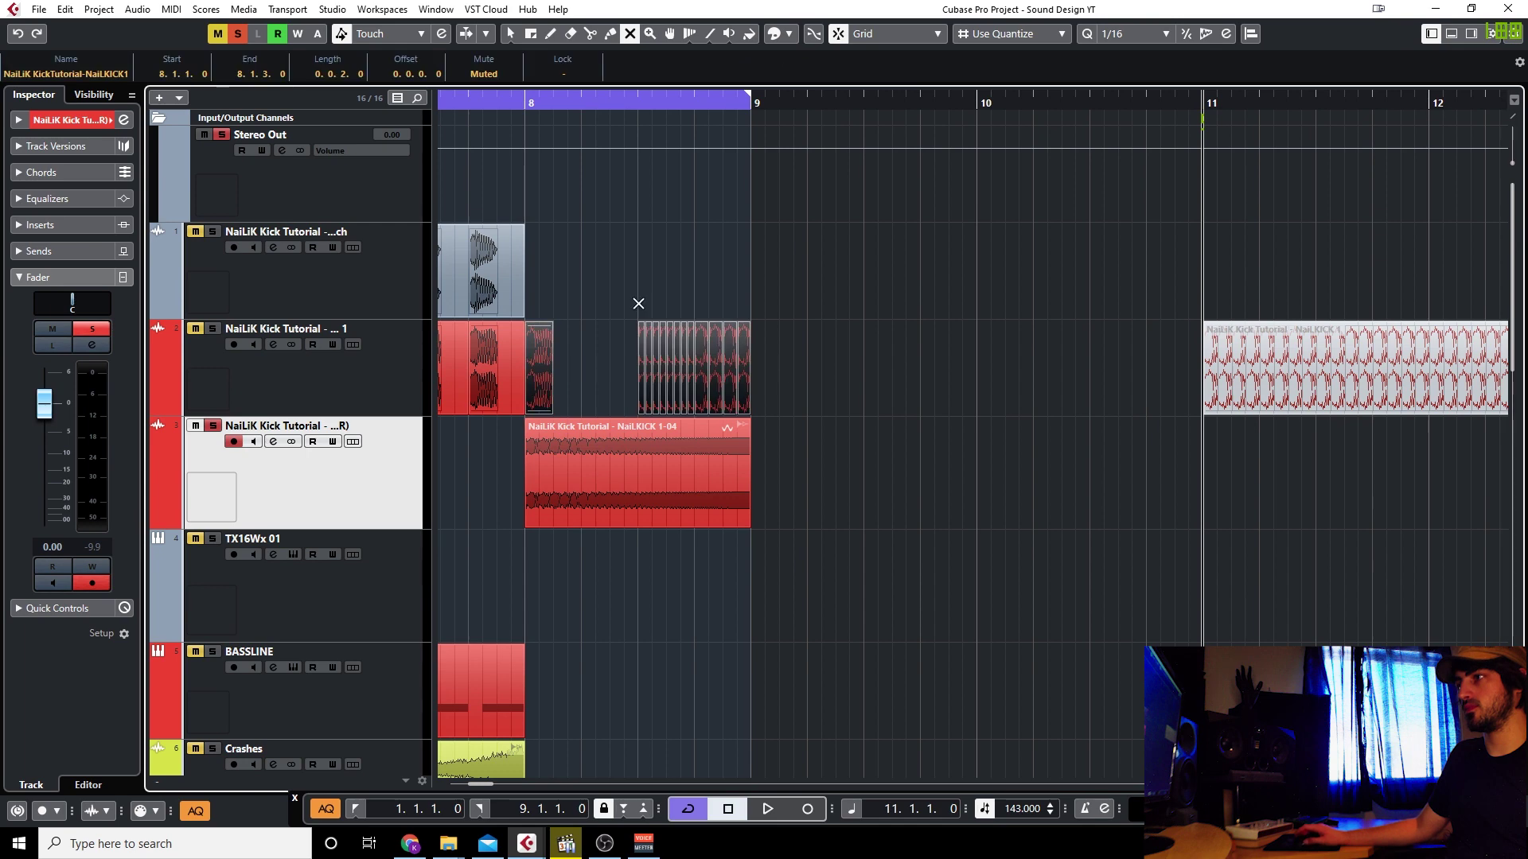
{"action": "right_click", "coordinate": [646, 245]}
{"action": "left_click", "coordinate": [656, 256]}
{"action": "left_click", "coordinate": [600, 256]}
Place the playback position in bar 3 and turn off solo on the rendered kick track.
{"action": "scroll", "coordinate": [600, 256], "scroll_direction": "down", "scroll_amount": 3}
{"action": "scroll", "coordinate": [549, 270], "scroll_direction": "up", "scroll_amount": 4}
{"action": "left_click_drag", "start_coordinate": [484, 101], "coordinate": [634, 140]}
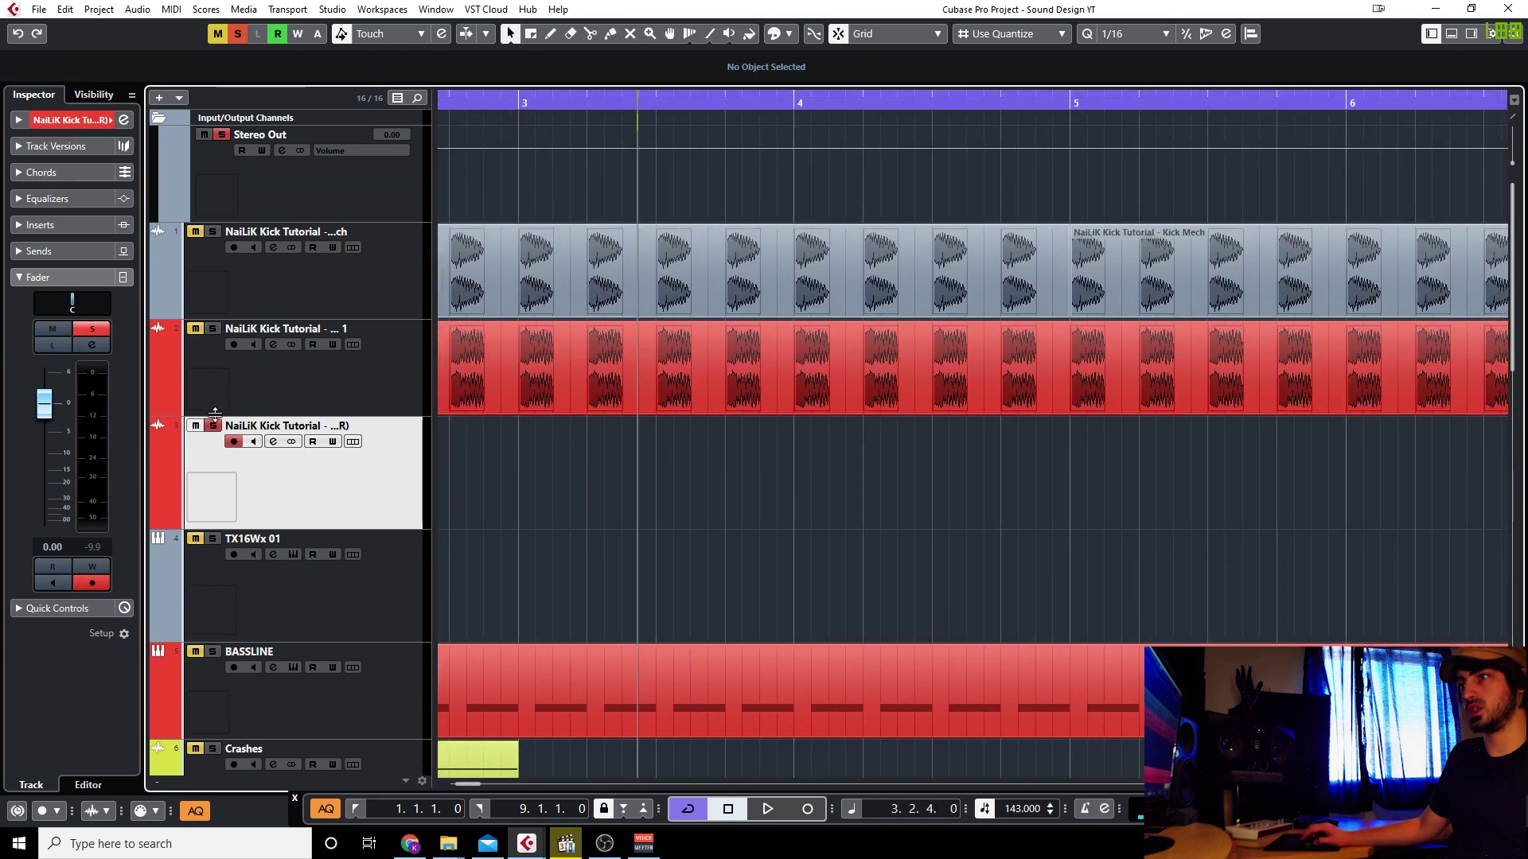
{"action": "left_click", "coordinate": [213, 425]}
{"action": "scroll", "coordinate": [570, 392], "scroll_direction": "down", "scroll_amount": 5}
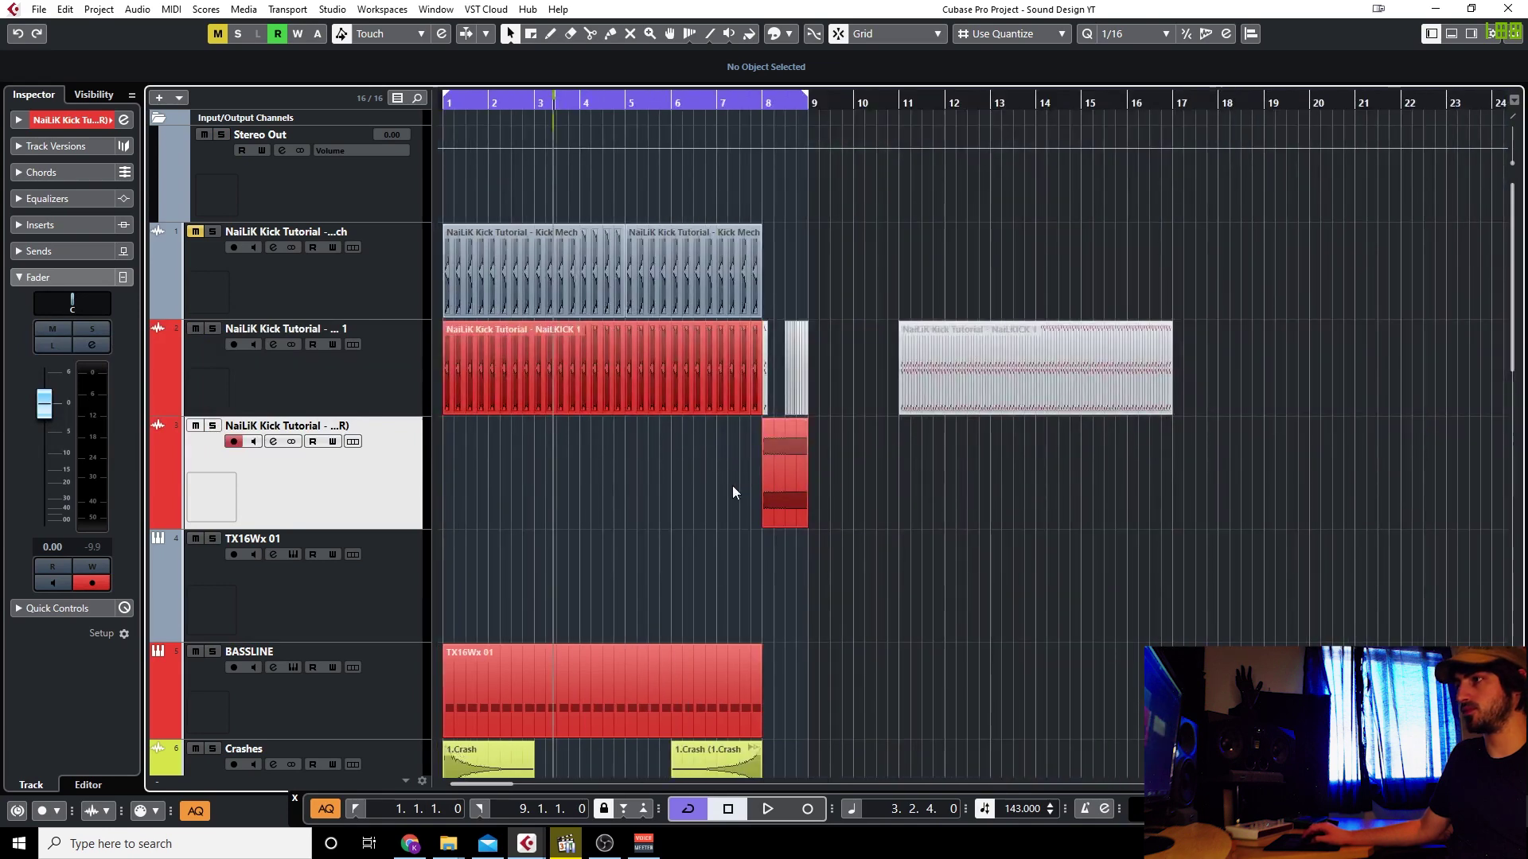
Lower the event volume of the pitch-shifted kick roll to -3 dB and deselect it.
{"action": "key", "text": "Right"}
{"action": "scroll", "coordinate": [628, 74], "scroll_direction": "down", "scroll_amount": 3}
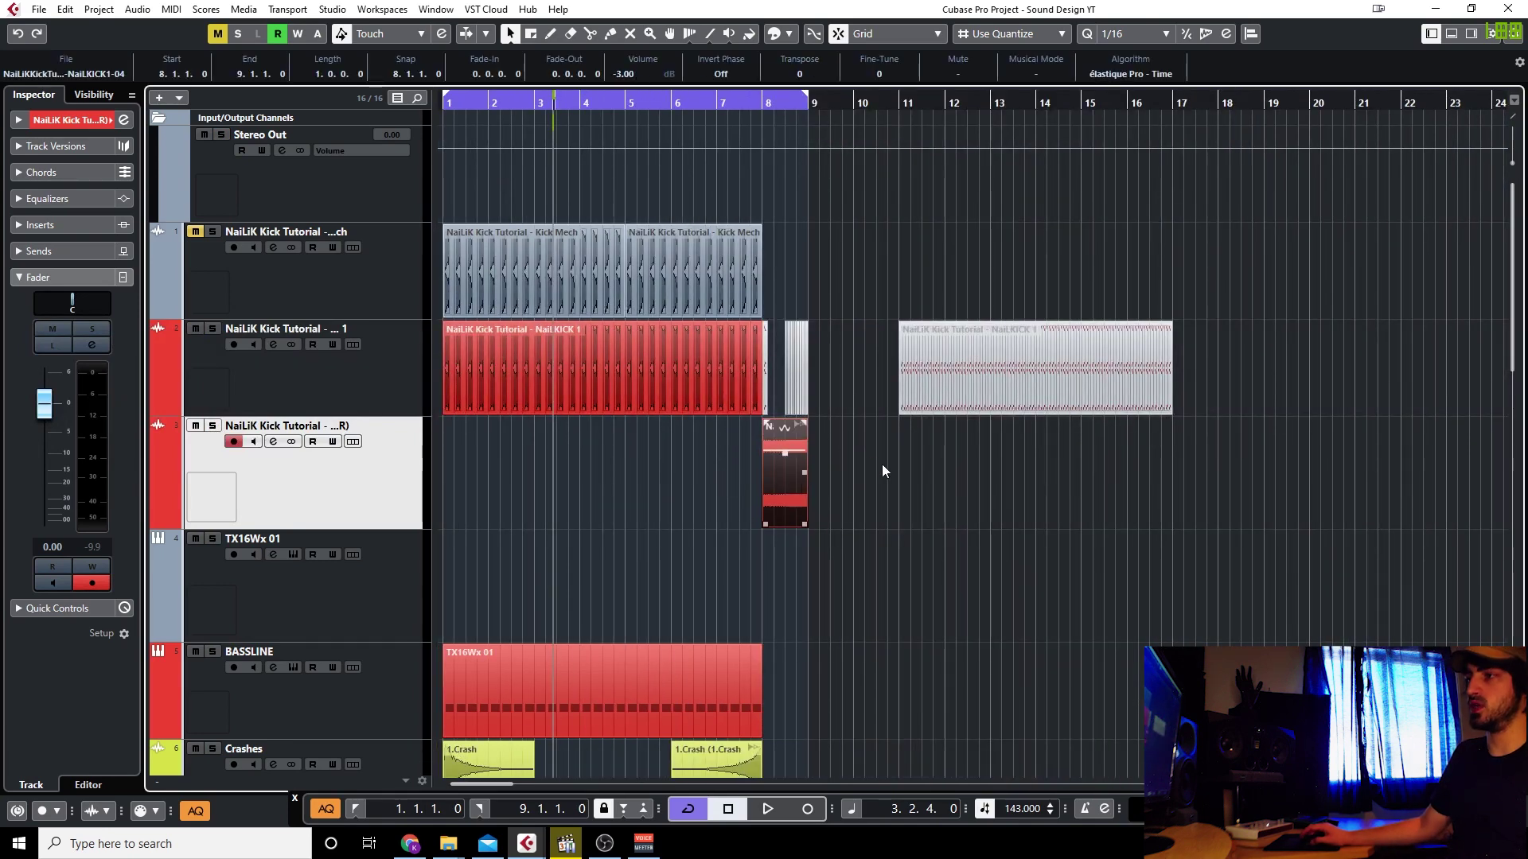
{"action": "left_click", "coordinate": [603, 439]}
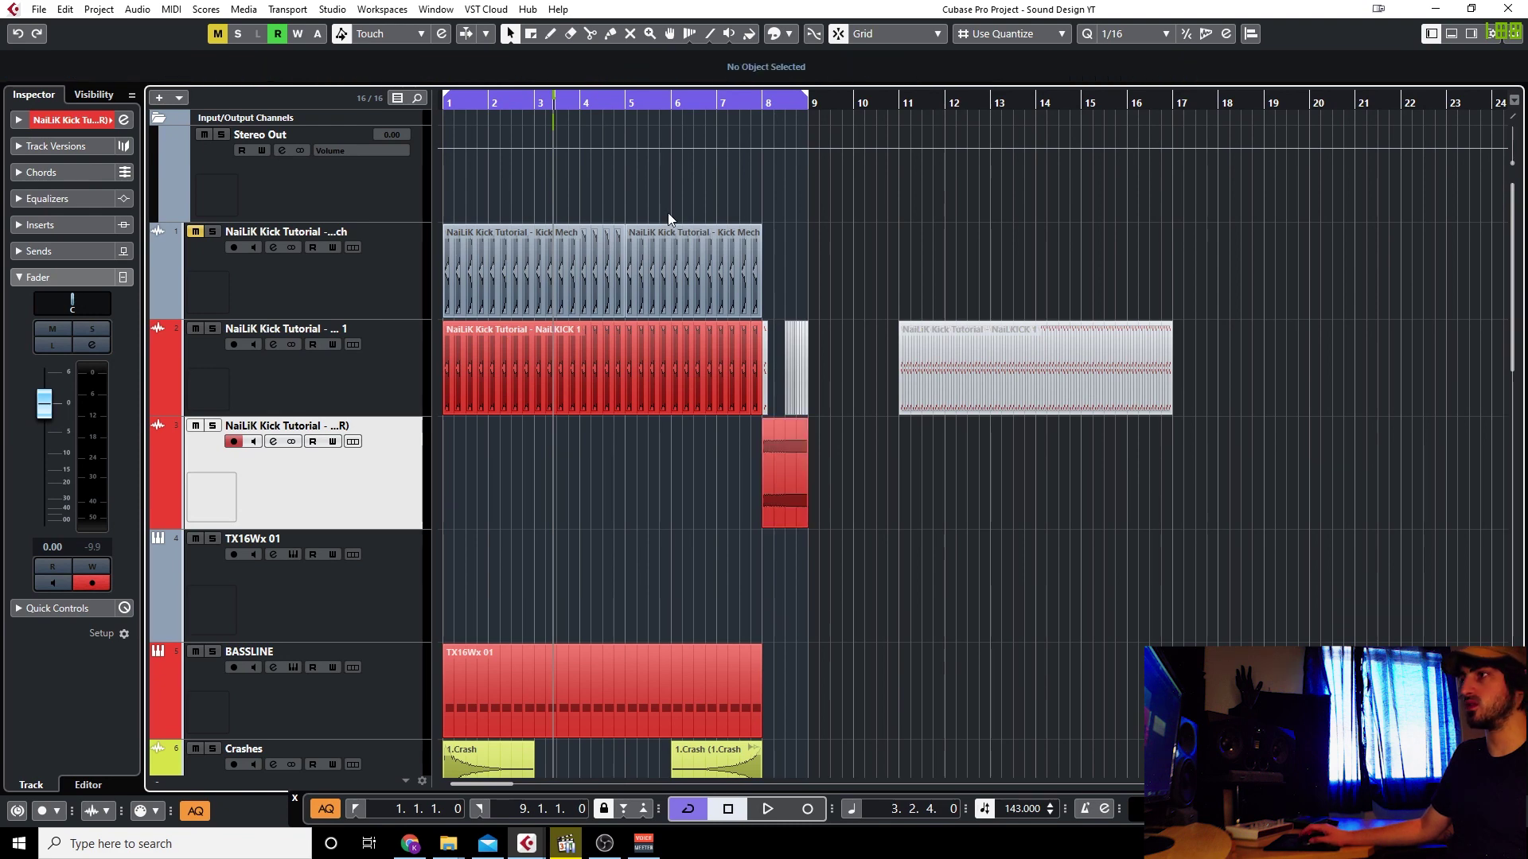
Play back the full arrangement through the kick roll in bar 8, inspect the roll's waveform and stop playback.
{"action": "scroll", "coordinate": [583, 108], "scroll_direction": "up", "scroll_amount": 2}
{"action": "key", "text": "space"}
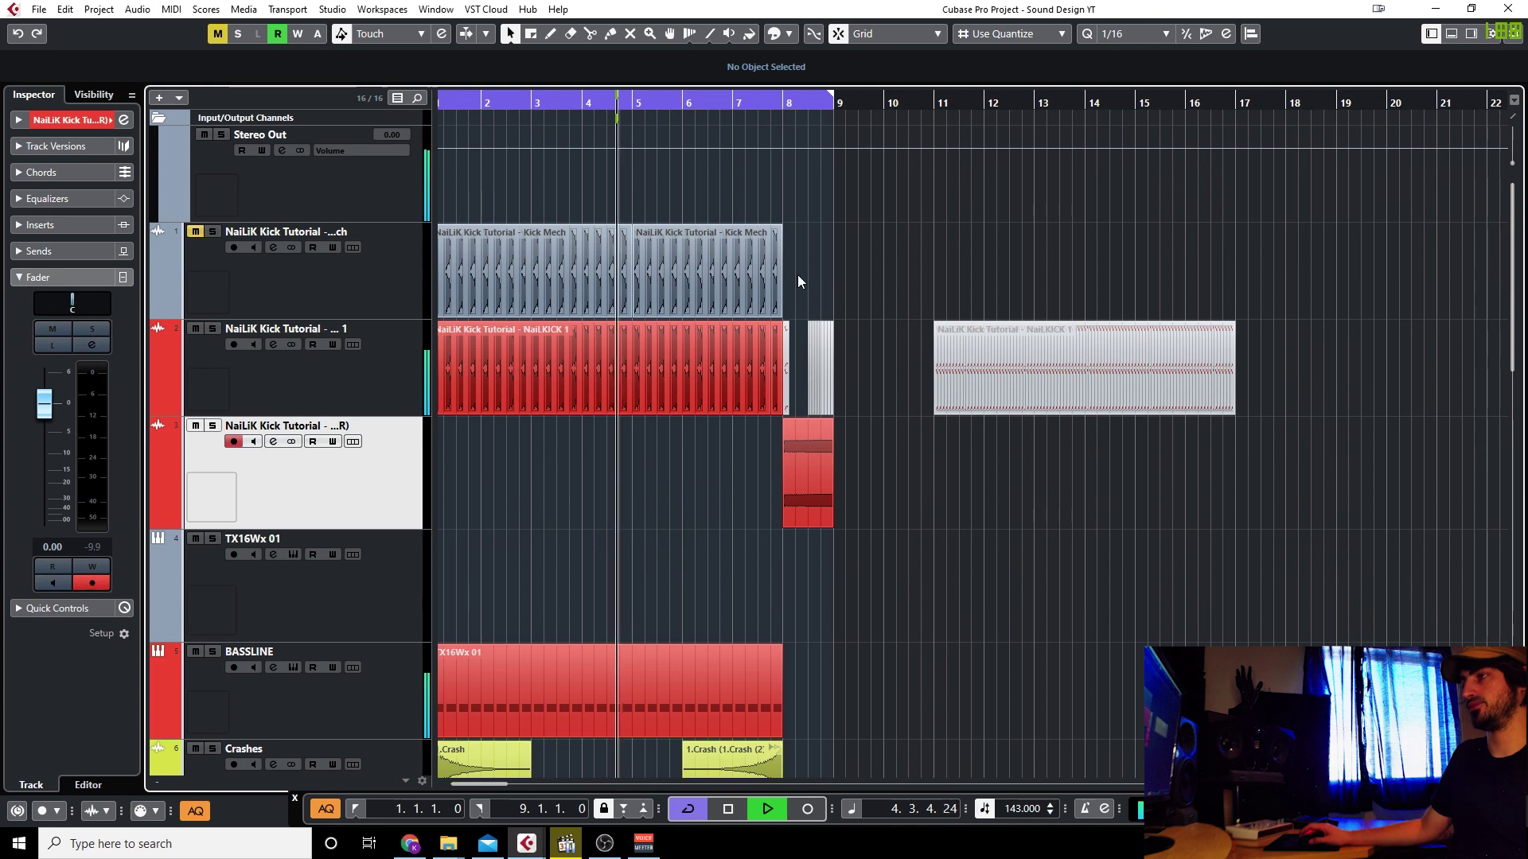
{"action": "scroll", "coordinate": [811, 466], "scroll_direction": "up", "scroll_amount": 4}
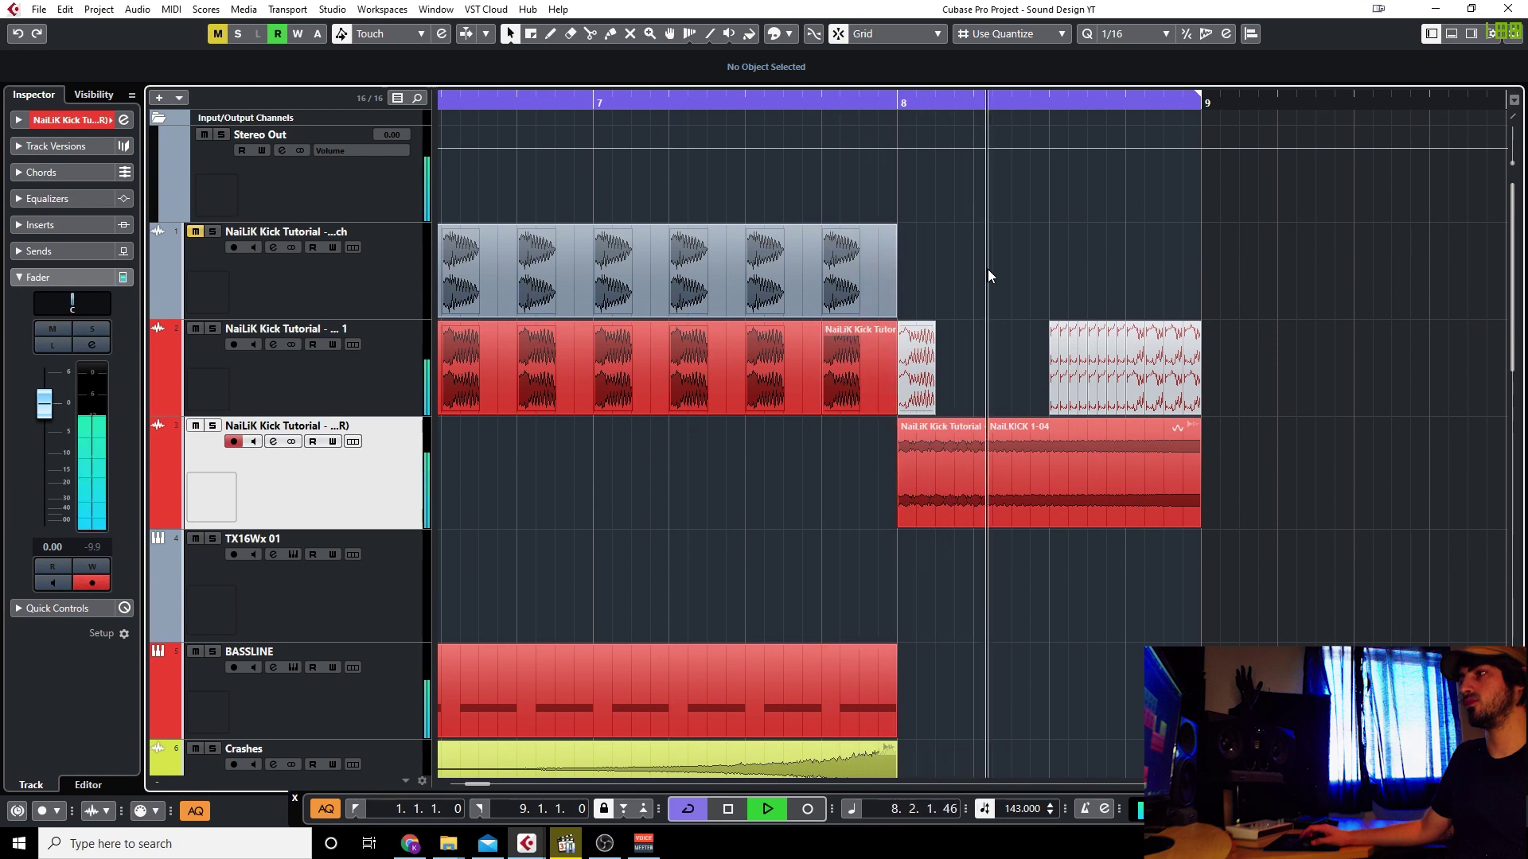
{"action": "scroll", "coordinate": [977, 221], "scroll_direction": "down", "scroll_amount": 4}
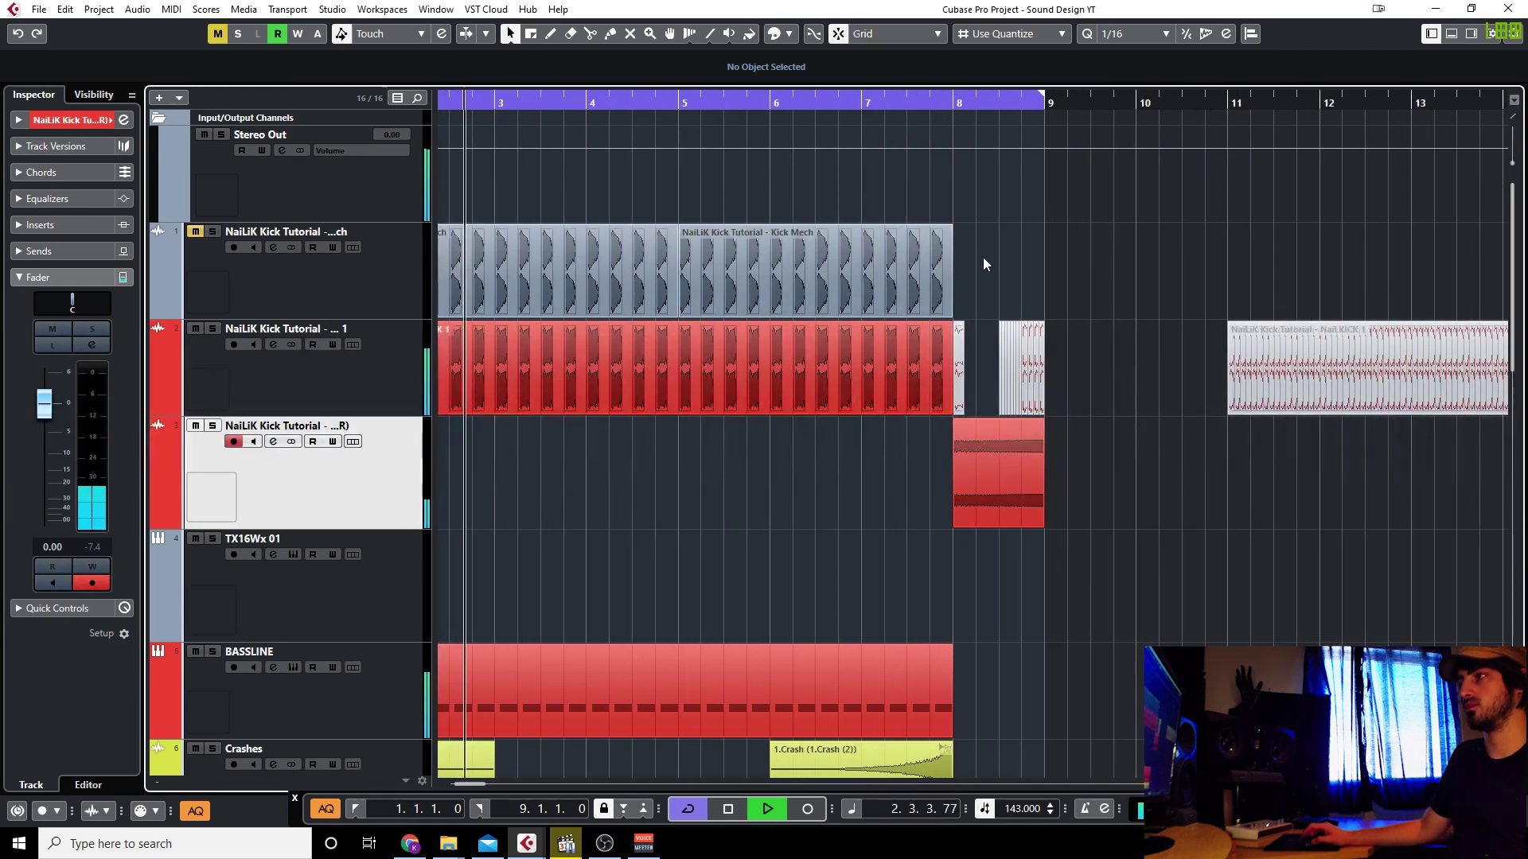
{"action": "scroll", "coordinate": [986, 274], "scroll_direction": "up", "scroll_amount": 6}
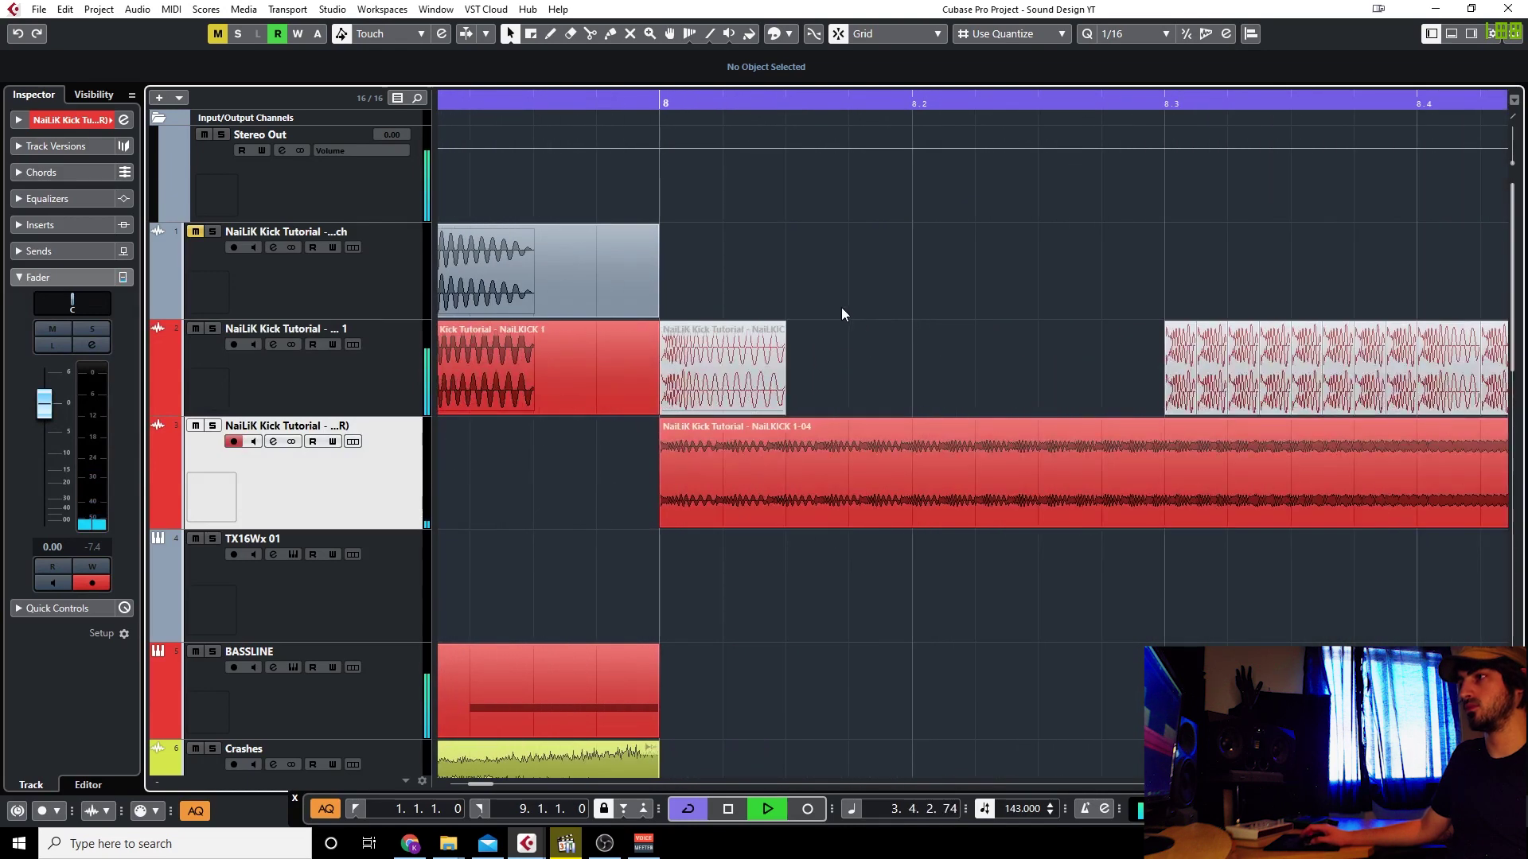
{"action": "mouse_move", "coordinate": [837, 482]}
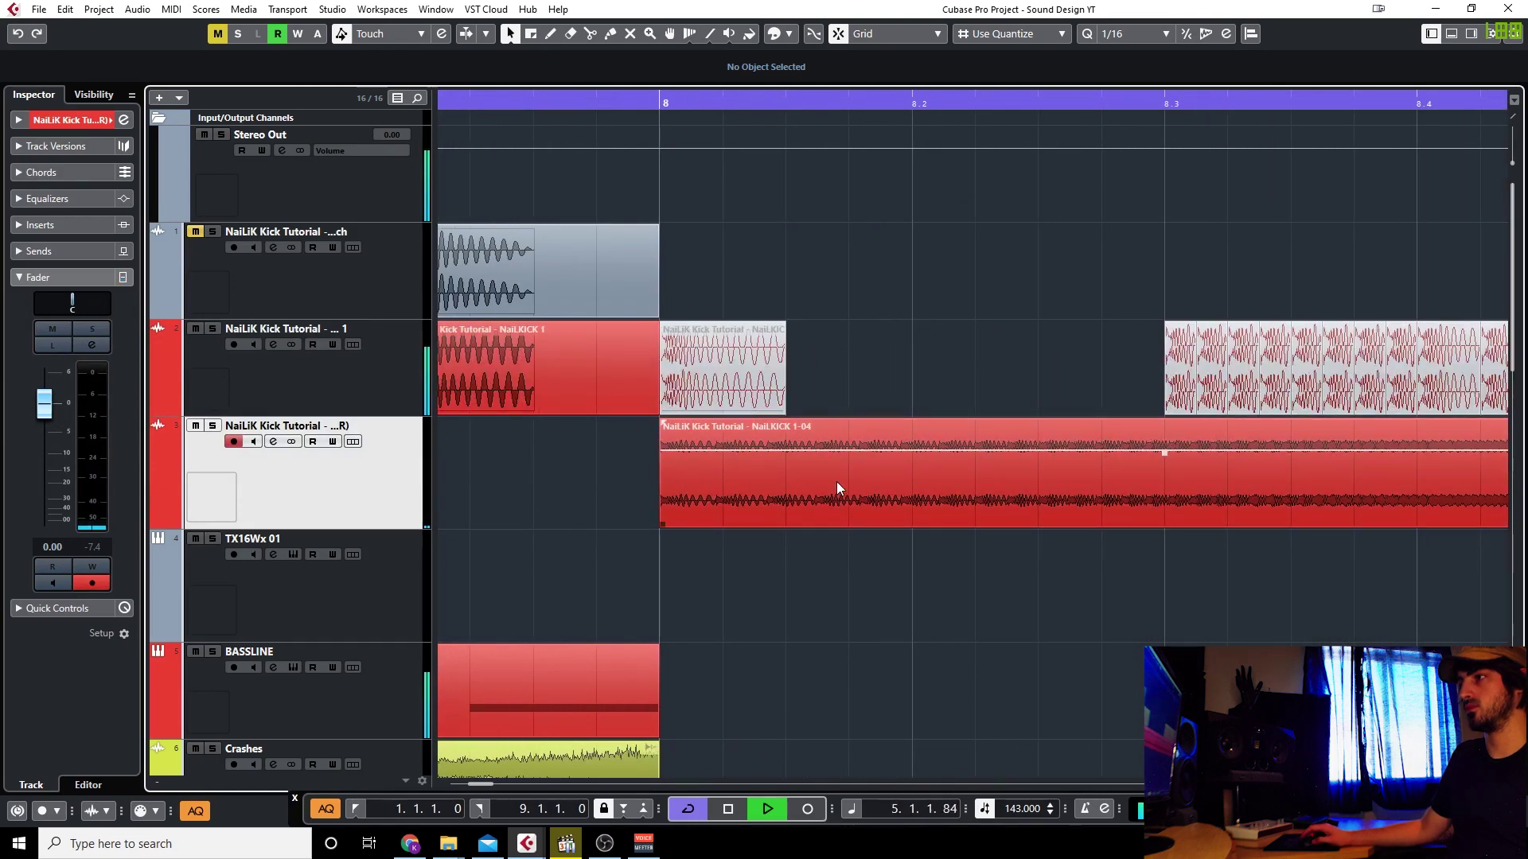
{"action": "scroll", "coordinate": [782, 483], "scroll_direction": "down", "scroll_amount": 3}
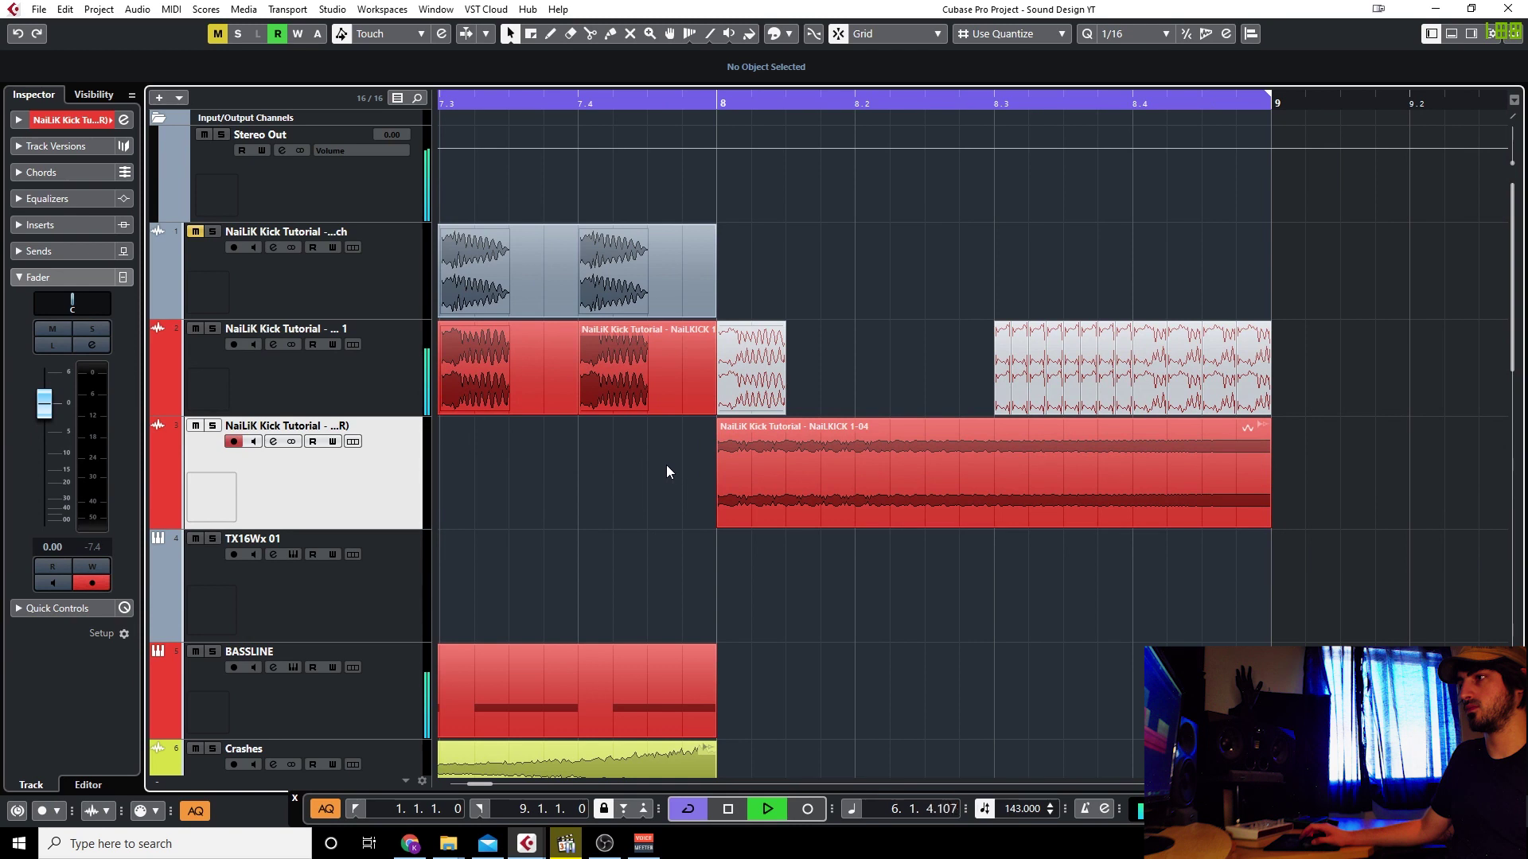
{"action": "key", "text": "space"}
Shorten the bassline part to end at 7.4 and trim the last kick before bar 8 to end at 7.4.3.
{"action": "left_click", "coordinate": [685, 720]}
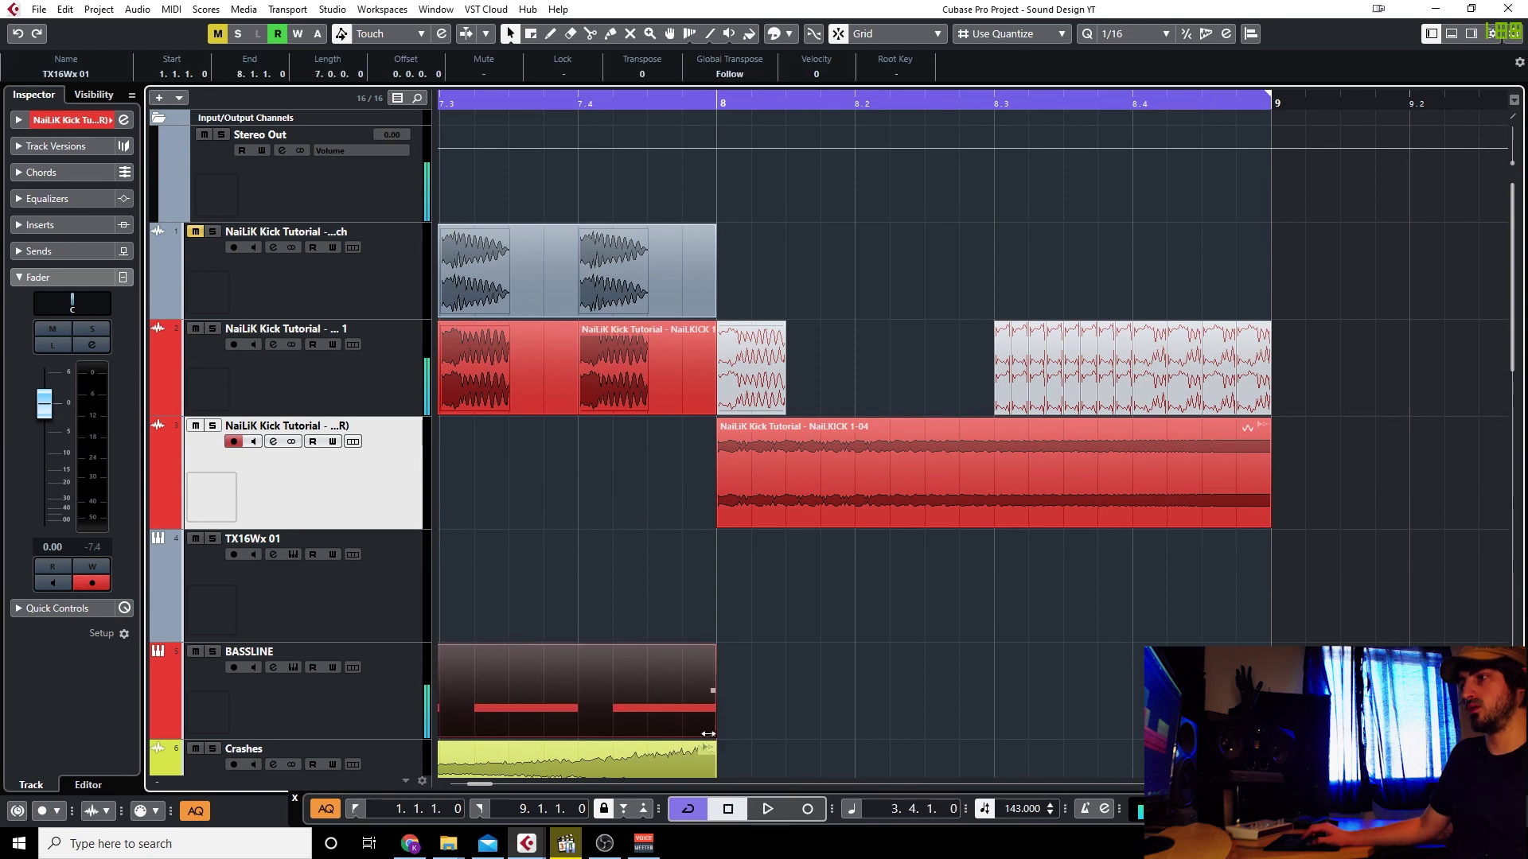
{"action": "left_click_drag", "start_coordinate": [711, 738], "coordinate": [579, 735]}
{"action": "left_click", "coordinate": [604, 407]}
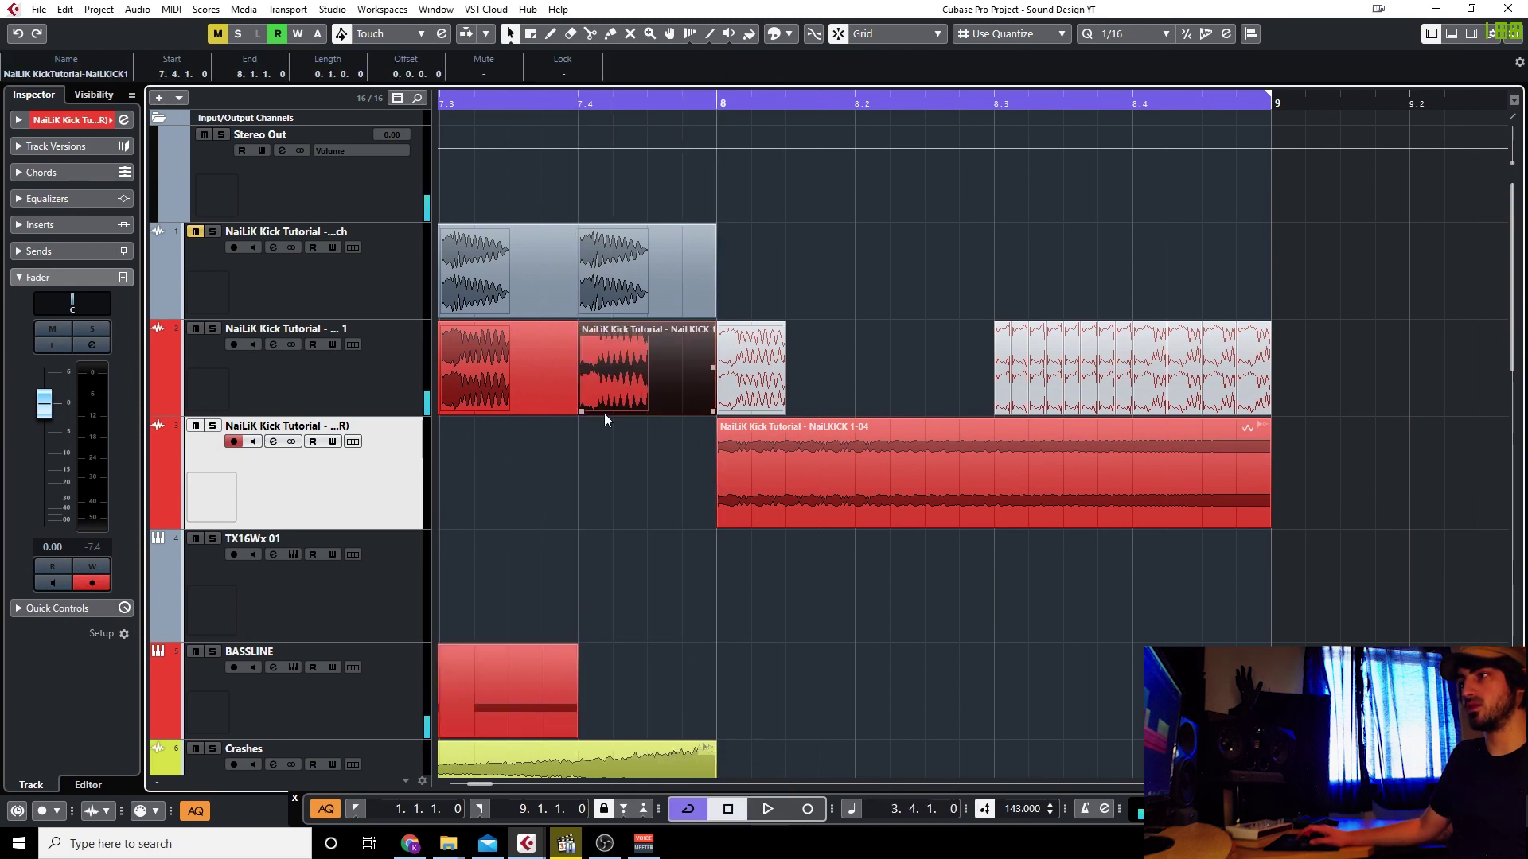
{"action": "left_click_drag", "start_coordinate": [716, 414], "coordinate": [647, 414]}
Duplicate the trimmed kick so that the copy fills the space from 7.4.3 to bar 8.
{"action": "right_click", "coordinate": [583, 378]}
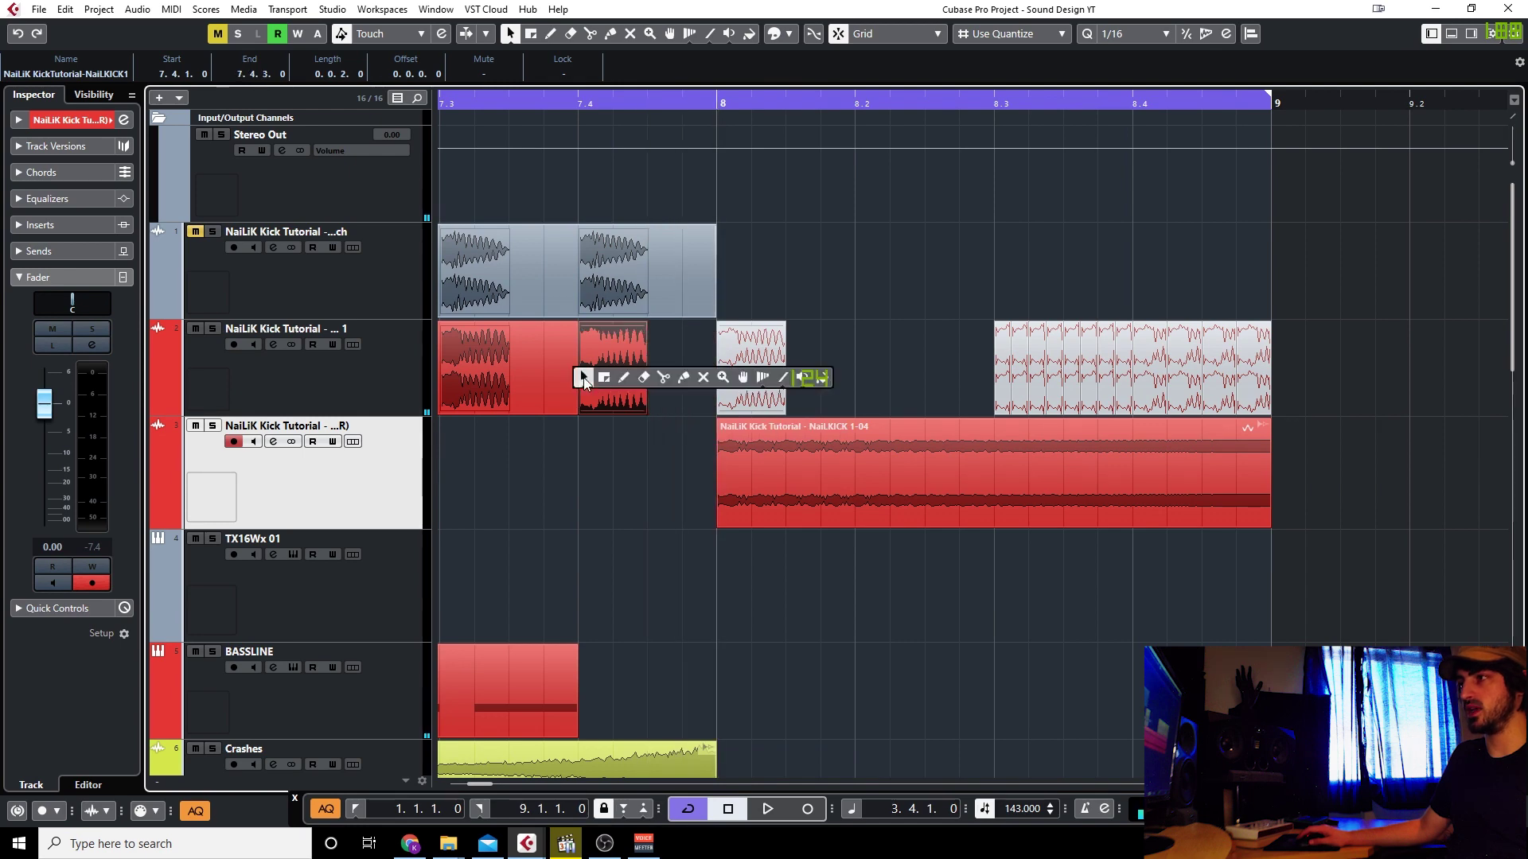
{"action": "left_click", "coordinate": [662, 378]}
{"action": "key", "text": "1"}
{"action": "key", "text": "ctrl+d"}
{"action": "key", "text": "g"}
{"action": "key", "text": "g"}
{"action": "key", "text": "g"}
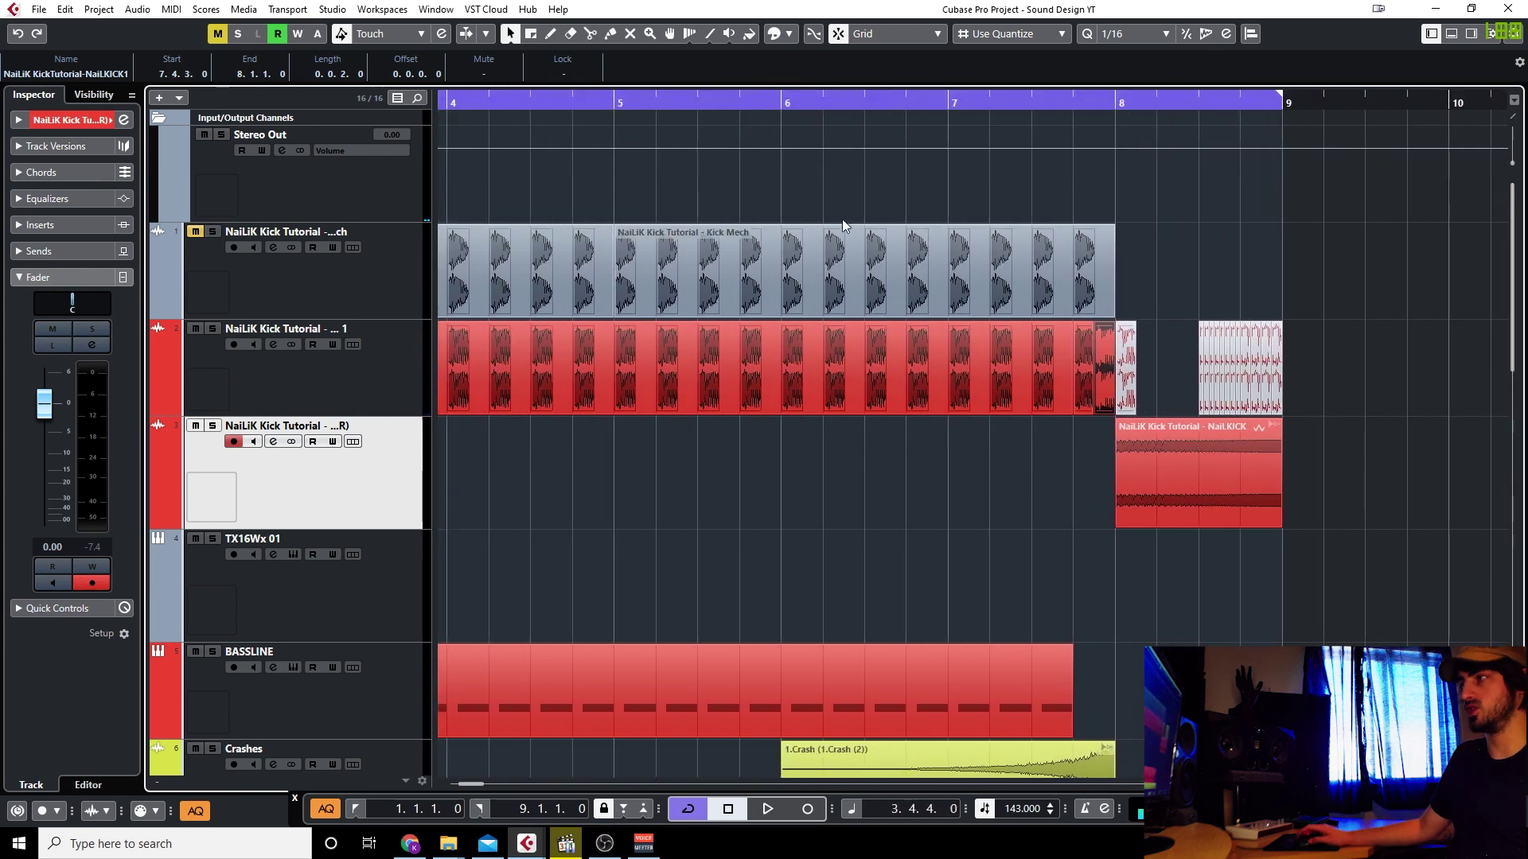
Play the arrangement from bar 6 through the extra kick and the bar 8 roll, and stop playback.
{"action": "left_click", "coordinate": [852, 104]}
{"action": "key", "text": "space"}
{"action": "key", "text": "h"}
{"action": "key", "text": "h"}
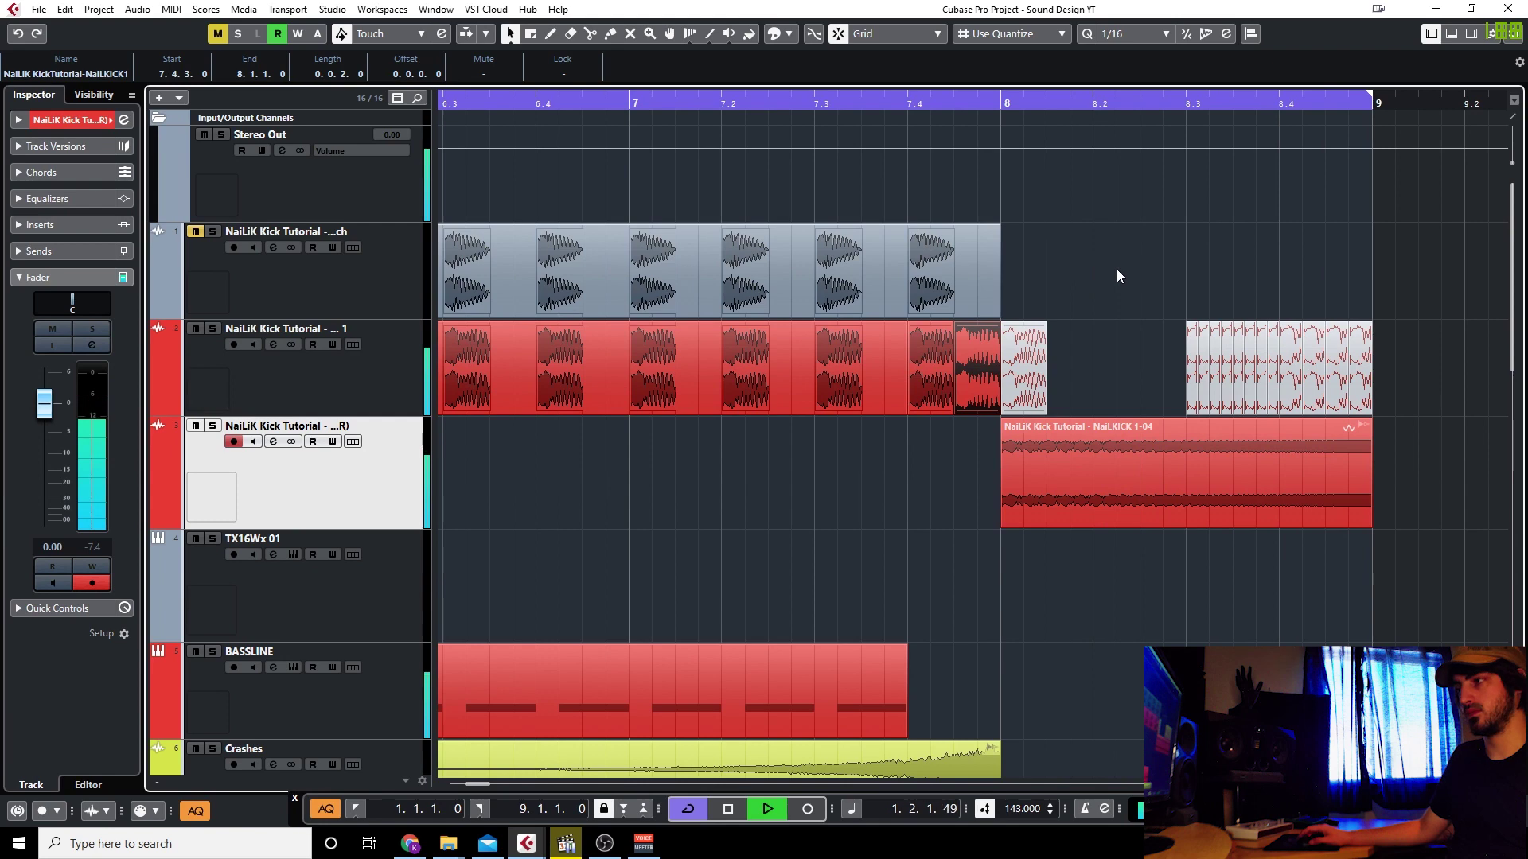
{"action": "key", "text": "g"}
{"action": "key", "text": "g"}
{"action": "key", "text": "g"}
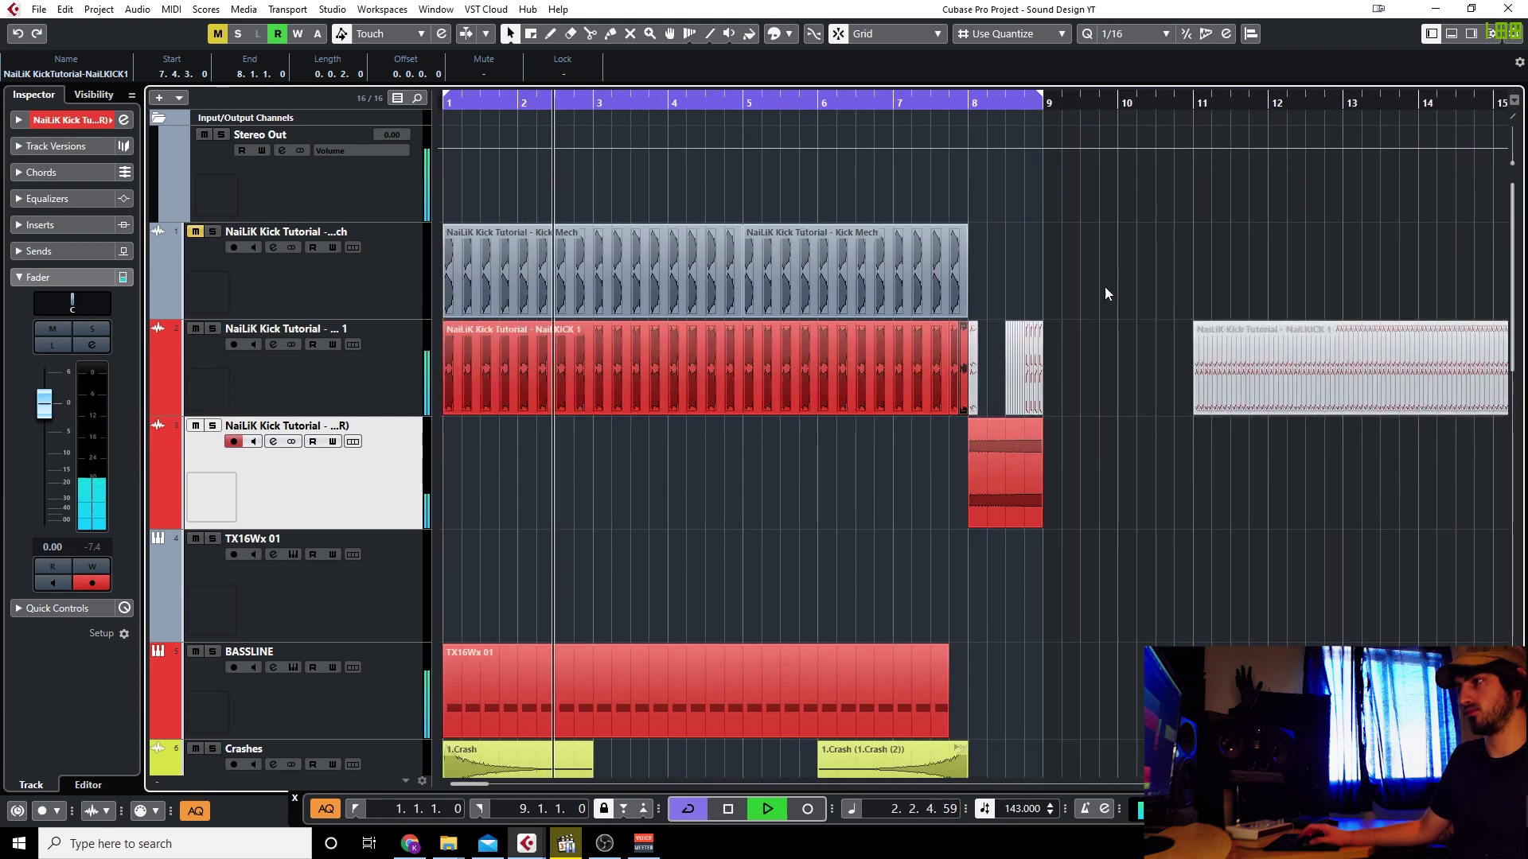
{"action": "key", "text": "space"}
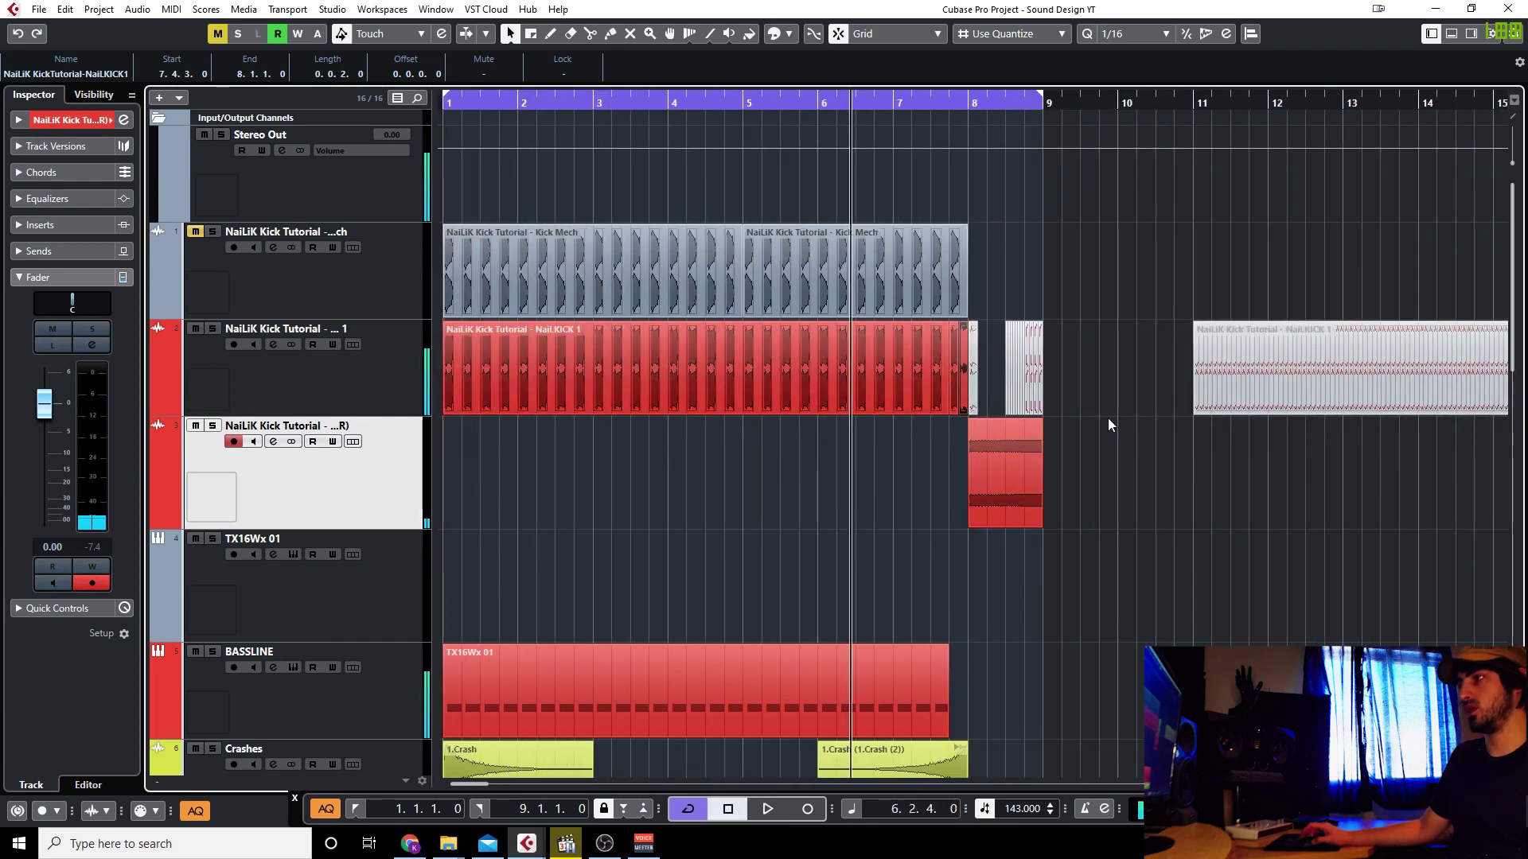
{"action": "left_click", "coordinate": [1004, 477]}
{"action": "key", "text": "h"}
{"action": "key", "text": "h"}
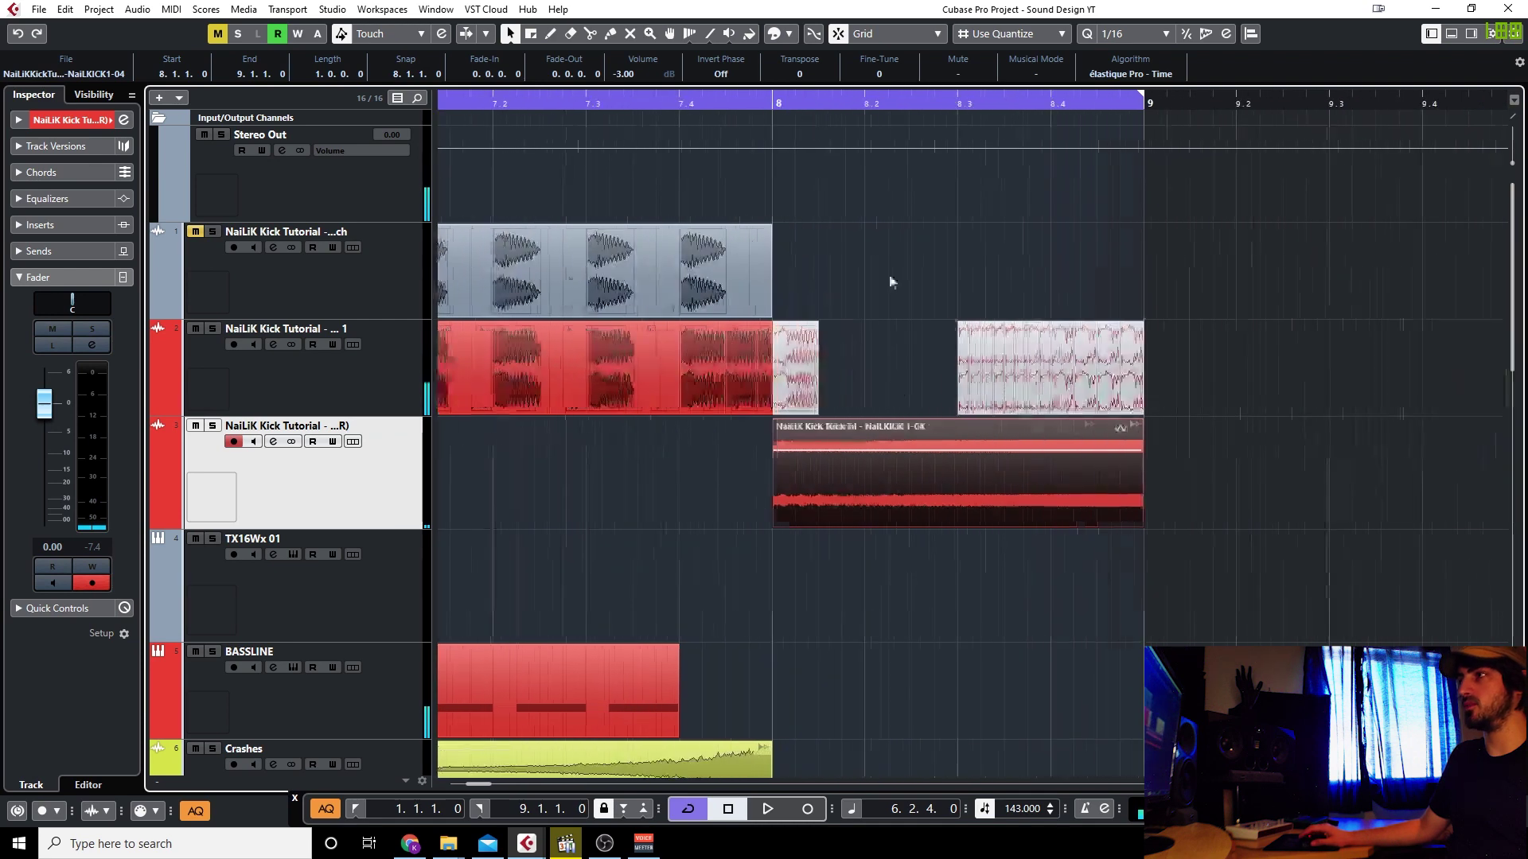
{"action": "key", "text": "g"}
{"action": "key", "text": "g"}
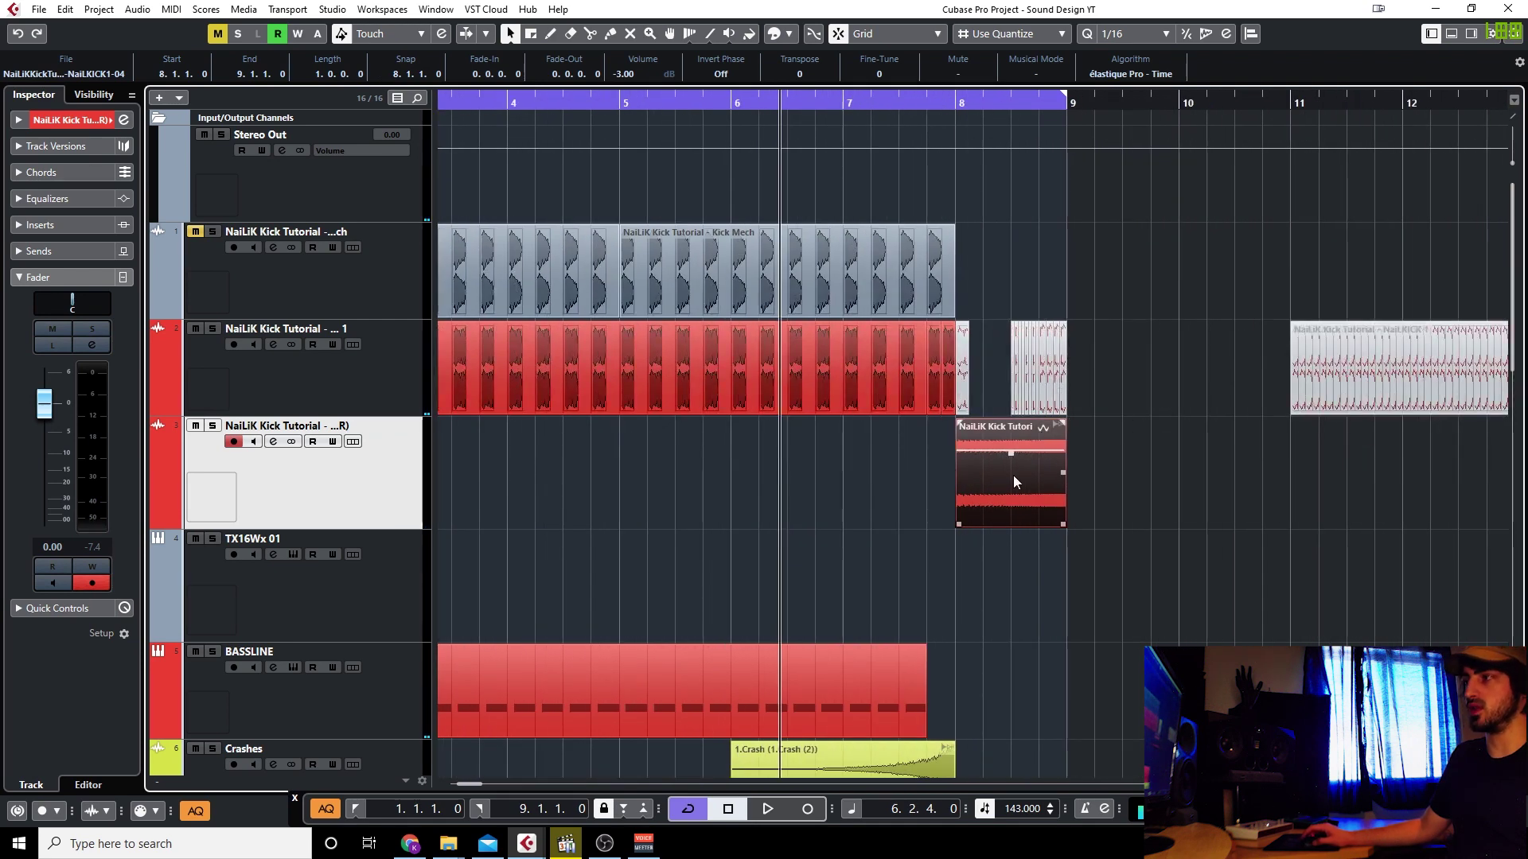
{"action": "key", "text": "g"}
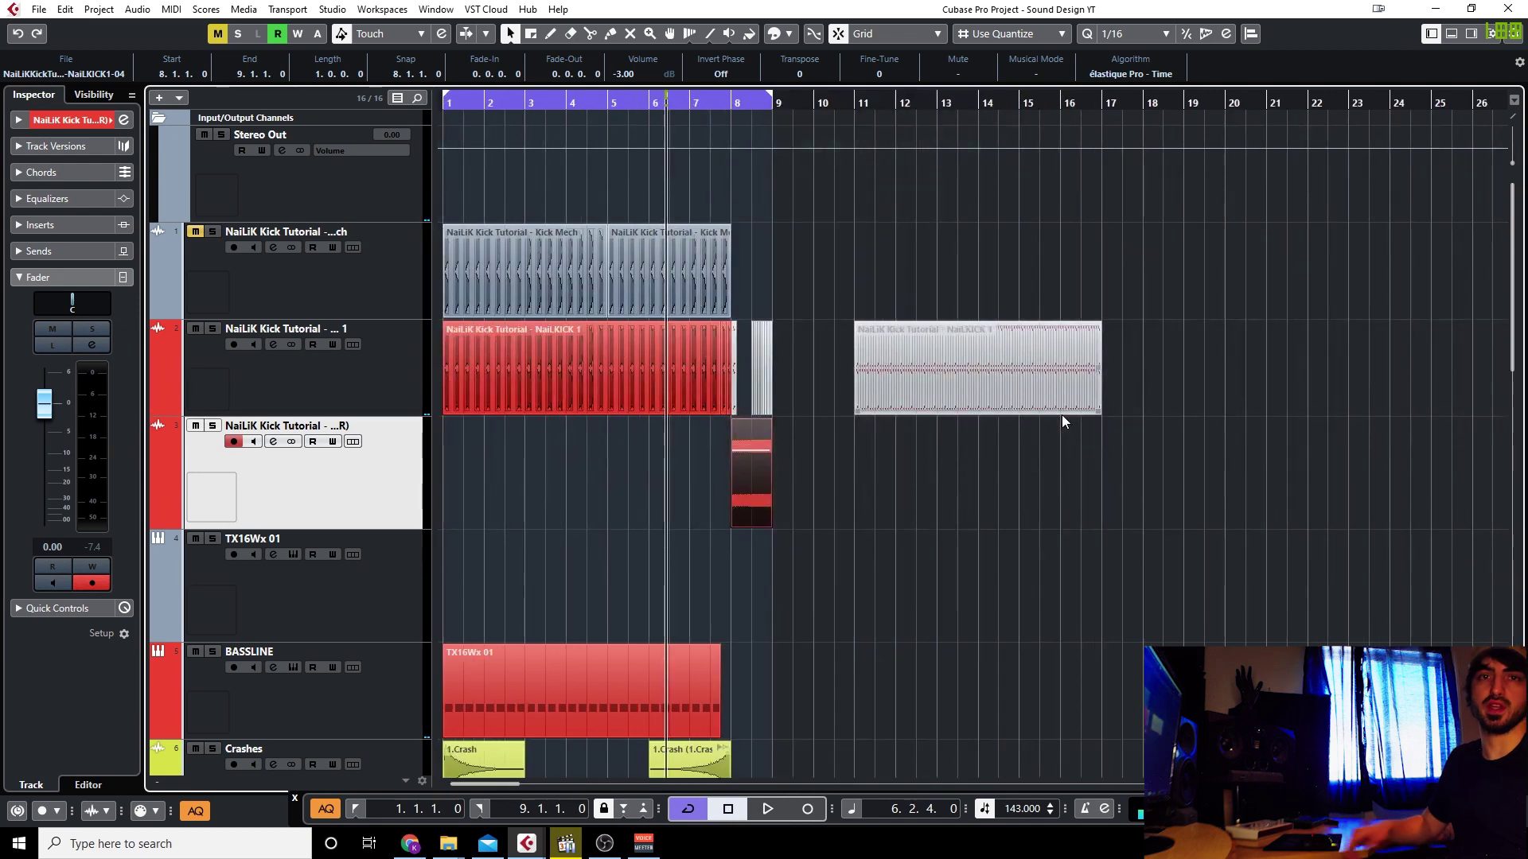
Duplicate the muted kick roll at bar 11 twice, and duplicate the resulting three clips together as a set.
{"action": "left_click", "coordinate": [1018, 360]}
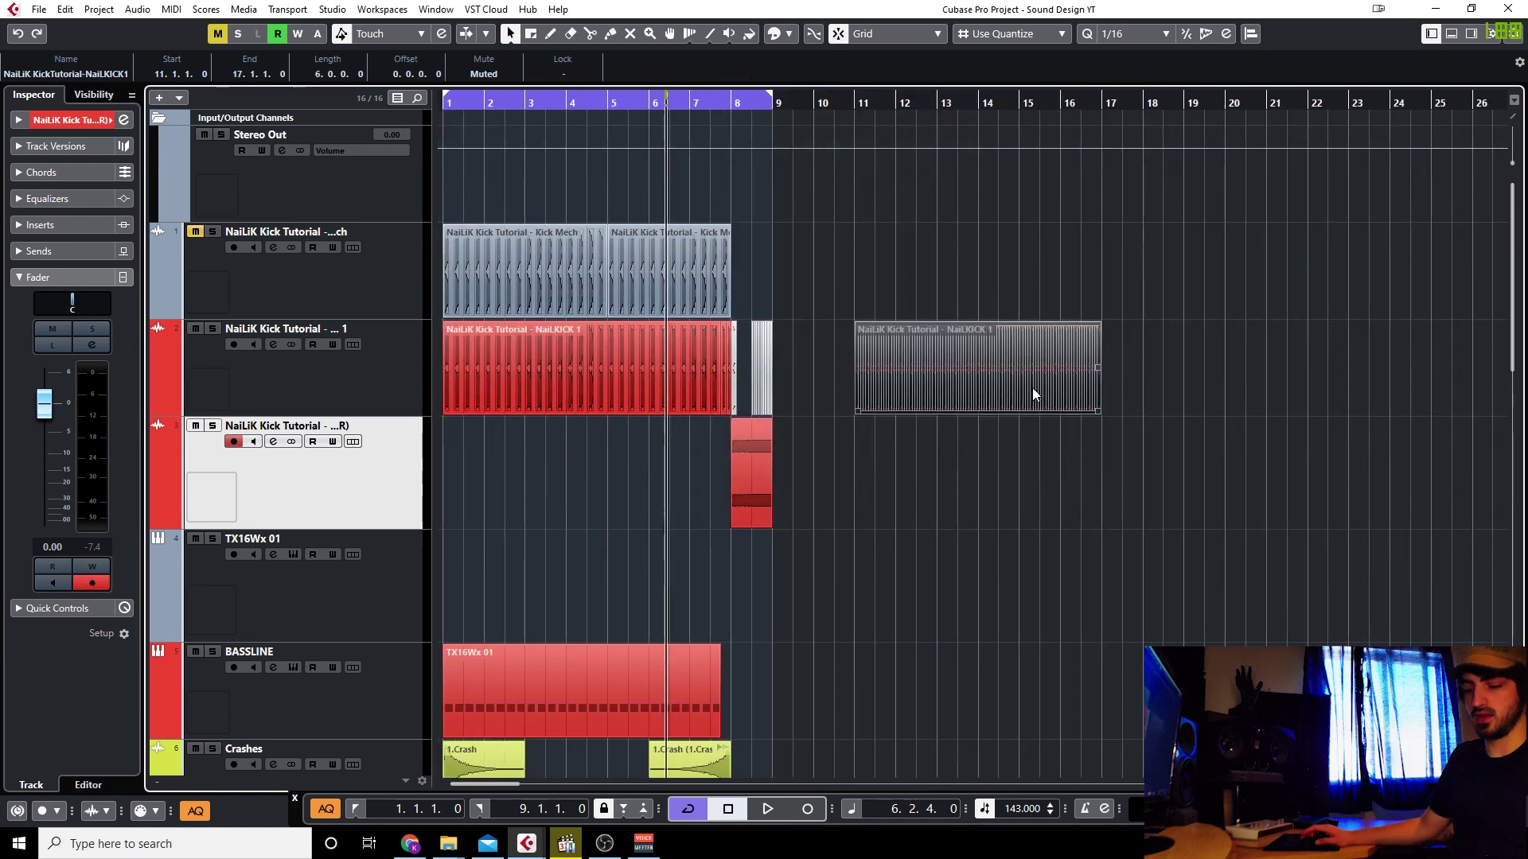
{"action": "key", "text": "ctrl+d"}
{"action": "key", "text": "ctrl+d"}
{"action": "key", "text": "g"}
{"action": "key", "text": "g"}
{"action": "key", "text": "g"}
{"action": "left_click_drag", "start_coordinate": [924, 368], "coordinate": [626, 371]}
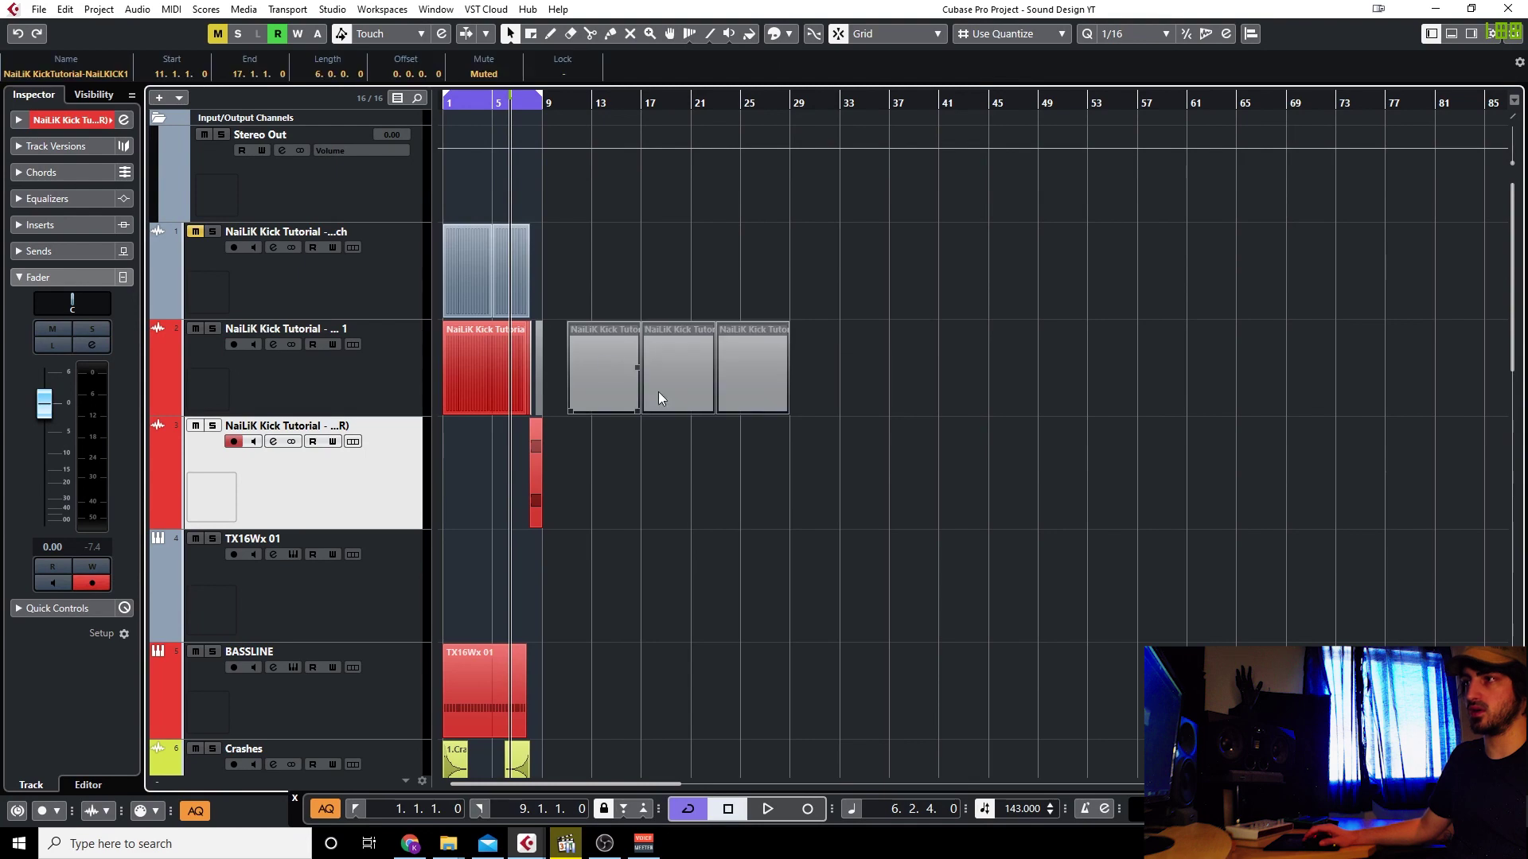
{"action": "key", "text": "ctrl+d"}
{"action": "left_click_drag", "start_coordinate": [1163, 396], "coordinate": [509, 354]}
{"action": "left_click", "coordinate": [604, 373]}
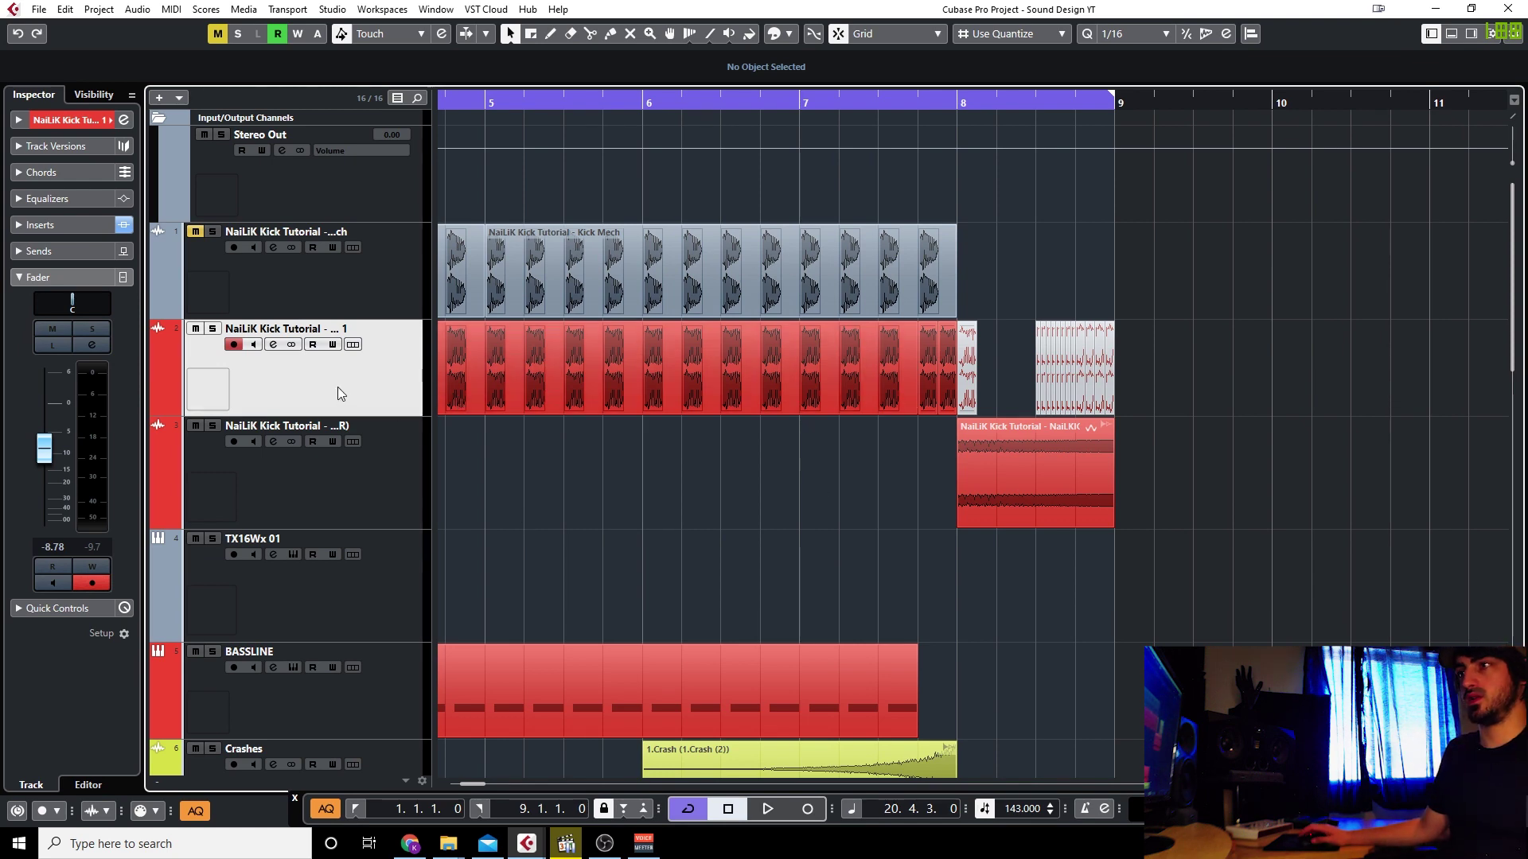
Add one TX16Wx instrument track routed to Stereo Out after the selected kick track.
{"action": "right_click", "coordinate": [368, 386]}
{"action": "mouse_move", "coordinate": [576, 396]}
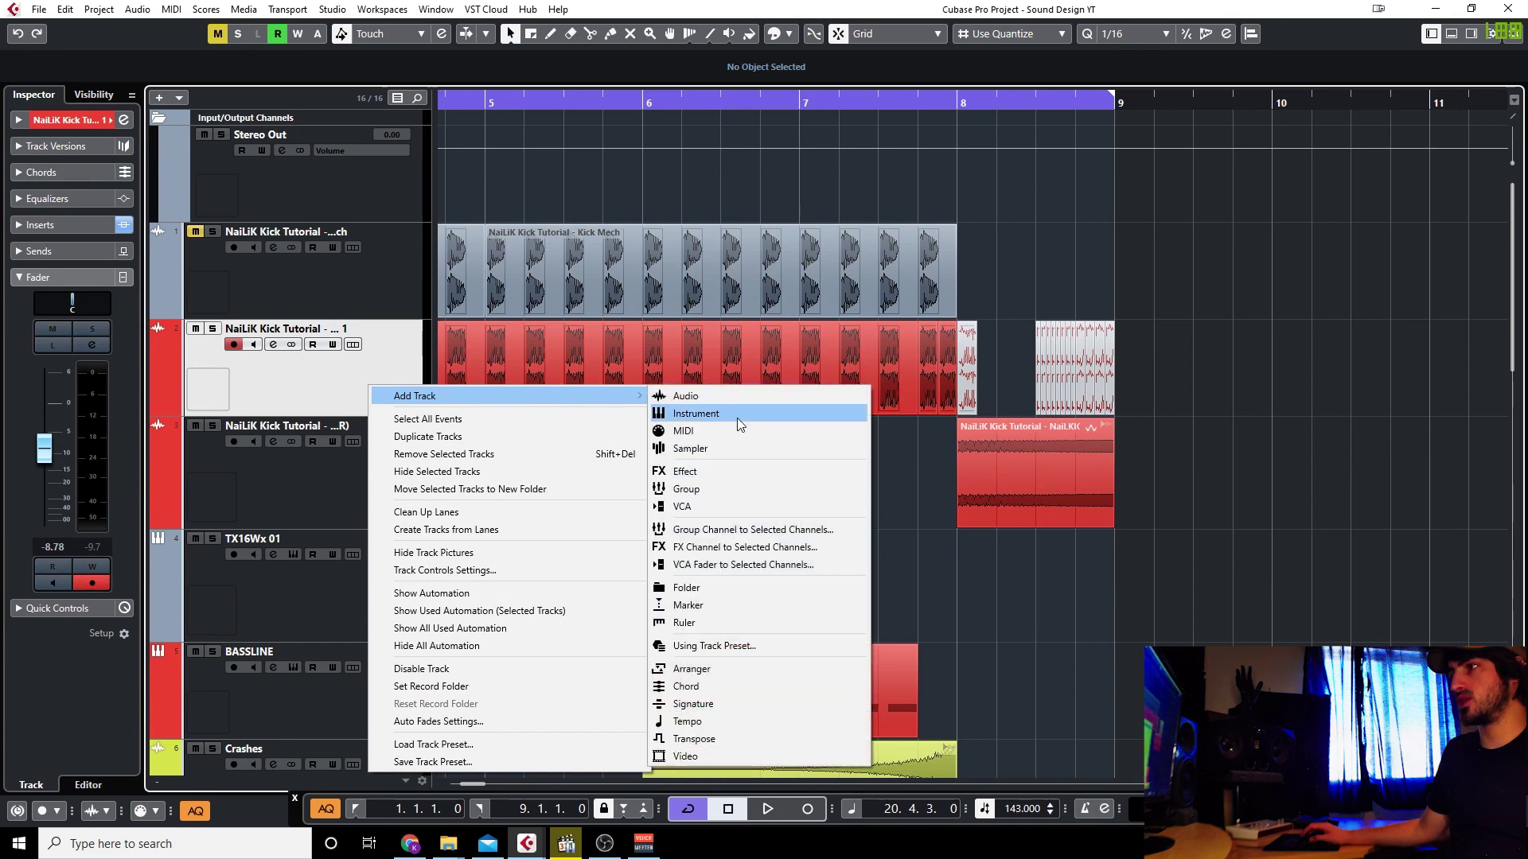
{"action": "left_click", "coordinate": [737, 415]}
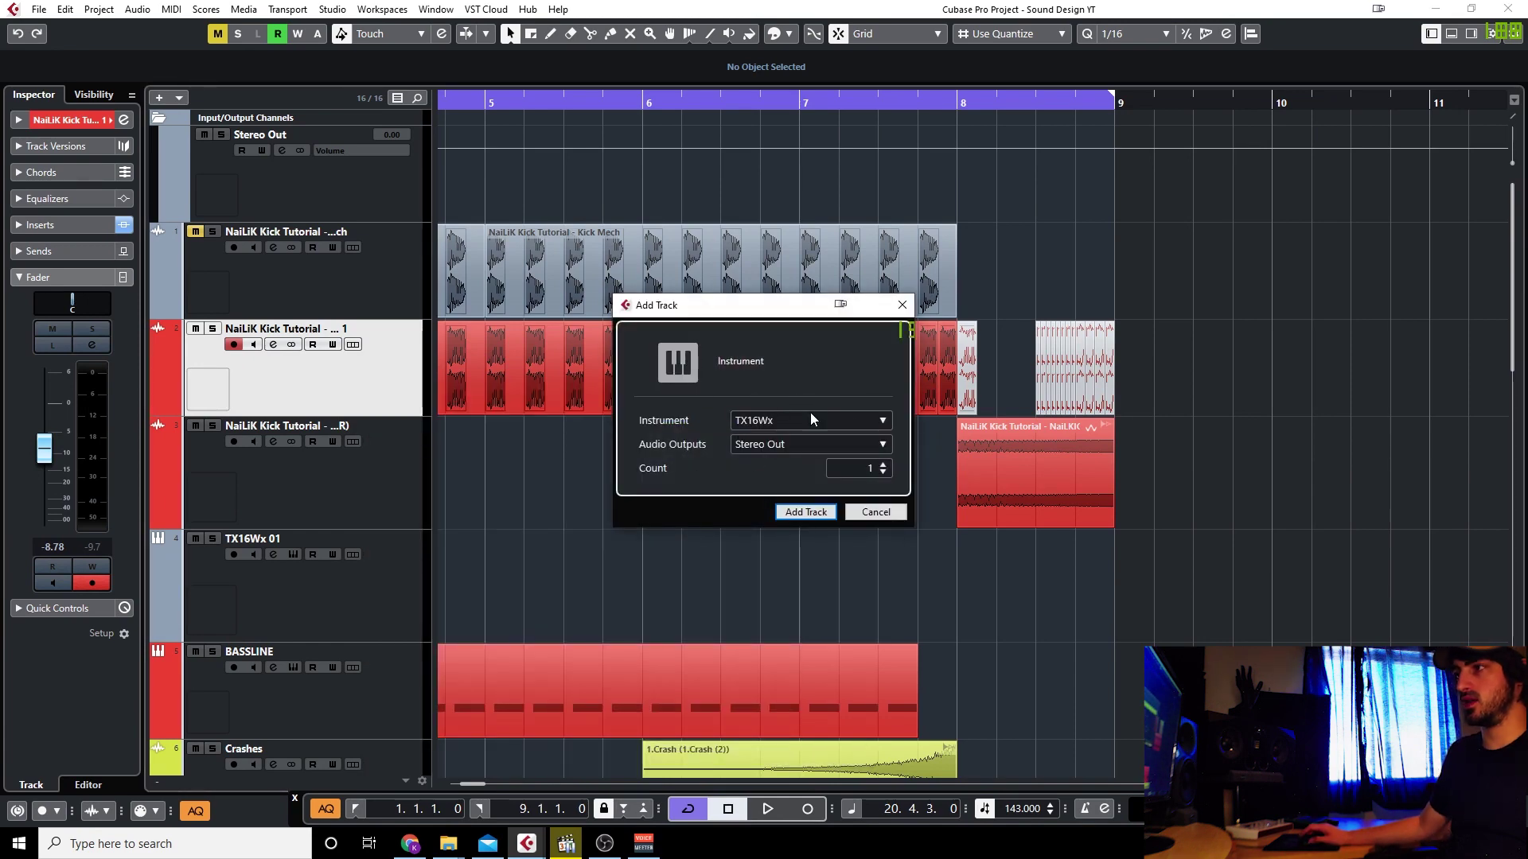
{"action": "left_click", "coordinate": [806, 511]}
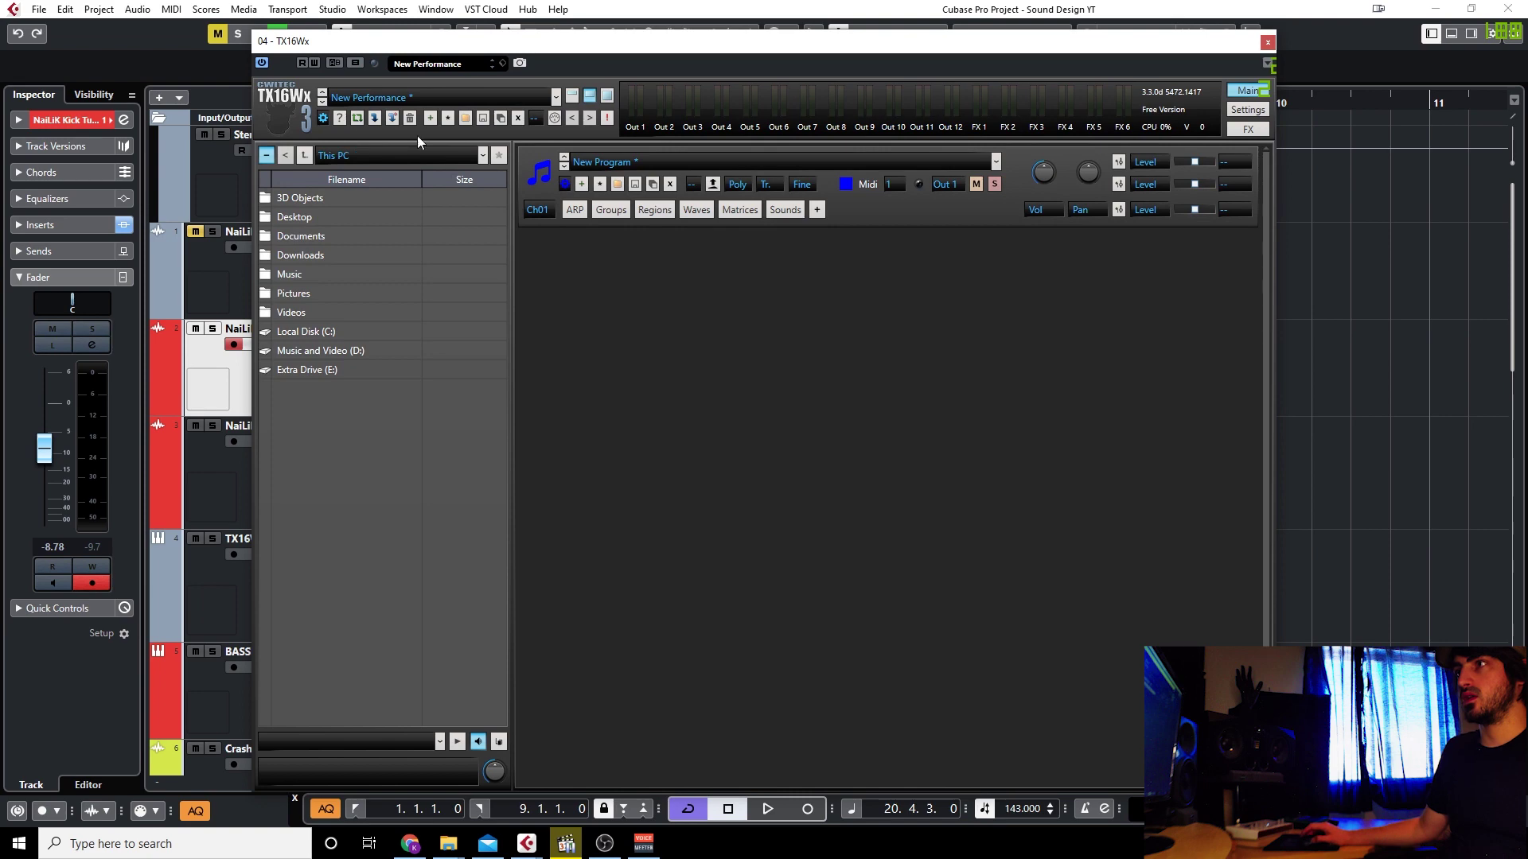
Show the sampler's Groups and Regions sections and move its window aside to uncover the kick events around bar 8.
{"action": "left_click_drag", "start_coordinate": [544, 44], "coordinate": [646, 47]}
{"action": "left_click", "coordinate": [647, 207]}
{"action": "left_click", "coordinate": [693, 207]}
{"action": "left_click_drag", "start_coordinate": [987, 47], "coordinate": [475, 21]}
Try to place the short kick slice just before bar 8 from the arrangement directly onto the sampler's key regions.
{"action": "left_click", "coordinate": [964, 370]}
{"action": "left_click", "coordinate": [942, 402]}
{"action": "key", "text": "3"}
{"action": "left_click_drag", "start_coordinate": [947, 388], "coordinate": [414, 356]}
{"action": "left_click_drag", "start_coordinate": [267, 378], "coordinate": [268, 436]}
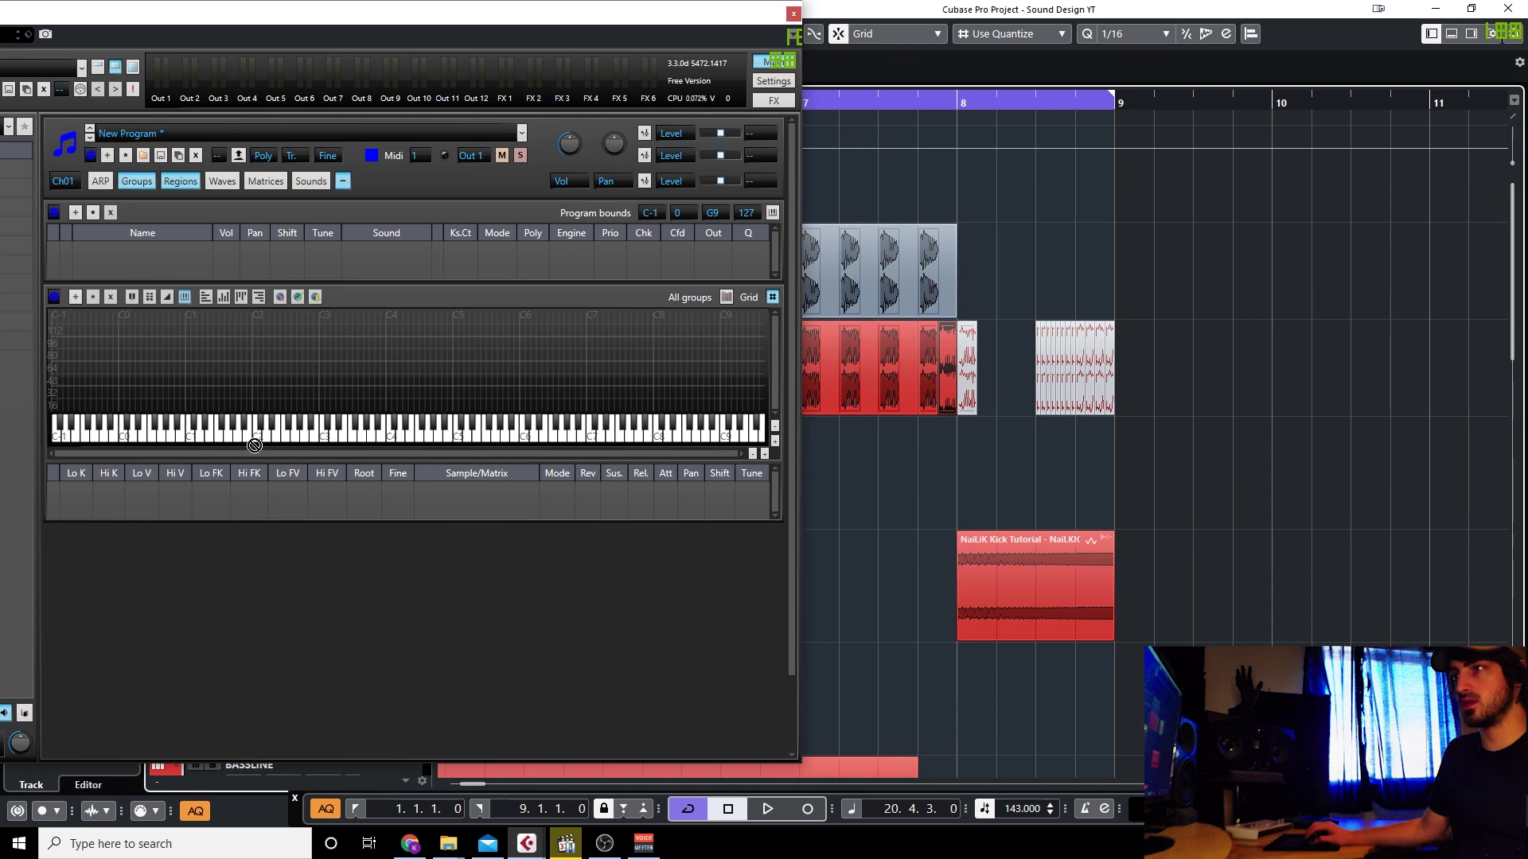
{"action": "left_click_drag", "start_coordinate": [101, 180], "coordinate": [996, 381]}
{"action": "key", "text": "Delete"}
Switch to the Untitled-04 window in File Explorer, open its Audio folder and widen the Name column to fit the file names.
{"action": "left_click", "coordinate": [436, 850]}
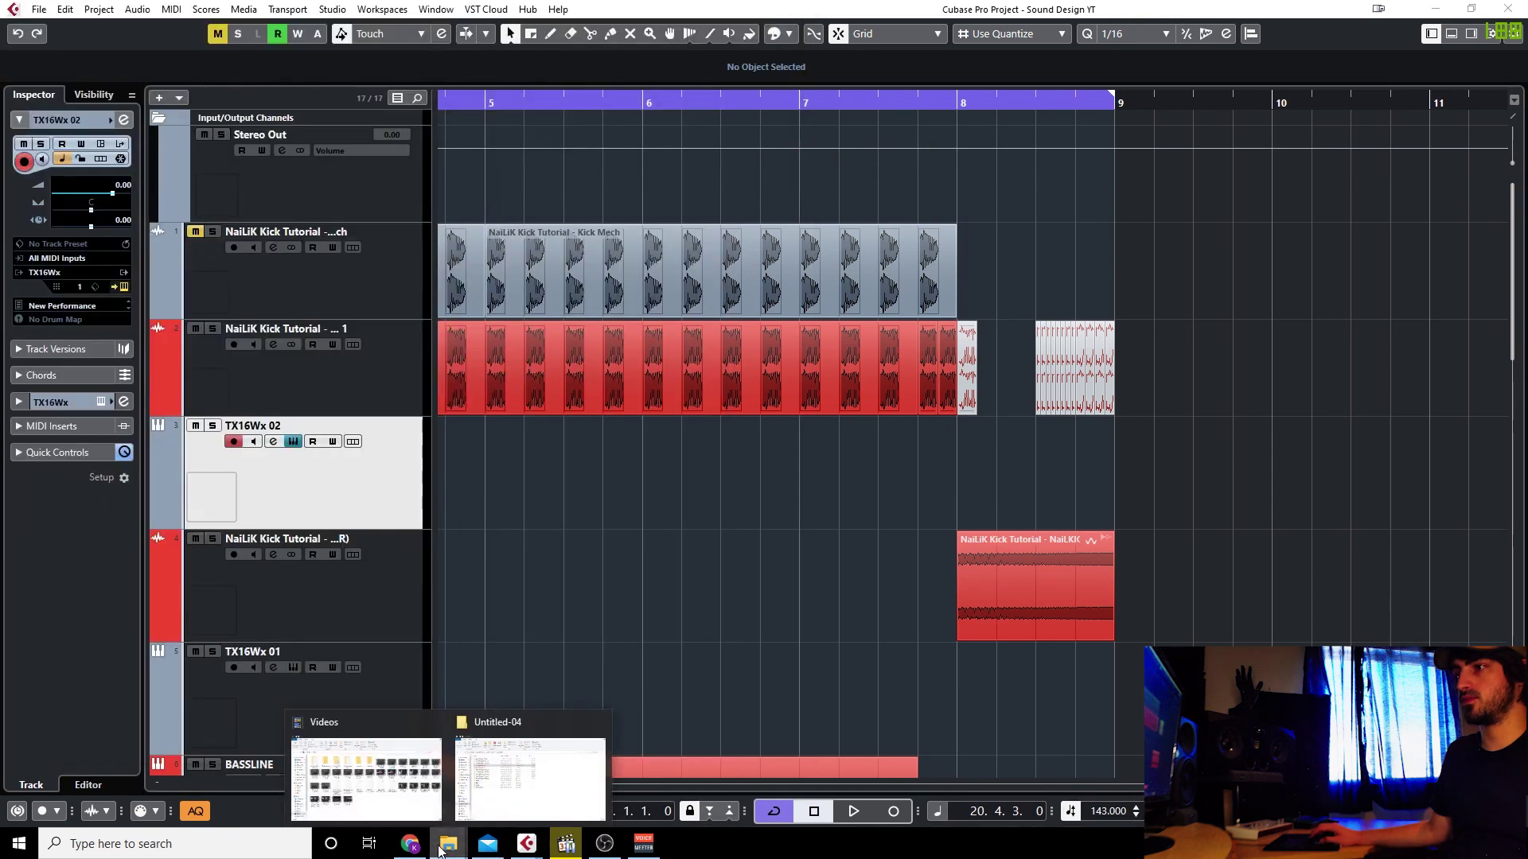
{"action": "left_click", "coordinate": [511, 802]}
{"action": "double_click", "coordinate": [415, 450]}
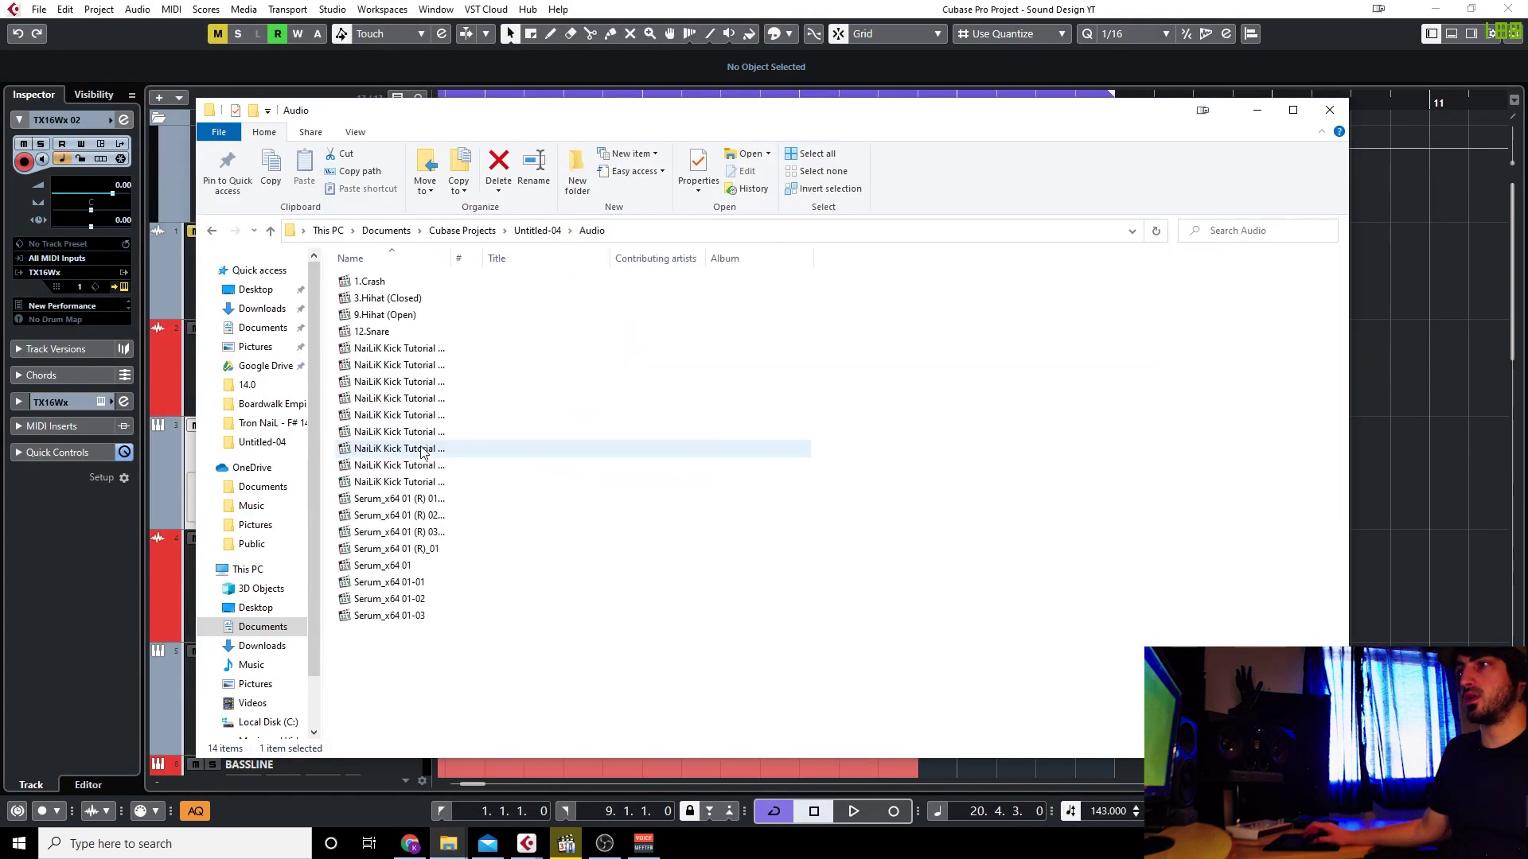
{"action": "left_click_drag", "start_coordinate": [454, 264], "coordinate": [711, 271]}
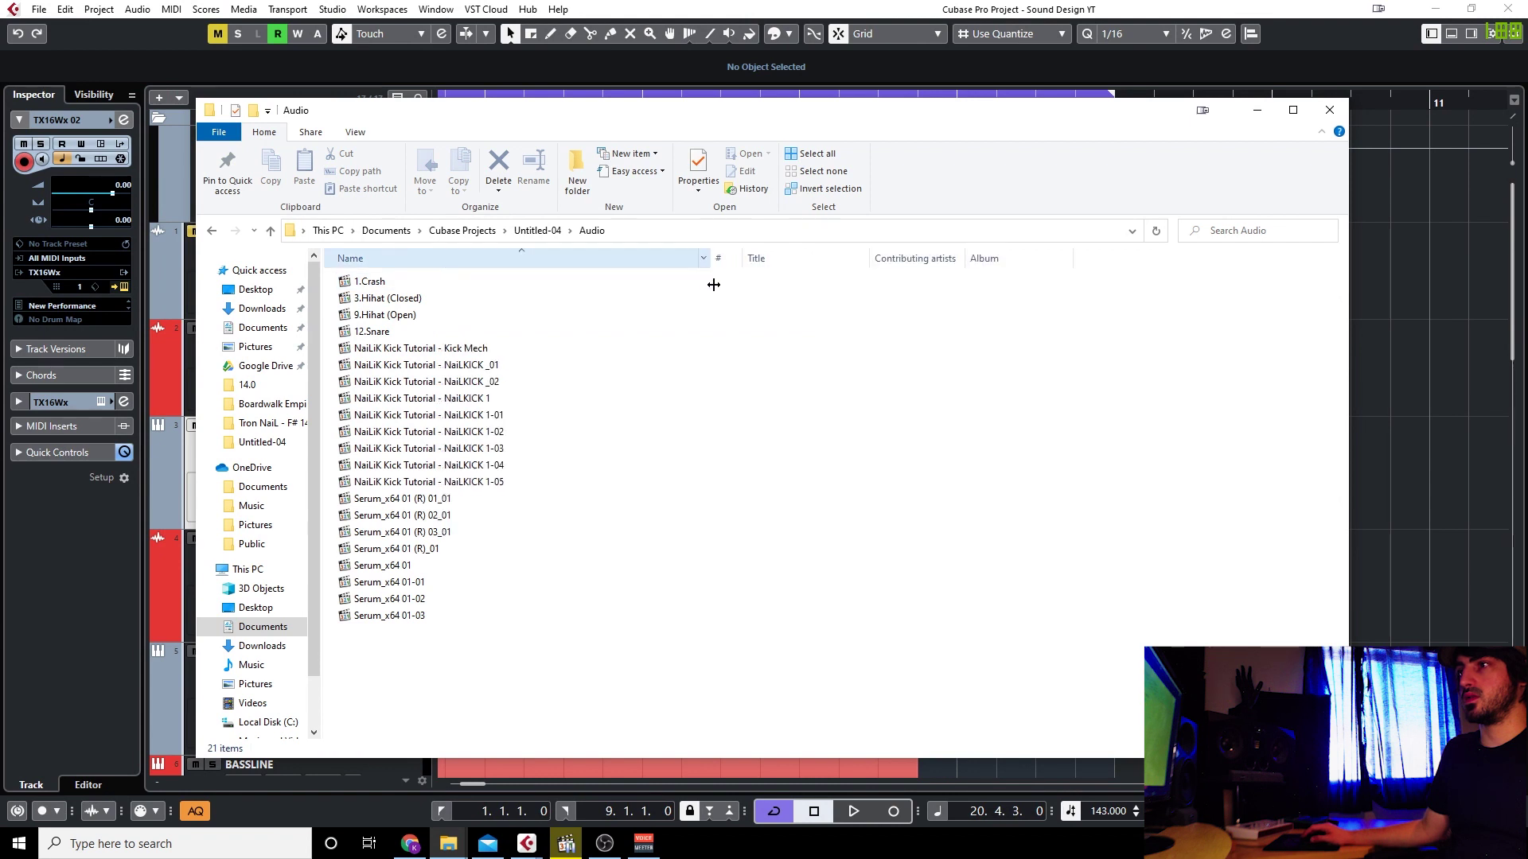
Place the sample NaiLiK Kick Tutorial - NaiLKICK 1 from the Audio folder onto the sampler's C1 key.
{"action": "left_click", "coordinate": [446, 414]}
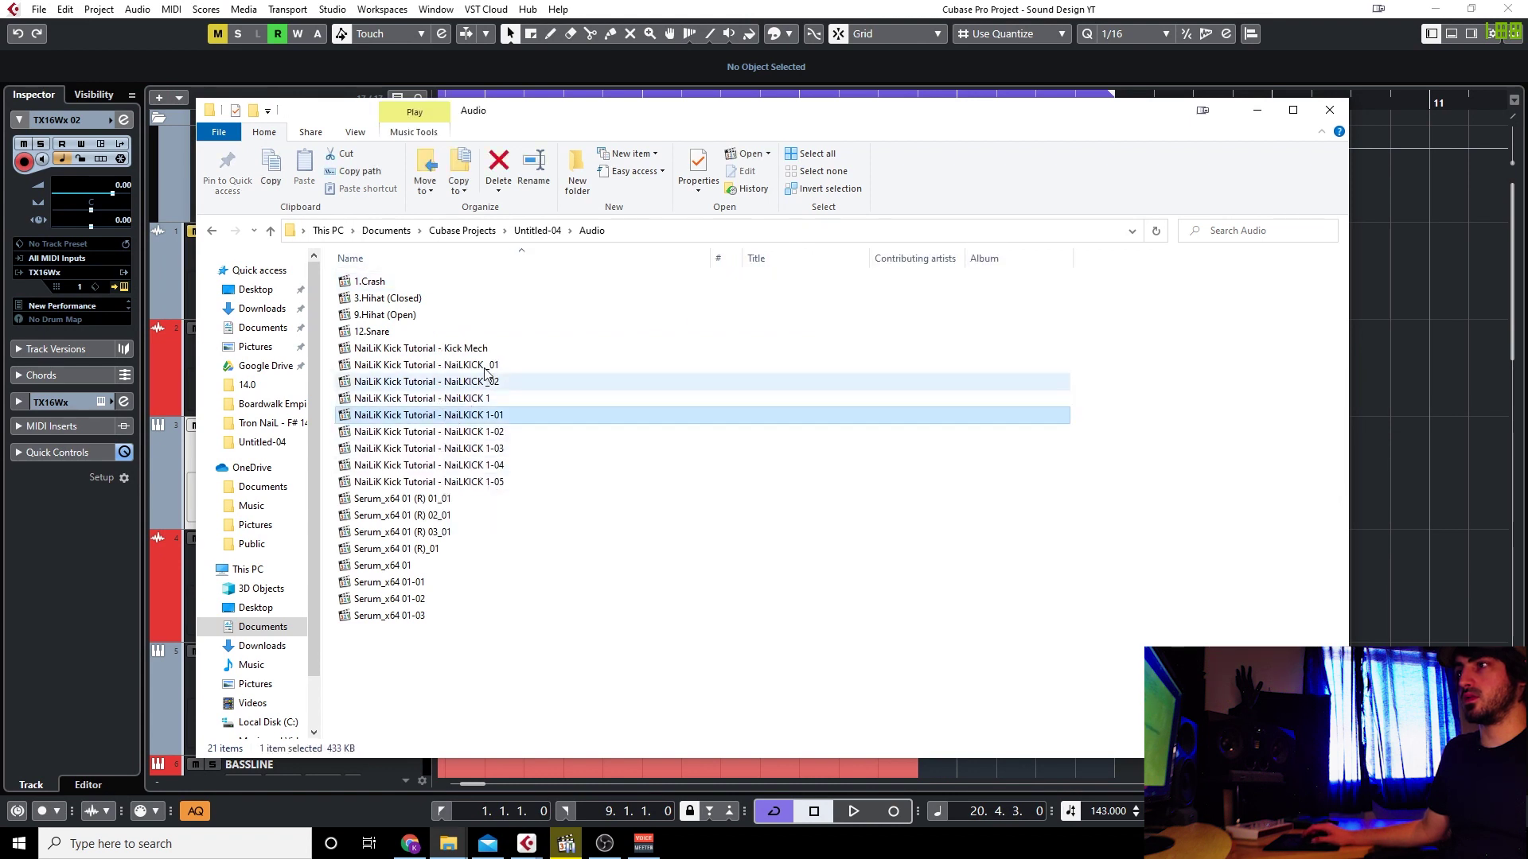
{"action": "left_click", "coordinate": [469, 349]}
{"action": "left_click", "coordinate": [468, 400]}
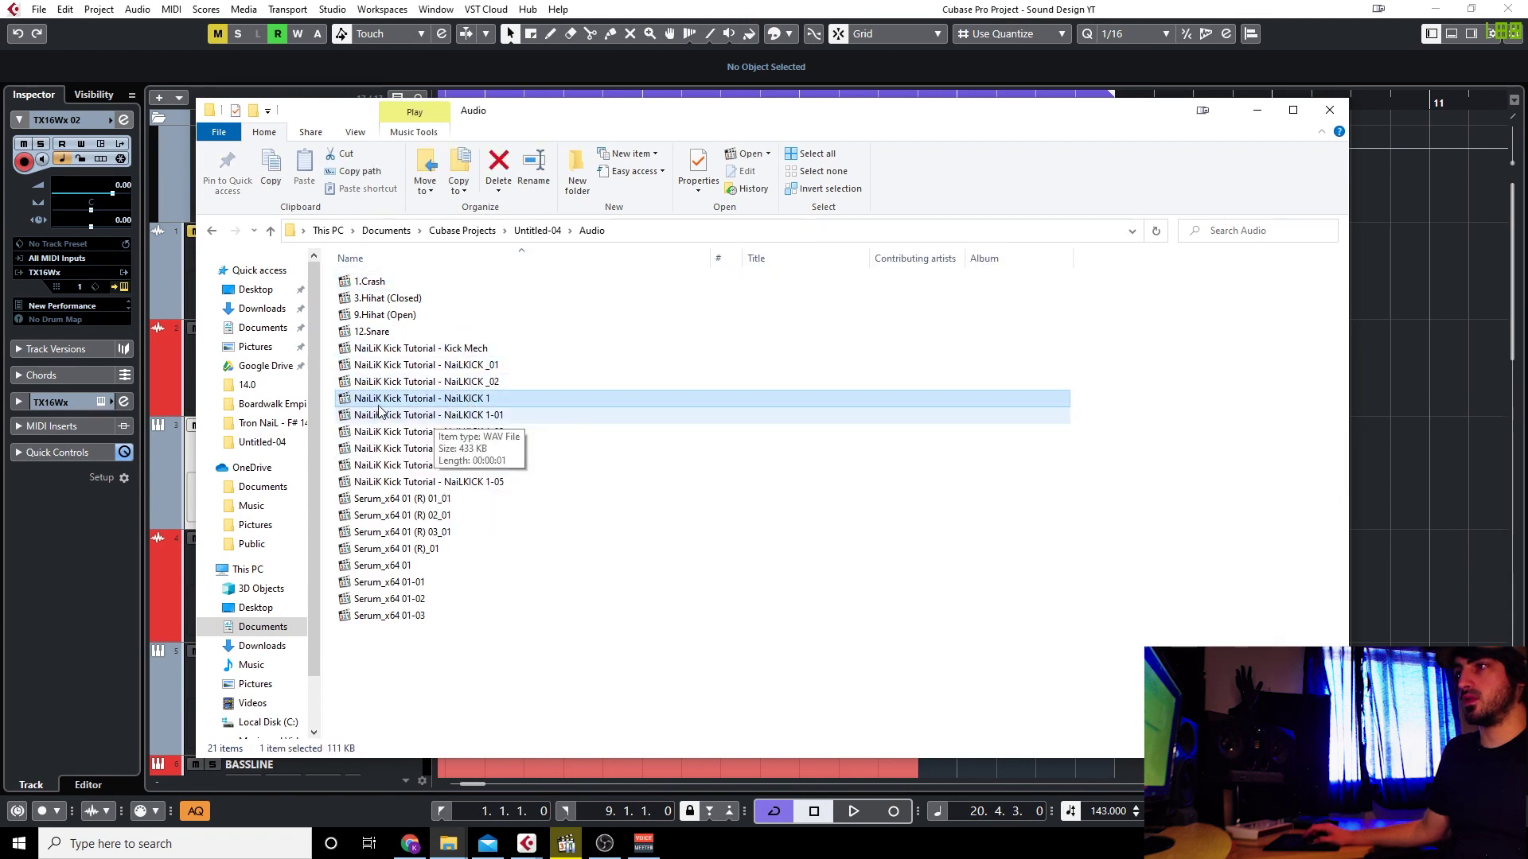
{"action": "left_click_drag", "start_coordinate": [469, 401], "coordinate": [189, 385]}
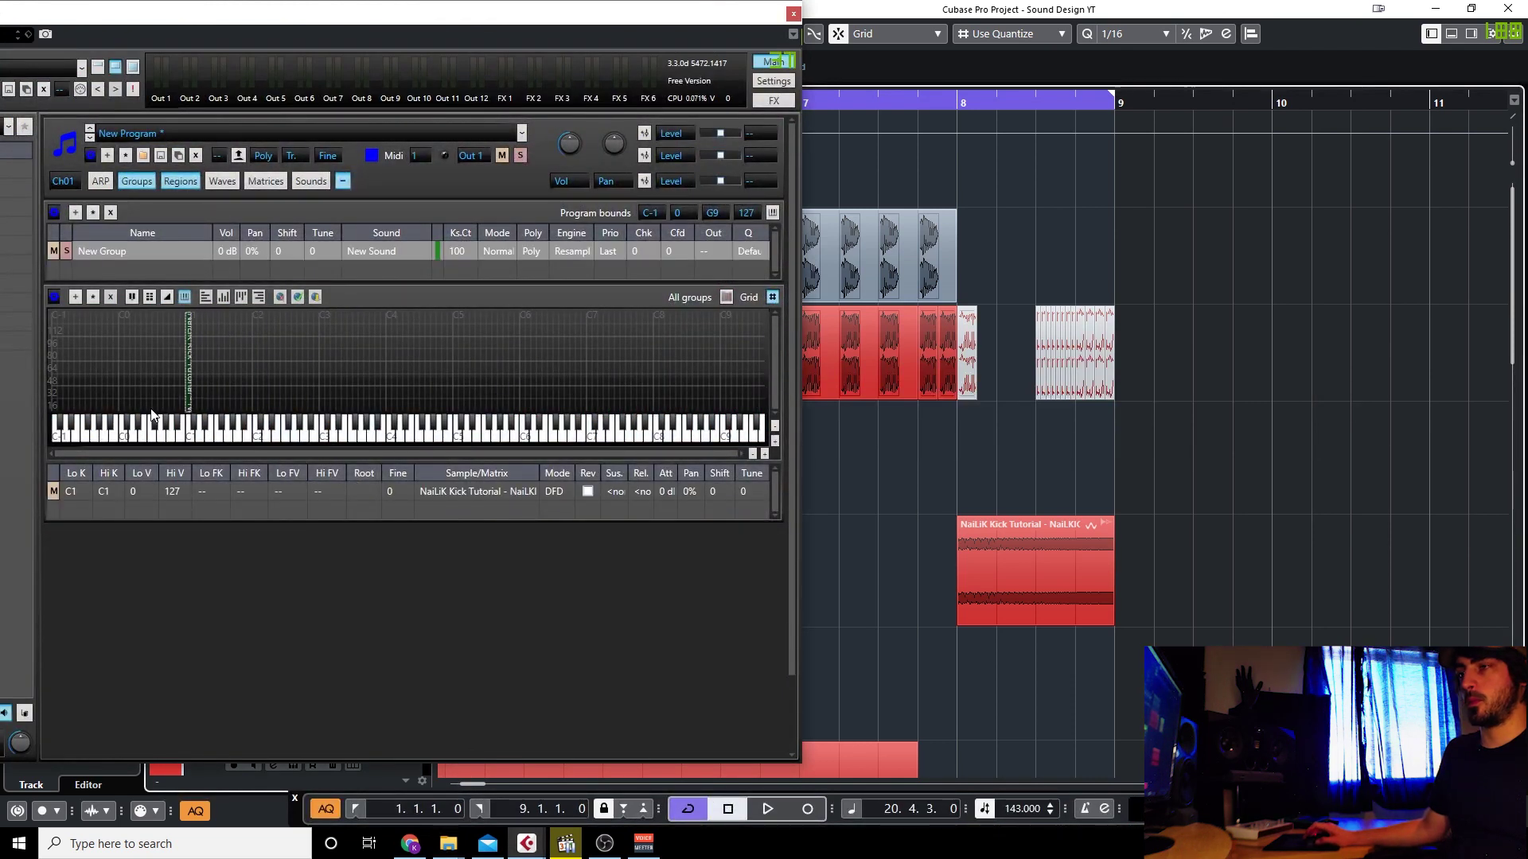
Audition the kick region on the sampler's C1 key and the keys beside it.
{"action": "scroll", "coordinate": [158, 370], "scroll_direction": "up", "scroll_amount": 5}
{"action": "left_click", "coordinate": [355, 390]}
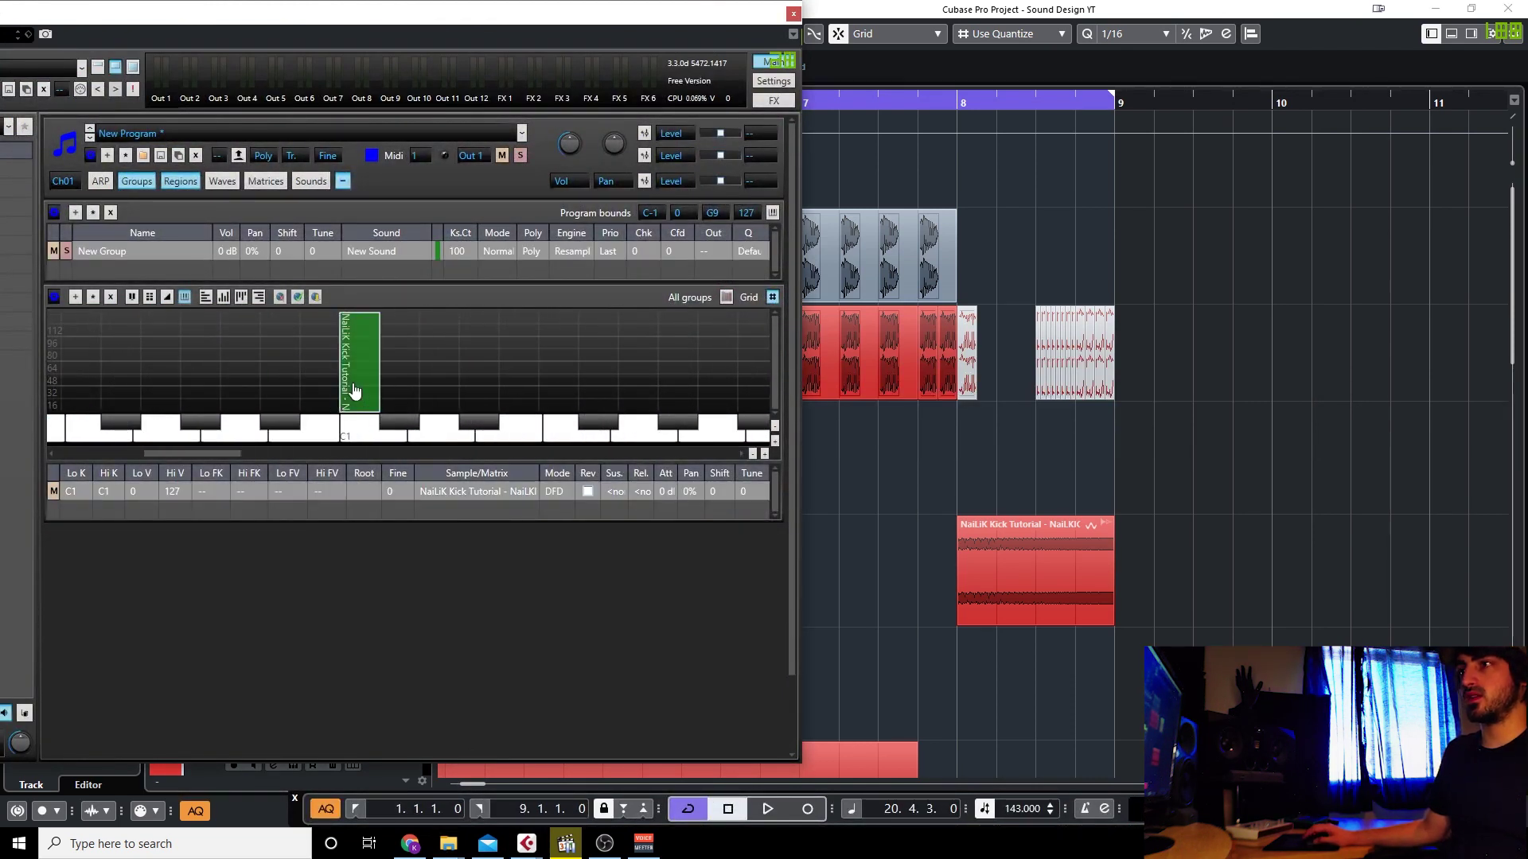
{"action": "left_click", "coordinate": [355, 436]}
{"action": "left_click", "coordinate": [355, 437]}
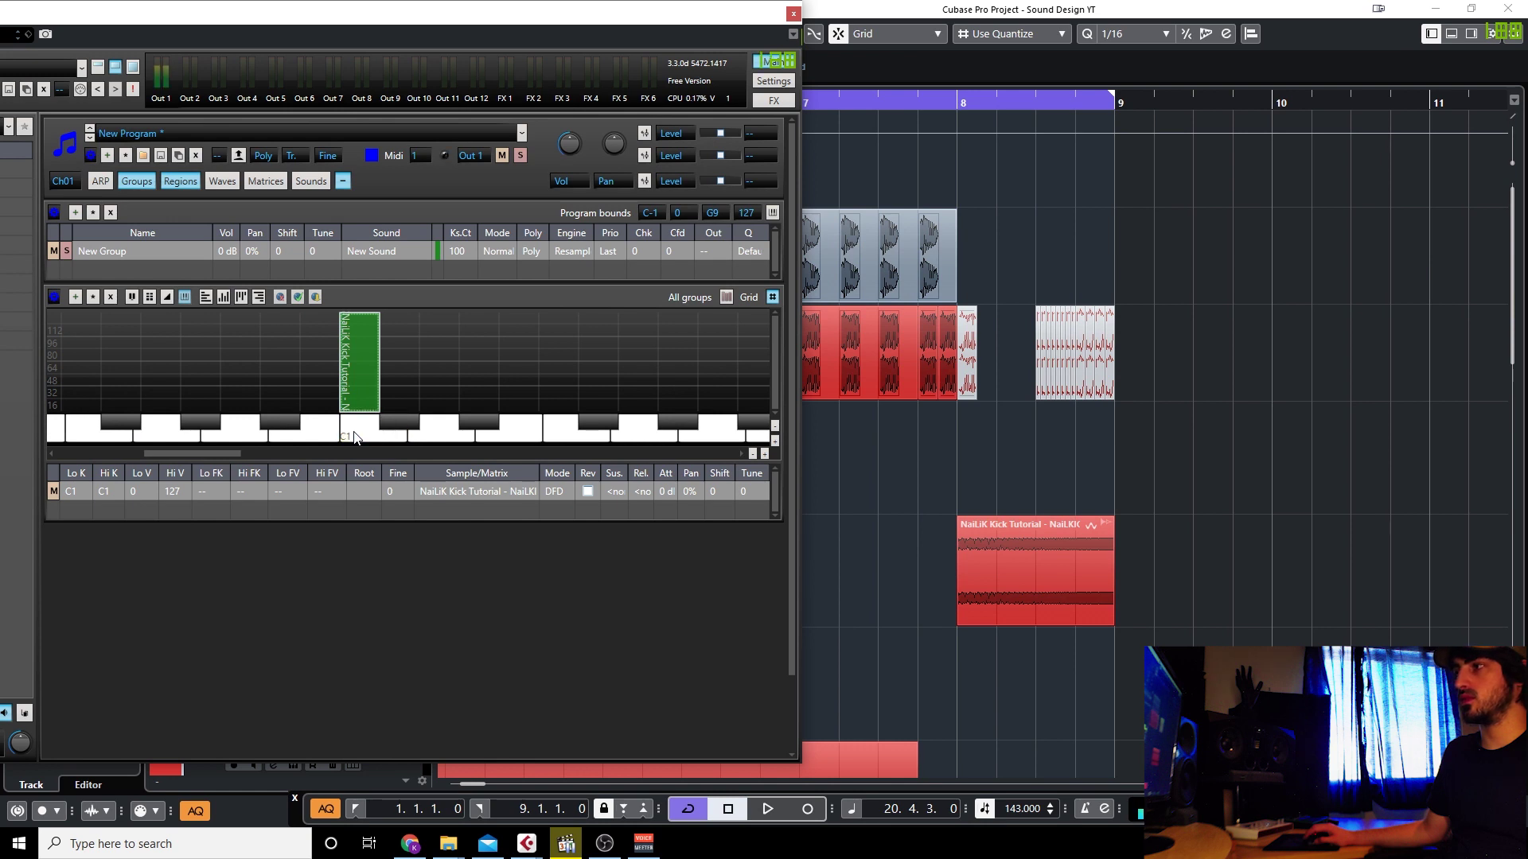
{"action": "scroll", "coordinate": [358, 428], "scroll_direction": "down", "scroll_amount": 4}
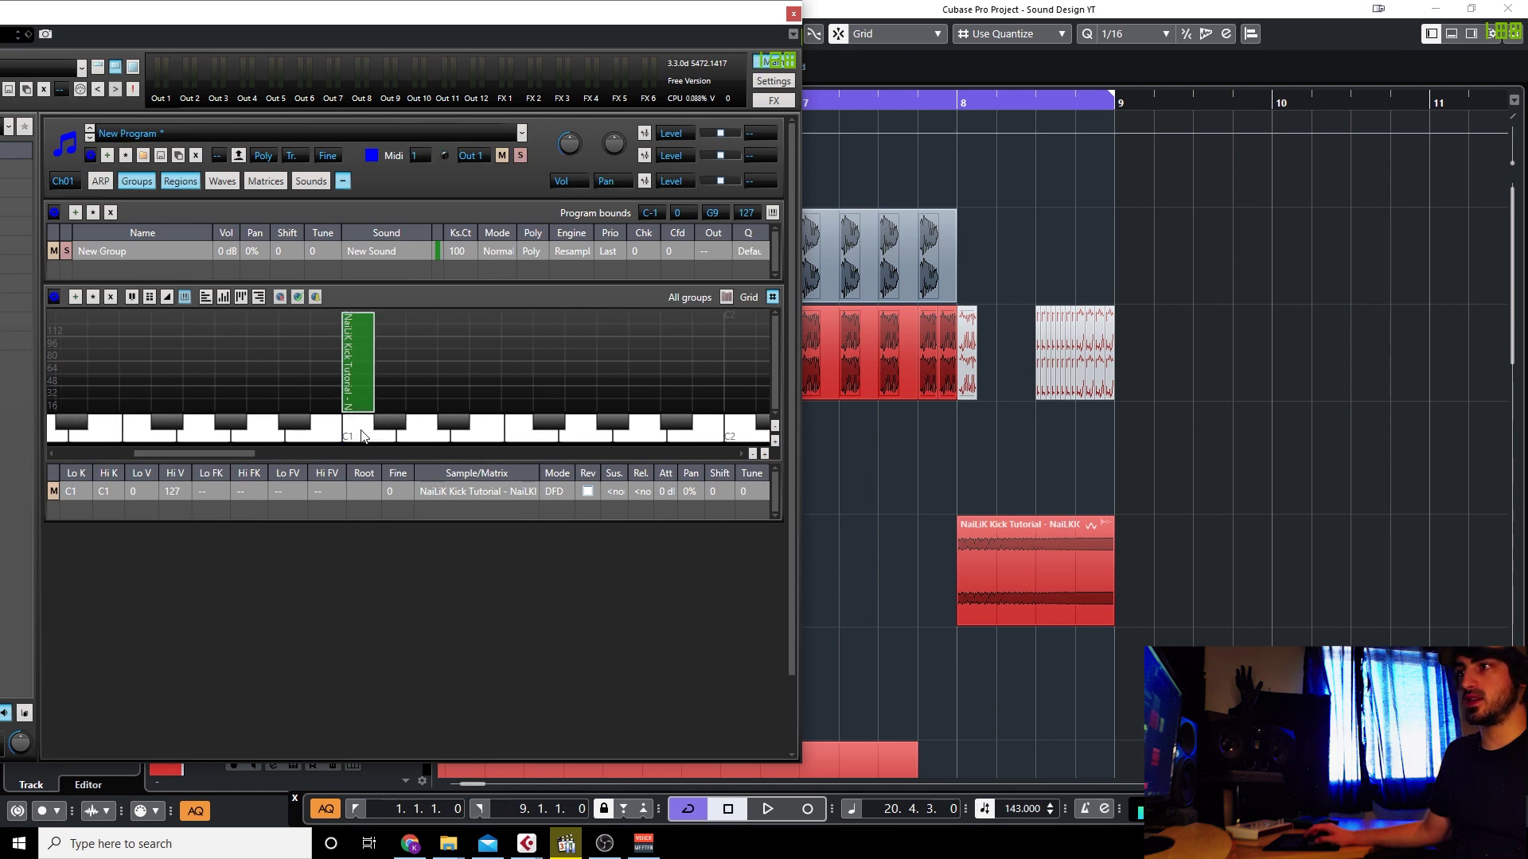
{"action": "left_click", "coordinate": [251, 437]}
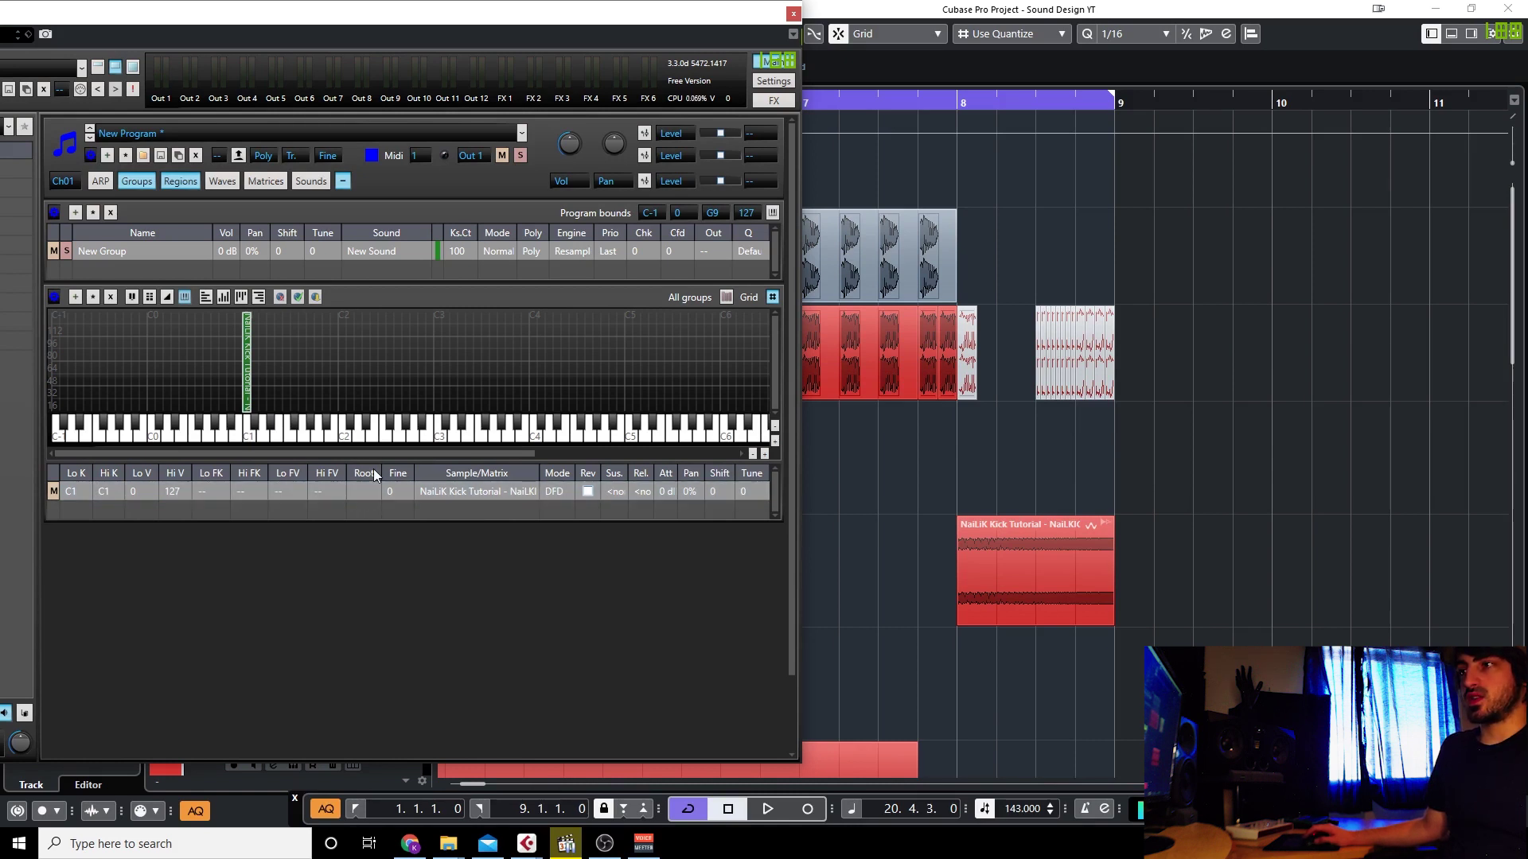
Set the kick region's root key to C1 and play C1 to check it.
{"action": "double_click", "coordinate": [360, 490]}
{"action": "left_click_drag", "start_coordinate": [374, 463], "coordinate": [368, 415]}
{"action": "left_click", "coordinate": [249, 434]}
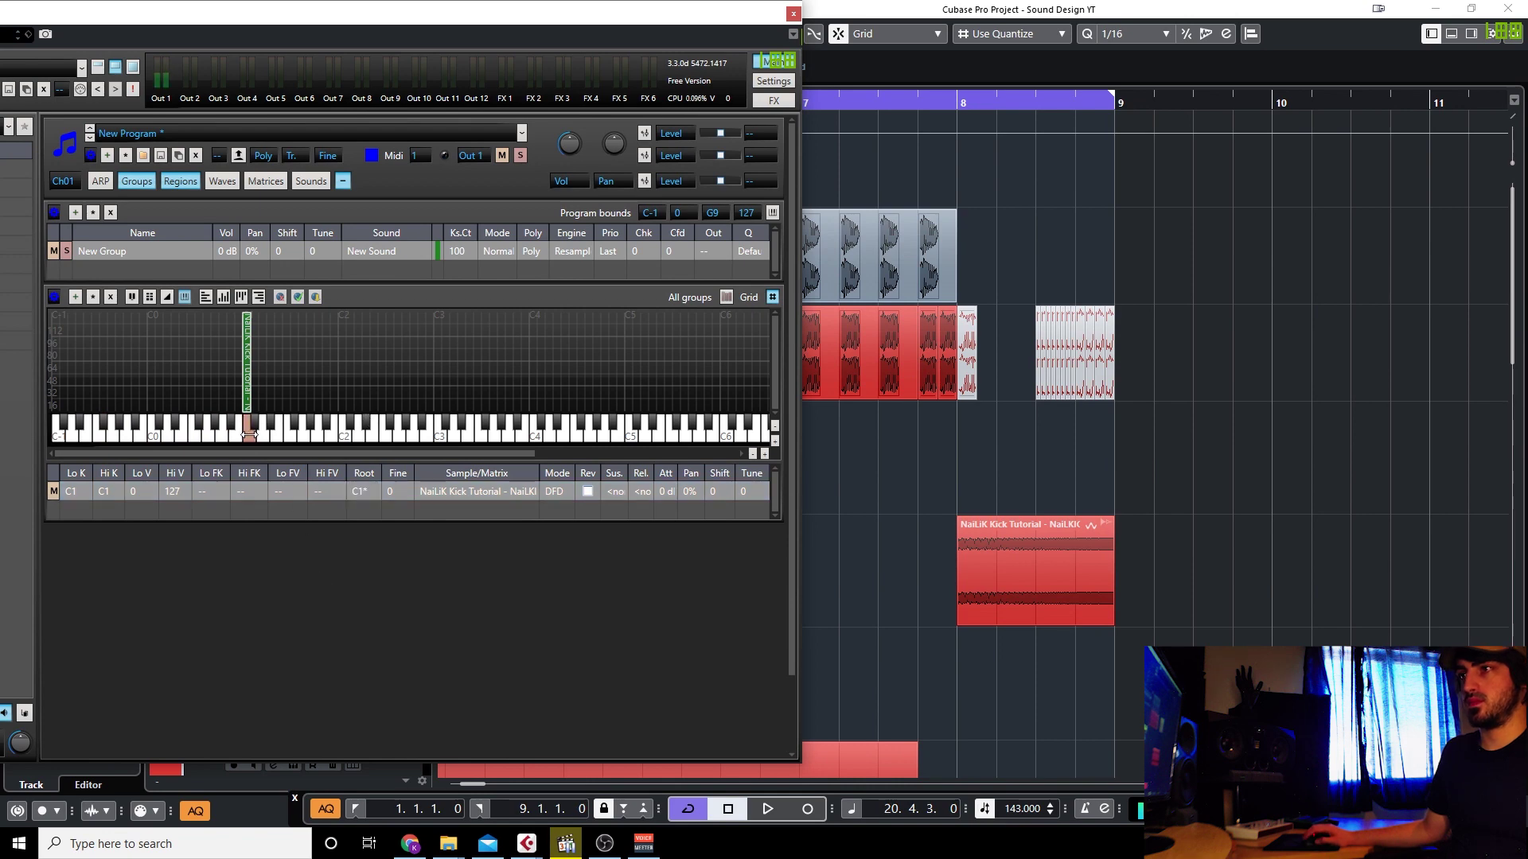
{"action": "double_click", "coordinate": [287, 440]}
{"action": "left_click", "coordinate": [713, 425]}
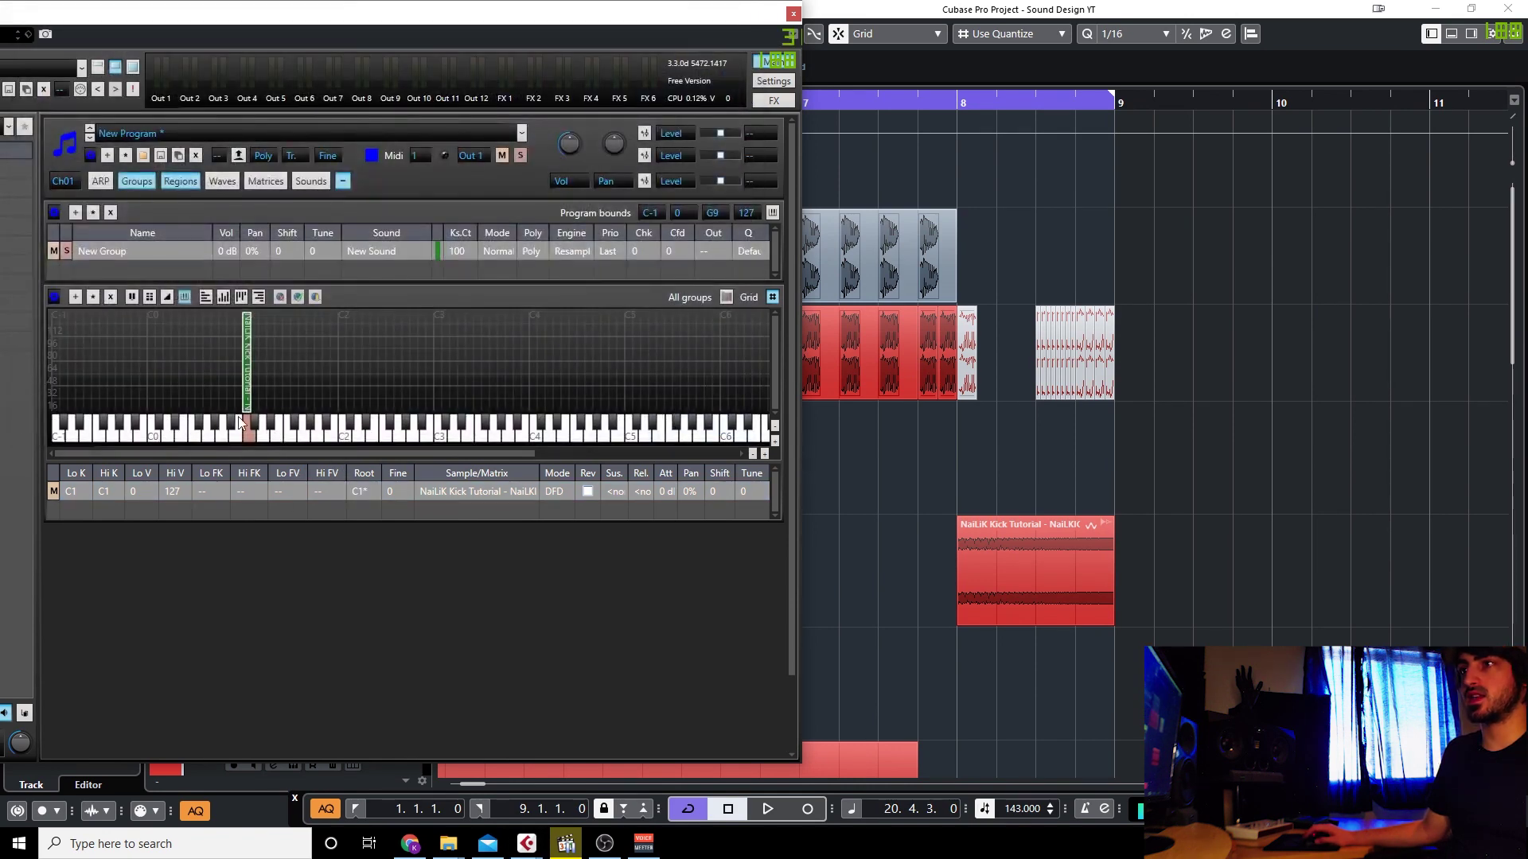
{"action": "double_click", "coordinate": [251, 437]}
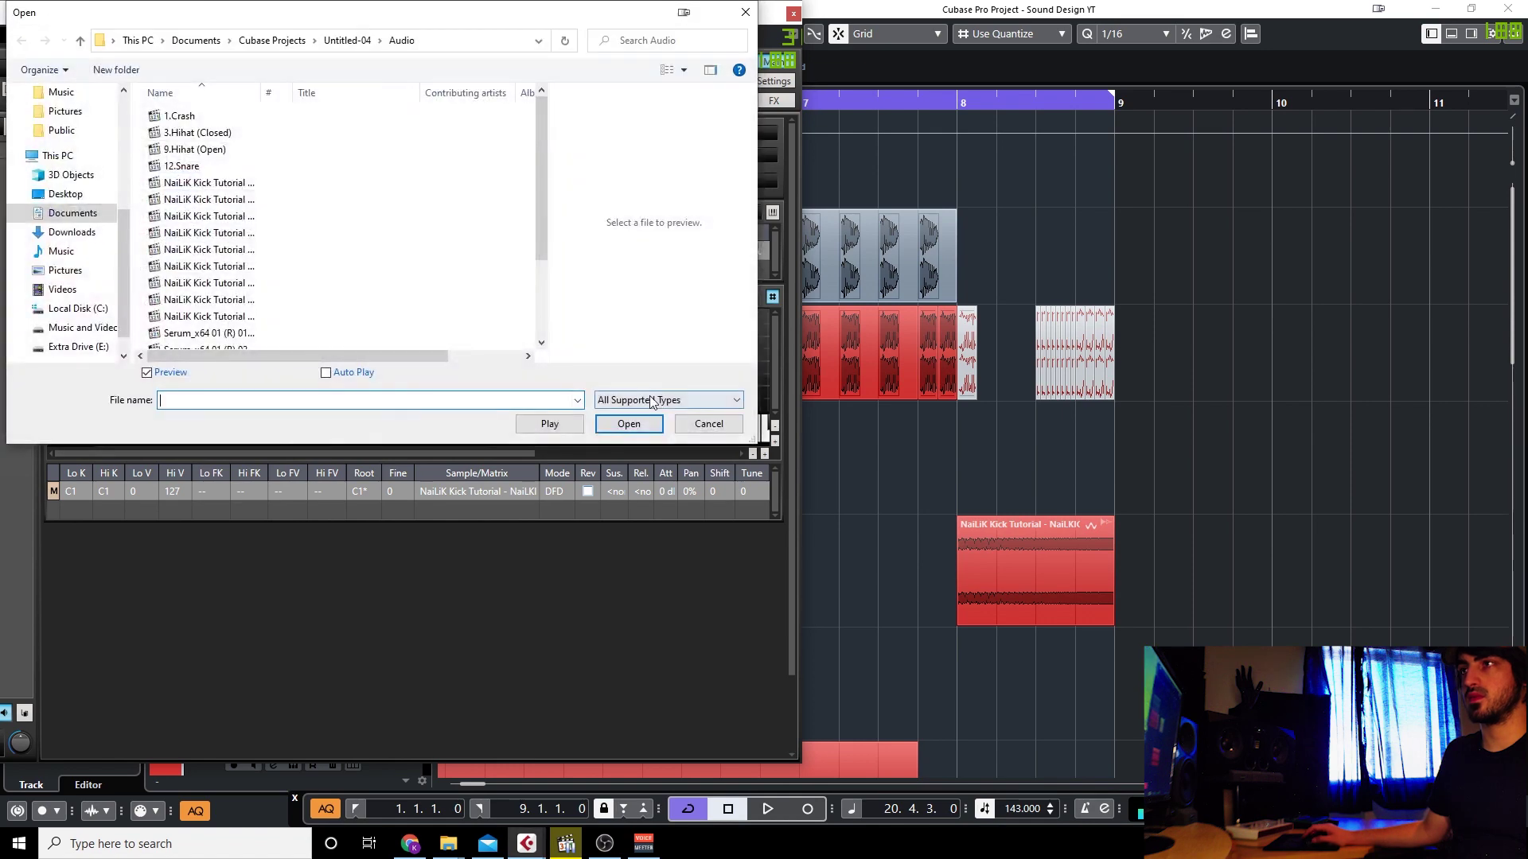
{"action": "left_click", "coordinate": [689, 423]}
Extend the kick region's key range from C1 up to B3 and audition it across the keys.
{"action": "scroll", "coordinate": [226, 389], "scroll_direction": "up", "scroll_amount": 5}
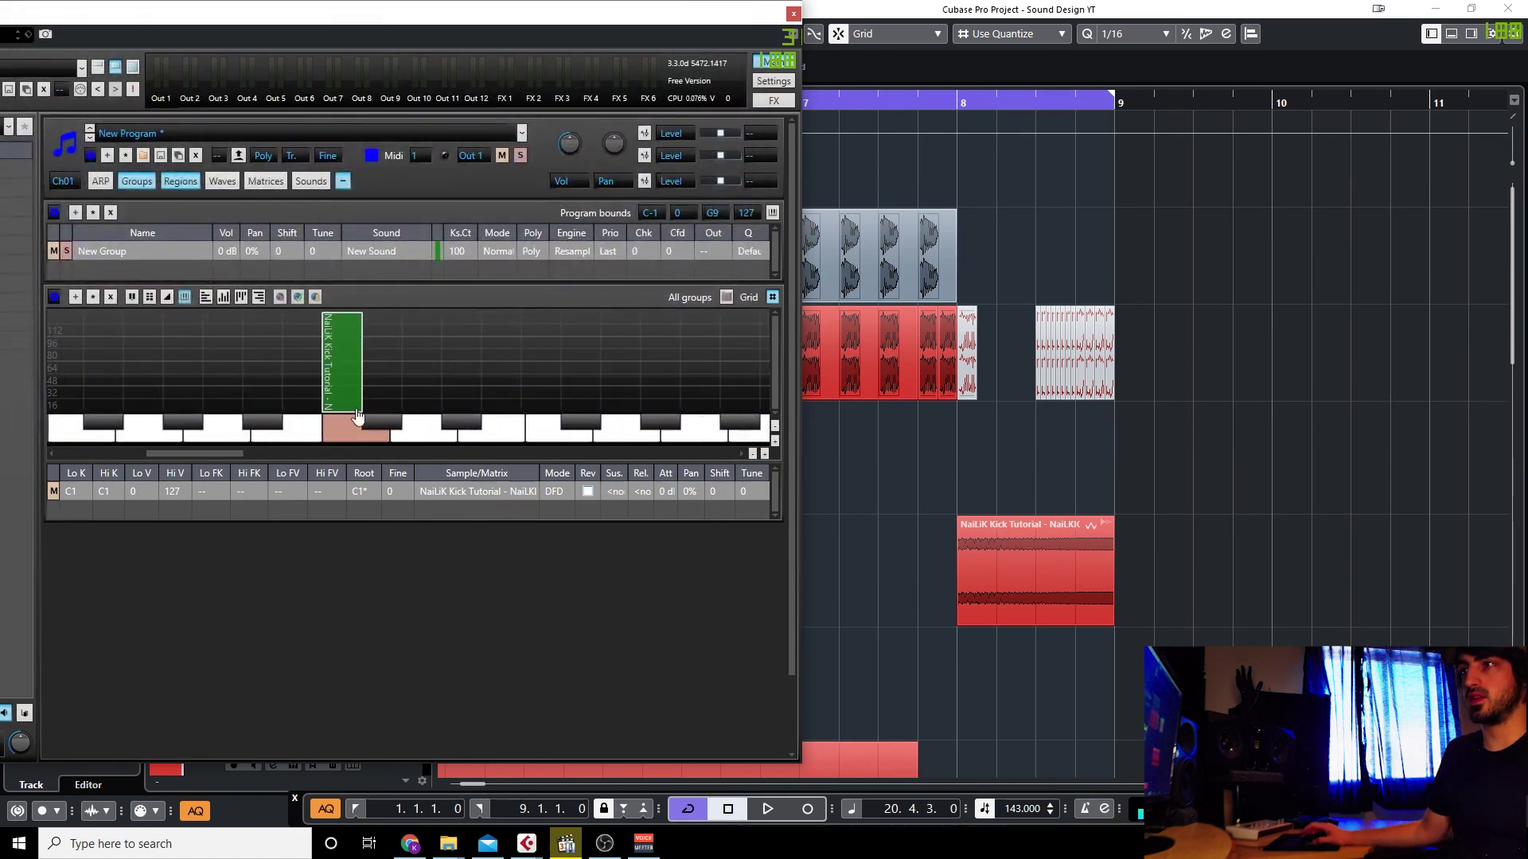
{"action": "mouse_move", "coordinate": [354, 389]}
{"action": "left_mouse_down"}
{"action": "mouse_move", "coordinate": [780, 395]}
{"action": "mouse_move", "coordinate": [384, 393]}
{"action": "left_mouse_up"}
{"action": "scroll", "coordinate": [690, 385], "scroll_direction": "down", "scroll_amount": 5}
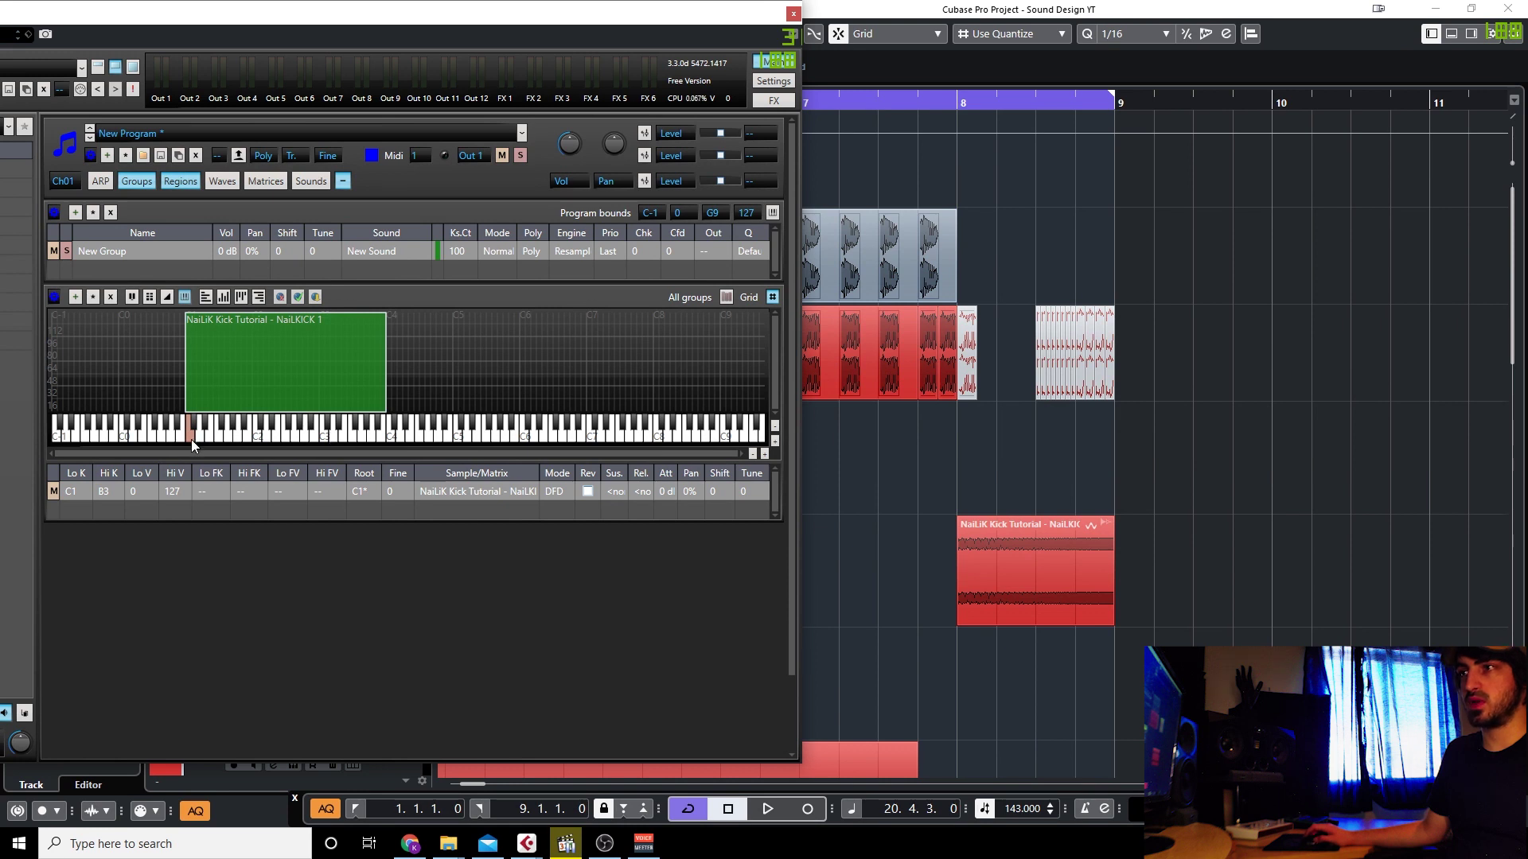
{"action": "left_click_drag", "start_coordinate": [383, 442], "coordinate": [299, 442]}
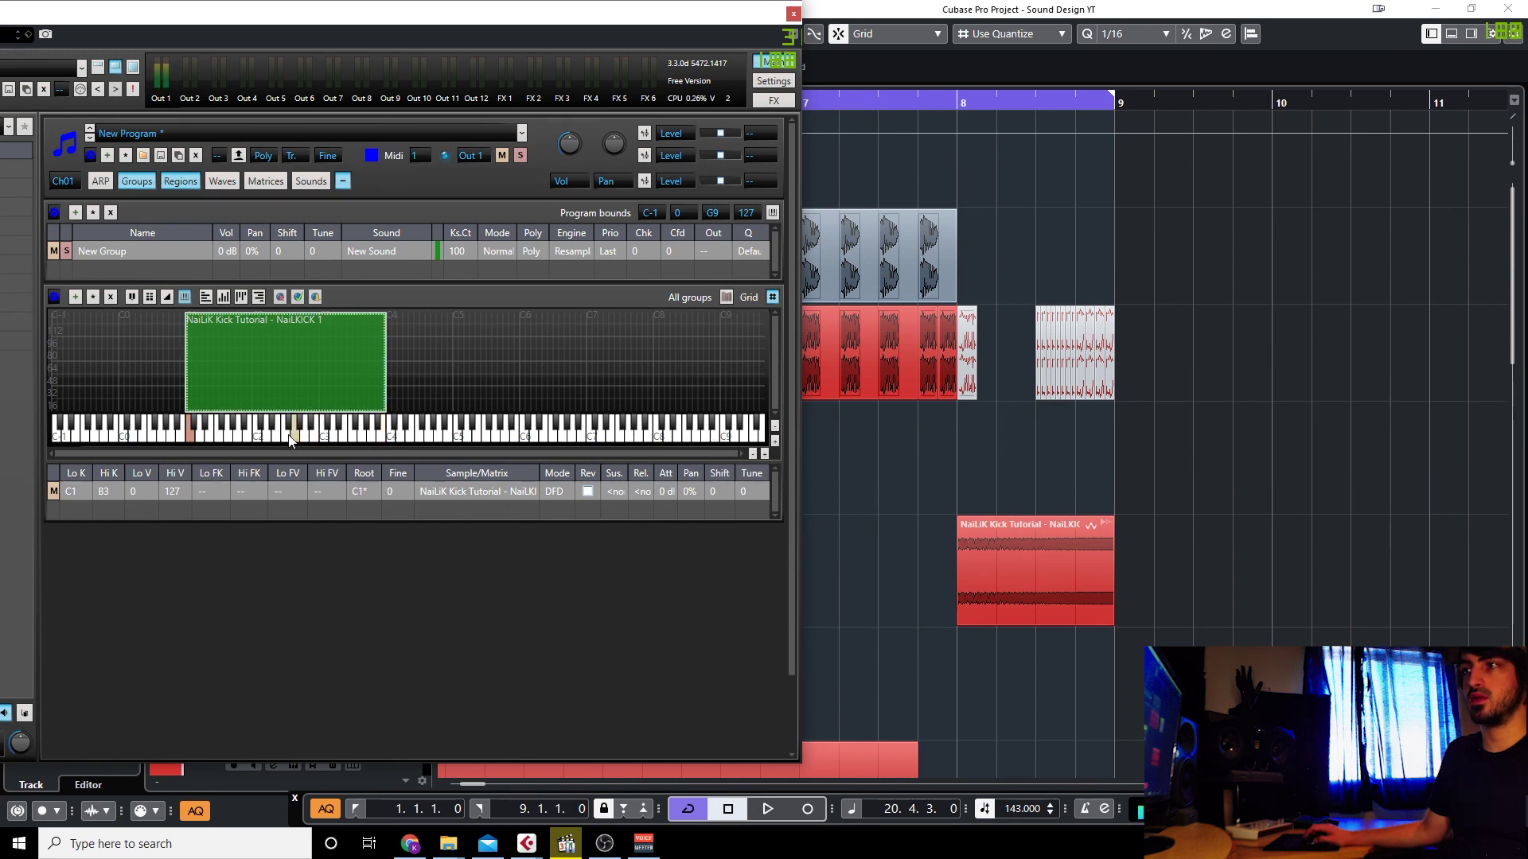
{"action": "left_click_drag", "start_coordinate": [198, 442], "coordinate": [201, 442]}
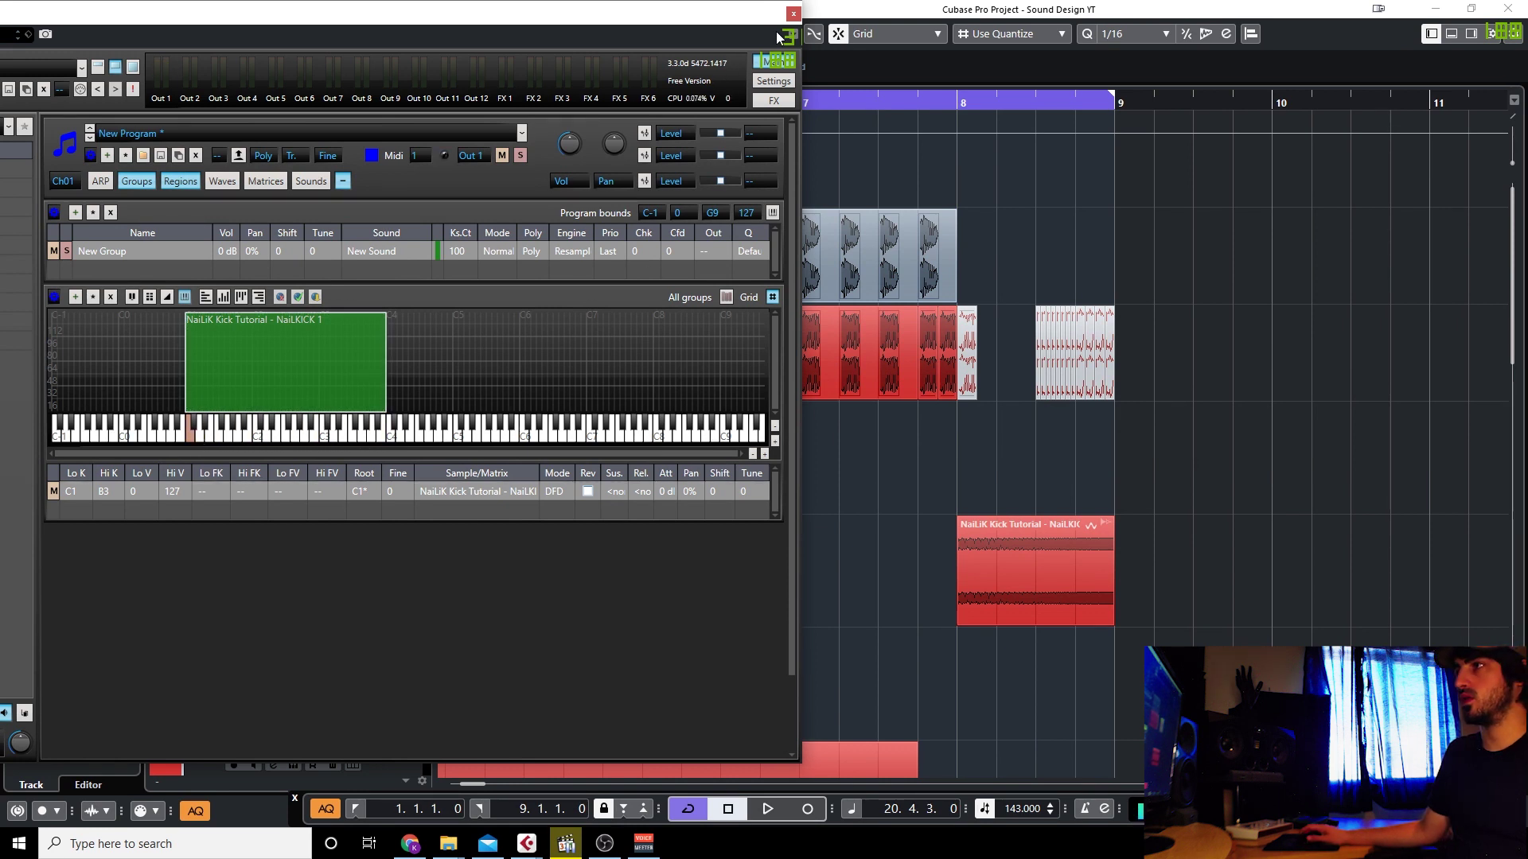
Close the sampler window and draw a one-bar MIDI part on the TX16Wx 02 track from bar 8 to bar 9.
{"action": "left_click", "coordinate": [794, 15]}
{"action": "right_click", "coordinate": [957, 459]}
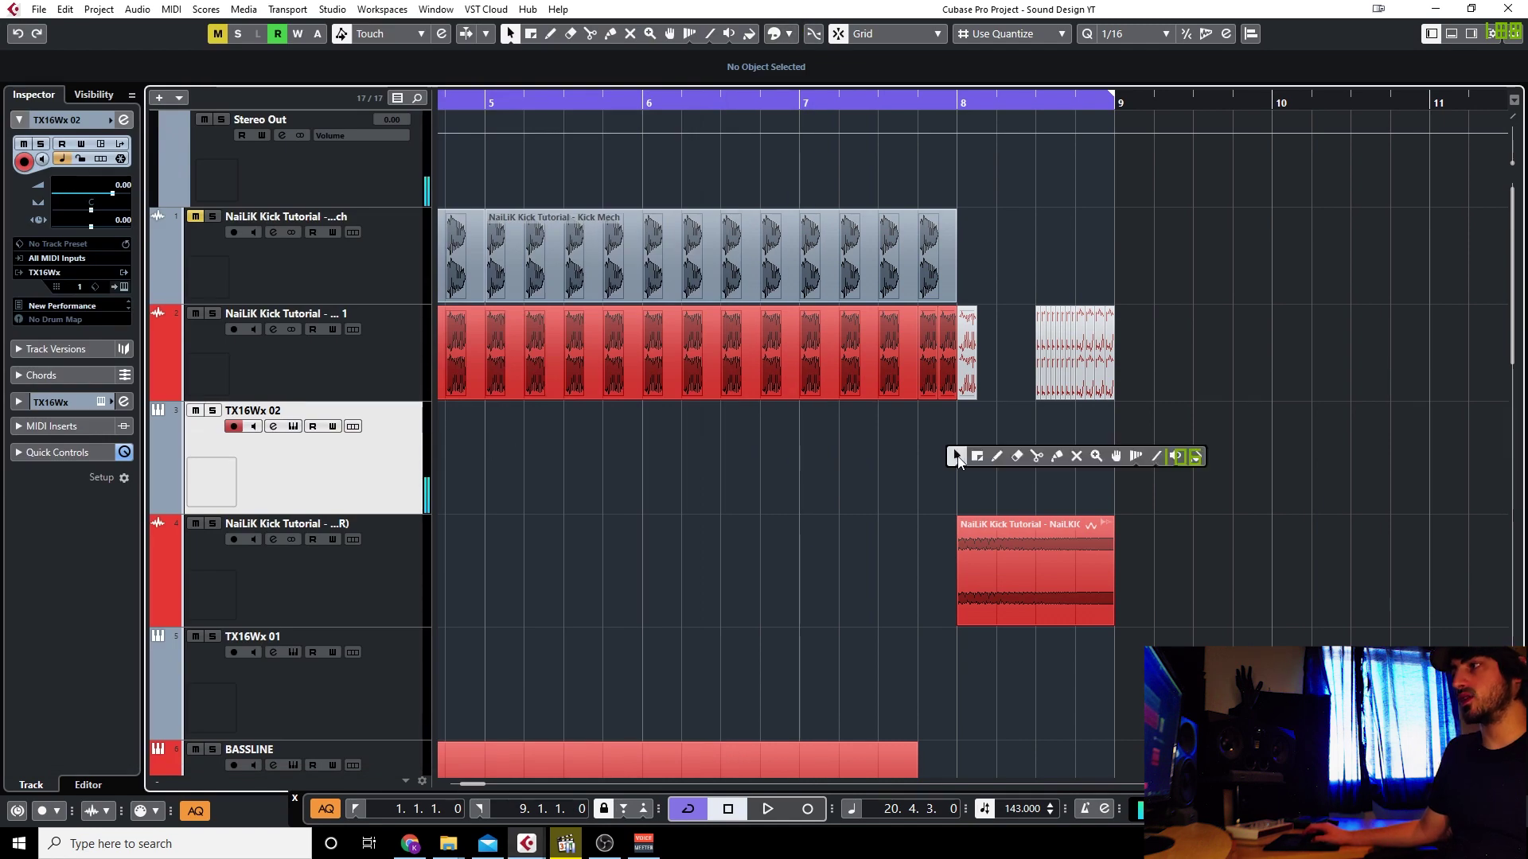
{"action": "left_click", "coordinate": [996, 456]}
{"action": "left_click", "coordinate": [892, 476]}
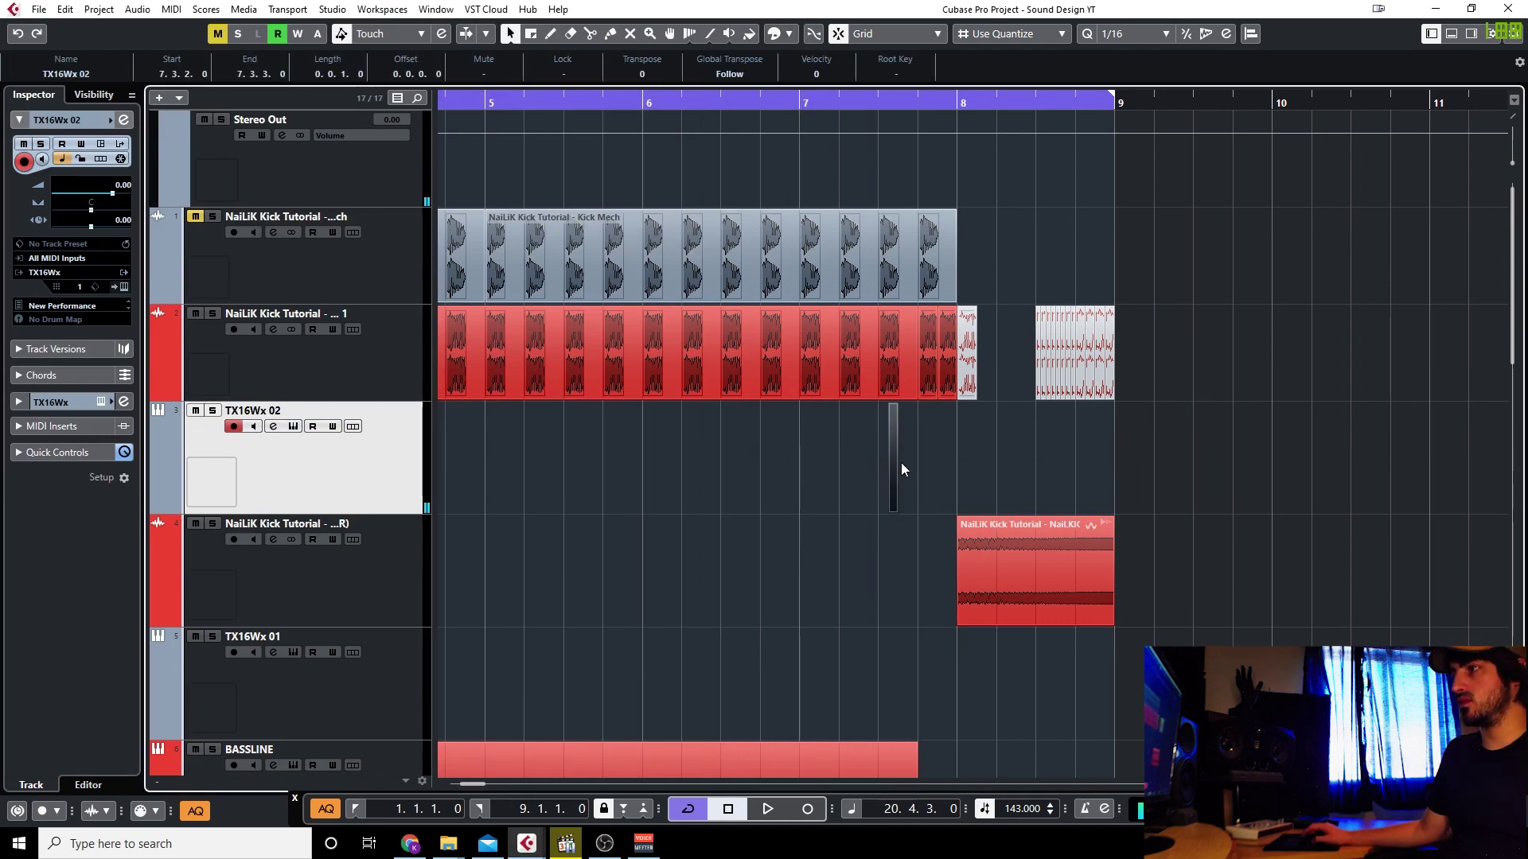
{"action": "left_click_drag", "start_coordinate": [894, 466], "coordinate": [1491, 510]}
{"action": "scroll", "coordinate": [952, 503], "scroll_direction": "up", "scroll_amount": 3}
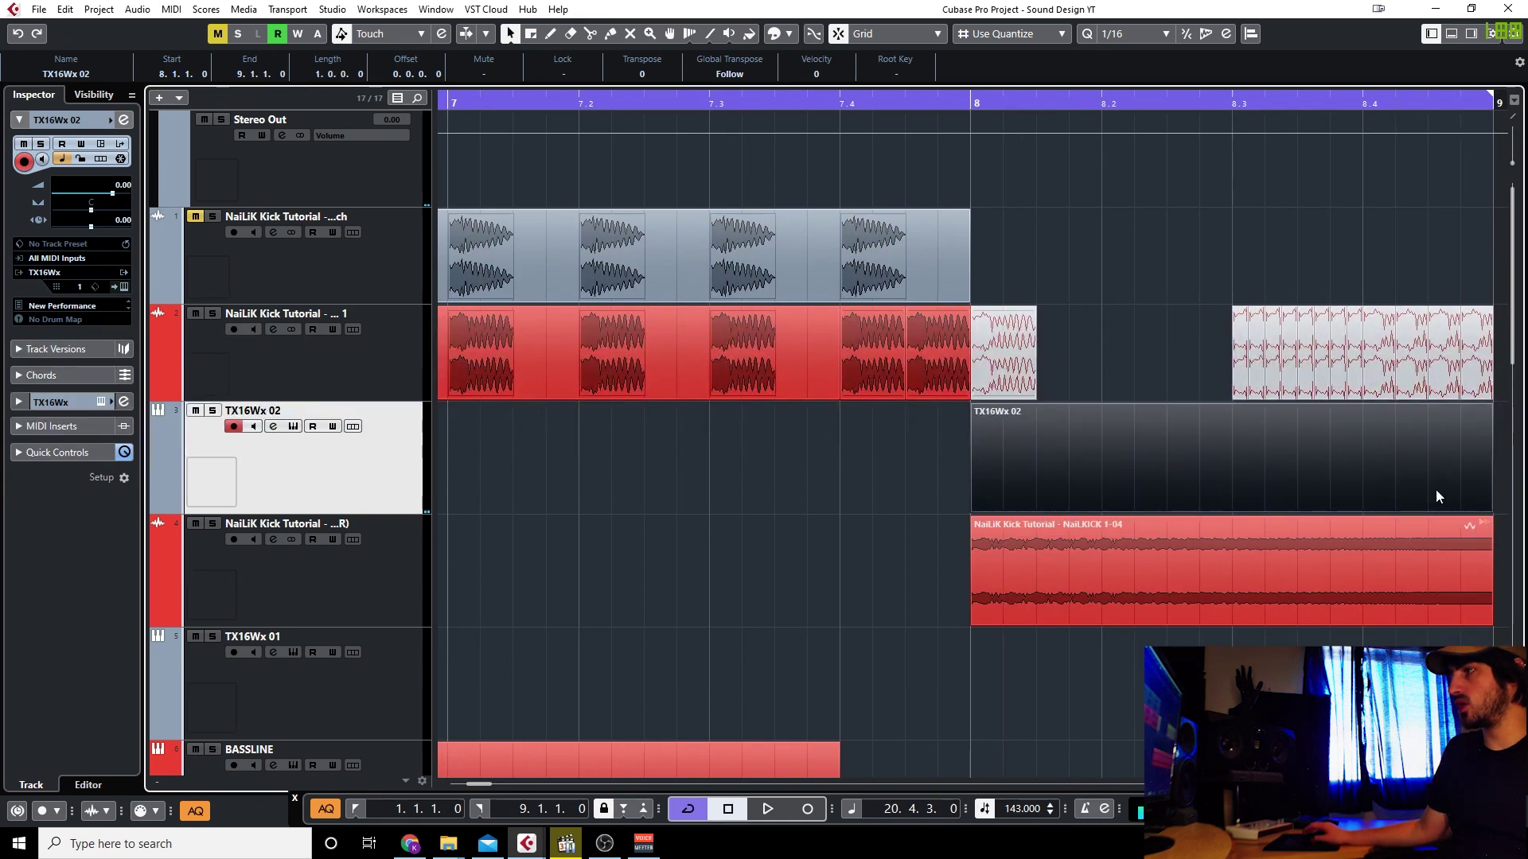
Open the new part in the Key Editor and draw a C0 note from 8.4.3 to the end of the bar.
{"action": "double_click", "coordinate": [1214, 463]}
{"action": "scroll", "coordinate": [162, 588], "scroll_direction": "down", "scroll_amount": 5}
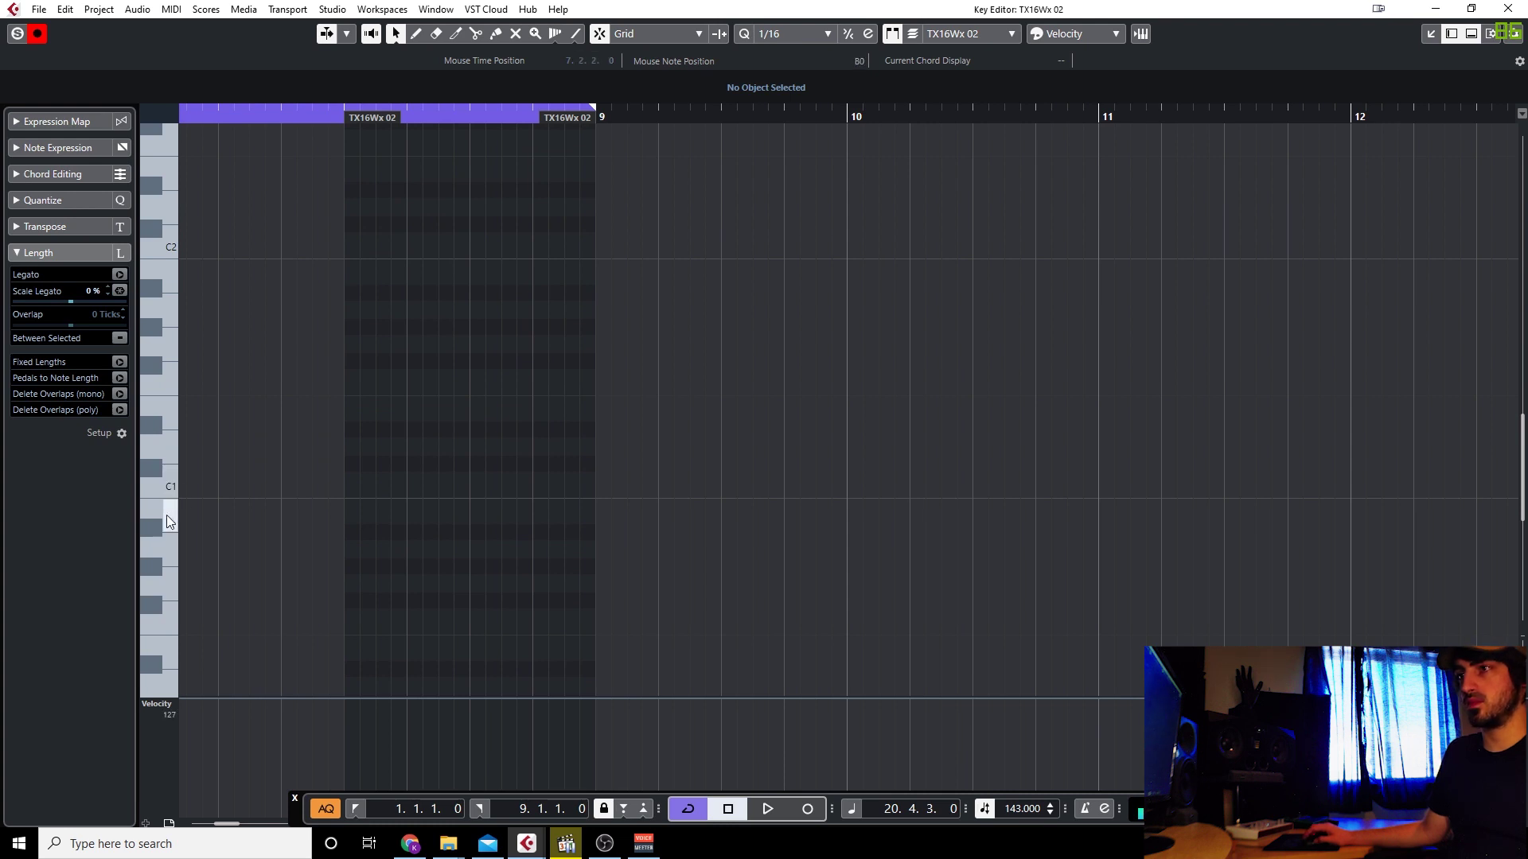
{"action": "scroll", "coordinate": [168, 604], "scroll_direction": "down", "scroll_amount": 3}
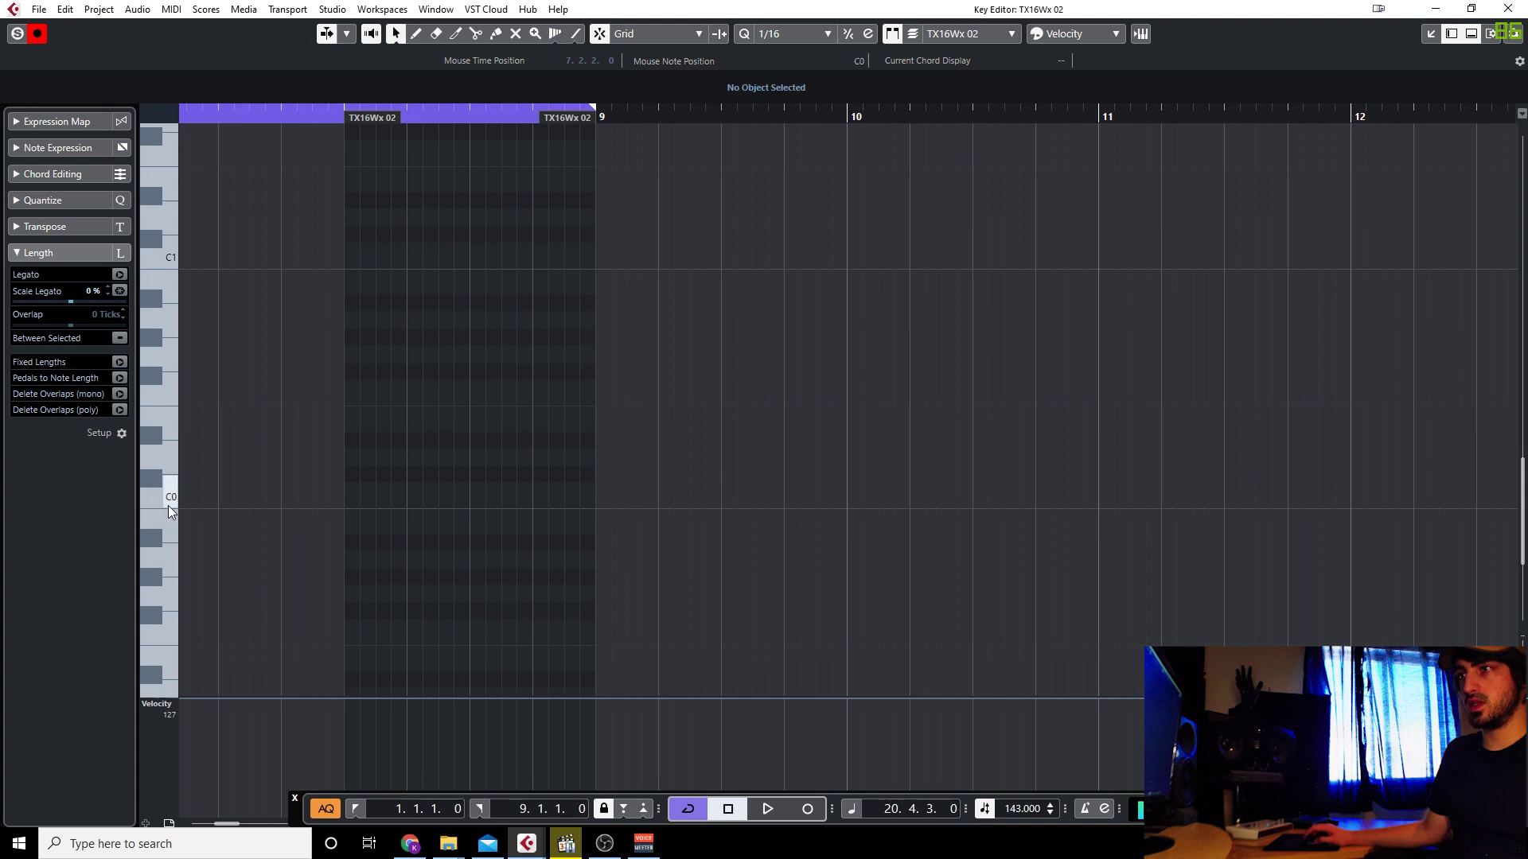
{"action": "scroll", "coordinate": [549, 493], "scroll_direction": "up", "scroll_amount": 6}
{"action": "right_click", "coordinate": [651, 510]}
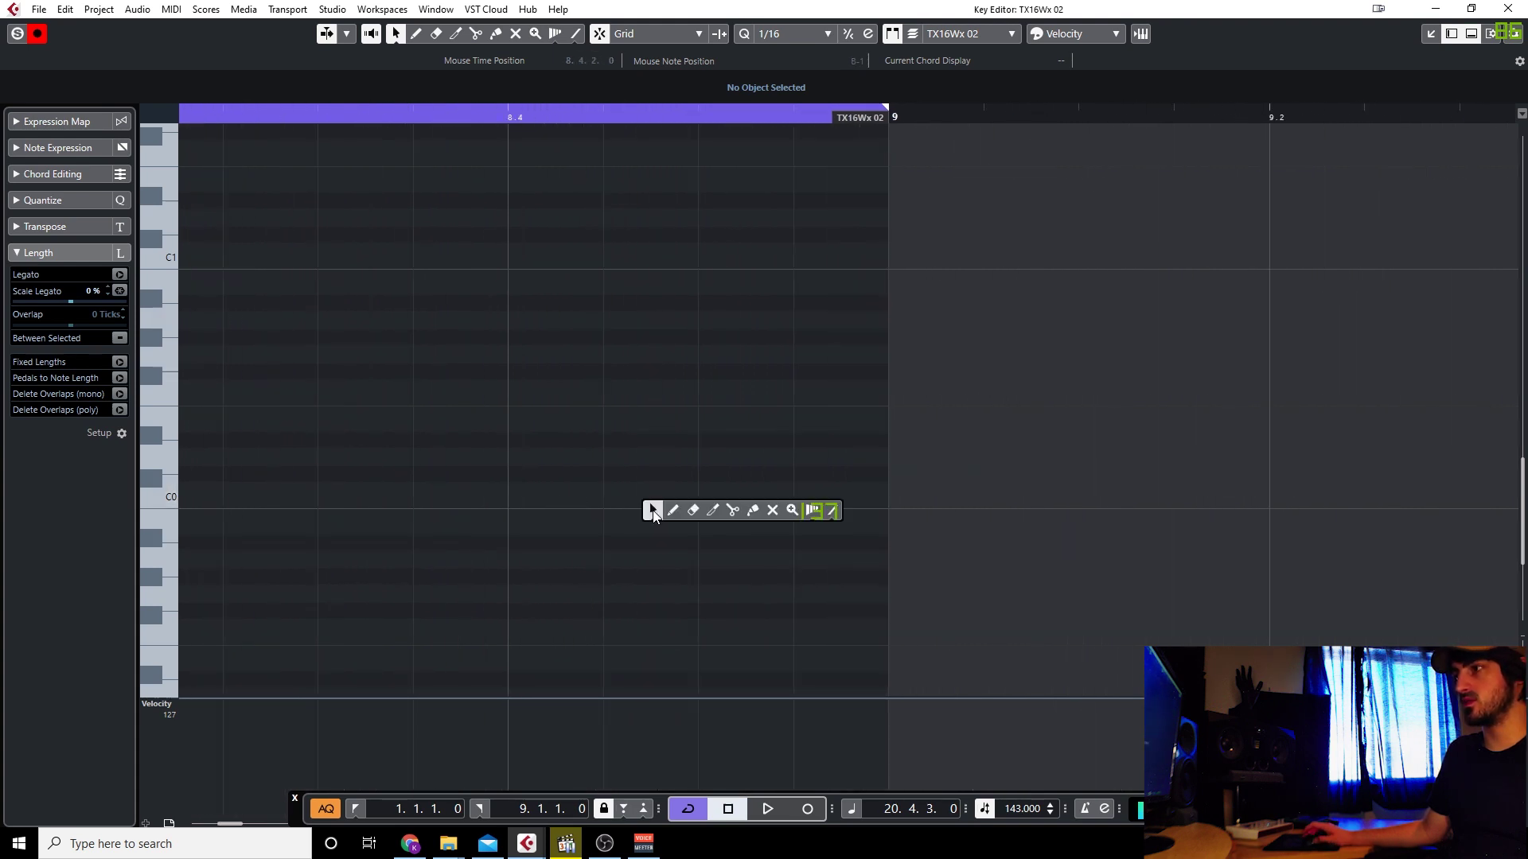
{"action": "left_click", "coordinate": [672, 510]}
{"action": "left_click", "coordinate": [733, 491]}
{"action": "left_click_drag", "start_coordinate": [736, 487], "coordinate": [845, 480]}
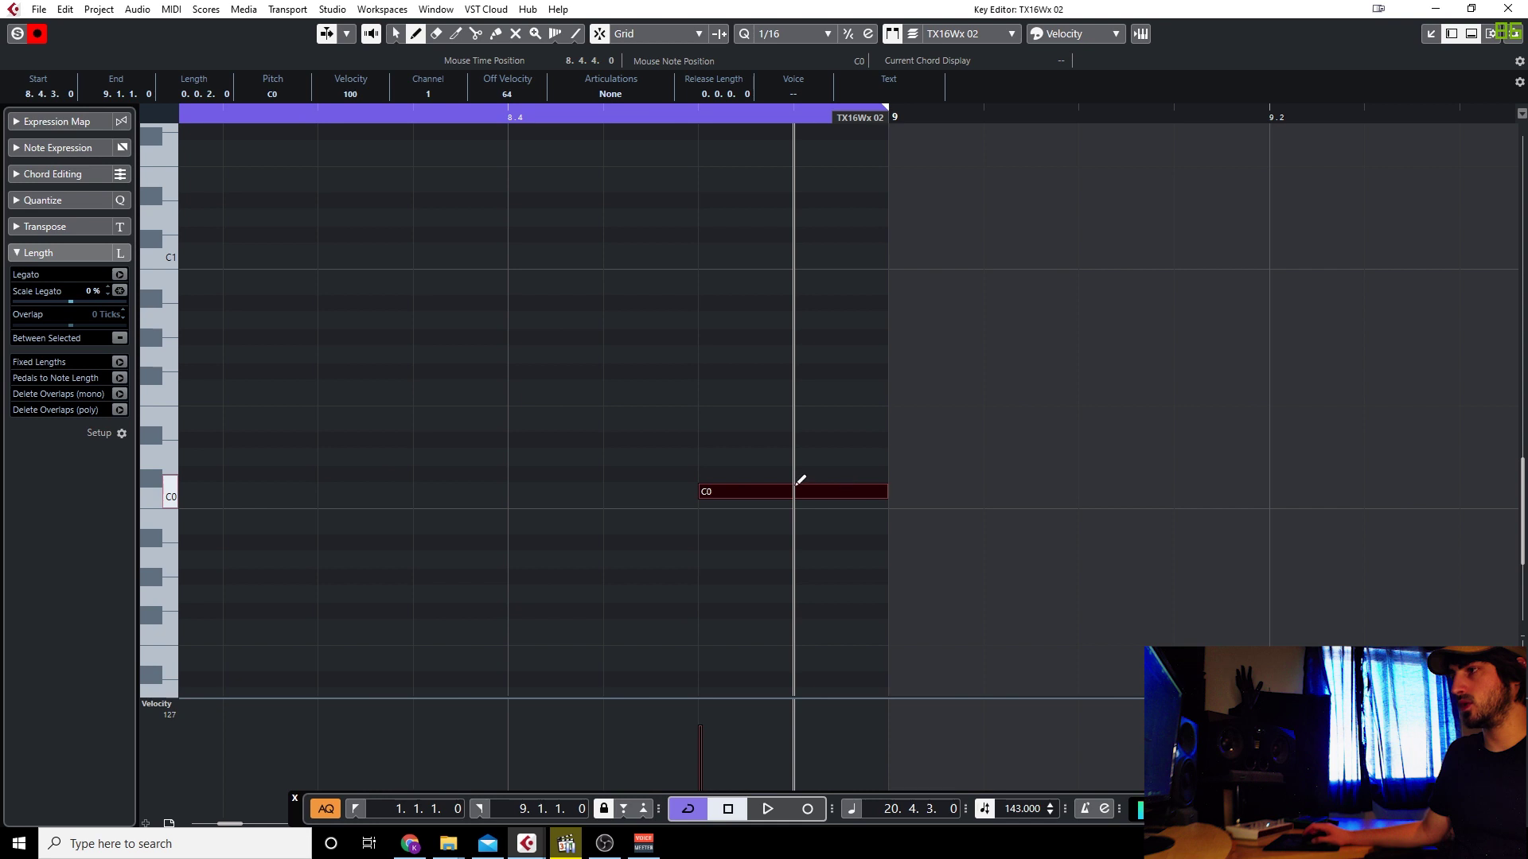
{"action": "key", "text": "1"}
Place a sixteenth-long C2 note at the start of bar 8.
{"action": "scroll", "coordinate": [677, 487], "scroll_direction": "down", "scroll_amount": 5}
{"action": "left_click_drag", "start_coordinate": [638, 494], "coordinate": [373, 154]}
{"action": "scroll", "coordinate": [372, 180], "scroll_direction": "up", "scroll_amount": 6}
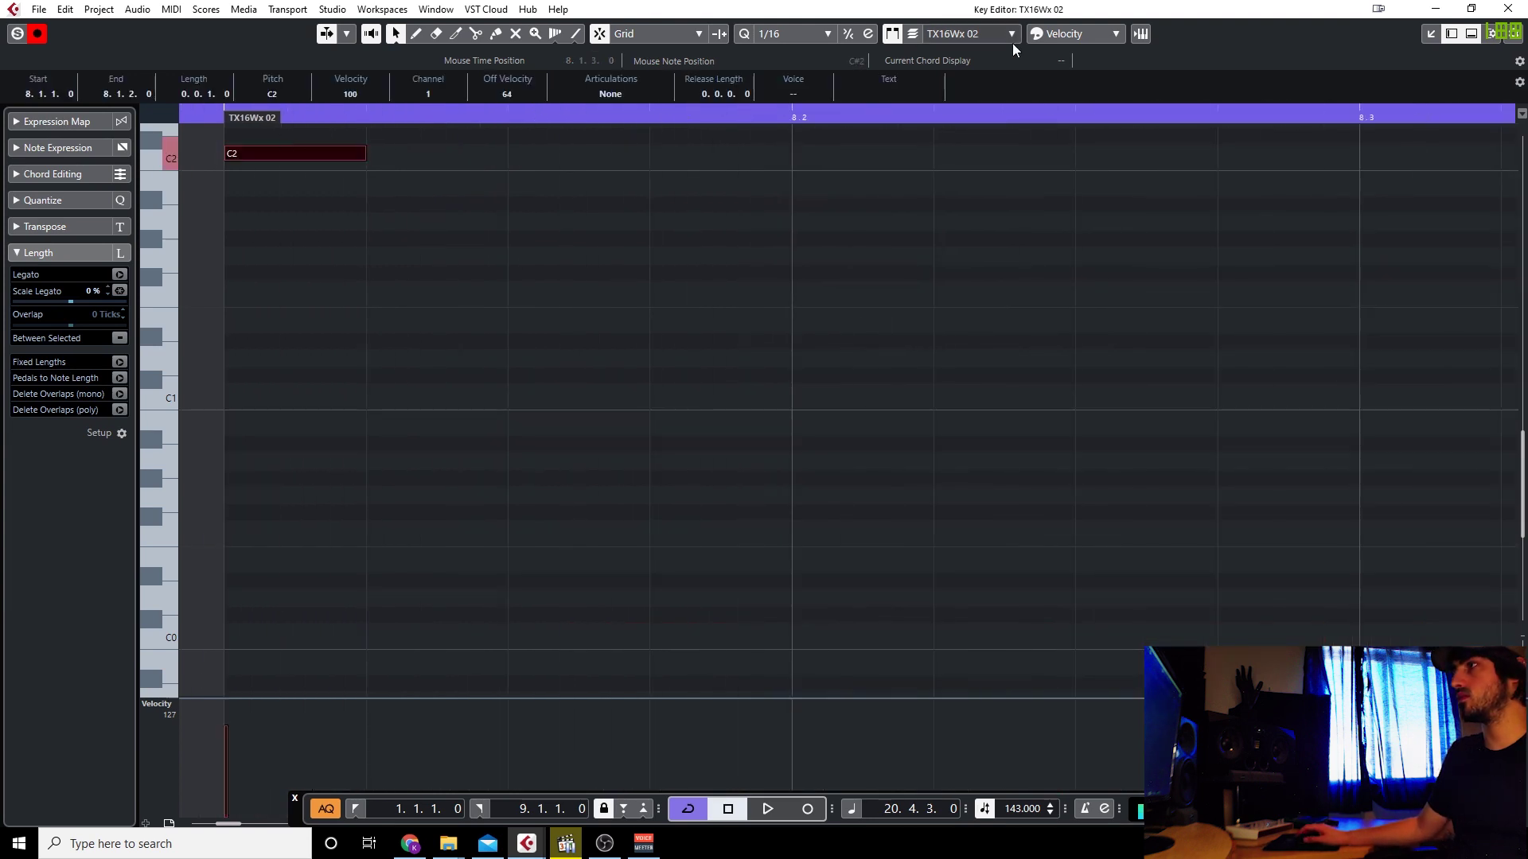
Set the quantize grid to 1/32, shorten the C2 note to one grid unit and repeat it through the first beat.
{"action": "left_click", "coordinate": [787, 34]}
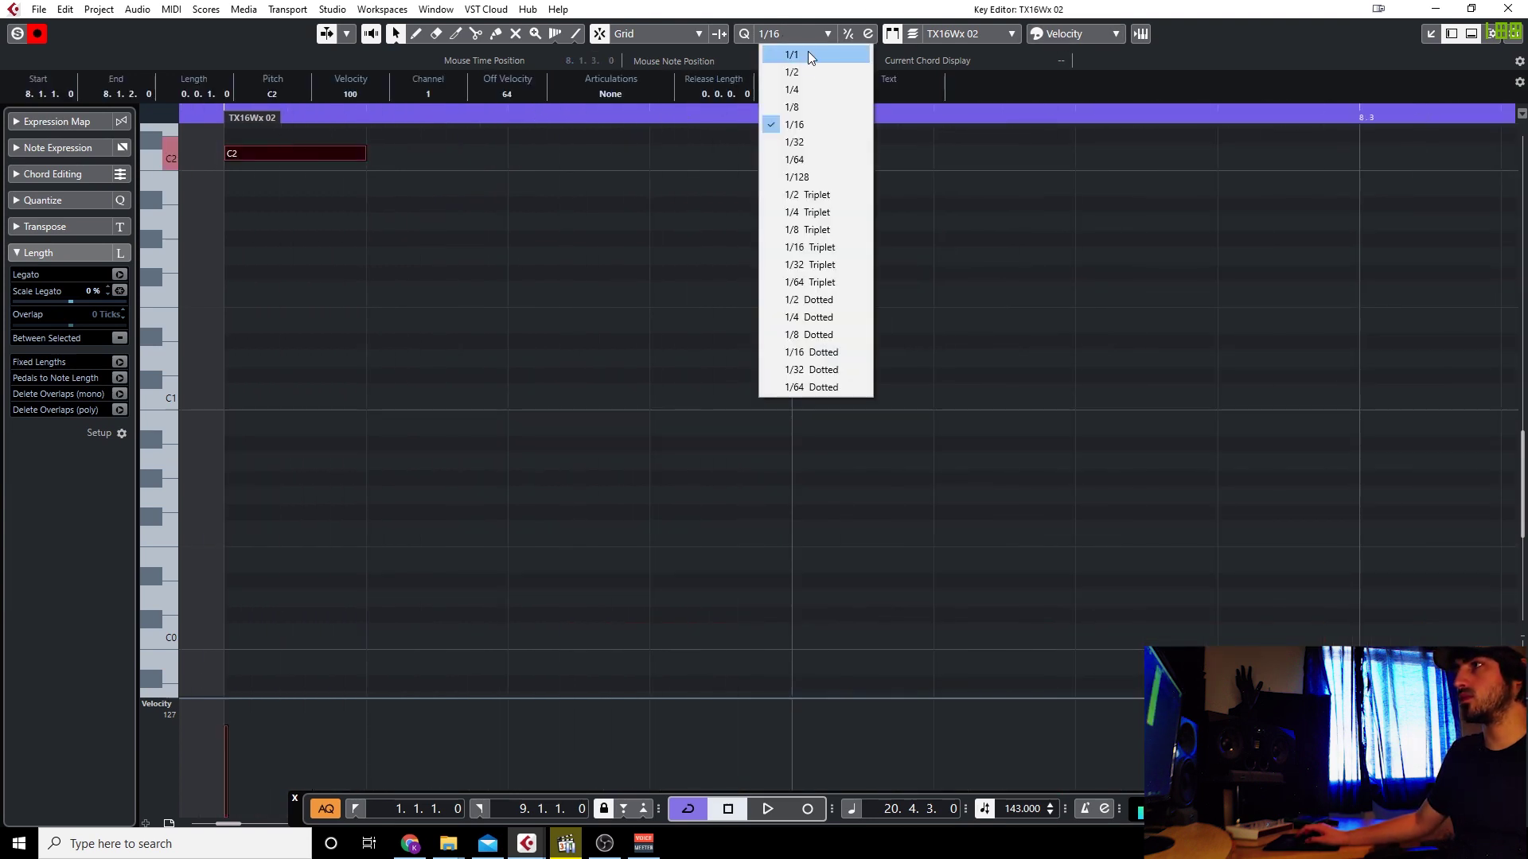
{"action": "left_click", "coordinate": [823, 143]}
{"action": "scroll", "coordinate": [510, 209], "scroll_direction": "down", "scroll_amount": 3}
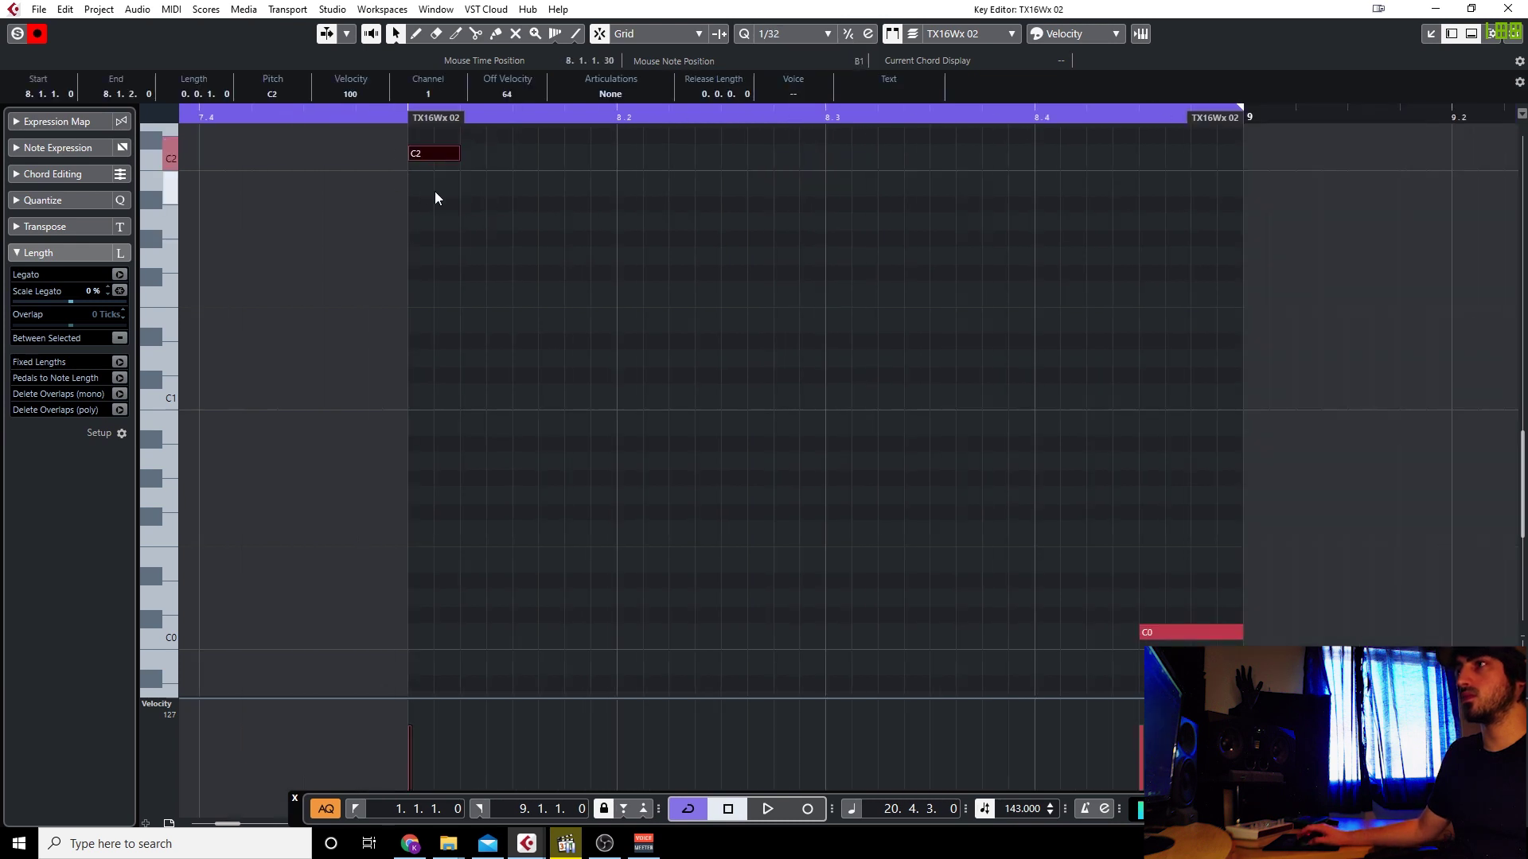
{"action": "left_click_drag", "start_coordinate": [459, 153], "coordinate": [362, 129]}
{"action": "key", "text": "ctrl+d"}
Remove the surplus short copies and fill from 8.2 to 8.4 with repeated sixteenth-long C2 notes.
{"action": "left_click_drag", "start_coordinate": [833, 155], "coordinate": [671, 157]}
{"action": "key", "text": "Delete"}
{"action": "key", "text": "ctrl+d"}
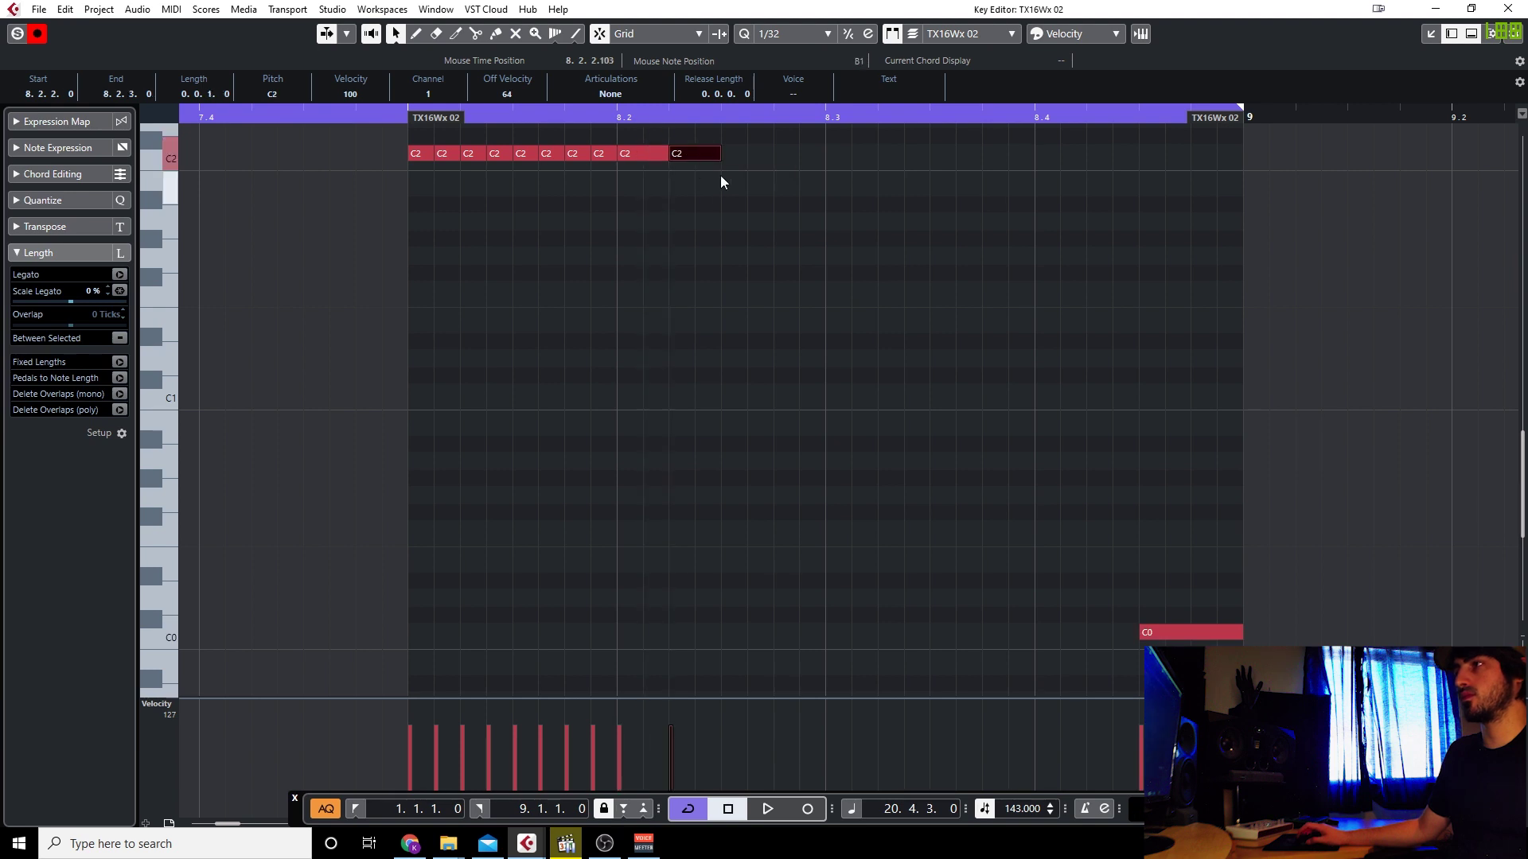
{"action": "key", "text": "ctrl+d"}
{"action": "key", "text": "ctrl+d"}
{"action": "key", "text": "ctrl+d"}
{"action": "key", "text": "ctrl+d"}
Step the roll down after its first note, putting the second on B1, the third on A1 and the rest on G1.
{"action": "left_click_drag", "start_coordinate": [1096, 194], "coordinate": [447, 157]}
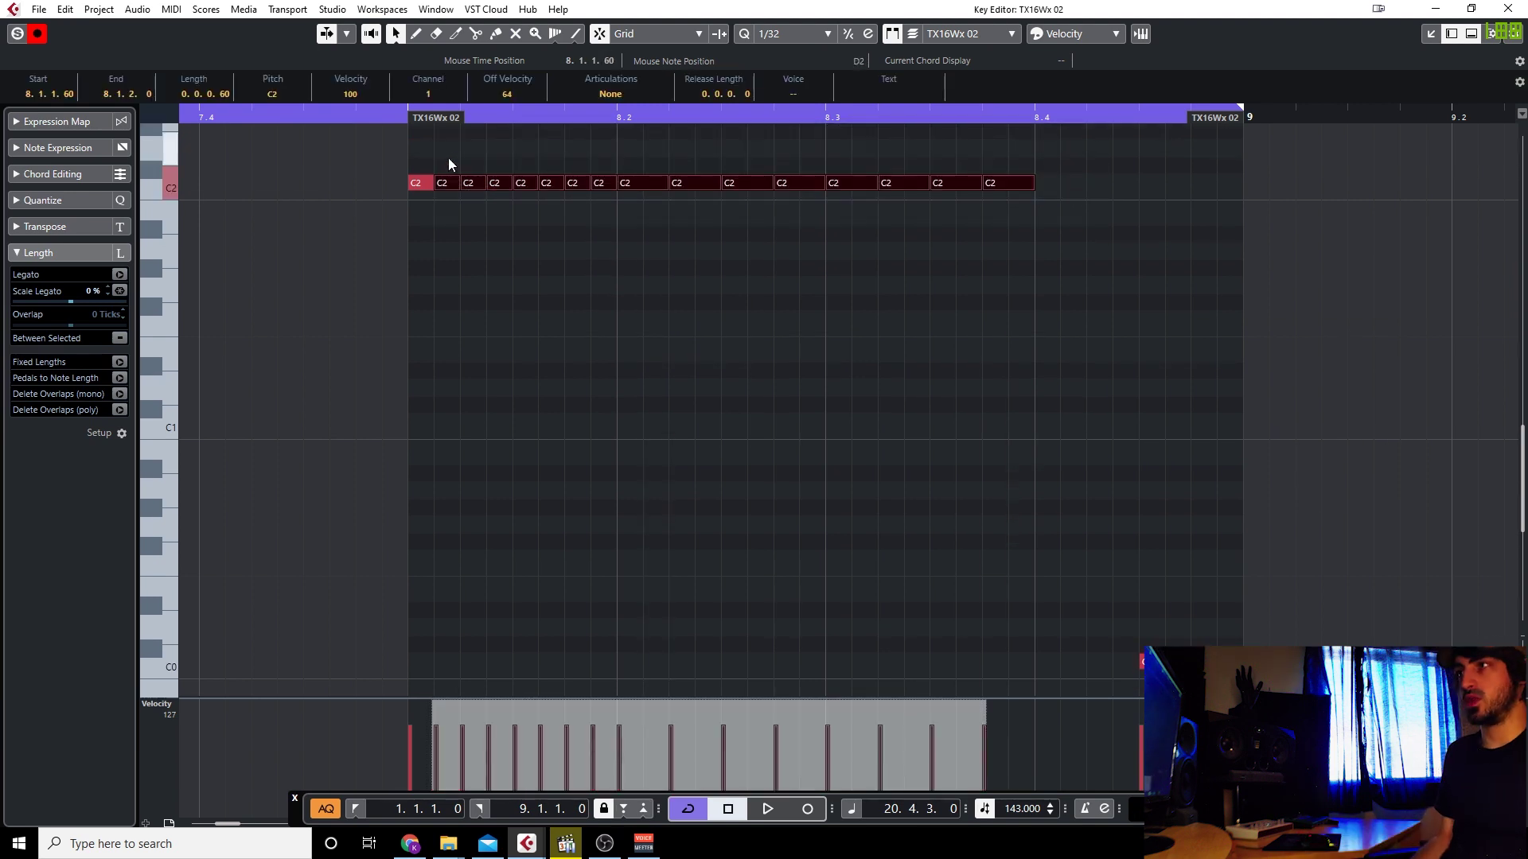
{"action": "key", "text": "Down"}
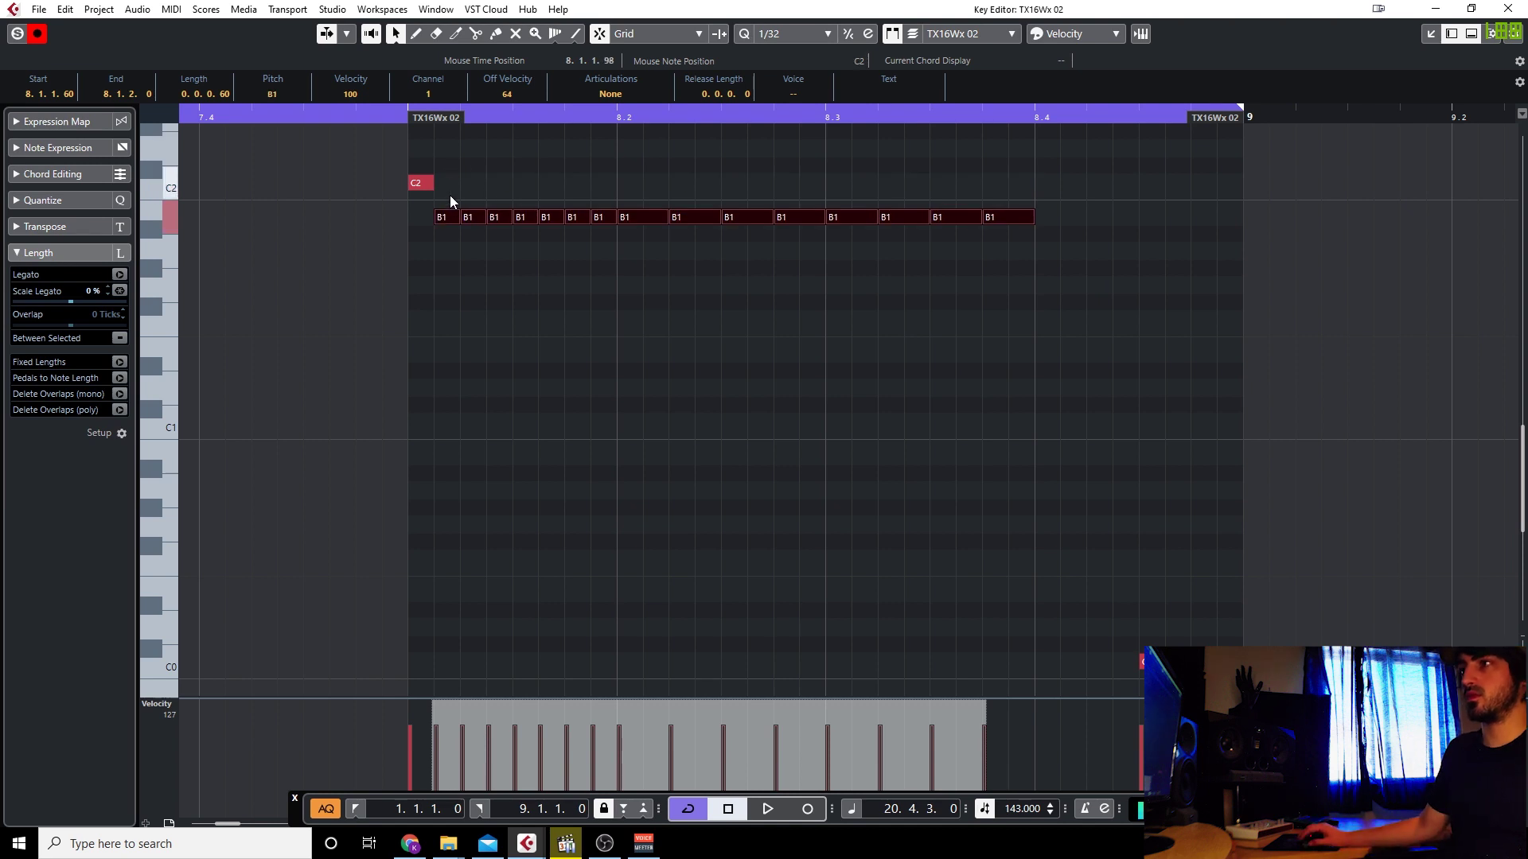
{"action": "left_click", "coordinate": [443, 217], "text": "shift"}
{"action": "key", "text": "Down"}
{"action": "key", "text": "Down"}
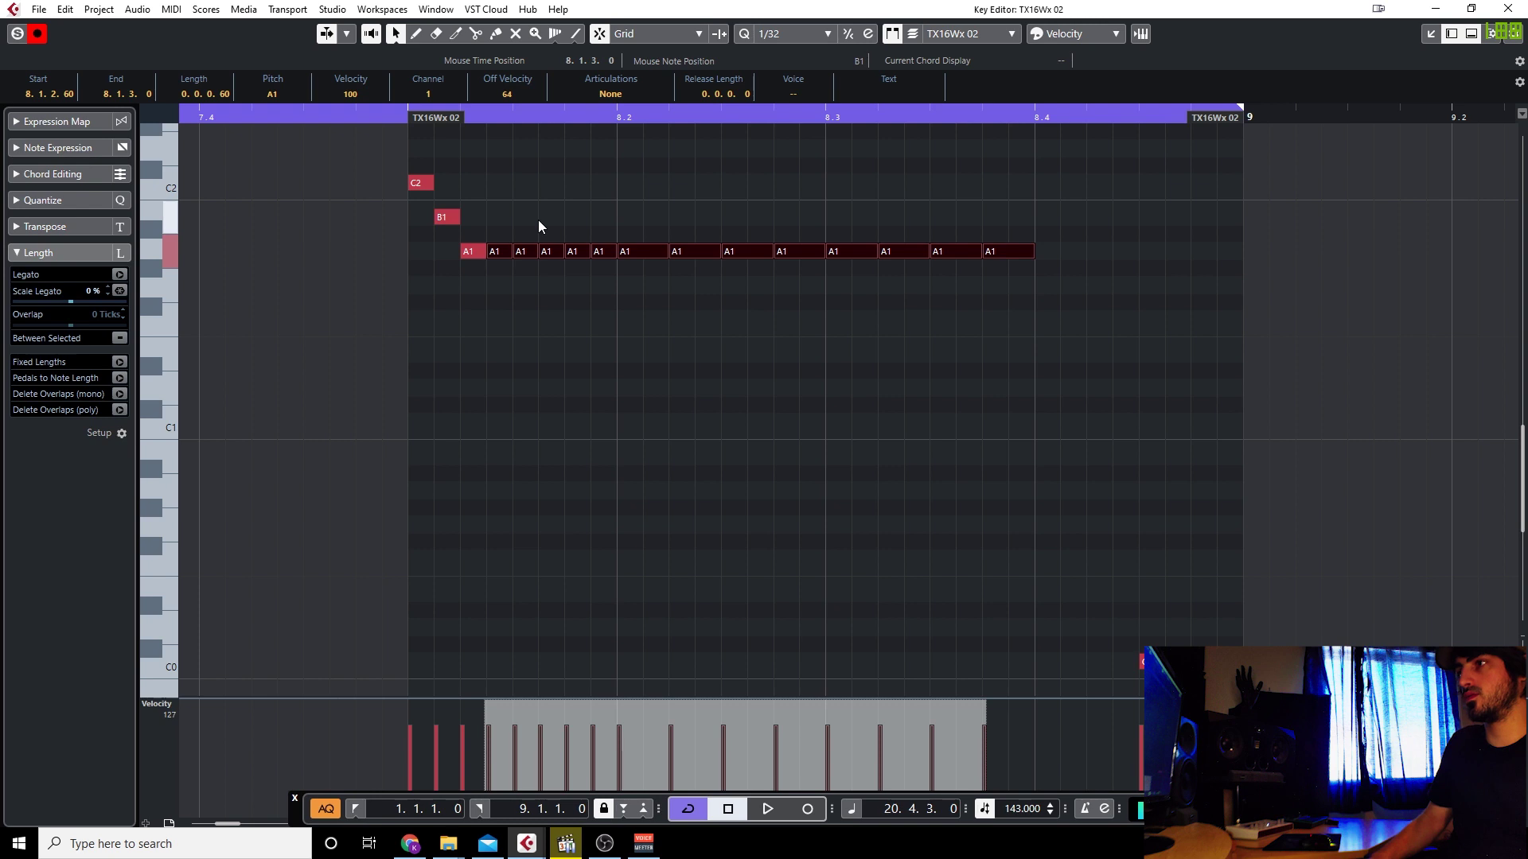
{"action": "key", "text": "Down"}
{"action": "key", "text": "Down"}
Continue the descent after the G1 note with F1 and E1, moving all remaining roll notes to D#1.
{"action": "left_click", "coordinate": [500, 285], "text": "shift"}
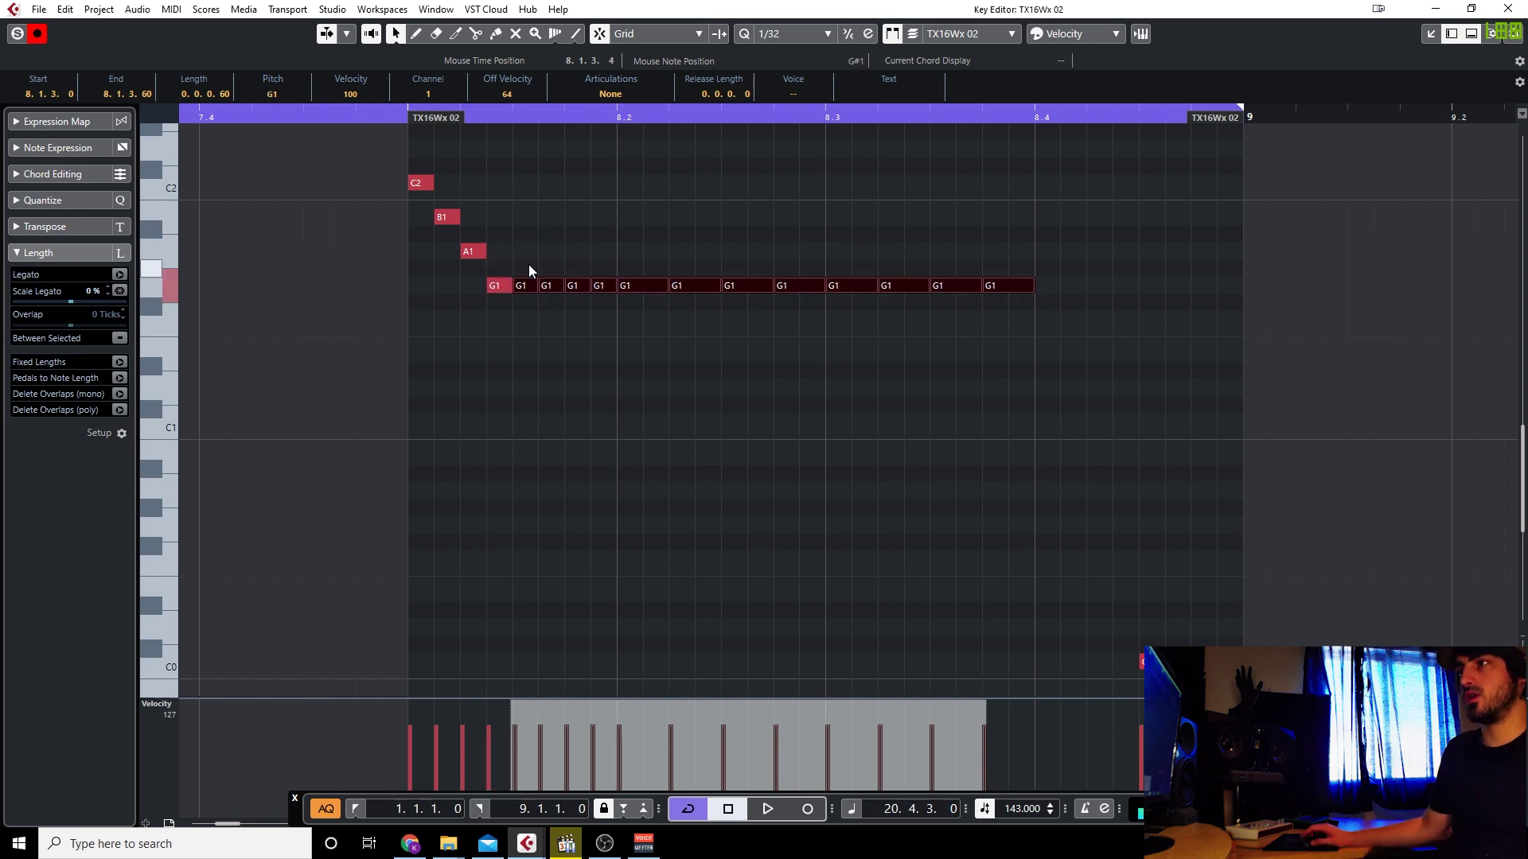
{"action": "key", "text": "Down"}
{"action": "key", "text": "Down"}
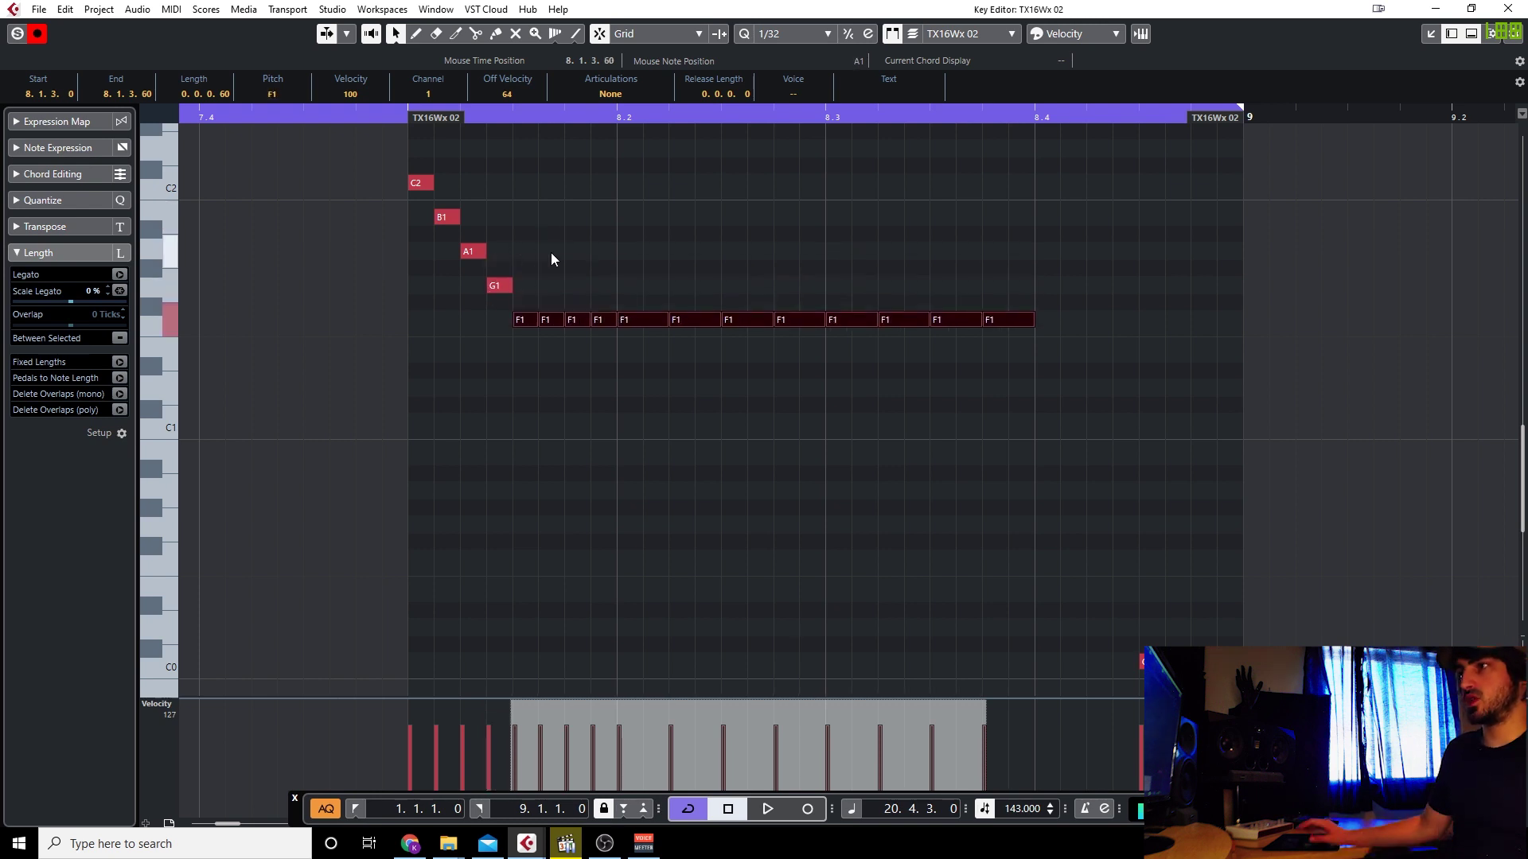
{"action": "left_click", "coordinate": [525, 320], "text": "shift"}
{"action": "key", "text": "Down"}
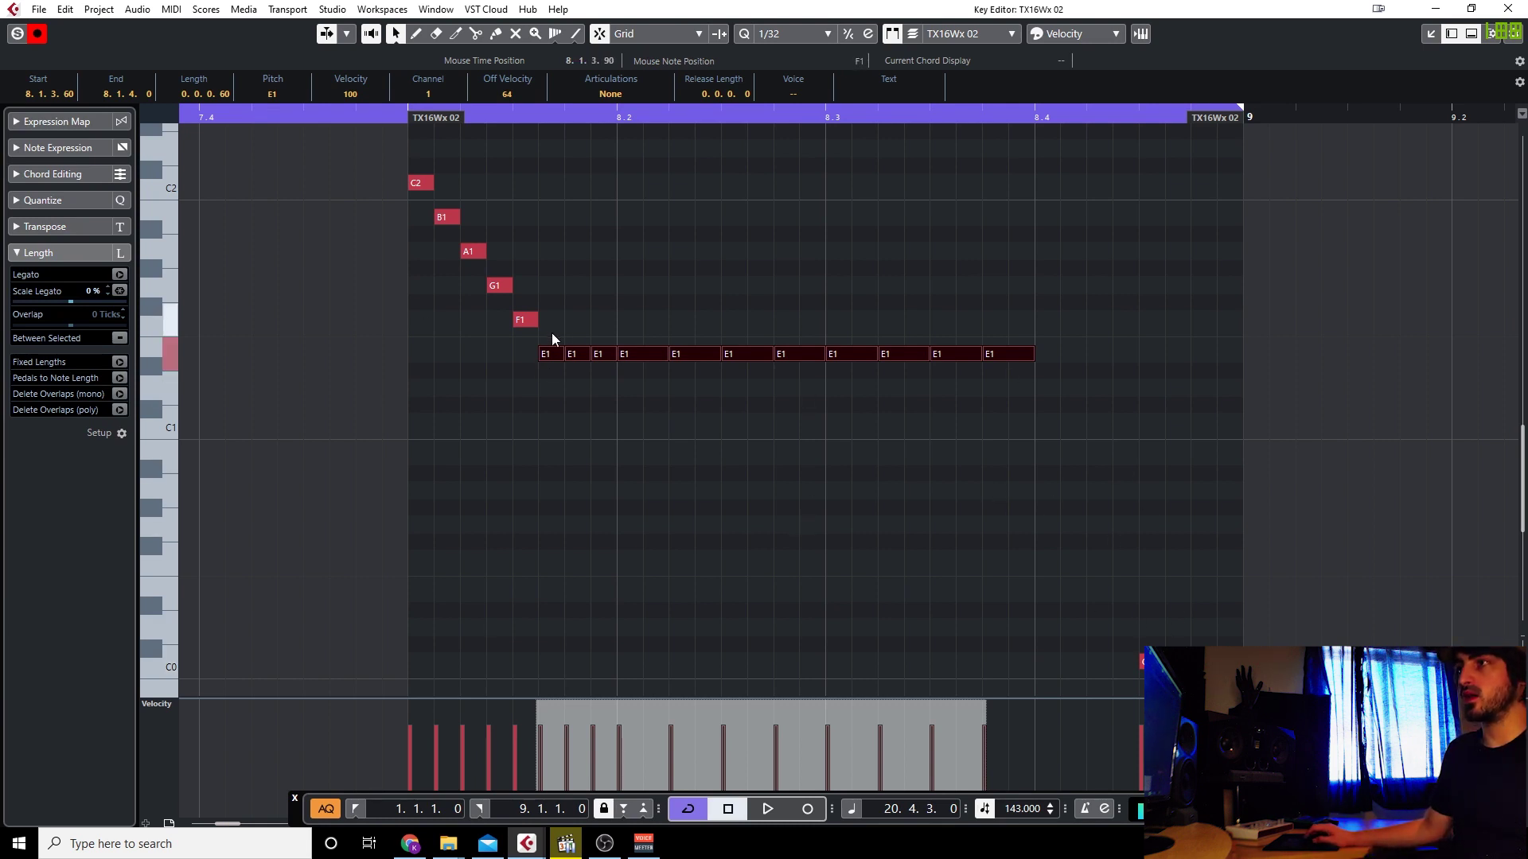
{"action": "left_click", "coordinate": [550, 353], "text": "shift"}
{"action": "key", "text": "Down"}
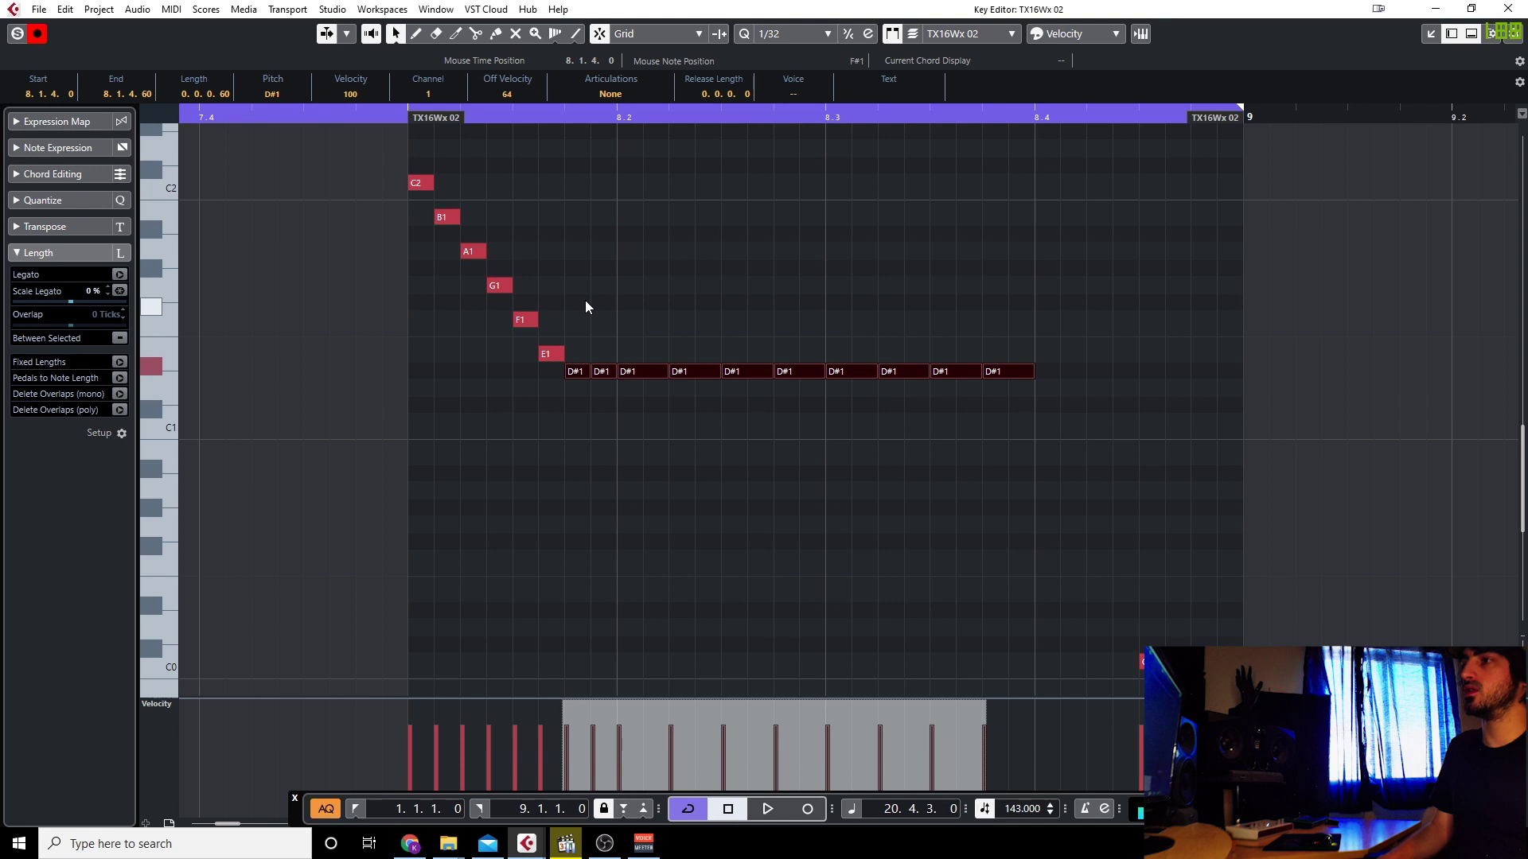
Lower the roll notes around 8.2 progressively, narrowing the selection to the later notes after each pitch step.
{"action": "key", "text": "Down"}
{"action": "left_click_drag", "start_coordinate": [580, 370], "coordinate": [646, 477]}
{"action": "key", "text": "Down"}
{"action": "key", "text": "Down"}
{"action": "key", "text": "Down"}
{"action": "key", "text": "Down"}
{"action": "left_click_drag", "start_coordinate": [684, 447], "coordinate": [701, 503]}
{"action": "key", "text": "Down"}
{"action": "key", "text": "Down"}
{"action": "key", "text": "Down"}
Lower the last roll notes between 8.3 and 8.4 stepwise to finish the descending line, and close the Key Editor.
{"action": "left_click_drag", "start_coordinate": [794, 476], "coordinate": [854, 549]}
{"action": "key", "text": "Down"}
{"action": "left_click_drag", "start_coordinate": [900, 519], "coordinate": [963, 630]}
{"action": "key", "text": "Down"}
{"action": "key", "text": "Down"}
{"action": "key", "text": "Down"}
{"action": "key", "text": "Down"}
{"action": "left_click", "coordinate": [1045, 561]}
{"action": "key", "text": "Return"}
Set the TX16Wx 02 channel volume to -7.21 dB in its channel settings and close them.
{"action": "left_click", "coordinate": [273, 426]}
{"action": "left_click", "coordinate": [1174, 332]}
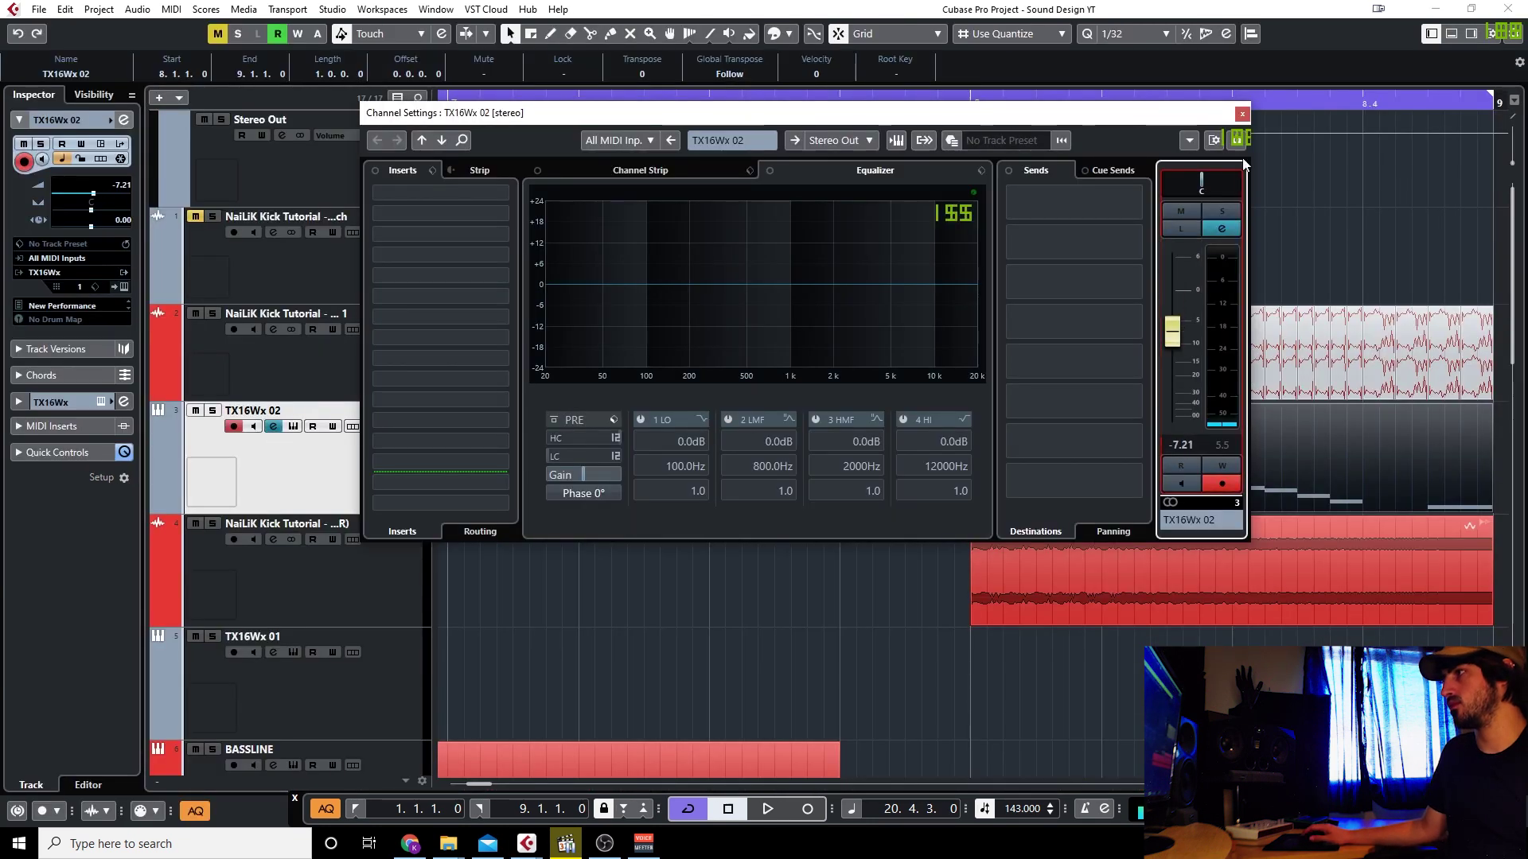
{"action": "left_click", "coordinate": [1242, 114]}
Deselect the MIDI part and mute the kick audio track directly below TX16Wx 02.
{"action": "scroll", "coordinate": [768, 609], "scroll_direction": "down", "scroll_amount": 5}
{"action": "left_click", "coordinate": [674, 484]}
{"action": "scroll", "coordinate": [740, 506], "scroll_direction": "up", "scroll_amount": 3}
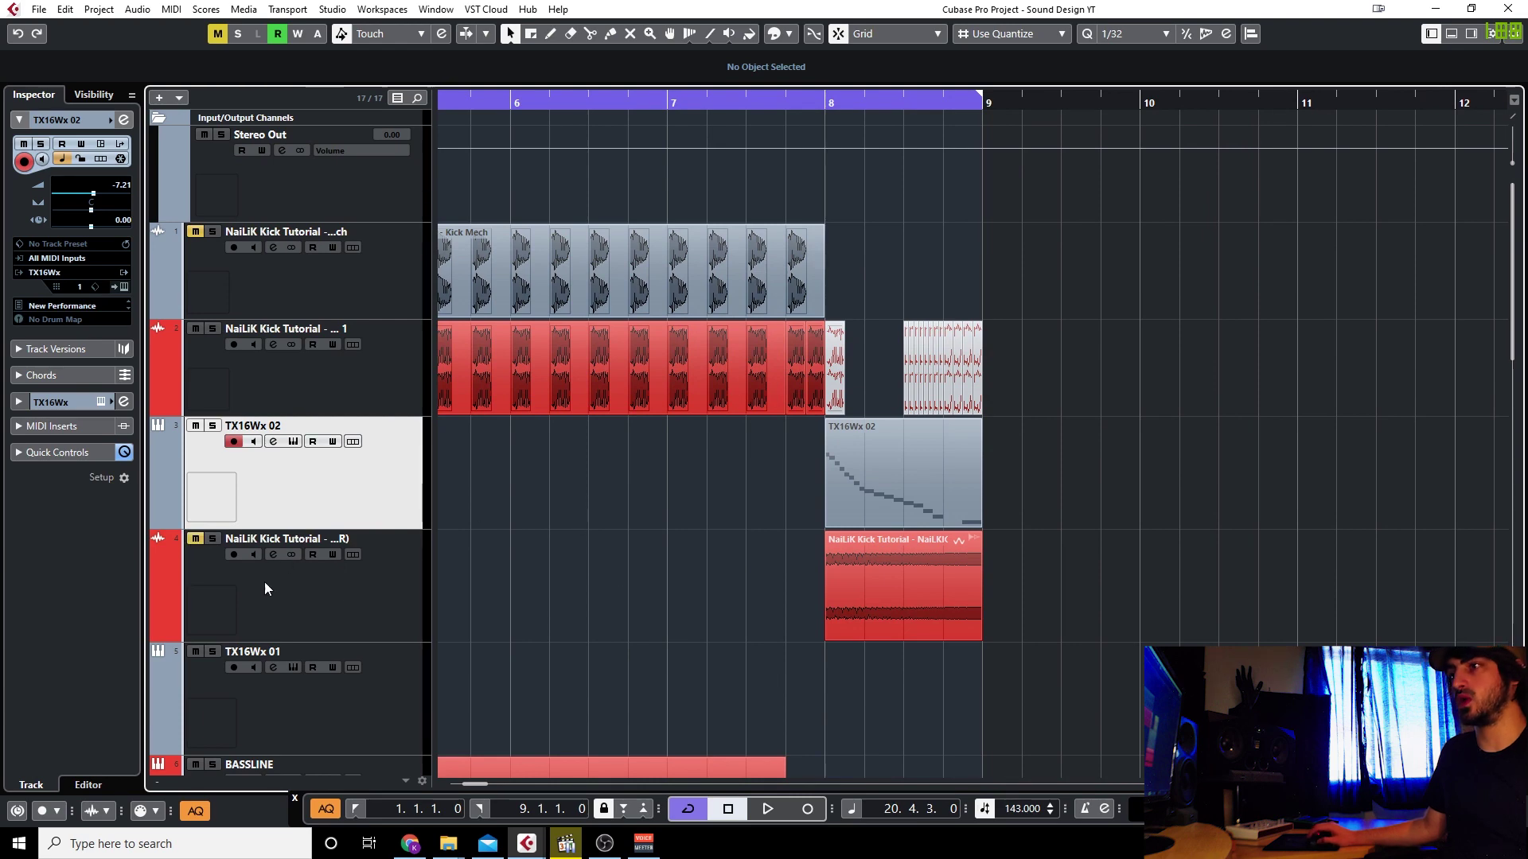
{"action": "scroll", "coordinate": [611, 448], "scroll_direction": "down", "scroll_amount": 3}
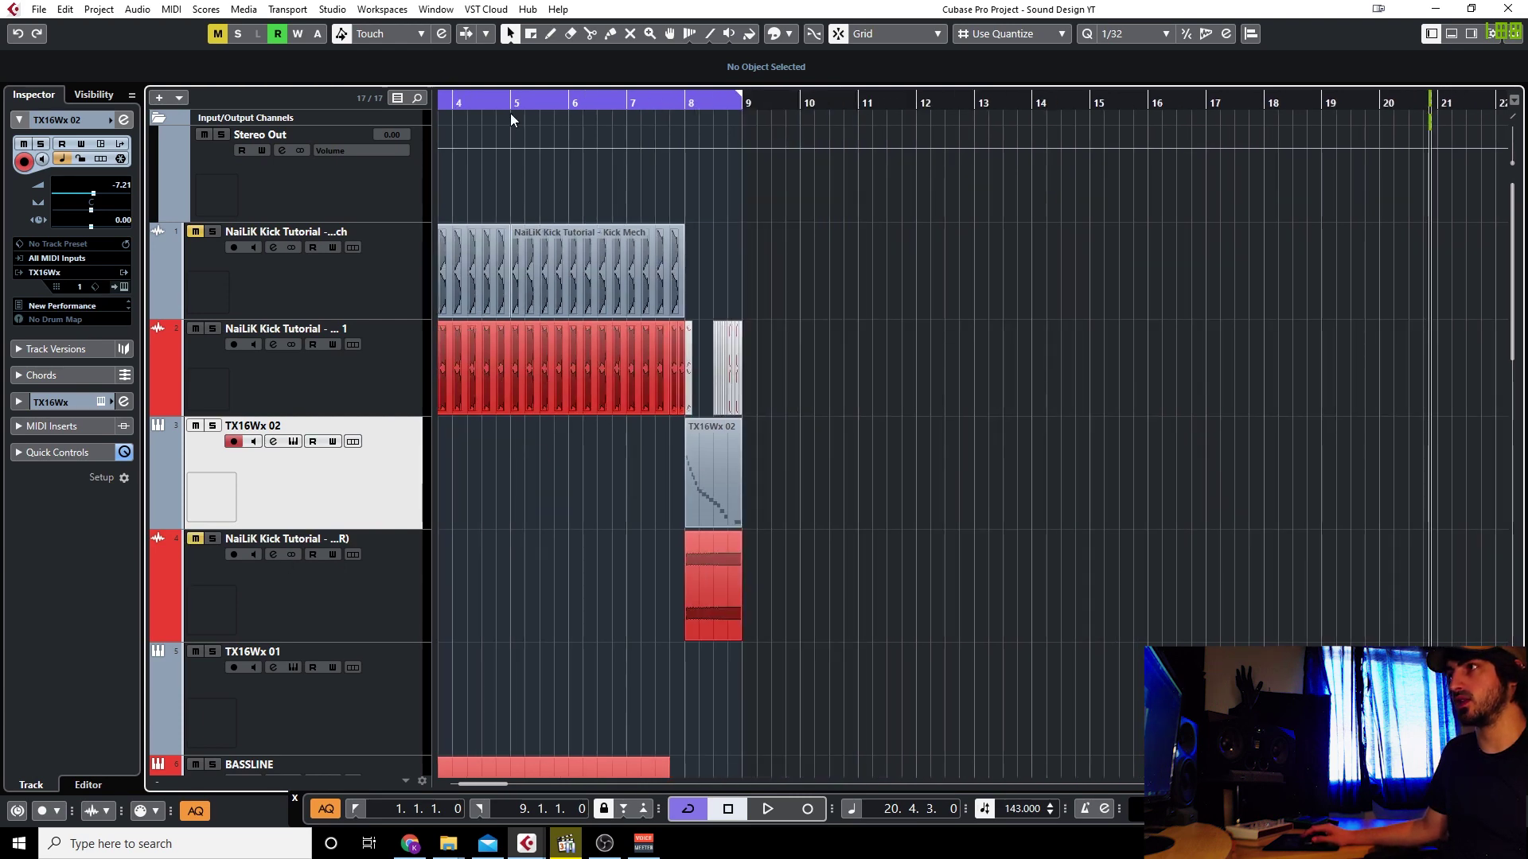
Play the arrangement through bar 8 to hear the descending sampler roll in context.
{"action": "scroll", "coordinate": [593, 487], "scroll_direction": "up", "scroll_amount": 3}
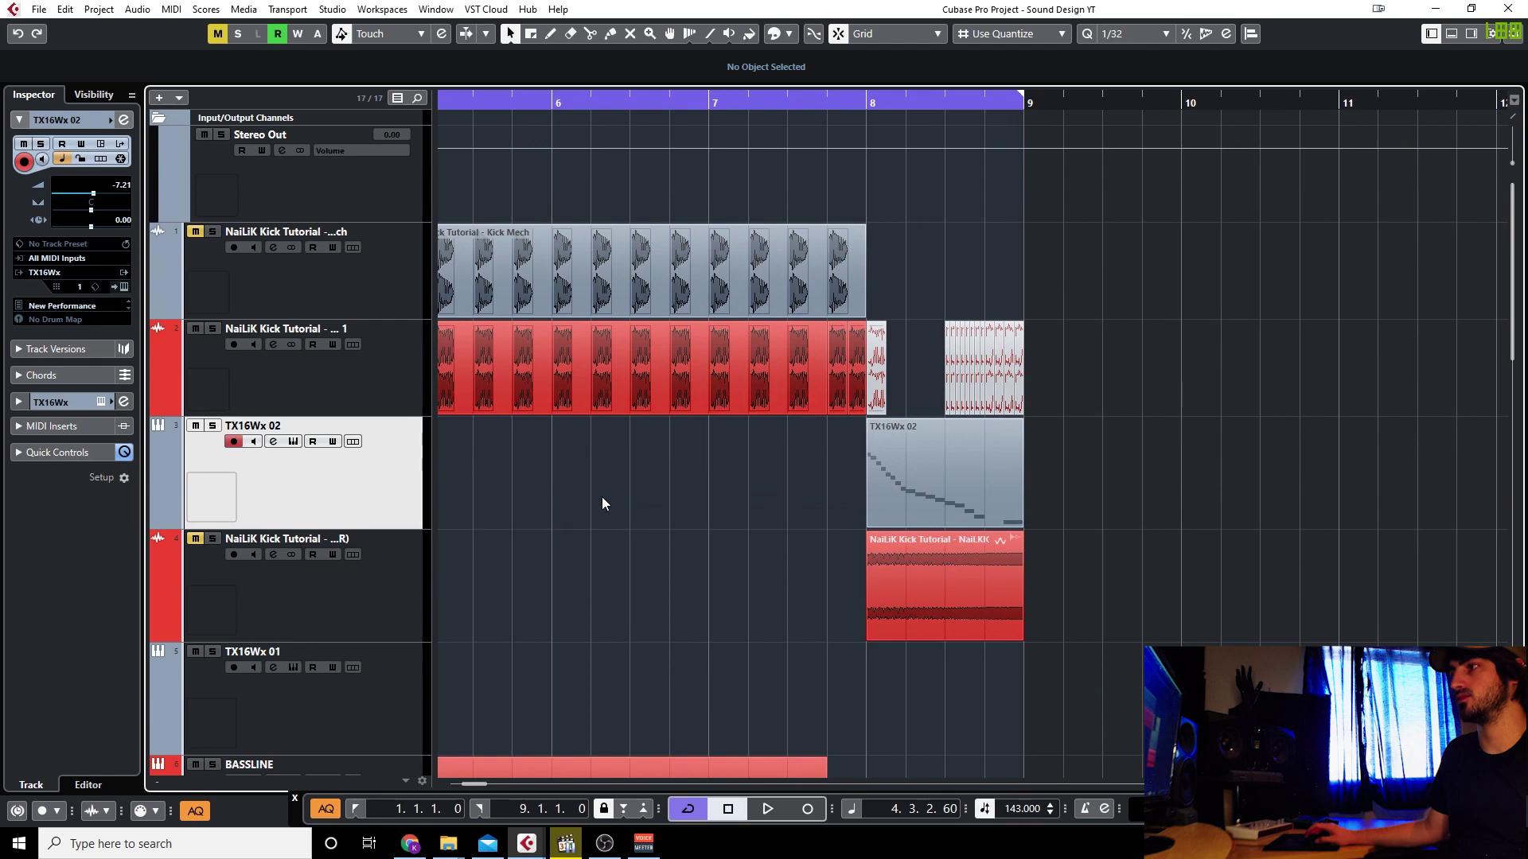
{"action": "key", "text": "space"}
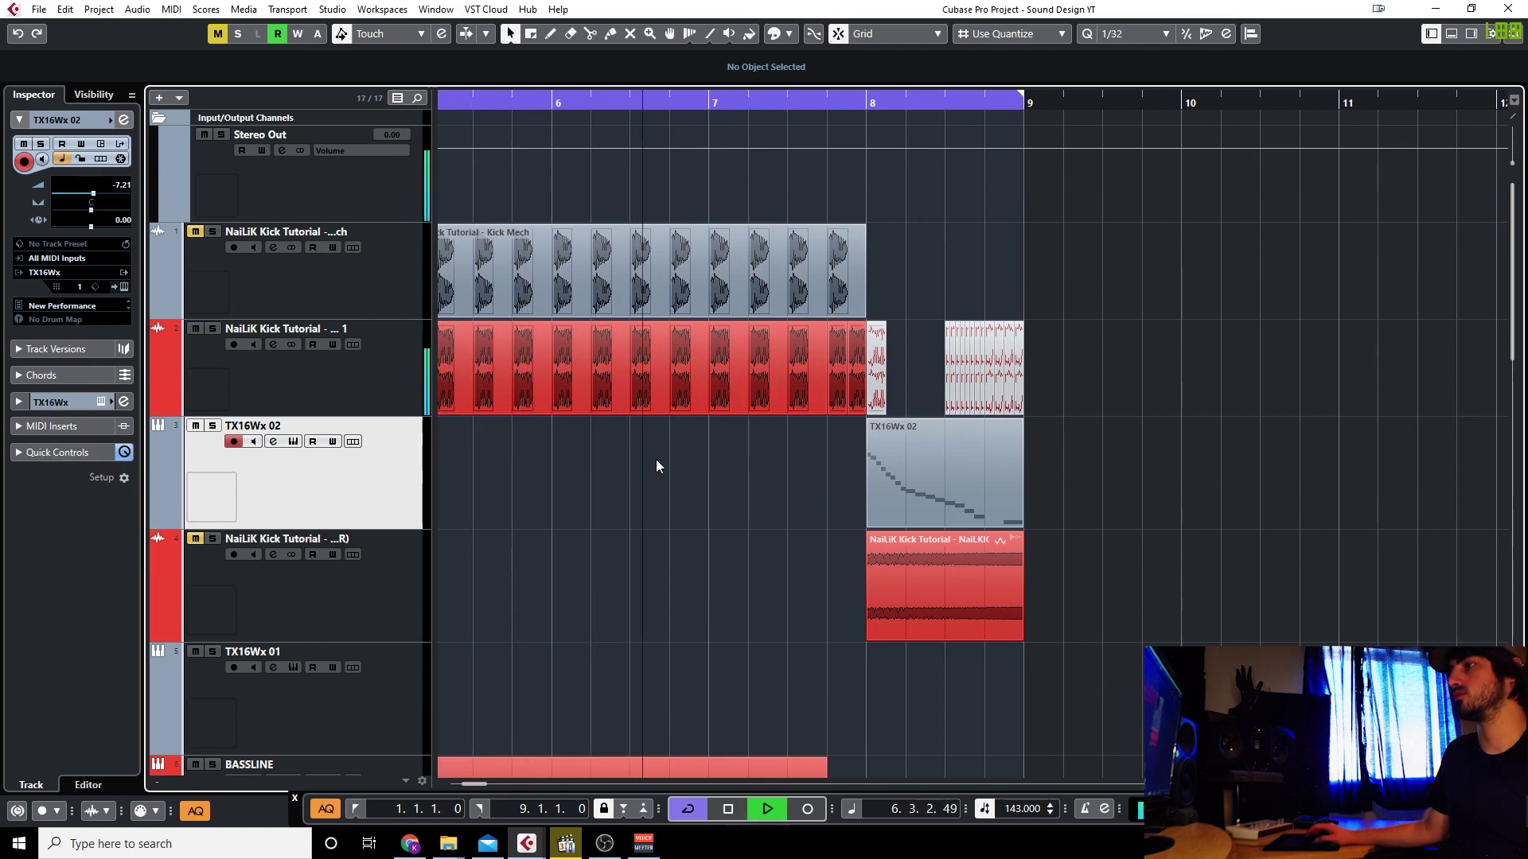
{"action": "scroll", "coordinate": [655, 467], "scroll_direction": "down", "scroll_amount": 2}
{"action": "scroll", "coordinate": [703, 434], "scroll_direction": "up", "scroll_amount": 2}
{"action": "scroll", "coordinate": [747, 430], "scroll_direction": "up", "scroll_amount": 1}
{"action": "scroll", "coordinate": [747, 429], "scroll_direction": "down", "scroll_amount": 2}
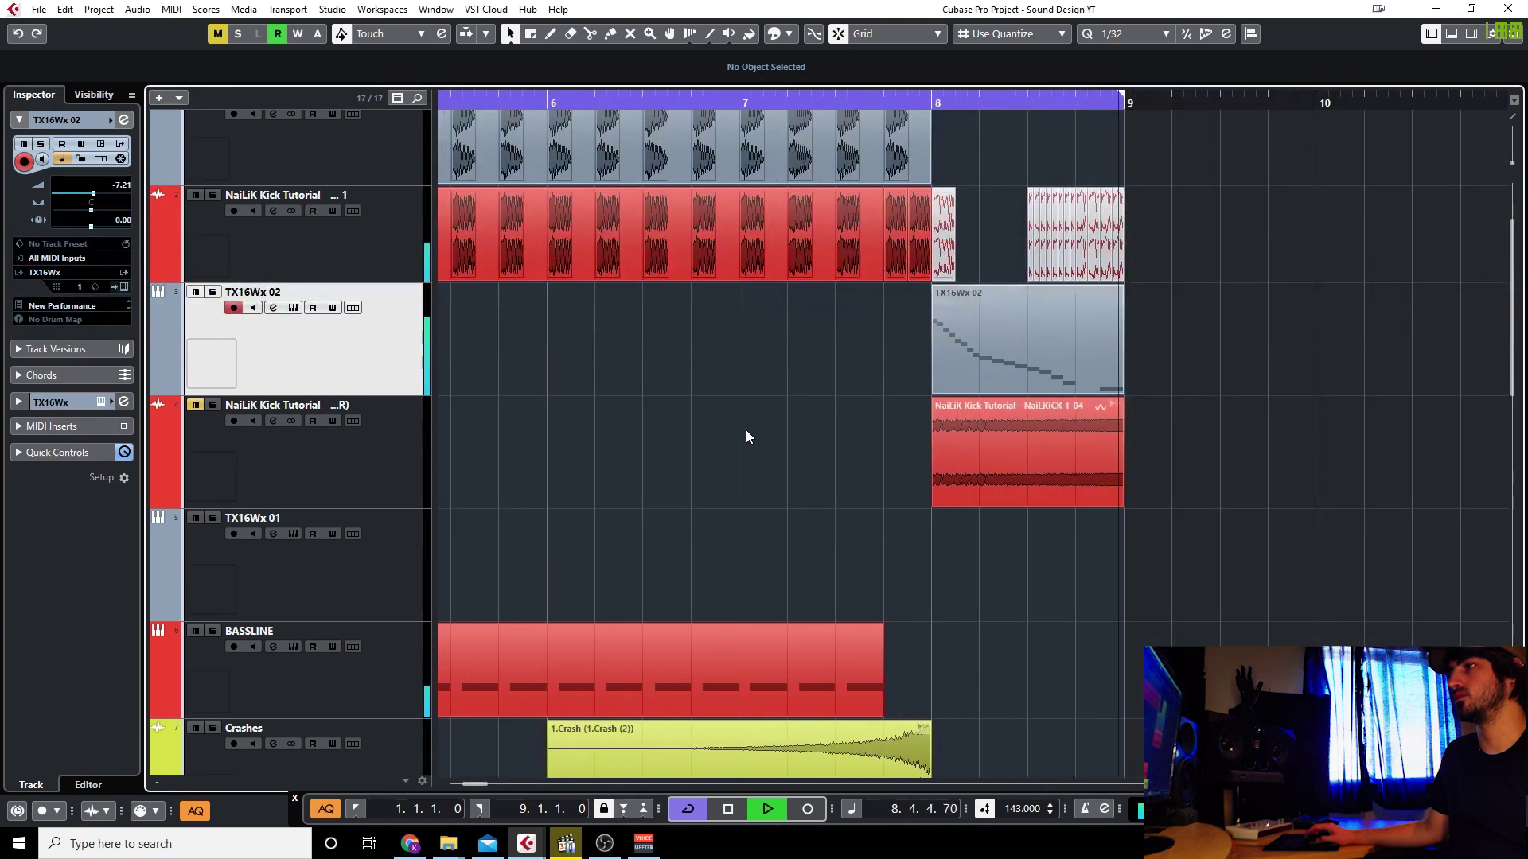
Fill the gap before the roll's final note with C#0 notes at 8.4.1 and 8.4.2, close the Key Editor and replay.
{"action": "double_click", "coordinate": [1089, 365]}
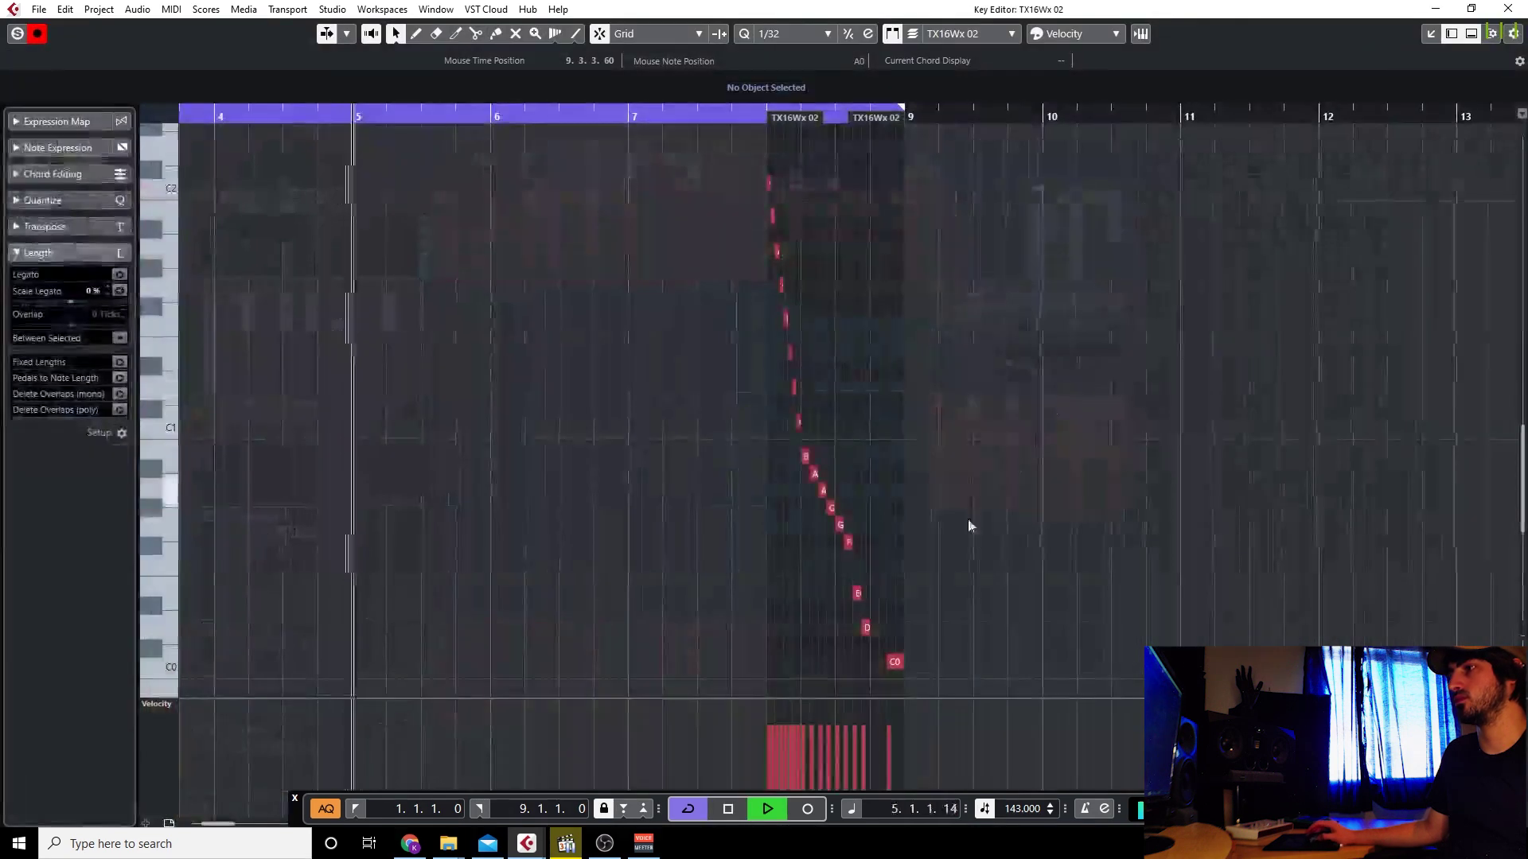
{"action": "key", "text": "space"}
{"action": "scroll", "coordinate": [896, 611], "scroll_direction": "up", "scroll_amount": 6}
{"action": "left_click_drag", "start_coordinate": [799, 632], "coordinate": [845, 654]}
{"action": "key", "text": "ctrl+d"}
{"action": "scroll", "coordinate": [562, 433], "scroll_direction": "down", "scroll_amount": 6}
{"action": "key", "text": "space"}
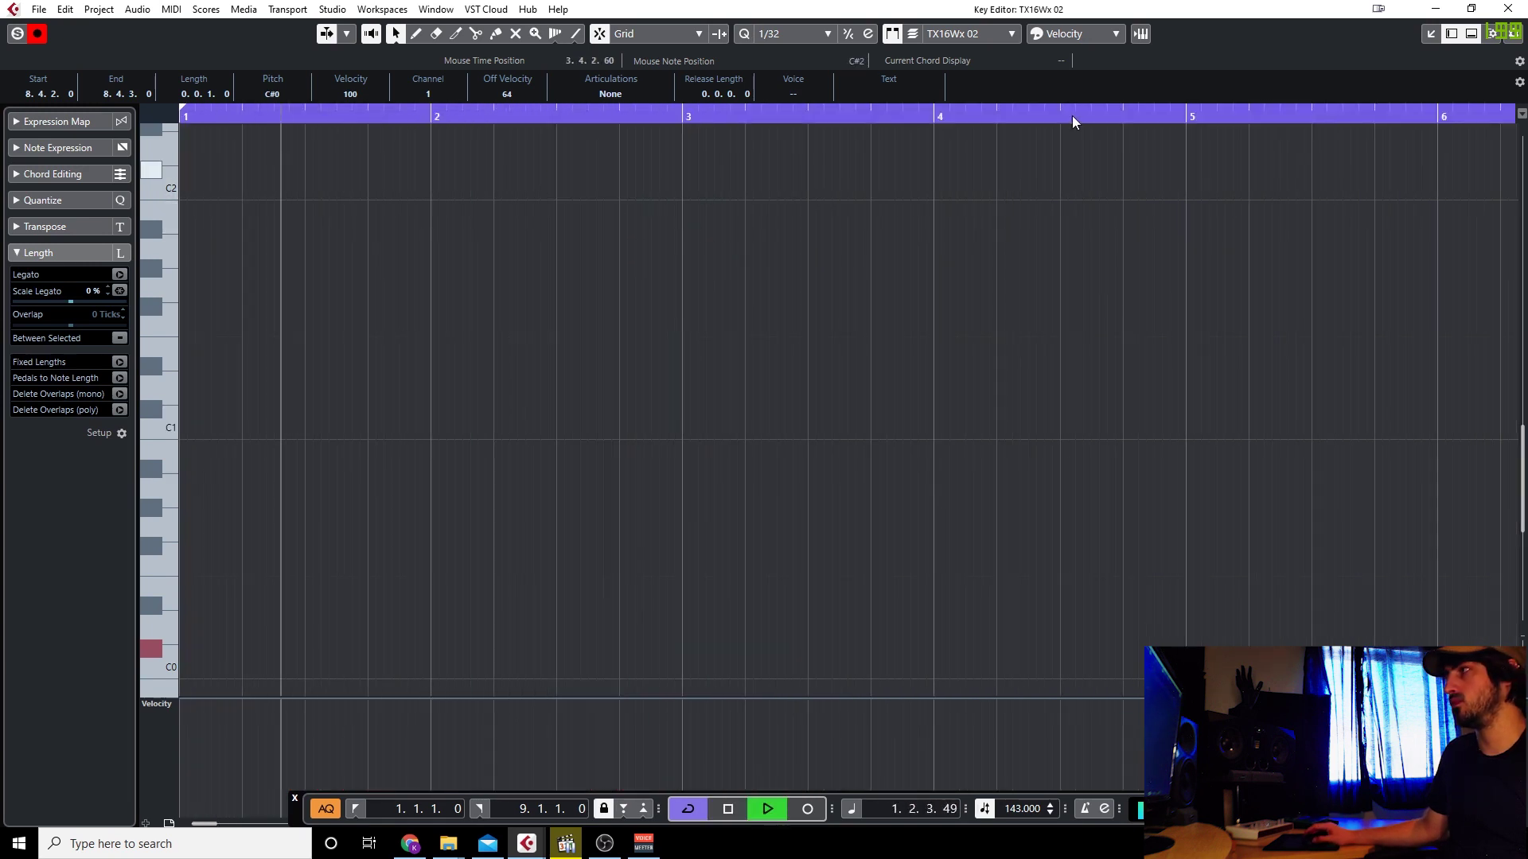
{"action": "left_click", "coordinate": [1509, 8]}
{"action": "key", "text": "space"}
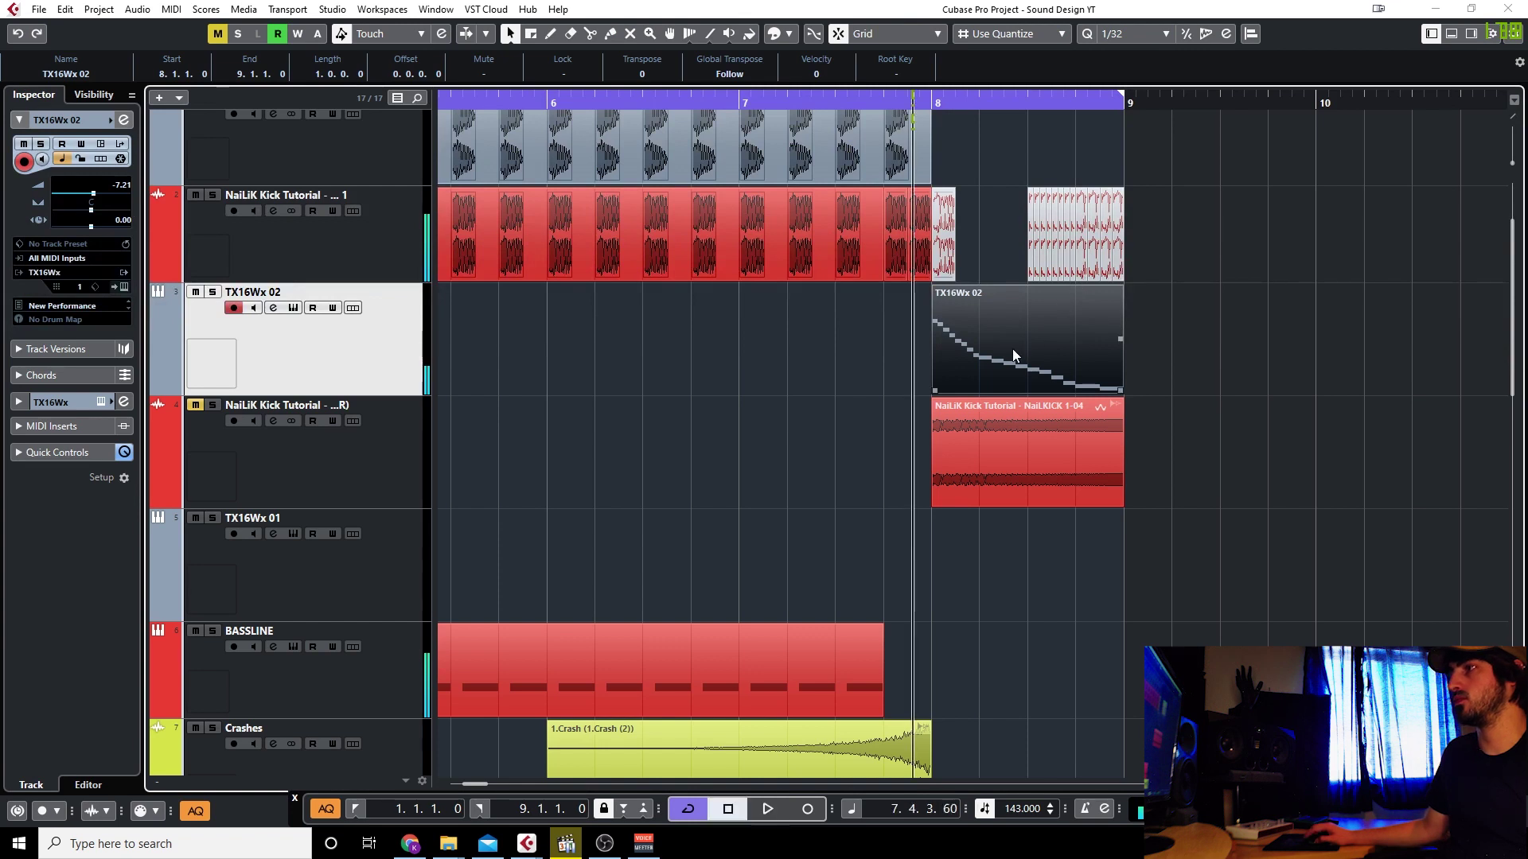
{"action": "key", "text": "space"}
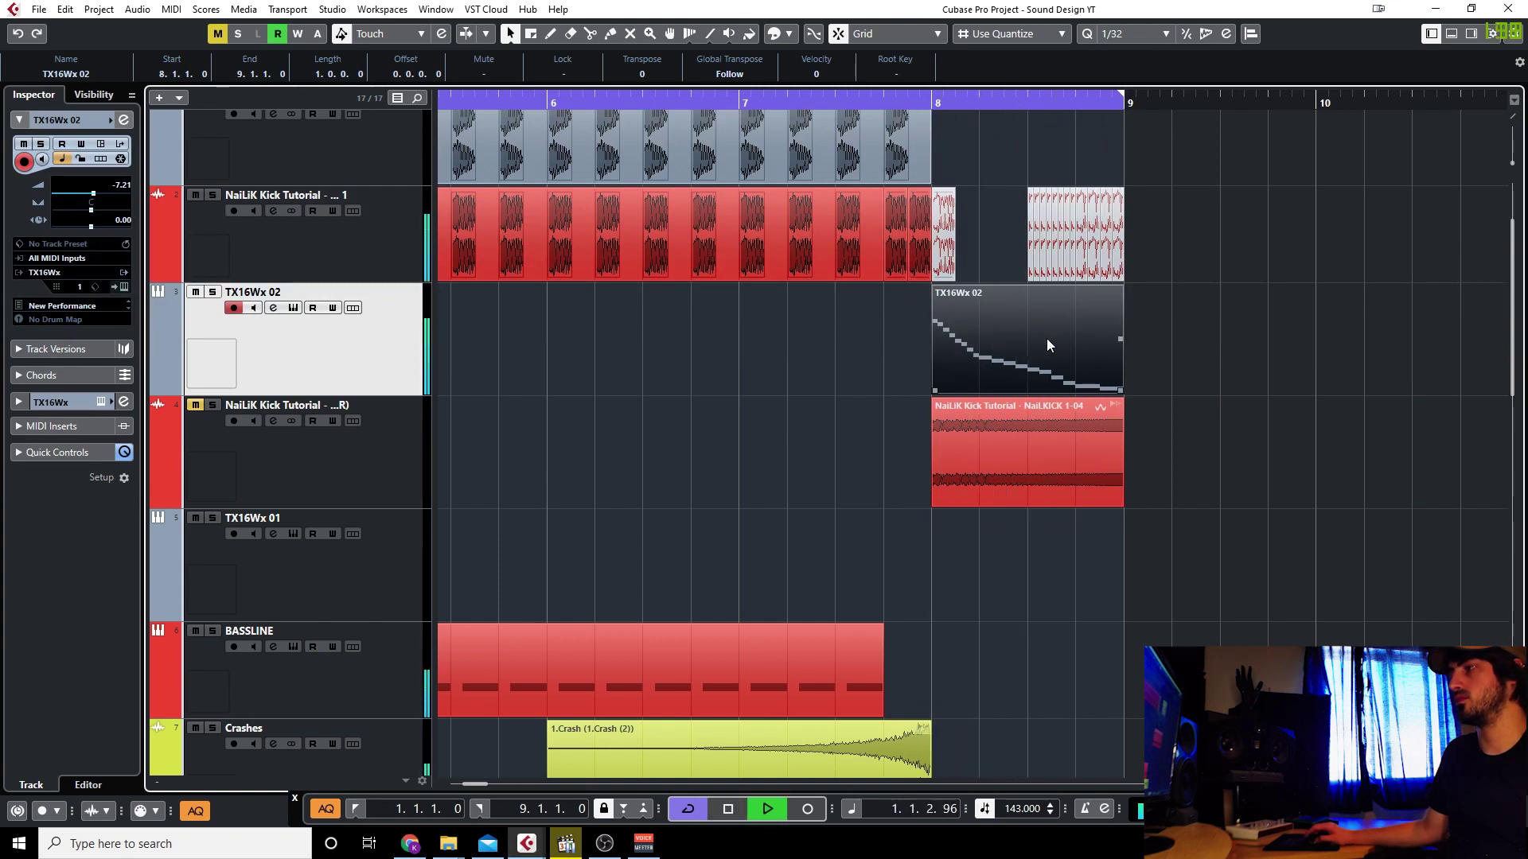
Reopen the TX16Wx 02 part and lower the D0 note at 8.3.4 and the C#0 note at 8.4.1 to C0.
{"action": "double_click", "coordinate": [1029, 364]}
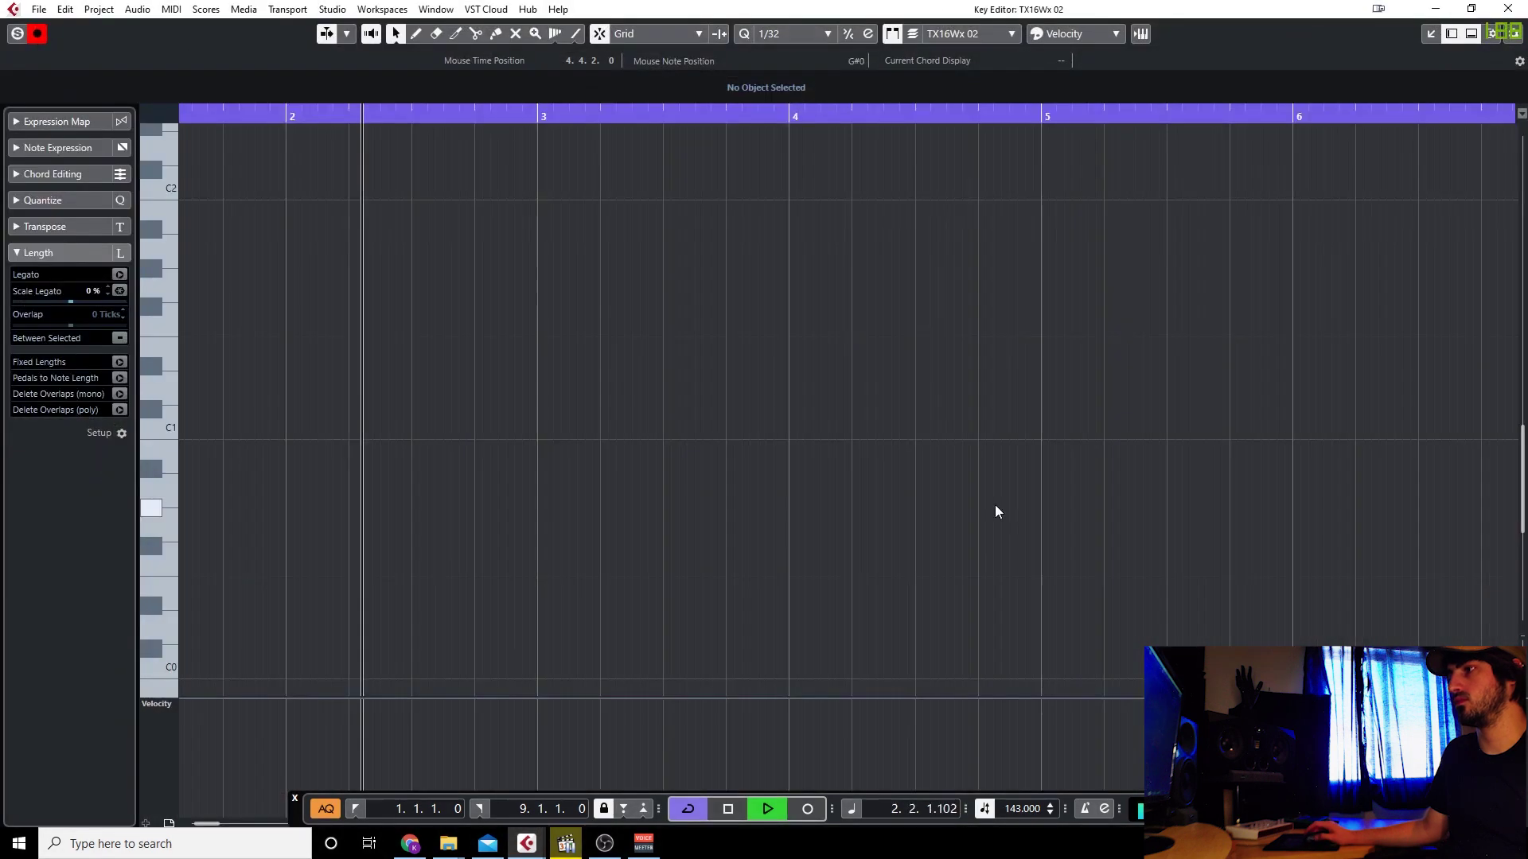
{"action": "key", "text": "space"}
{"action": "scroll", "coordinate": [450, 599], "scroll_direction": "up", "scroll_amount": 1}
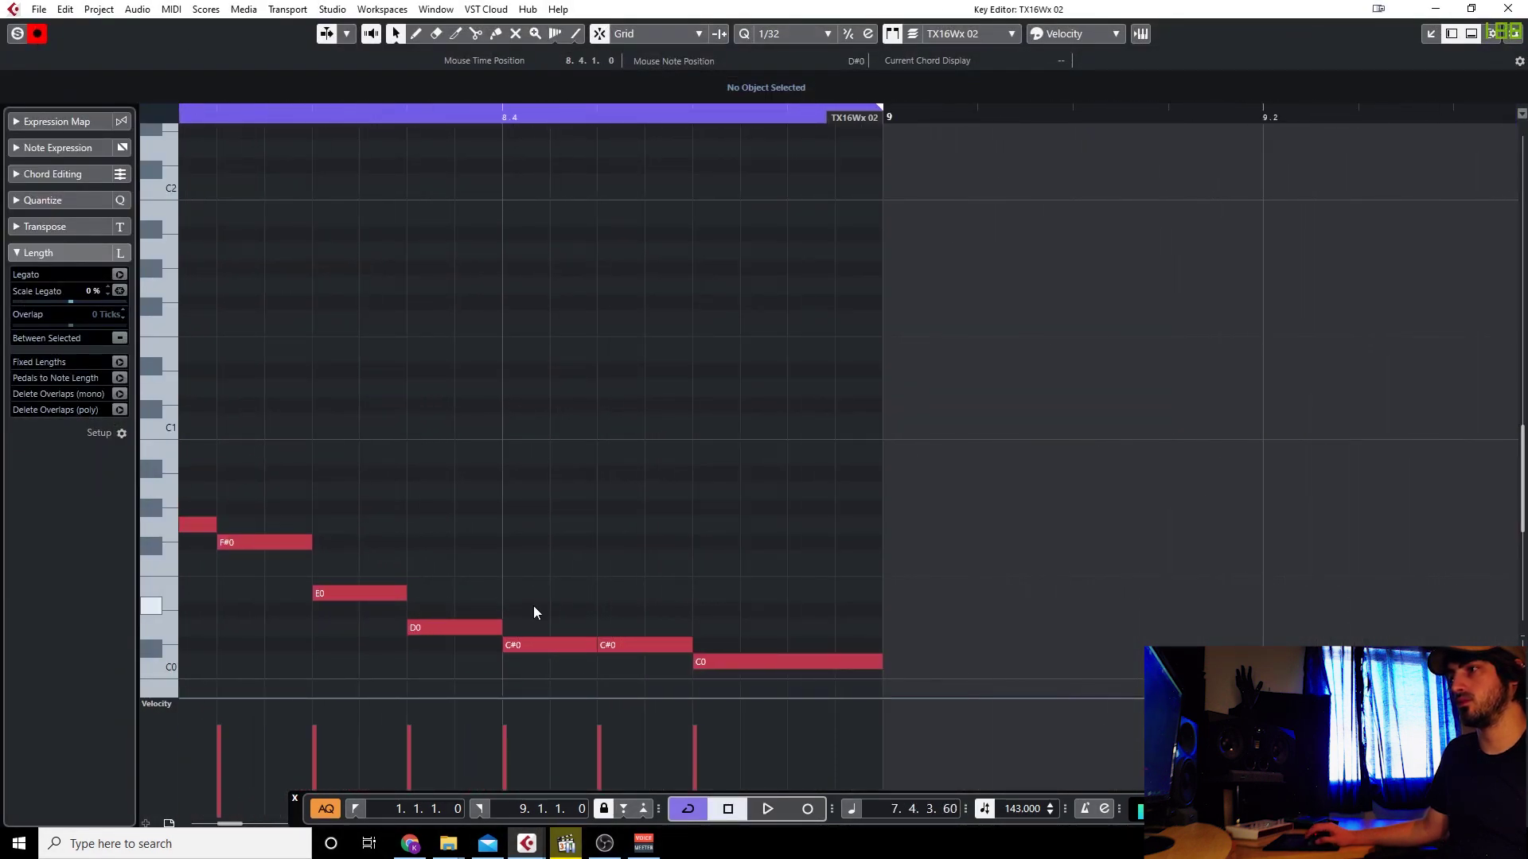
{"action": "left_click", "coordinate": [457, 629]}
{"action": "key", "text": "Down"}
{"action": "key", "text": "Down"}
{"action": "left_click_drag", "start_coordinate": [517, 644], "coordinate": [547, 662]}
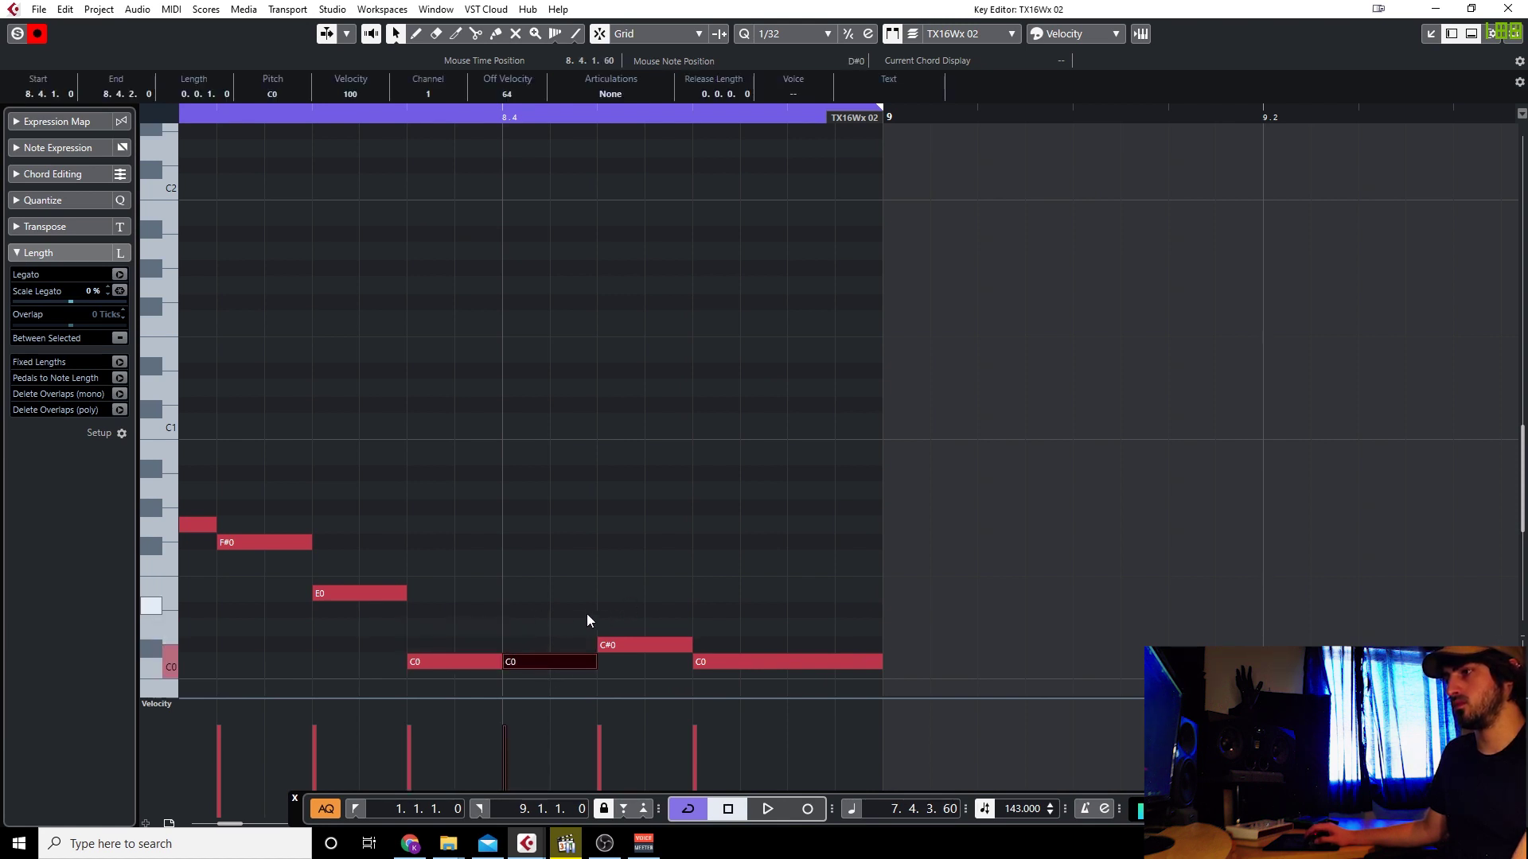
Delete the C#0 note at 8.4.2 and copy the neighbouring C0 note into its place.
{"action": "left_click", "coordinate": [633, 659]}
{"action": "left_click", "coordinate": [633, 652]}
{"action": "key", "text": "Delete"}
{"action": "left_click", "coordinate": [552, 646]}
{"action": "left_click", "coordinate": [538, 663]}
{"action": "left_click", "coordinate": [468, 676]}
{"action": "left_click", "coordinate": [494, 662]}
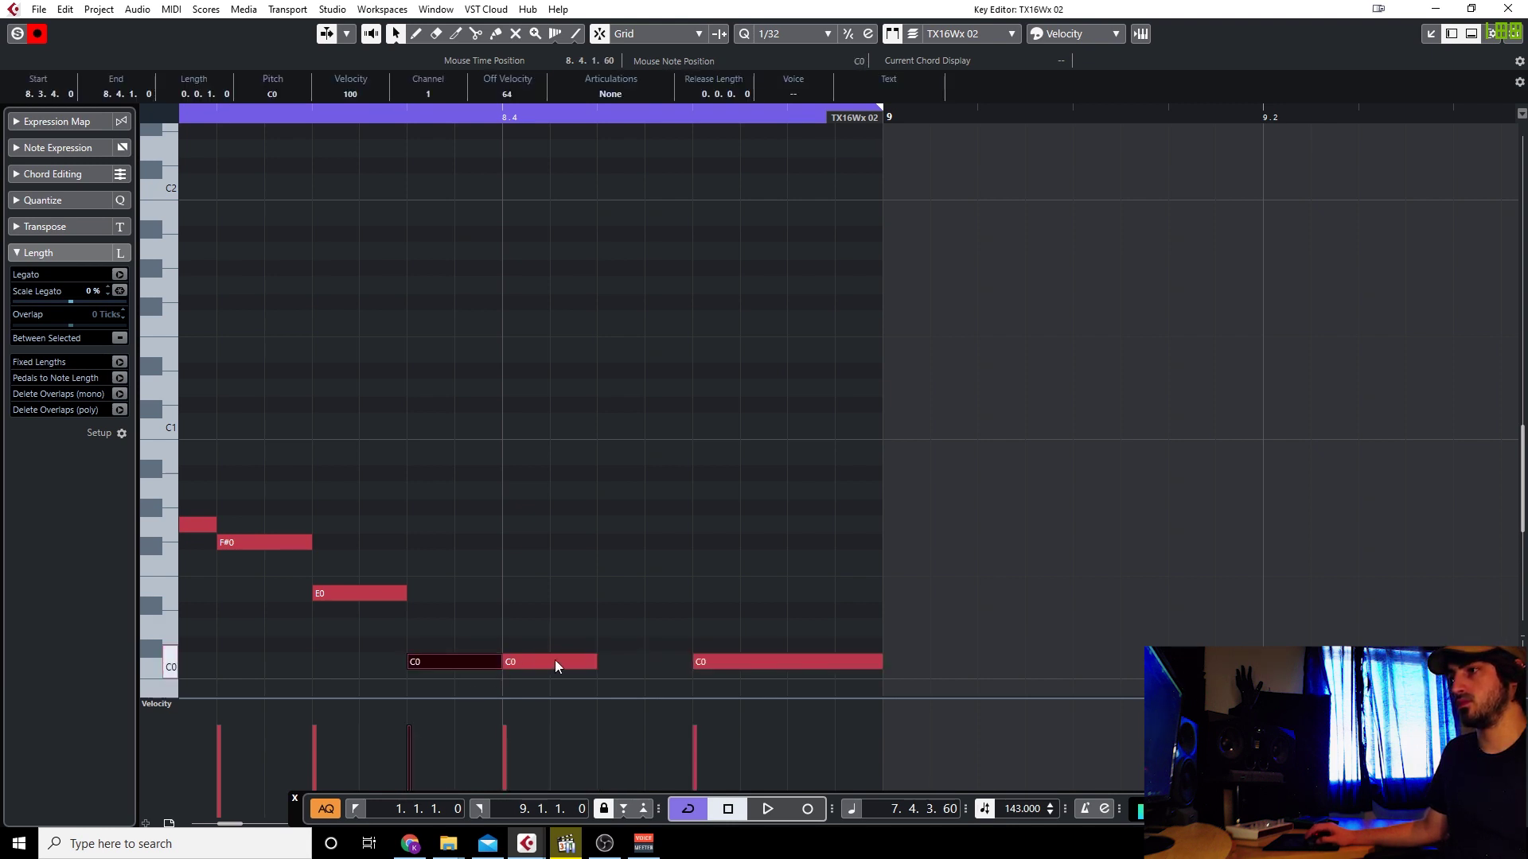
{"action": "left_click_drag", "start_coordinate": [551, 662], "coordinate": [641, 665]}
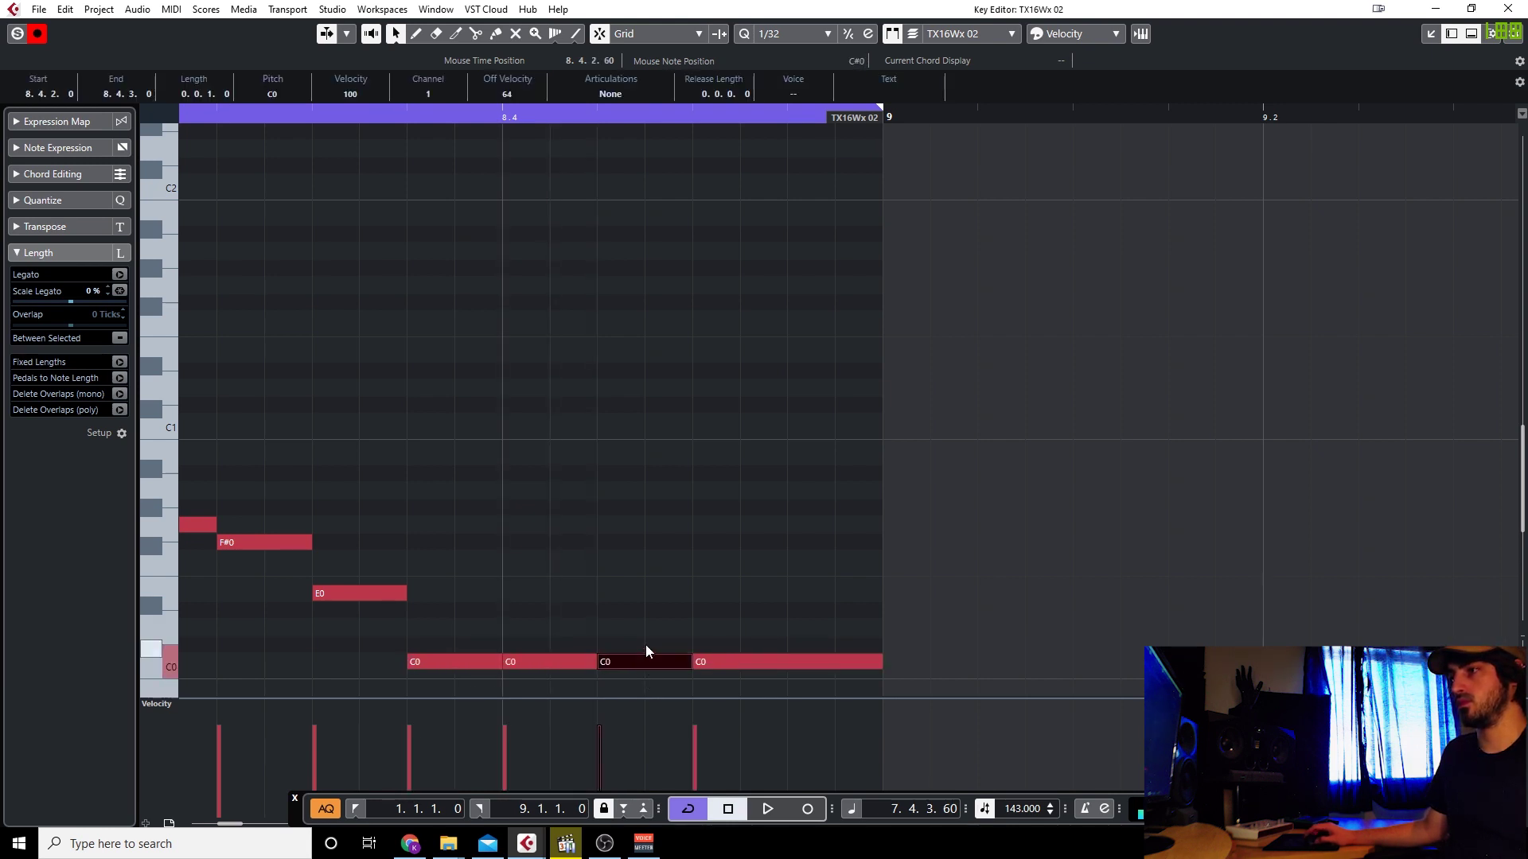
Raise the C0 note at 8.3.4 by two semitones, select the C0 notes after it, and audition the roll.
{"action": "scroll", "coordinate": [435, 561], "scroll_direction": "down", "scroll_amount": 2}
{"action": "left_click_drag", "start_coordinate": [233, 117], "coordinate": [113, 136]}
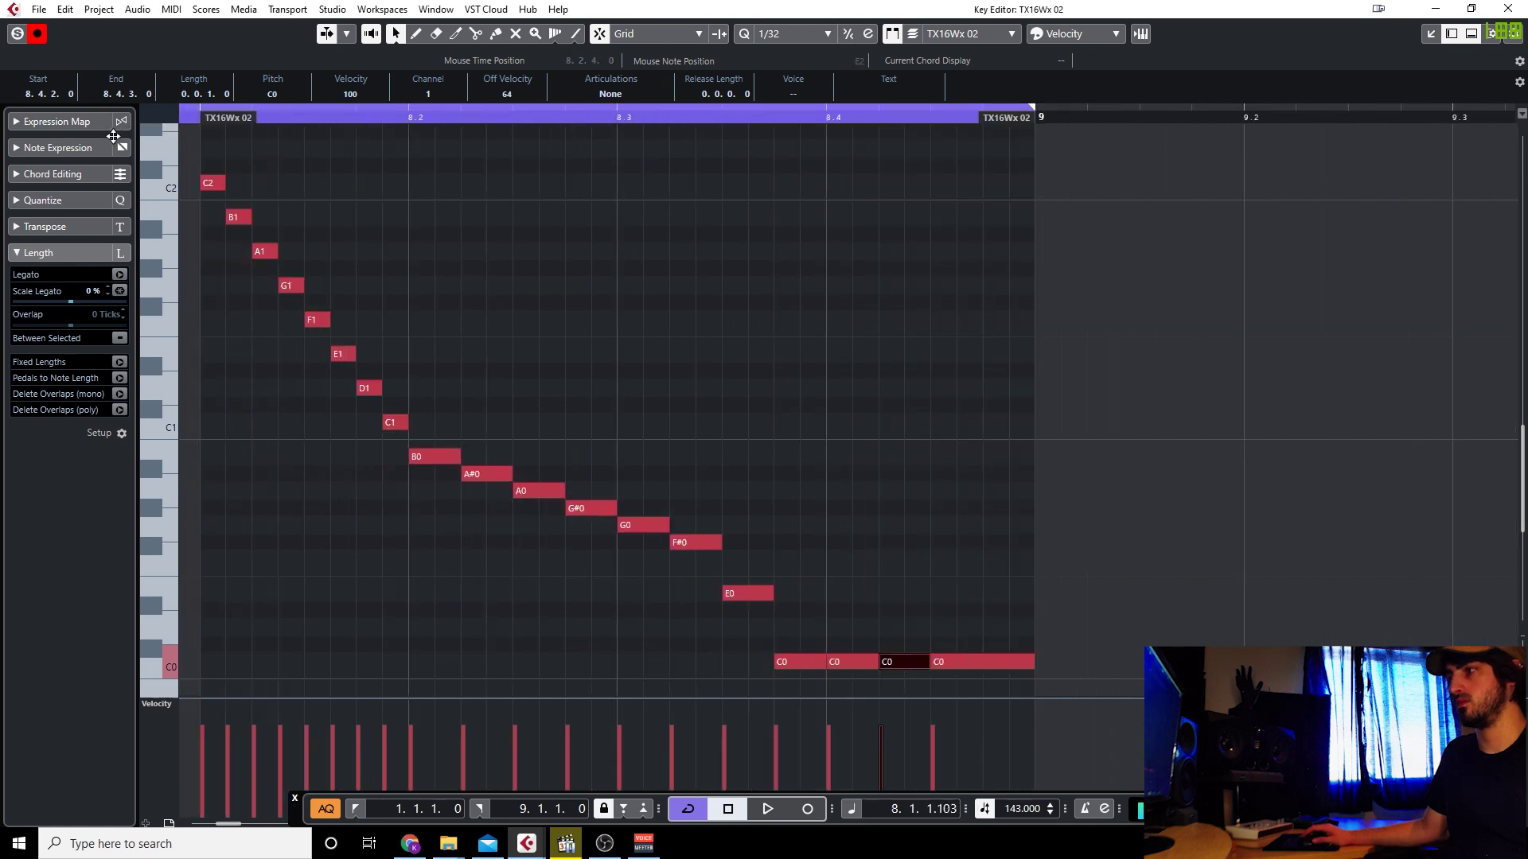
{"action": "key", "text": "space"}
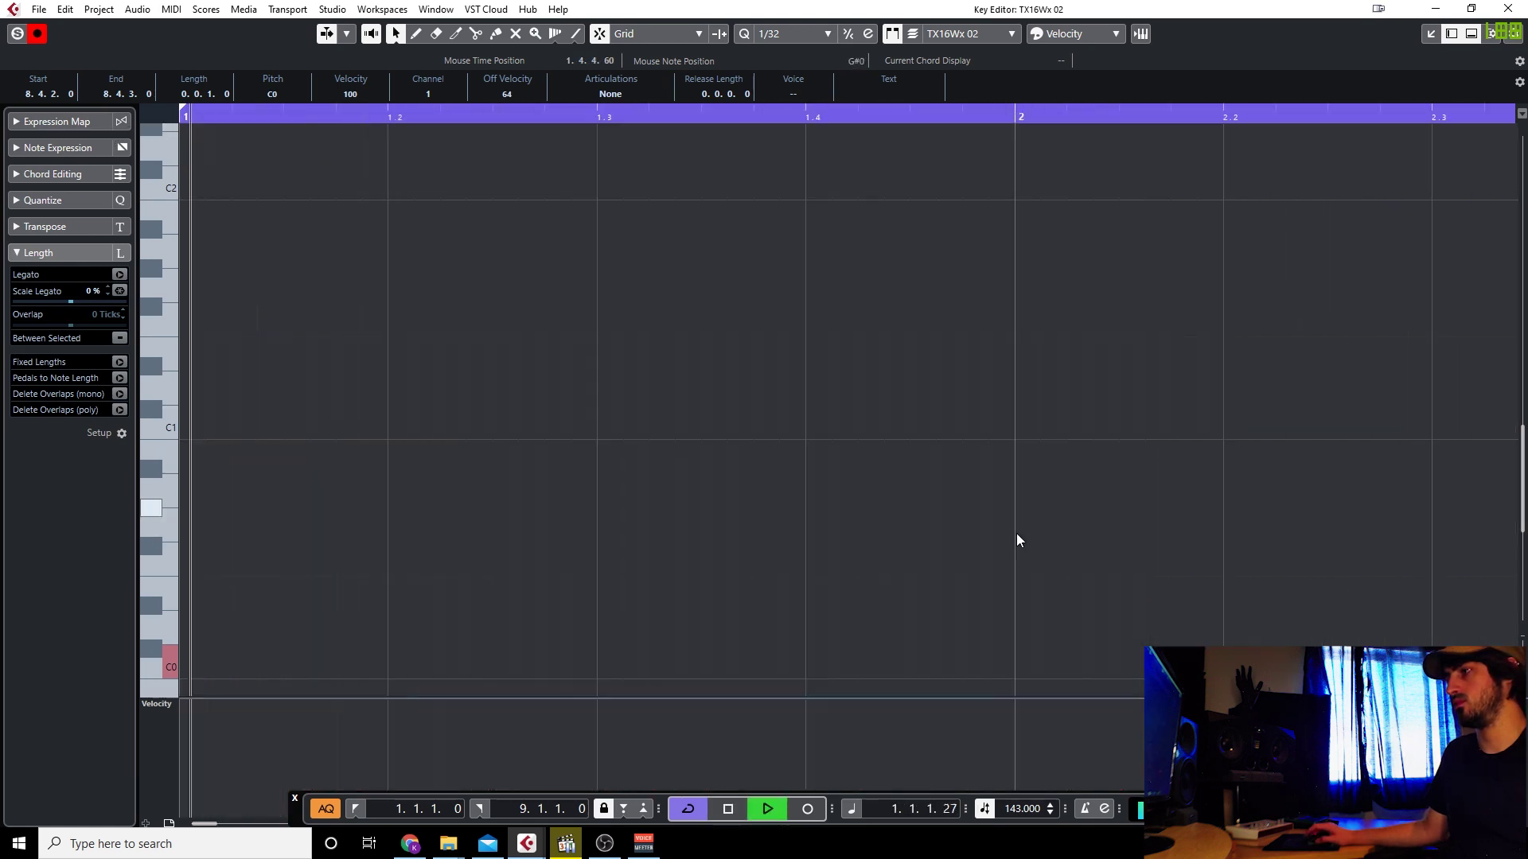
{"action": "key", "text": "space"}
{"action": "key", "text": "space"}
{"action": "left_click", "coordinate": [1000, 662]}
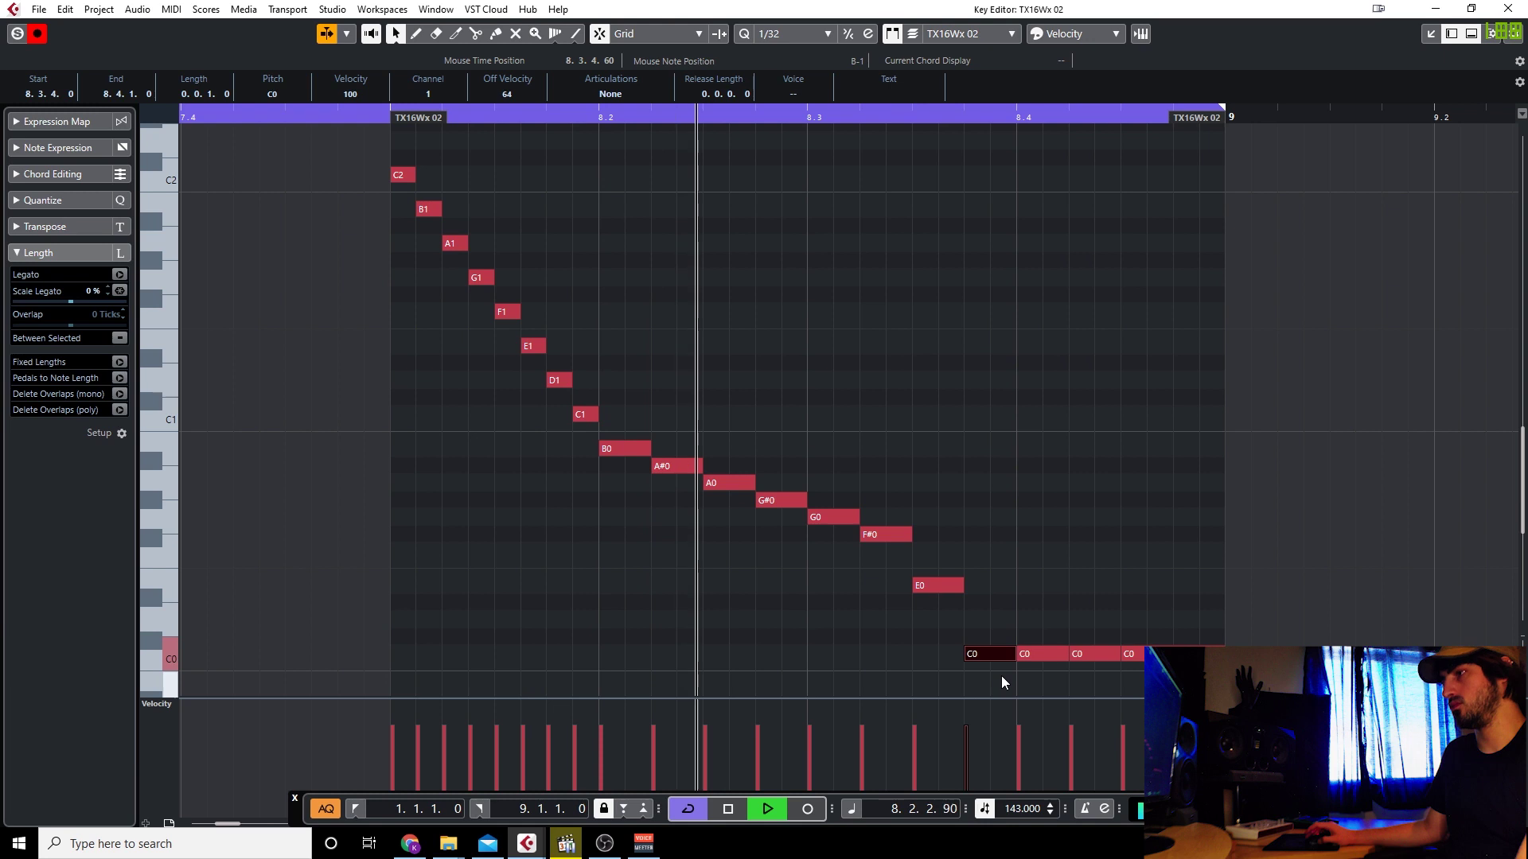
{"action": "key", "text": "Up"}
{"action": "key", "text": "Up"}
{"action": "left_click_drag", "start_coordinate": [1042, 618], "coordinate": [1206, 655]}
{"action": "key", "text": "space"}
{"action": "key", "text": "space"}
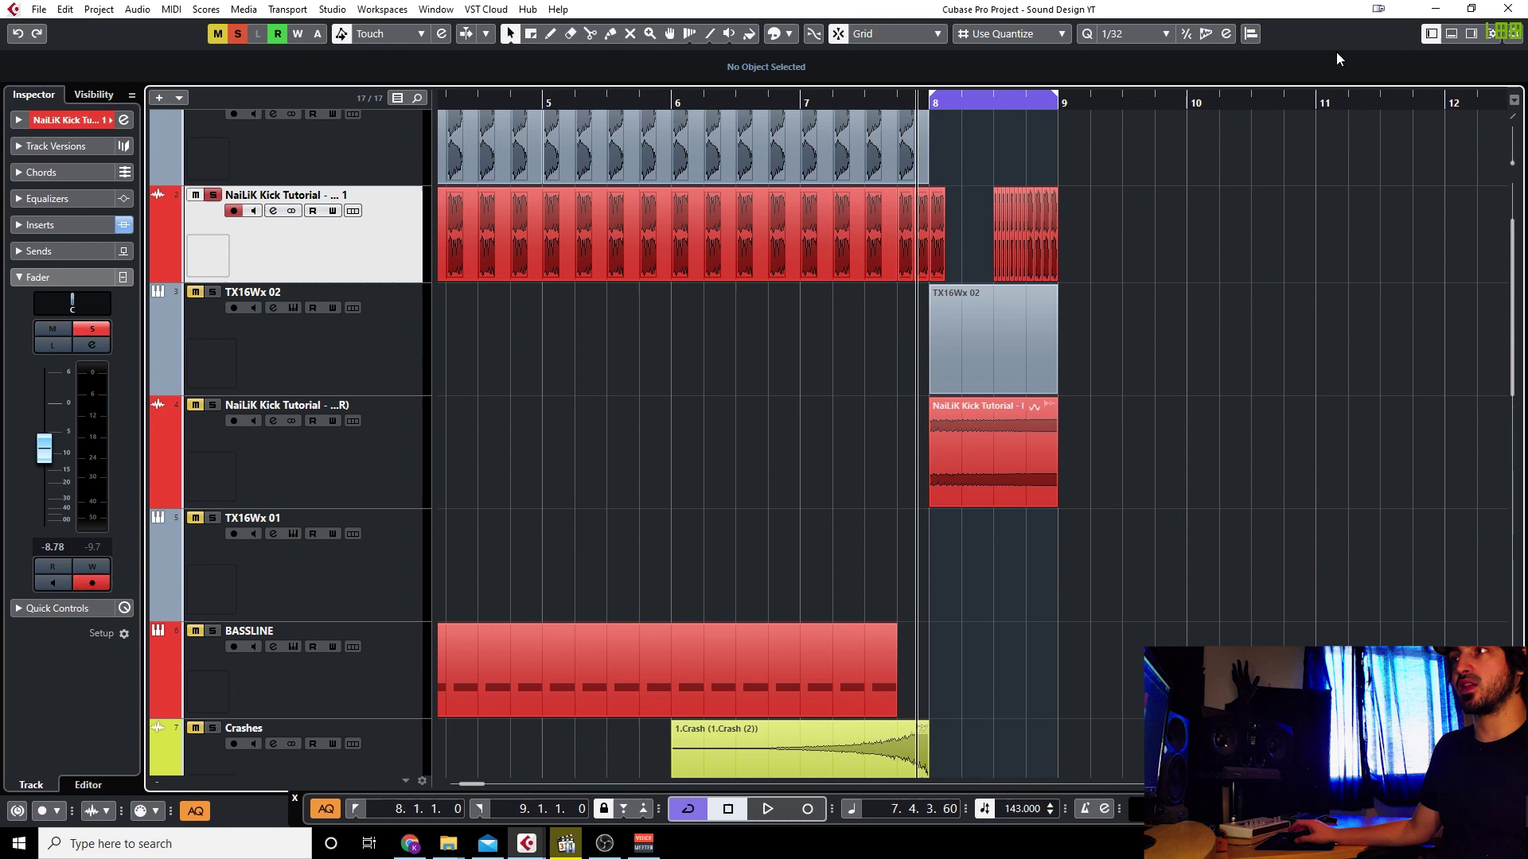
{"action": "left_click", "coordinate": [939, 297]}
{"action": "left_click", "coordinate": [967, 330]}
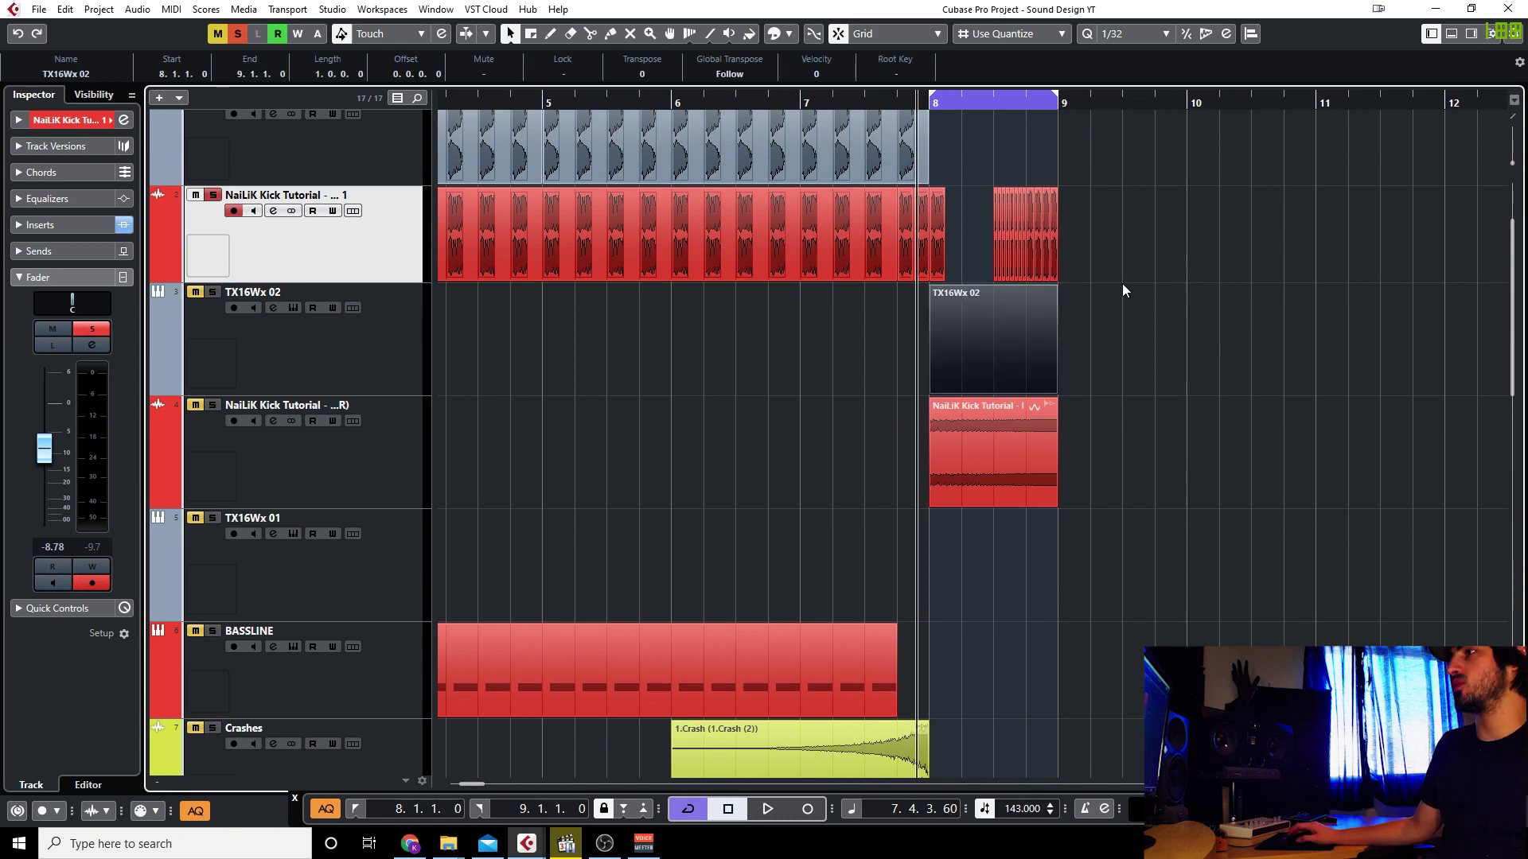
{"action": "scroll", "coordinate": [949, 232], "scroll_direction": "up", "scroll_amount": 10}
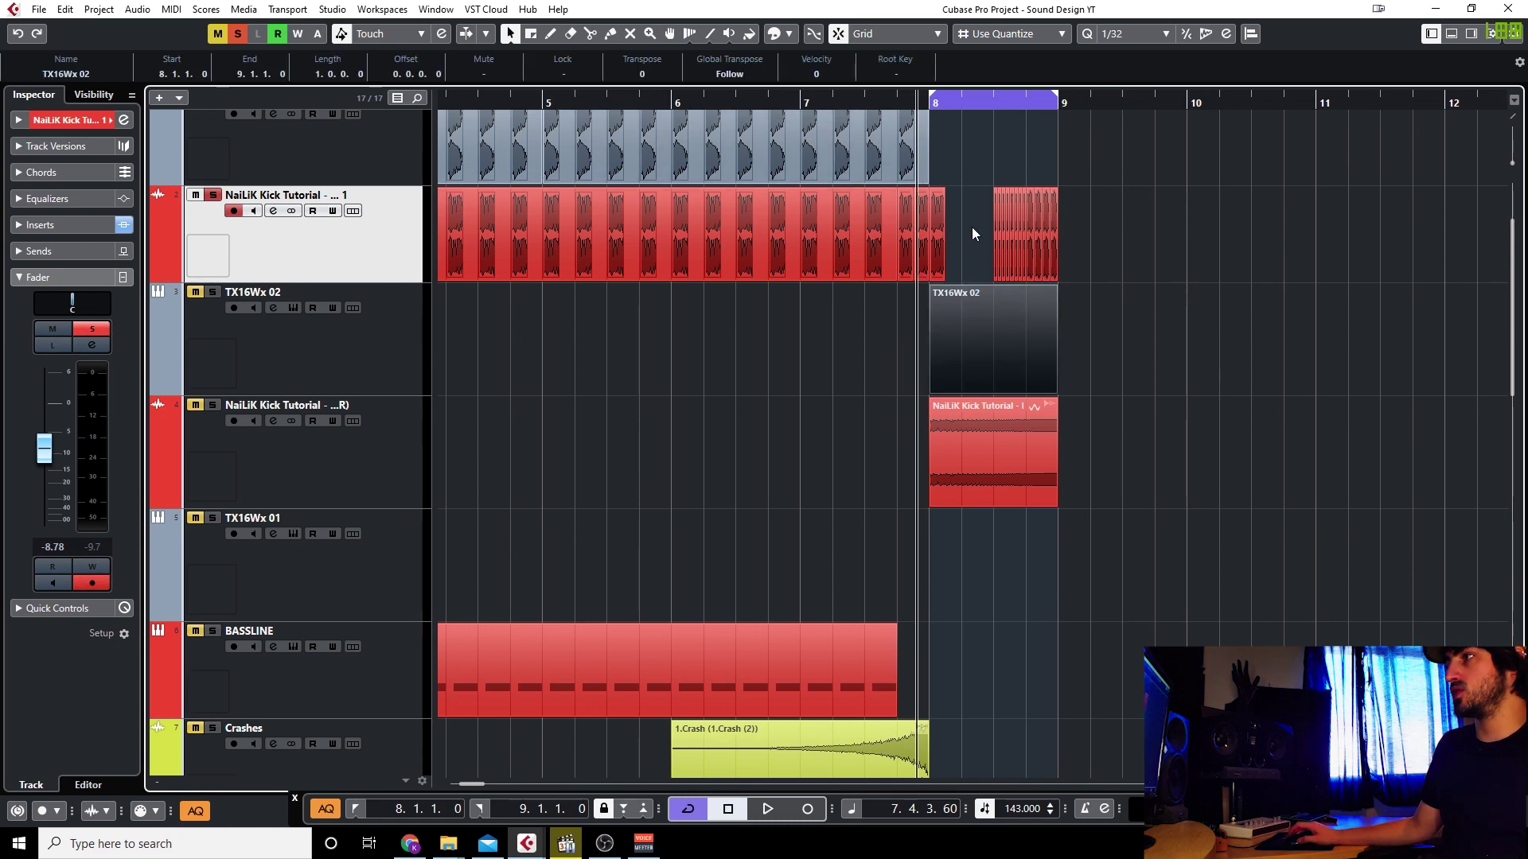
{"action": "scroll", "coordinate": [945, 212], "scroll_direction": "down", "scroll_amount": 8}
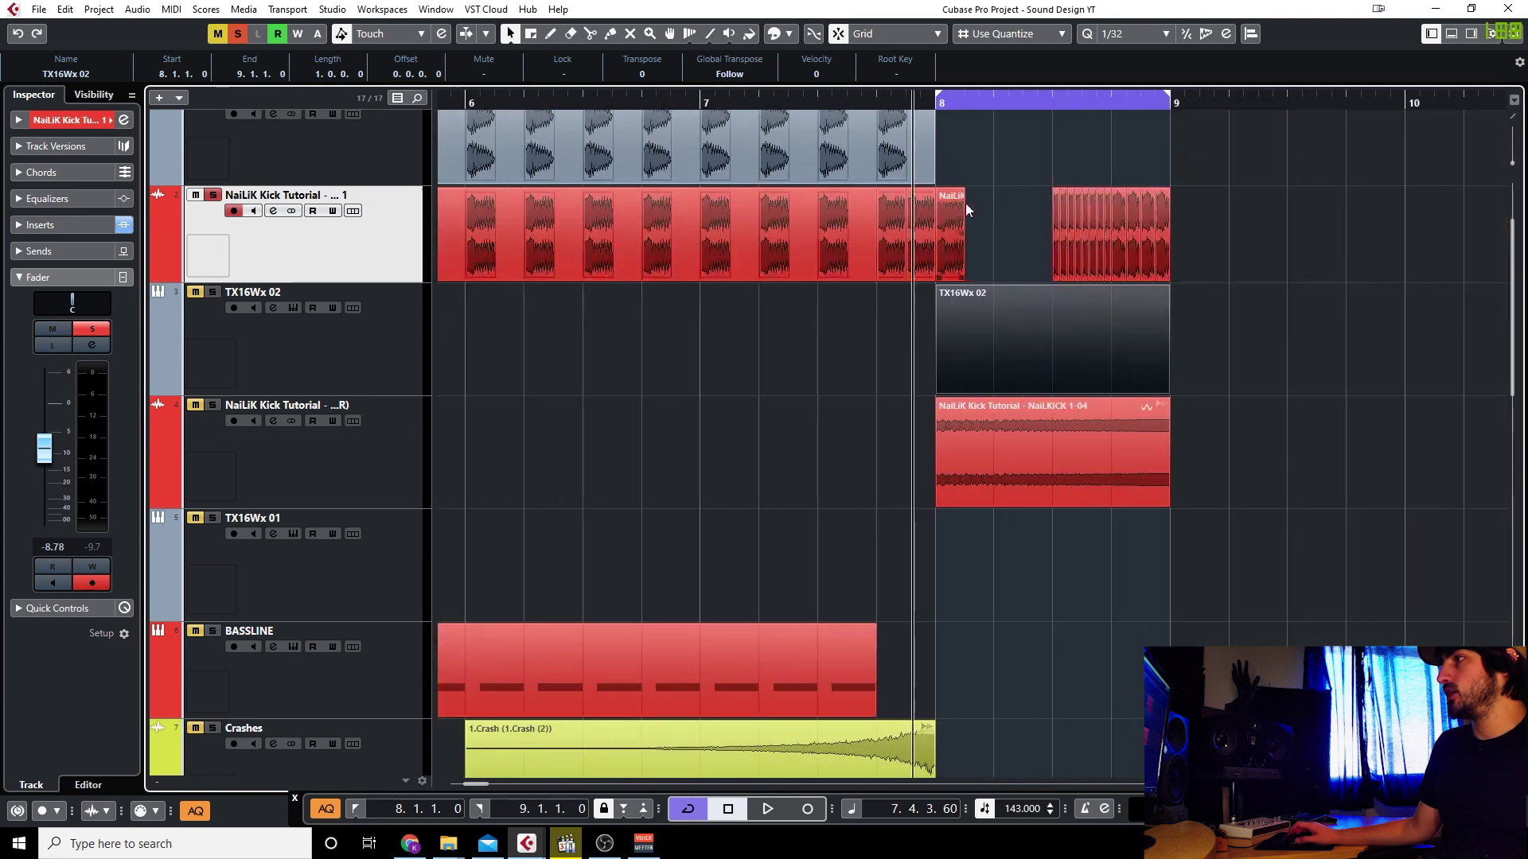
{"action": "scroll", "coordinate": [1004, 185], "scroll_direction": "up", "scroll_amount": 3}
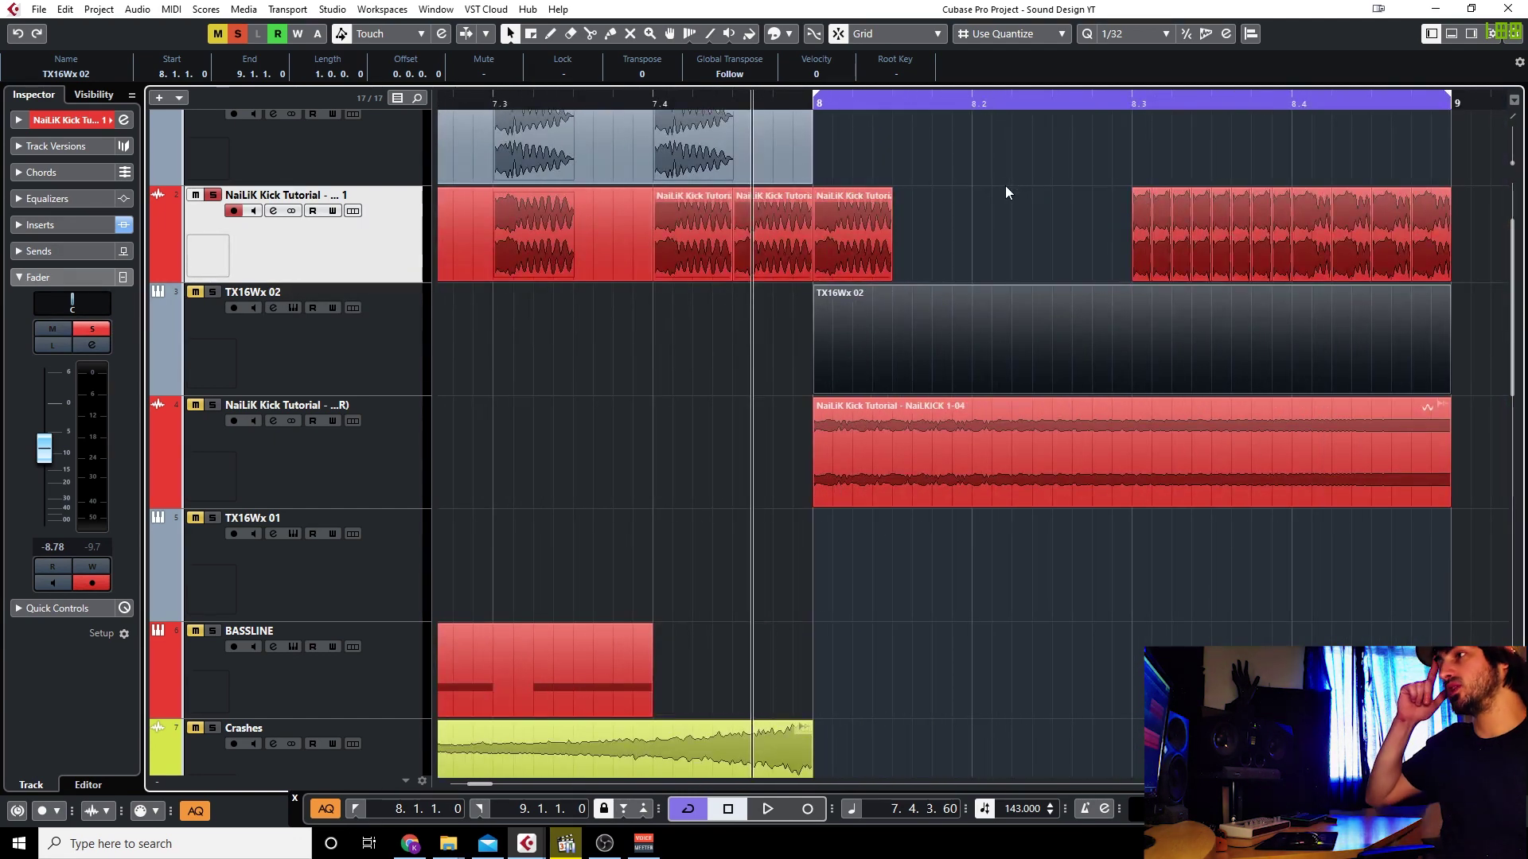
Load iZotope Stutter Edit into the fourth insert slot of the soloed kick track and close the channel settings.
{"action": "left_click", "coordinate": [274, 211]}
{"action": "left_click", "coordinate": [476, 261]}
{"action": "type", "text": "stutt"}
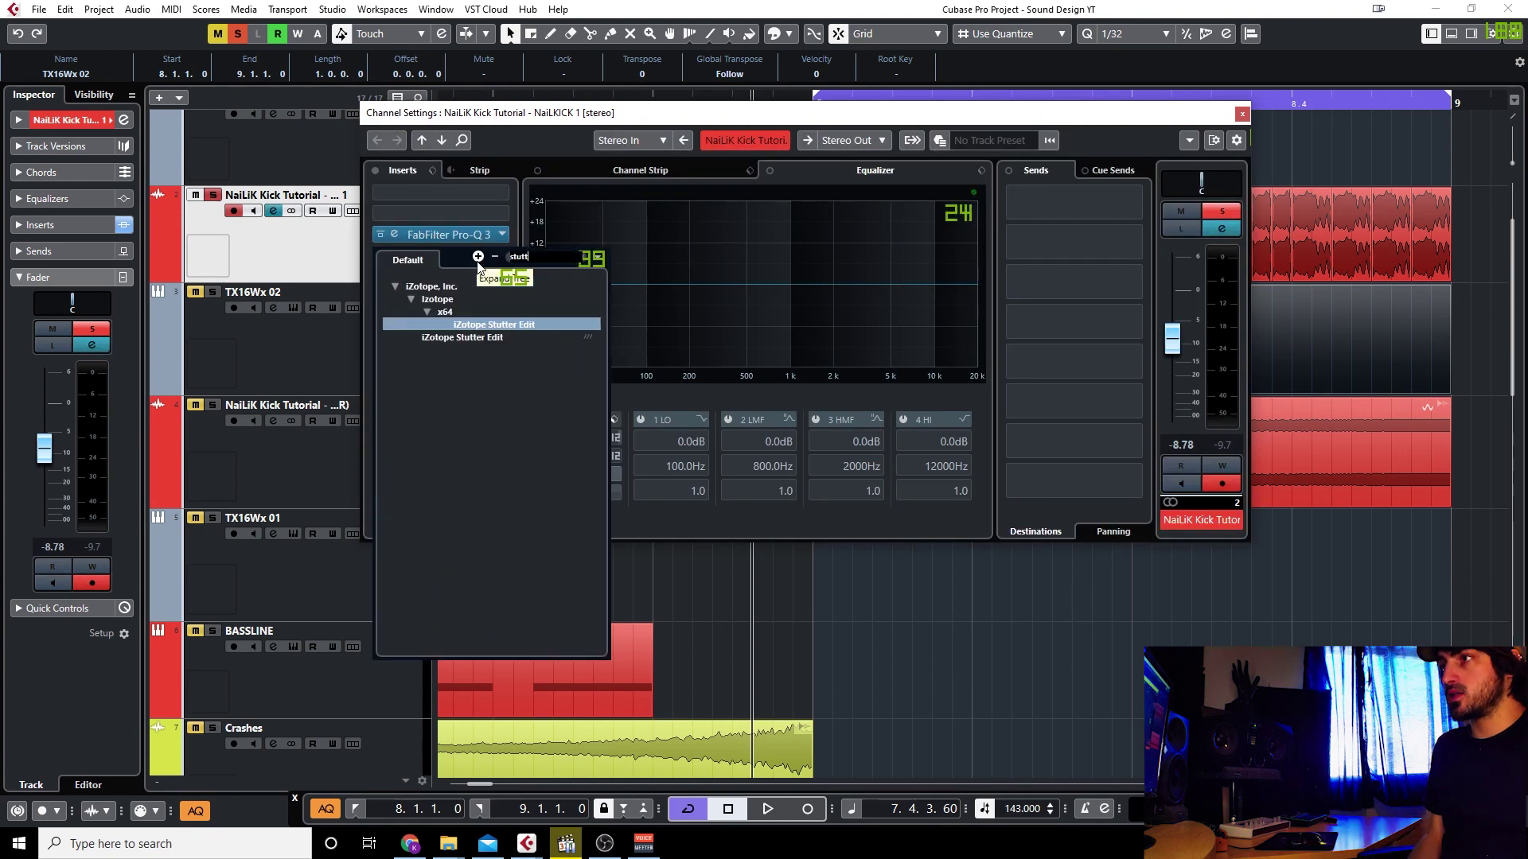
{"action": "left_click", "coordinate": [495, 325]}
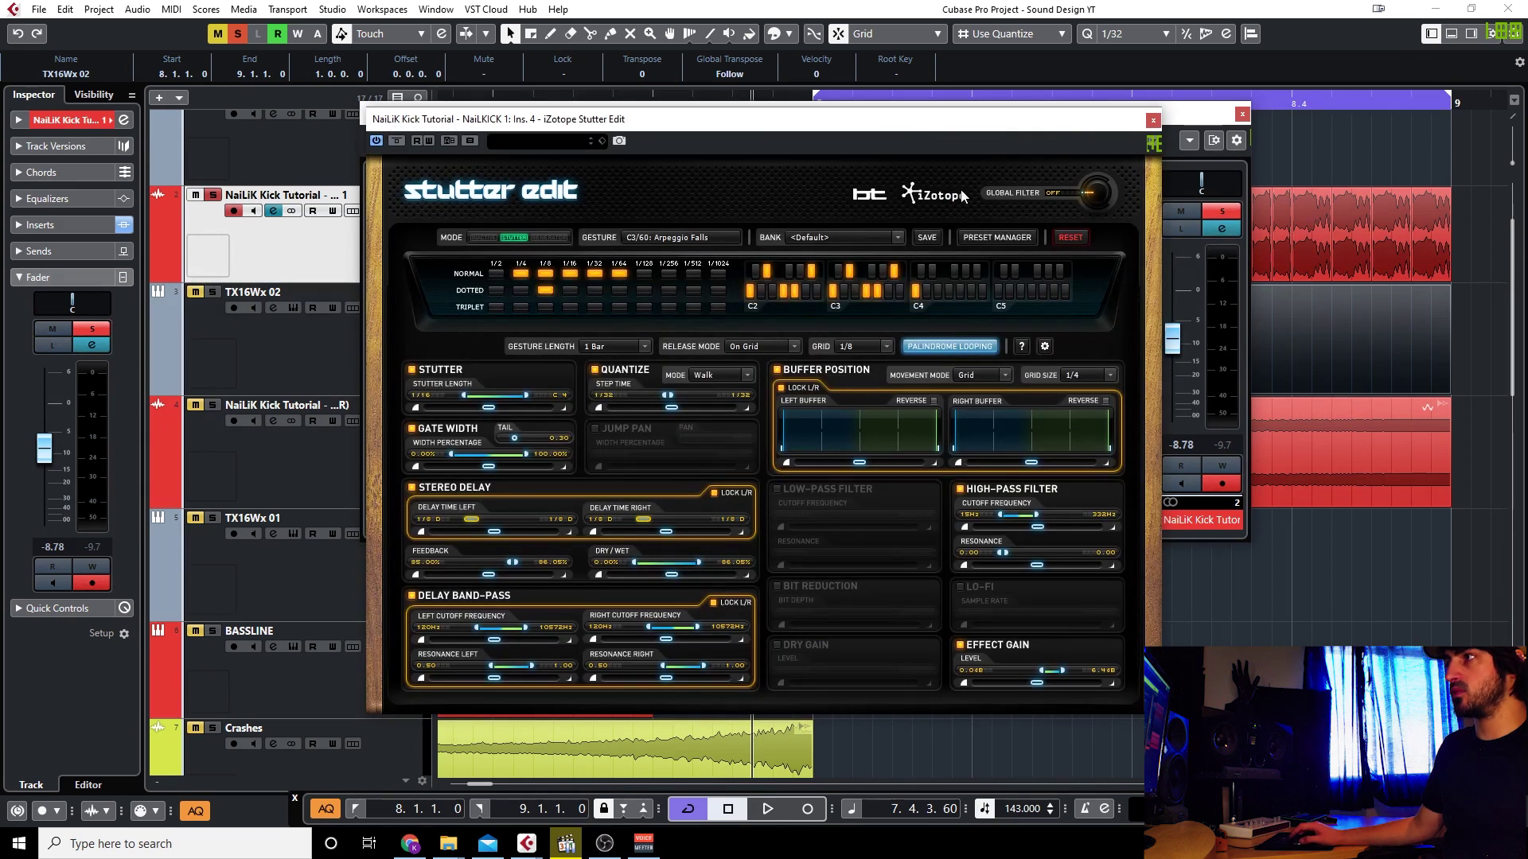
{"action": "left_click", "coordinate": [1242, 114]}
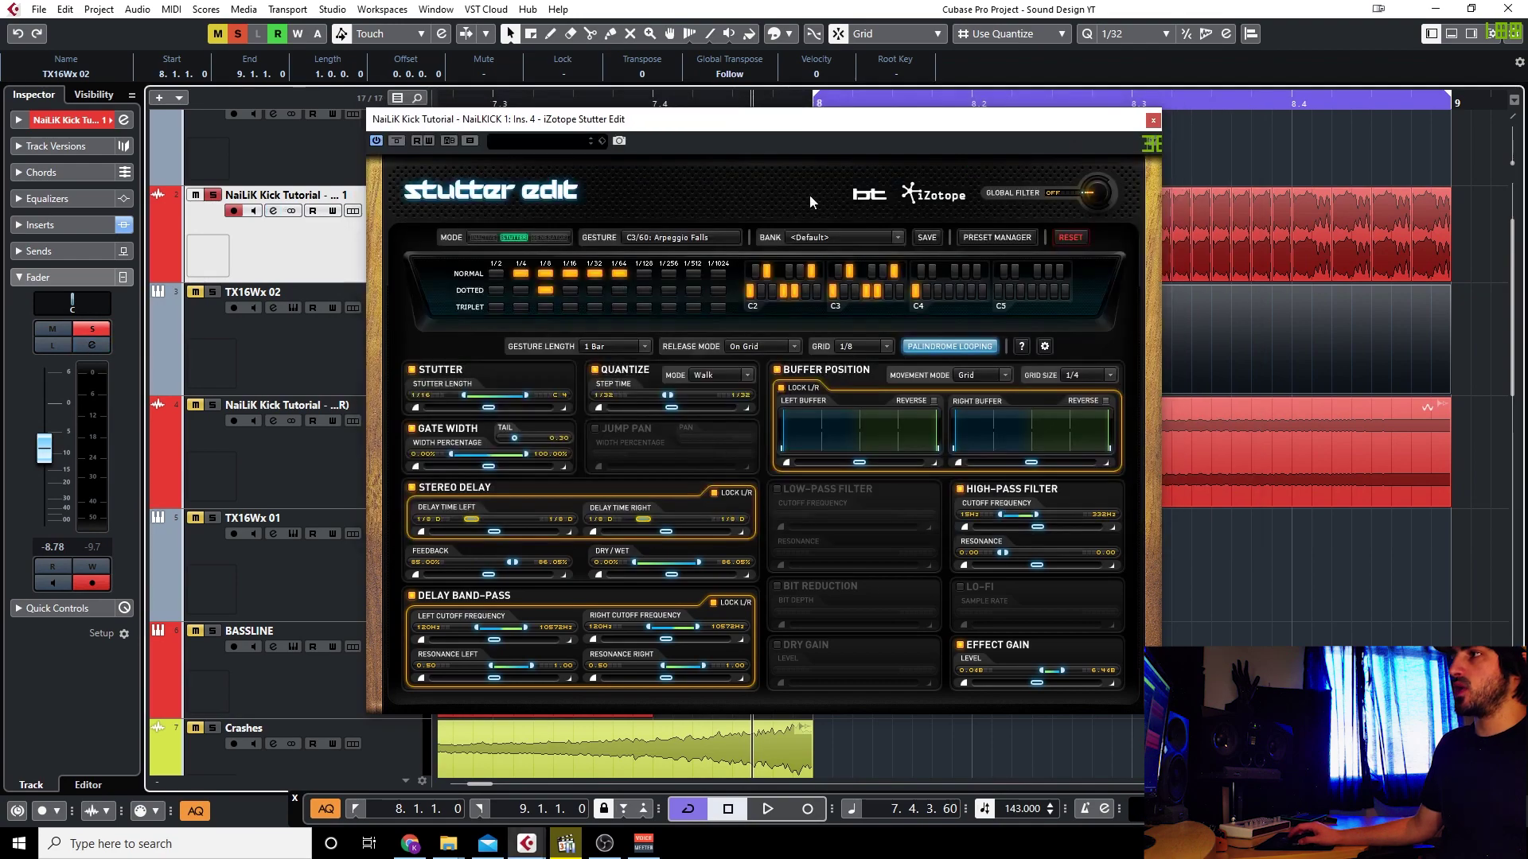
Move the Stutter Edit window below the kick and TX16Wx 02 tracks so the bar 8 events are uncovered.
{"action": "left_click_drag", "start_coordinate": [979, 127], "coordinate": [705, 95]}
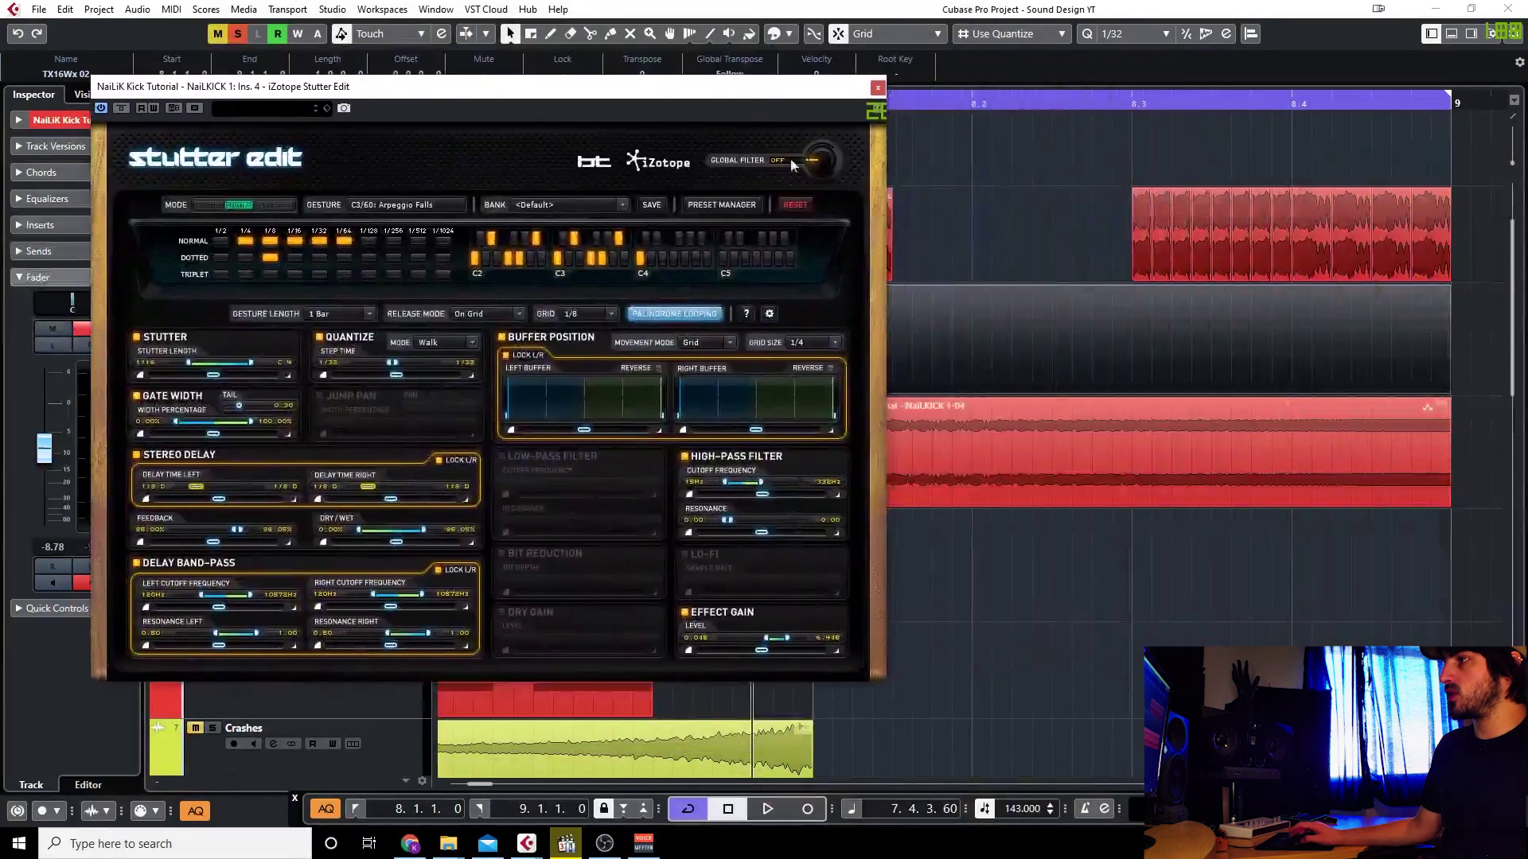
{"action": "left_click_drag", "start_coordinate": [834, 102], "coordinate": [1186, 492]}
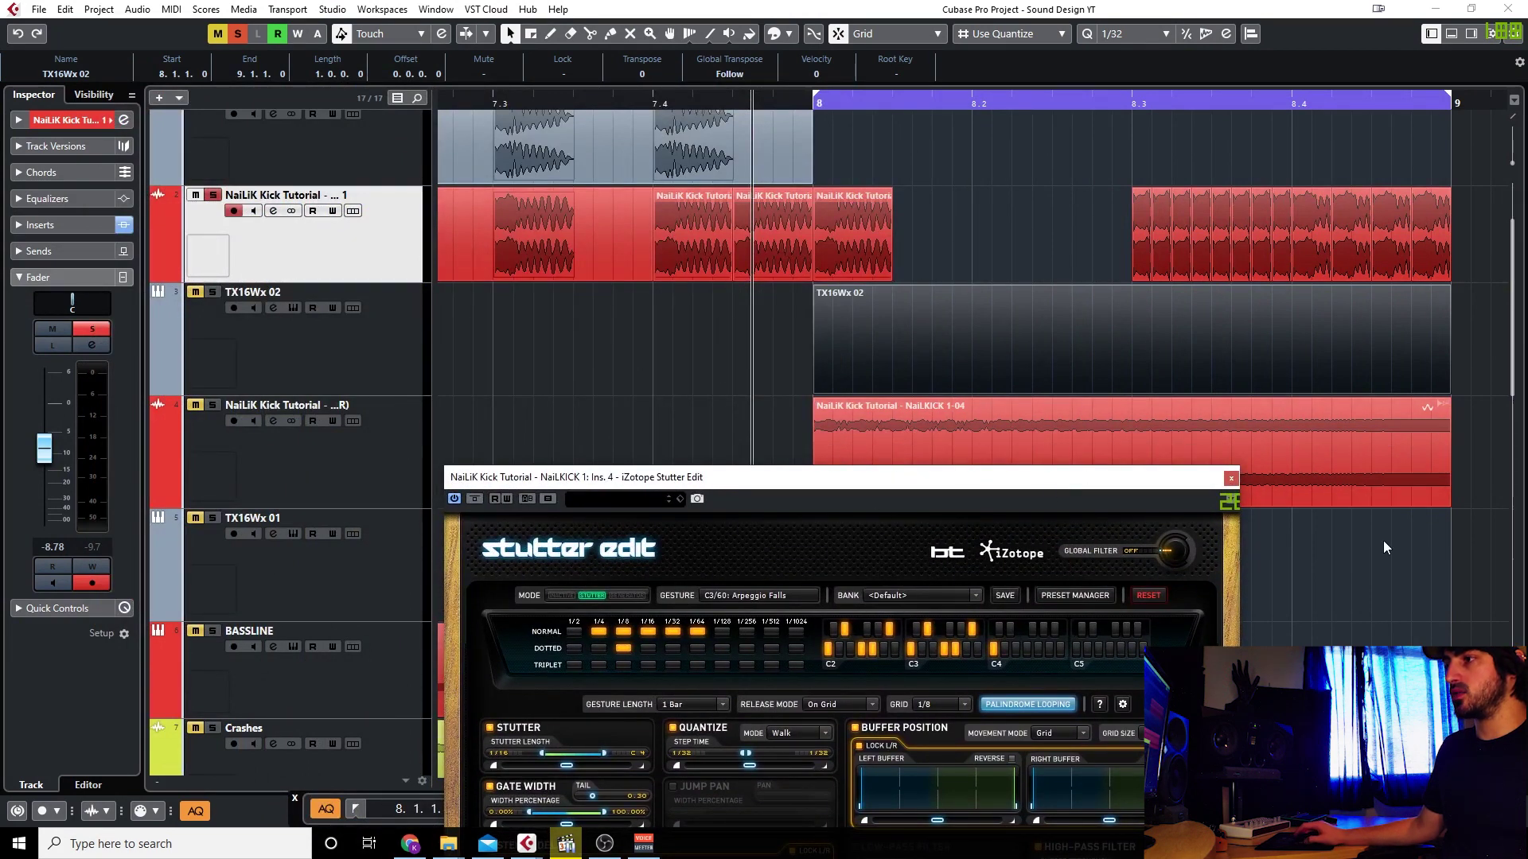
{"action": "left_click_drag", "start_coordinate": [835, 480], "coordinate": [484, 120]}
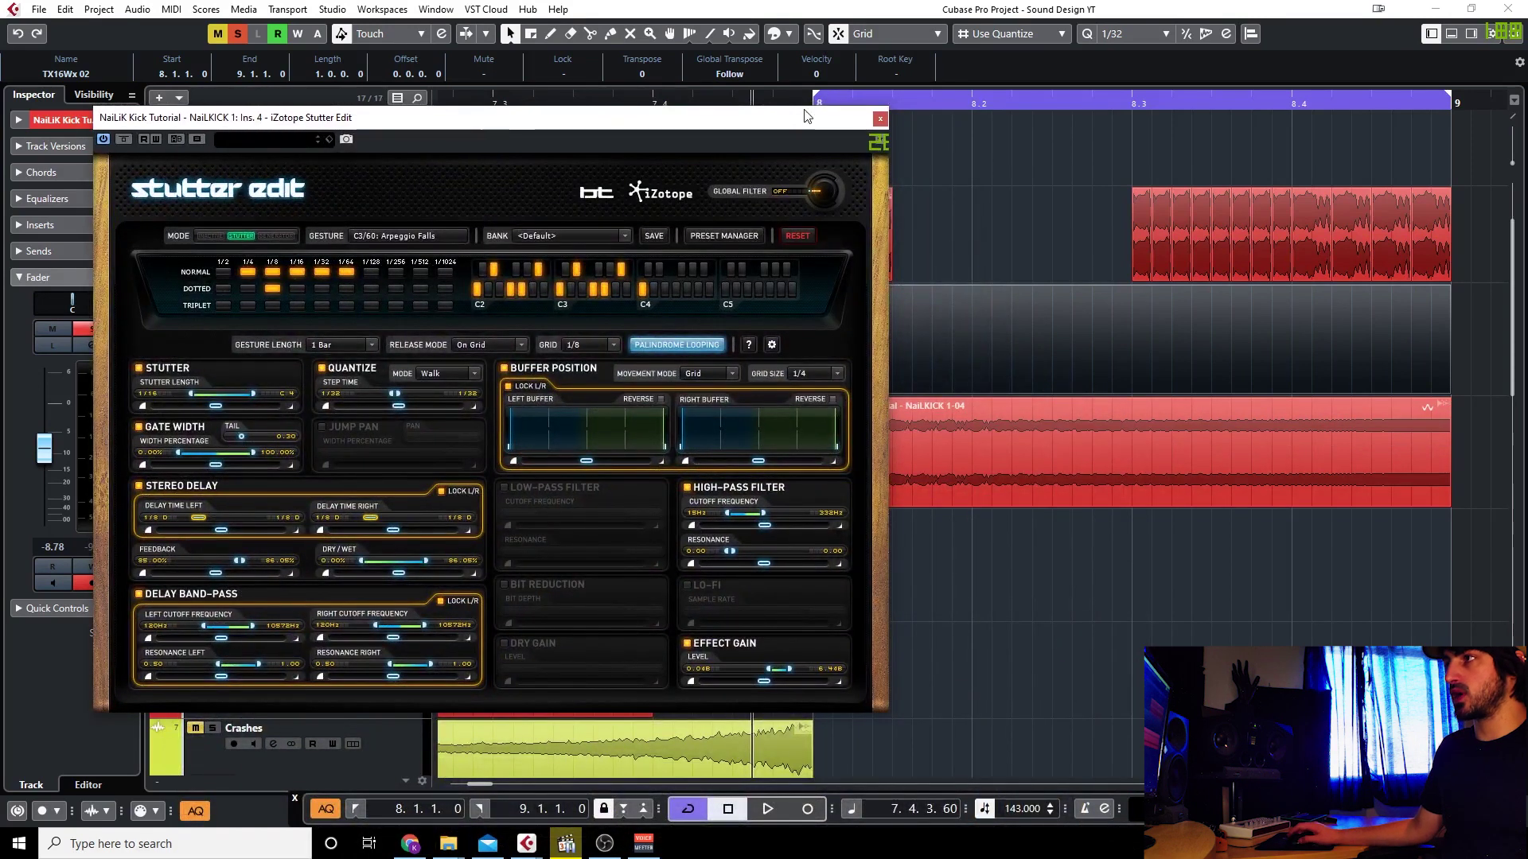
{"action": "left_click_drag", "start_coordinate": [783, 125], "coordinate": [1339, 97]}
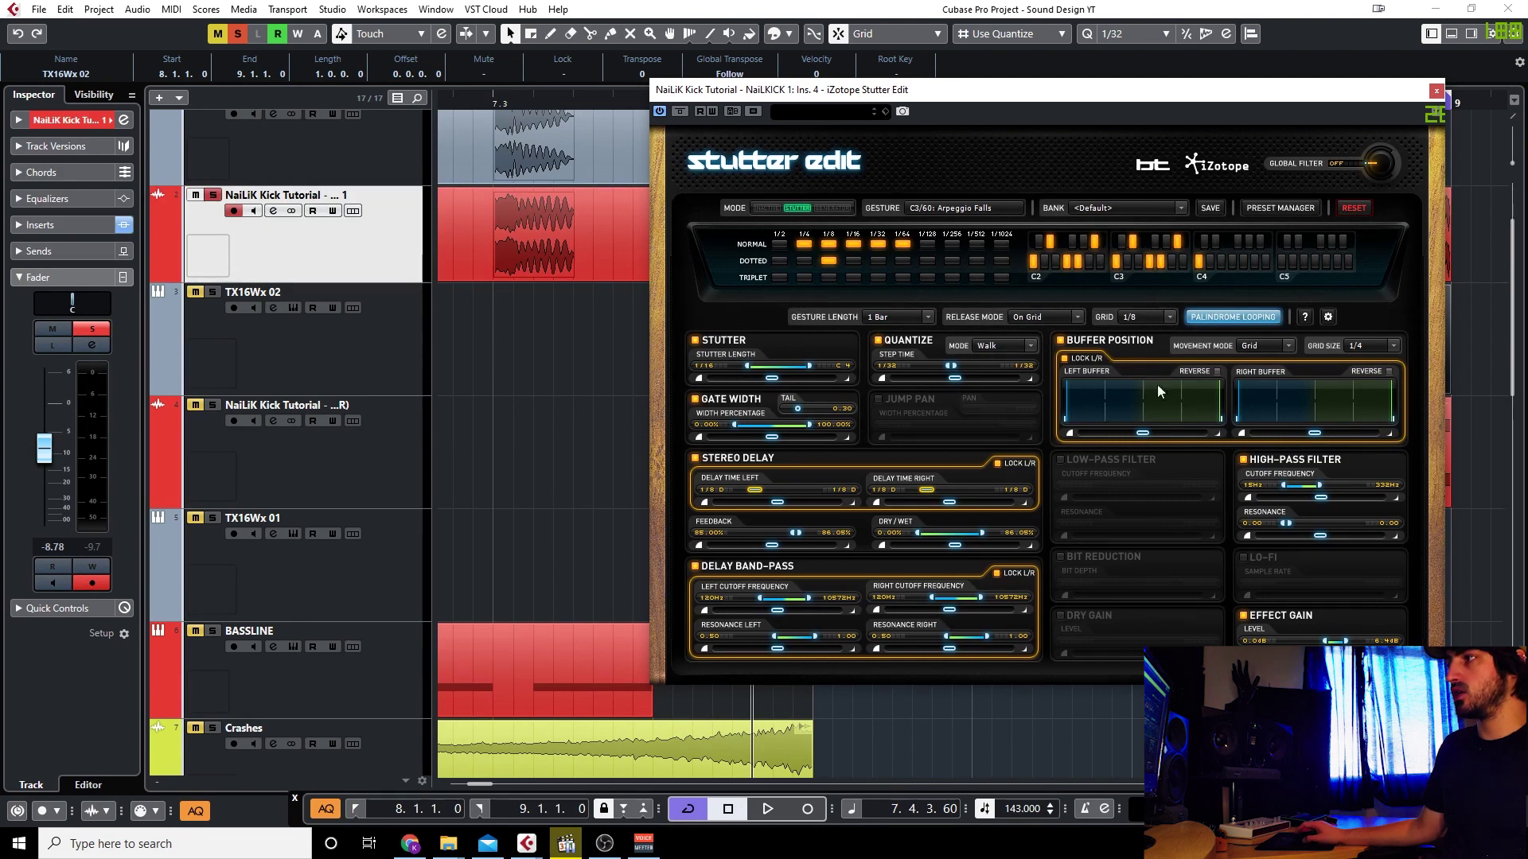
{"action": "left_click_drag", "start_coordinate": [1335, 93], "coordinate": [1118, 557]}
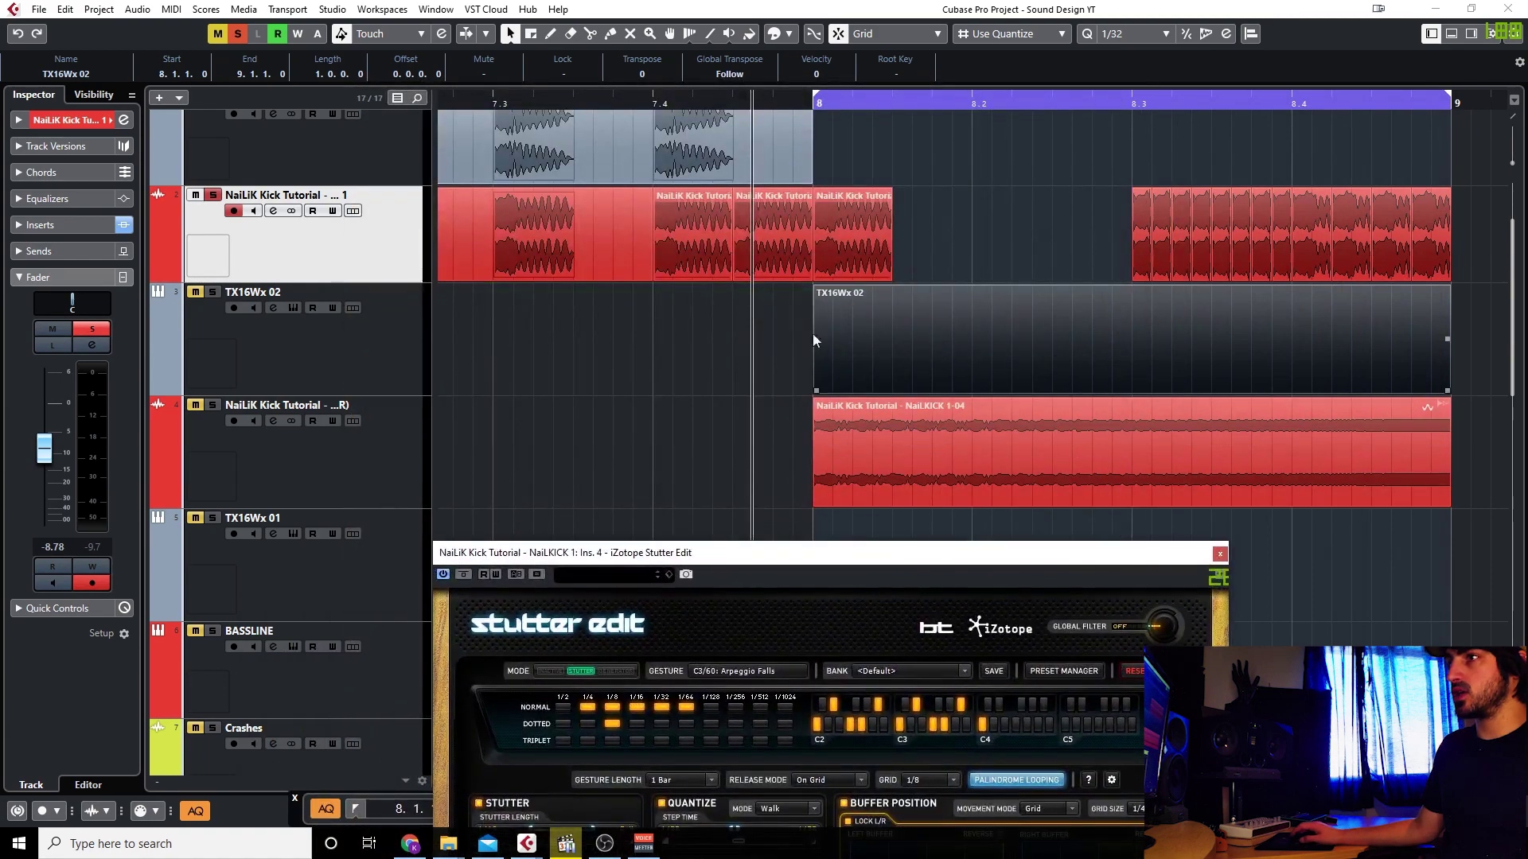
Add one MIDI track directly below the soloed kick track and select it.
{"action": "right_click", "coordinate": [350, 249]}
{"action": "mouse_move", "coordinate": [611, 262]}
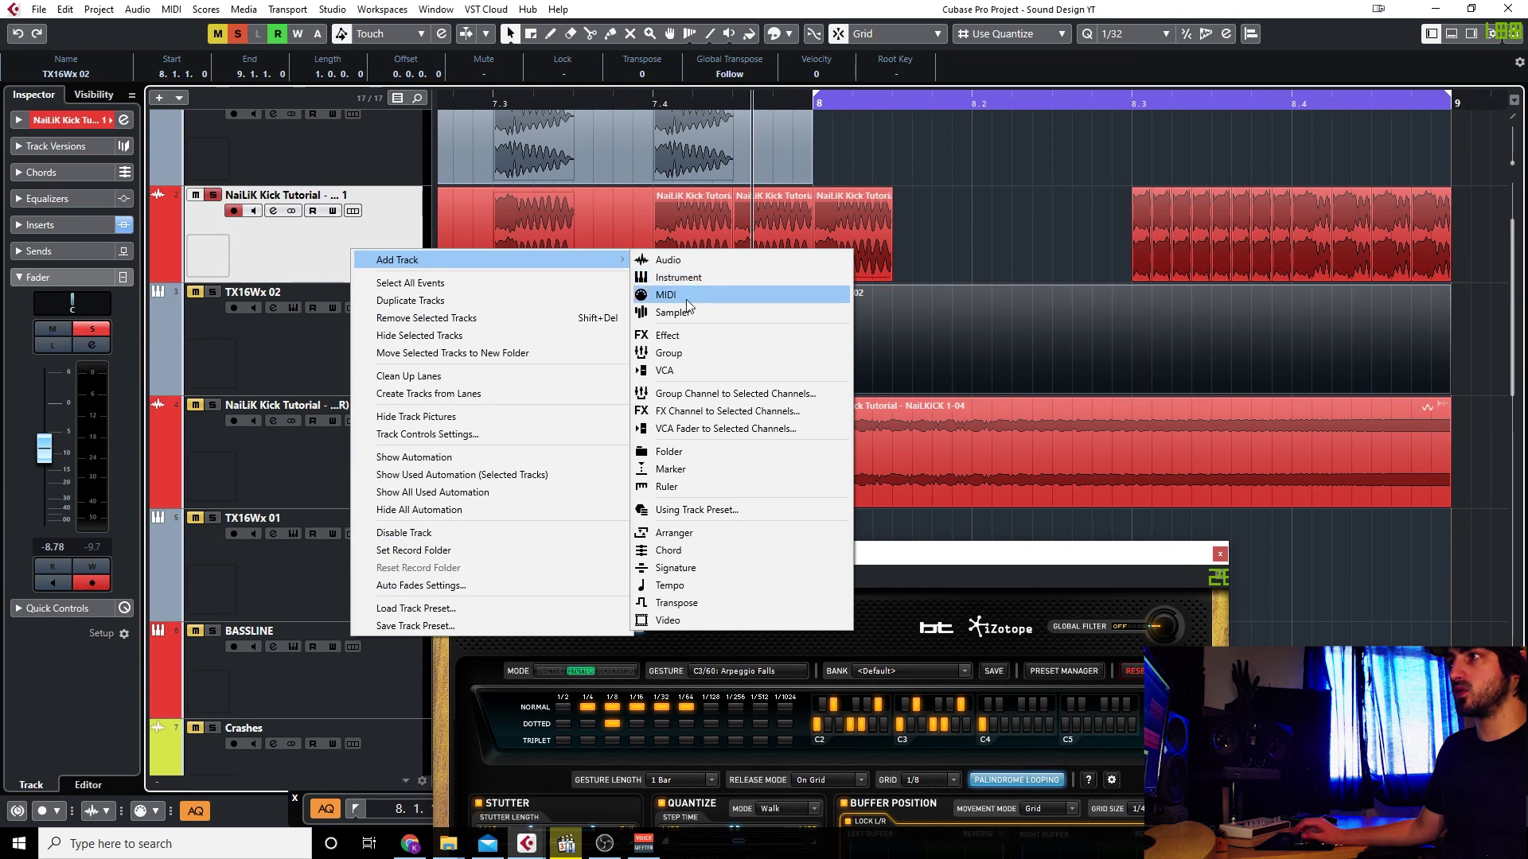
{"action": "left_click", "coordinate": [689, 299]}
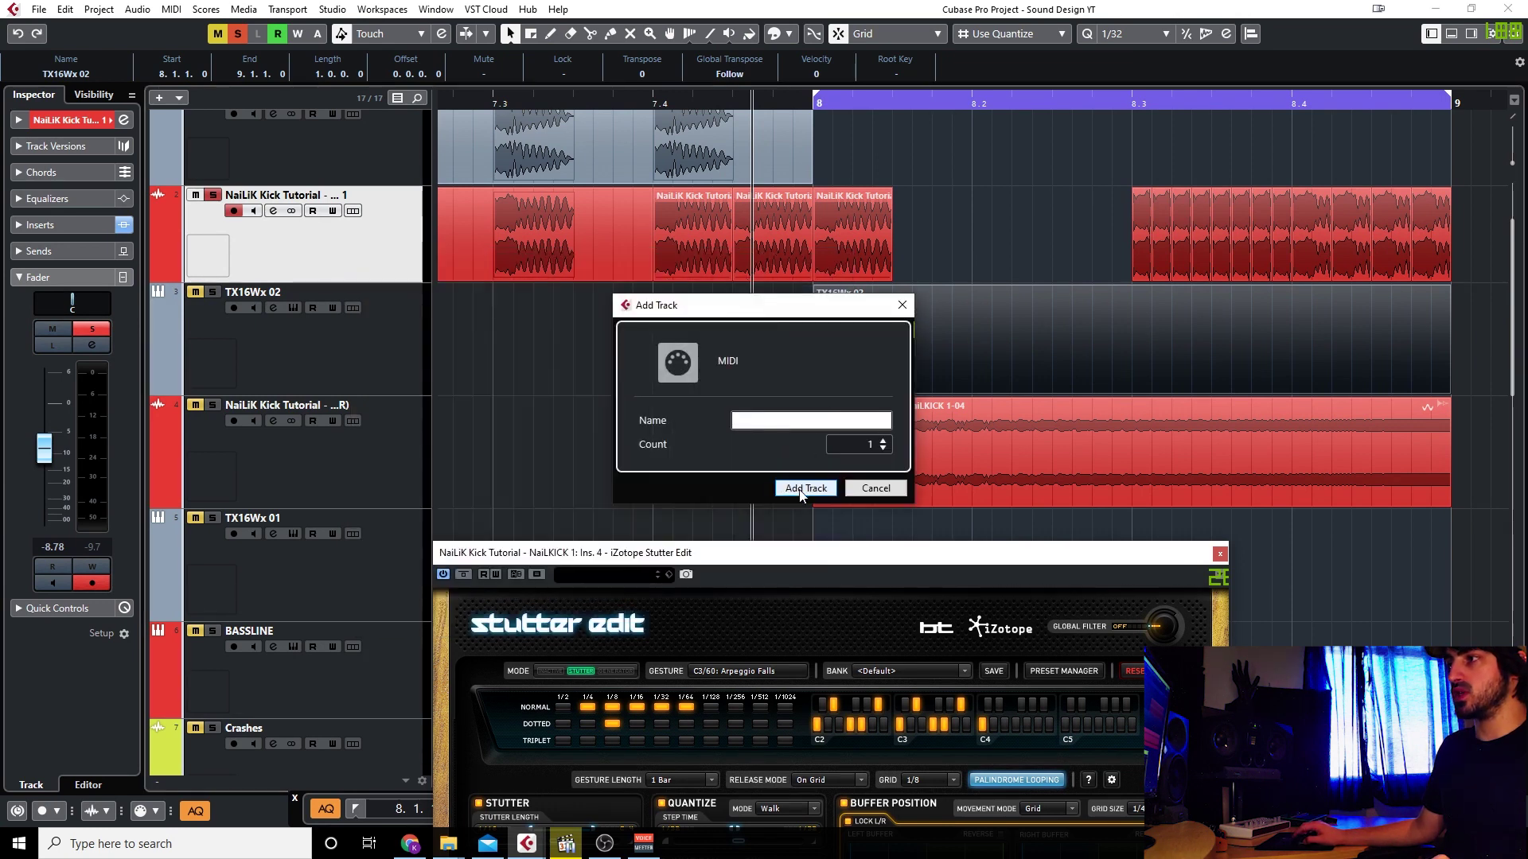
{"action": "left_click", "coordinate": [805, 488]}
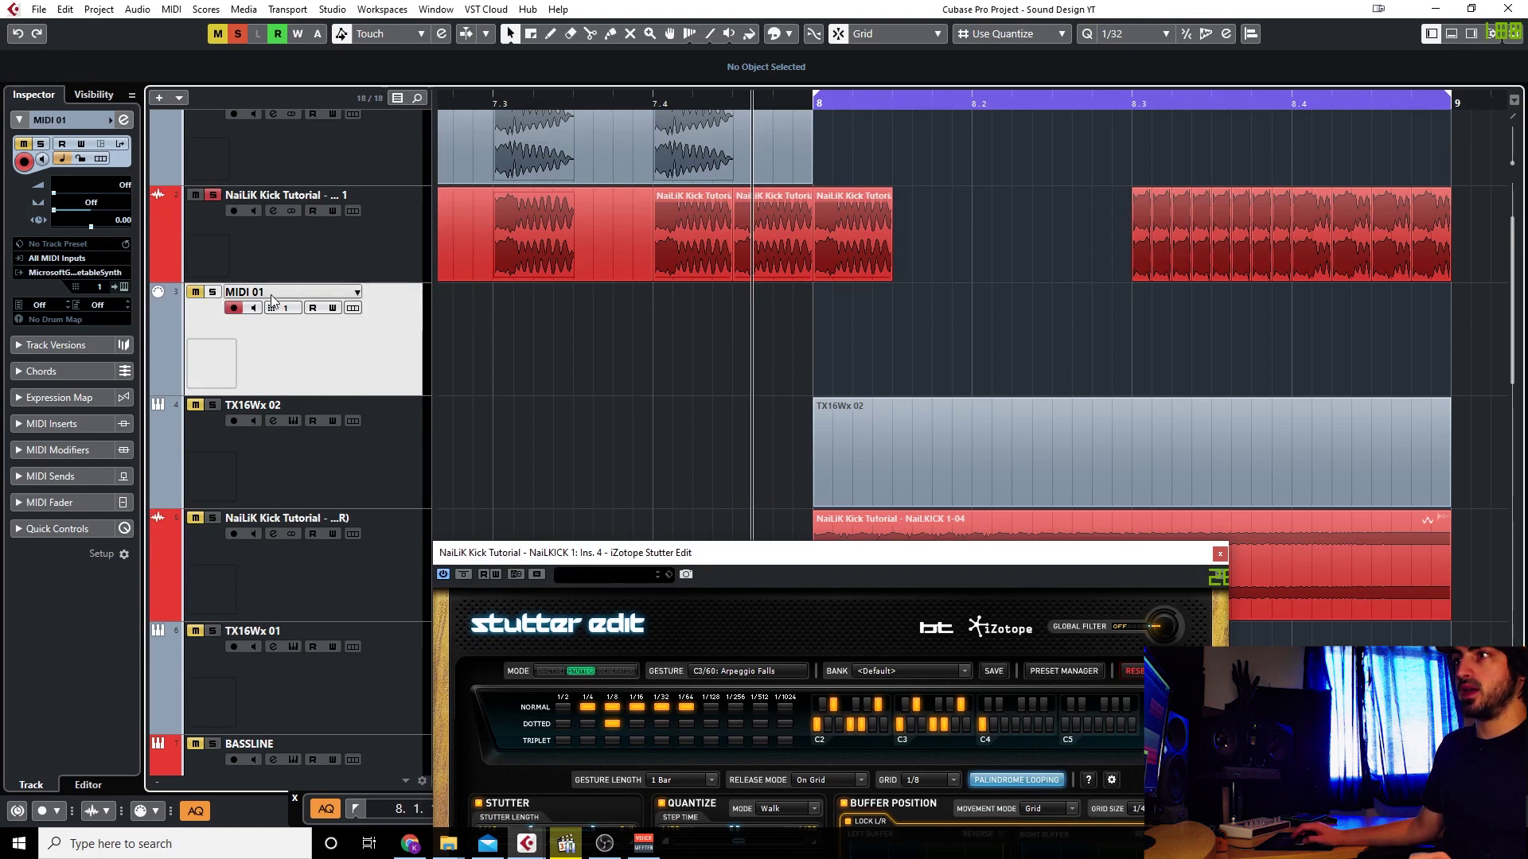
{"action": "left_click", "coordinate": [280, 245]}
{"action": "left_click", "coordinate": [298, 345]}
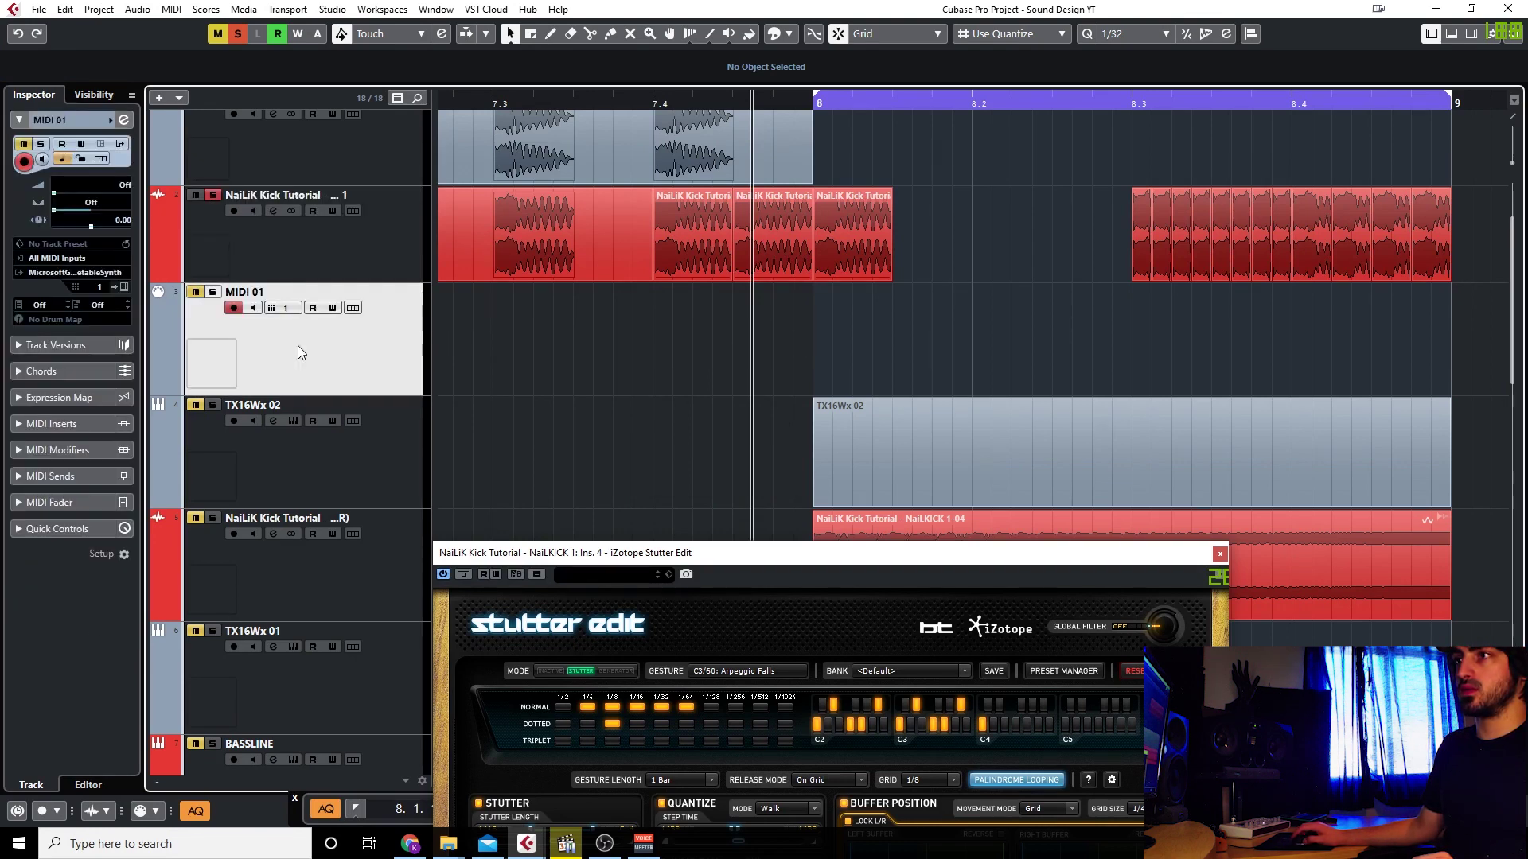
Route the MIDI 01 track's output to the iZotope Stutter Edit MIDI input on the kick channel's fourth insert.
{"action": "left_click", "coordinate": [57, 259]}
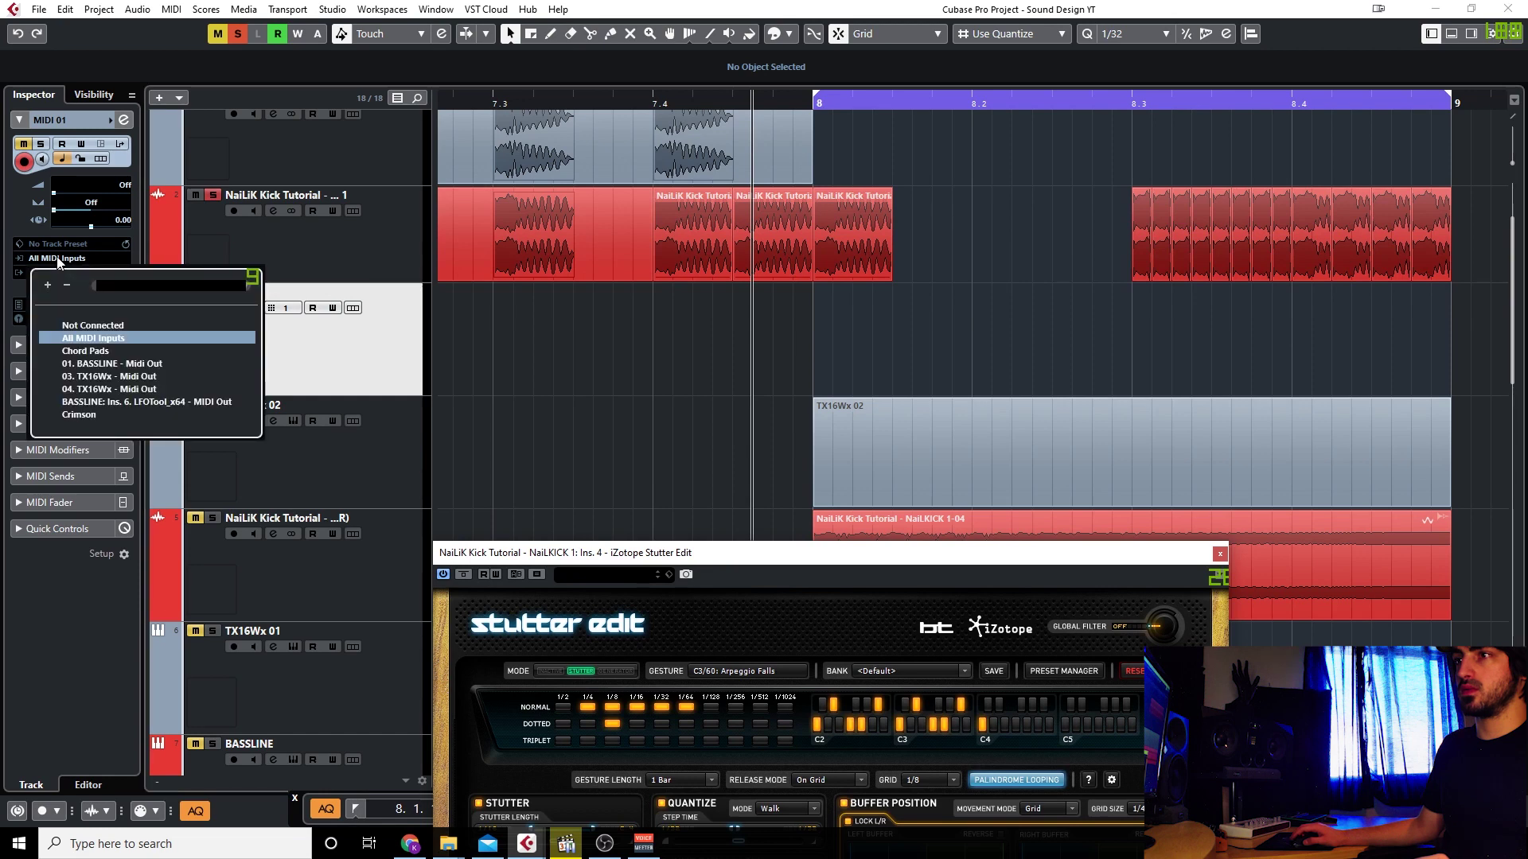
{"action": "left_click", "coordinate": [57, 259]}
{"action": "left_click", "coordinate": [72, 273]}
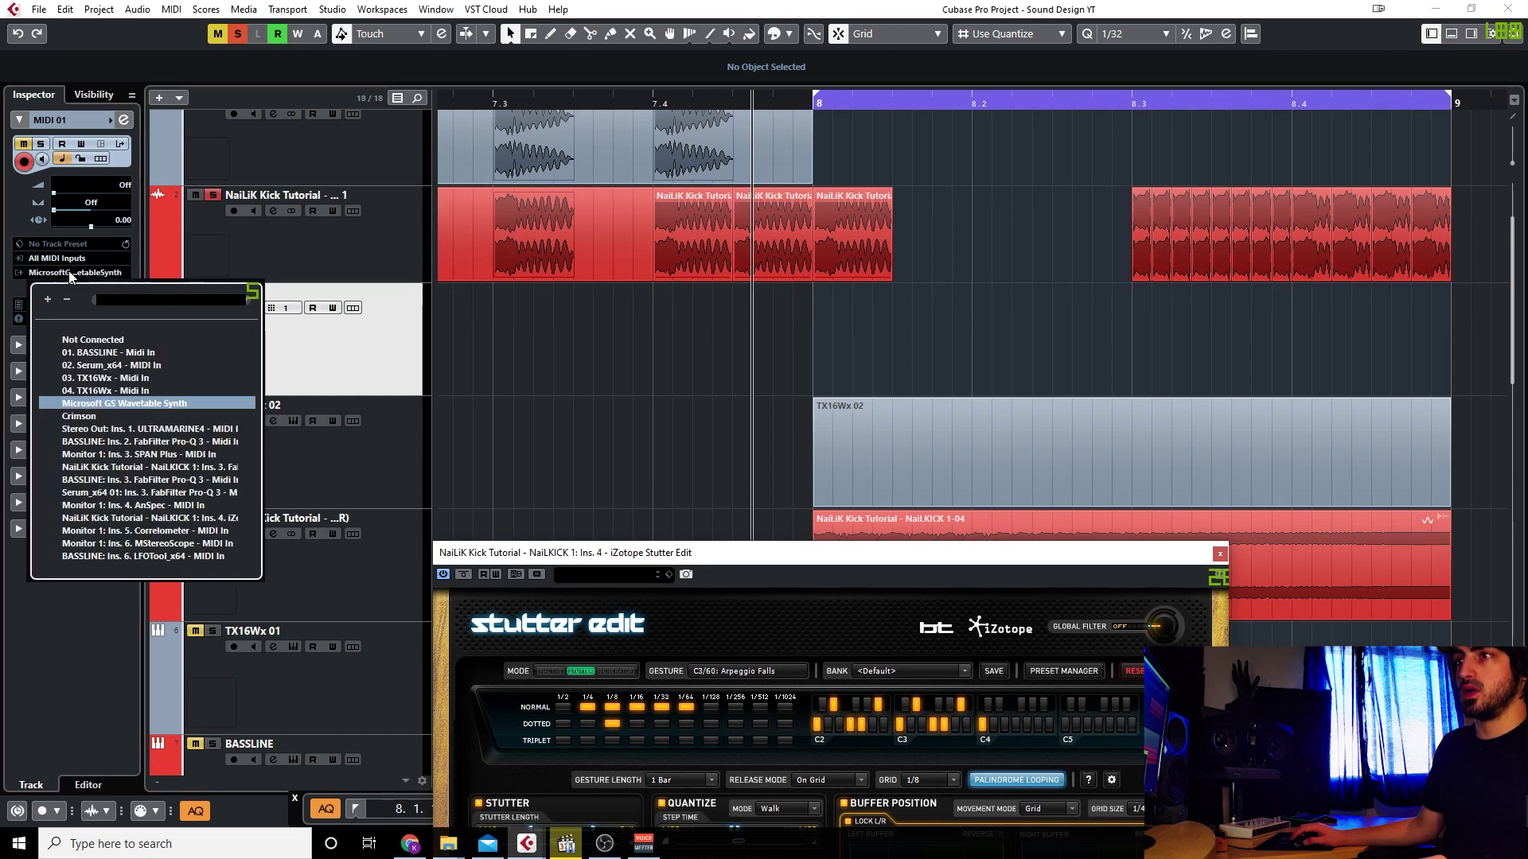
{"action": "left_click", "coordinate": [70, 275]}
{"action": "left_click", "coordinate": [70, 274]}
{"action": "left_click", "coordinate": [70, 274]}
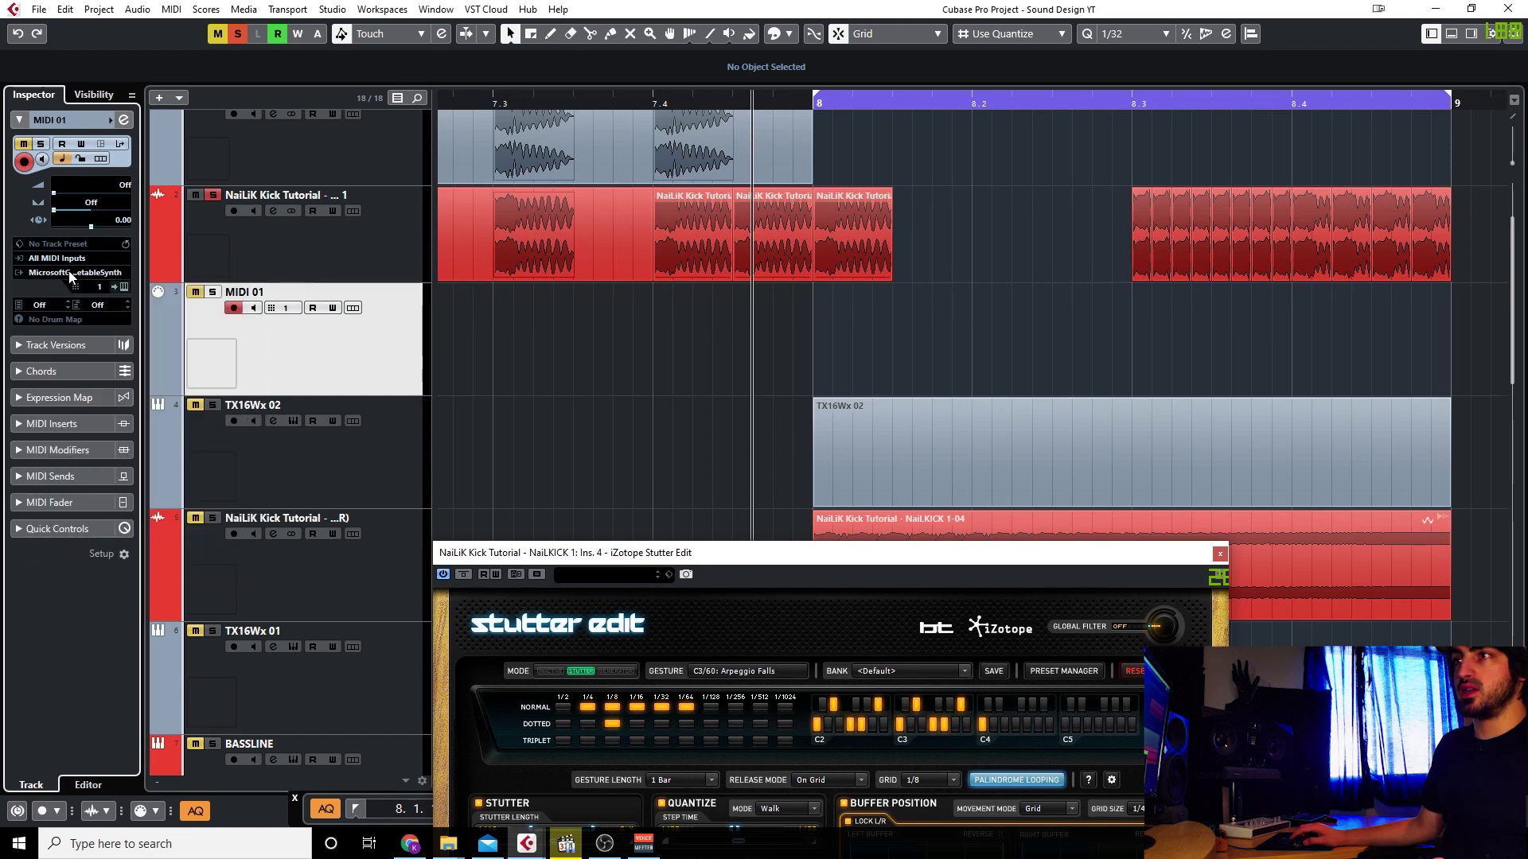
{"action": "left_click", "coordinate": [68, 274]}
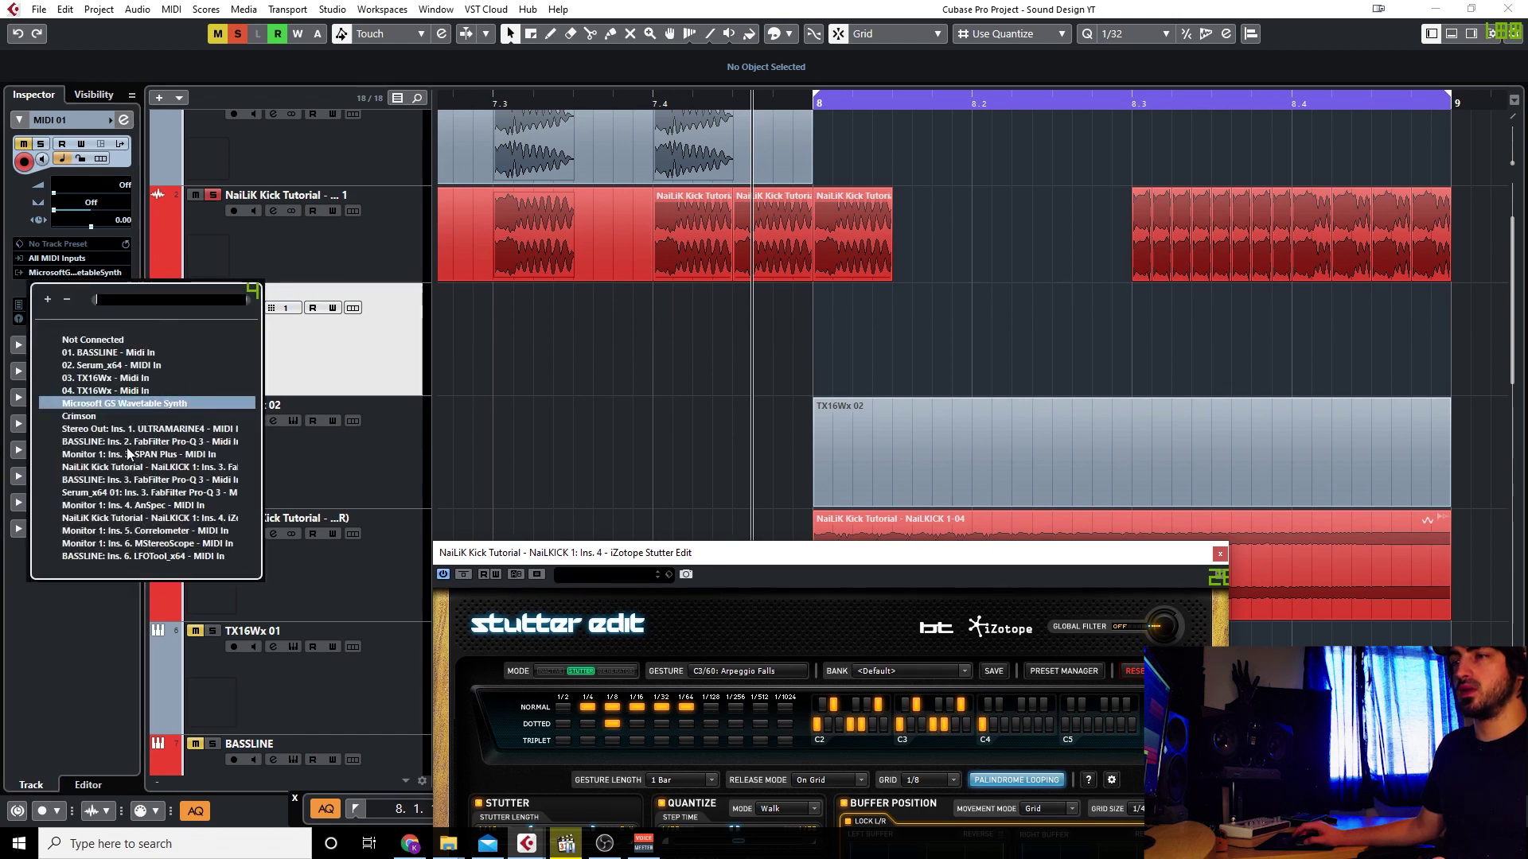
{"action": "type", "text": "stu"}
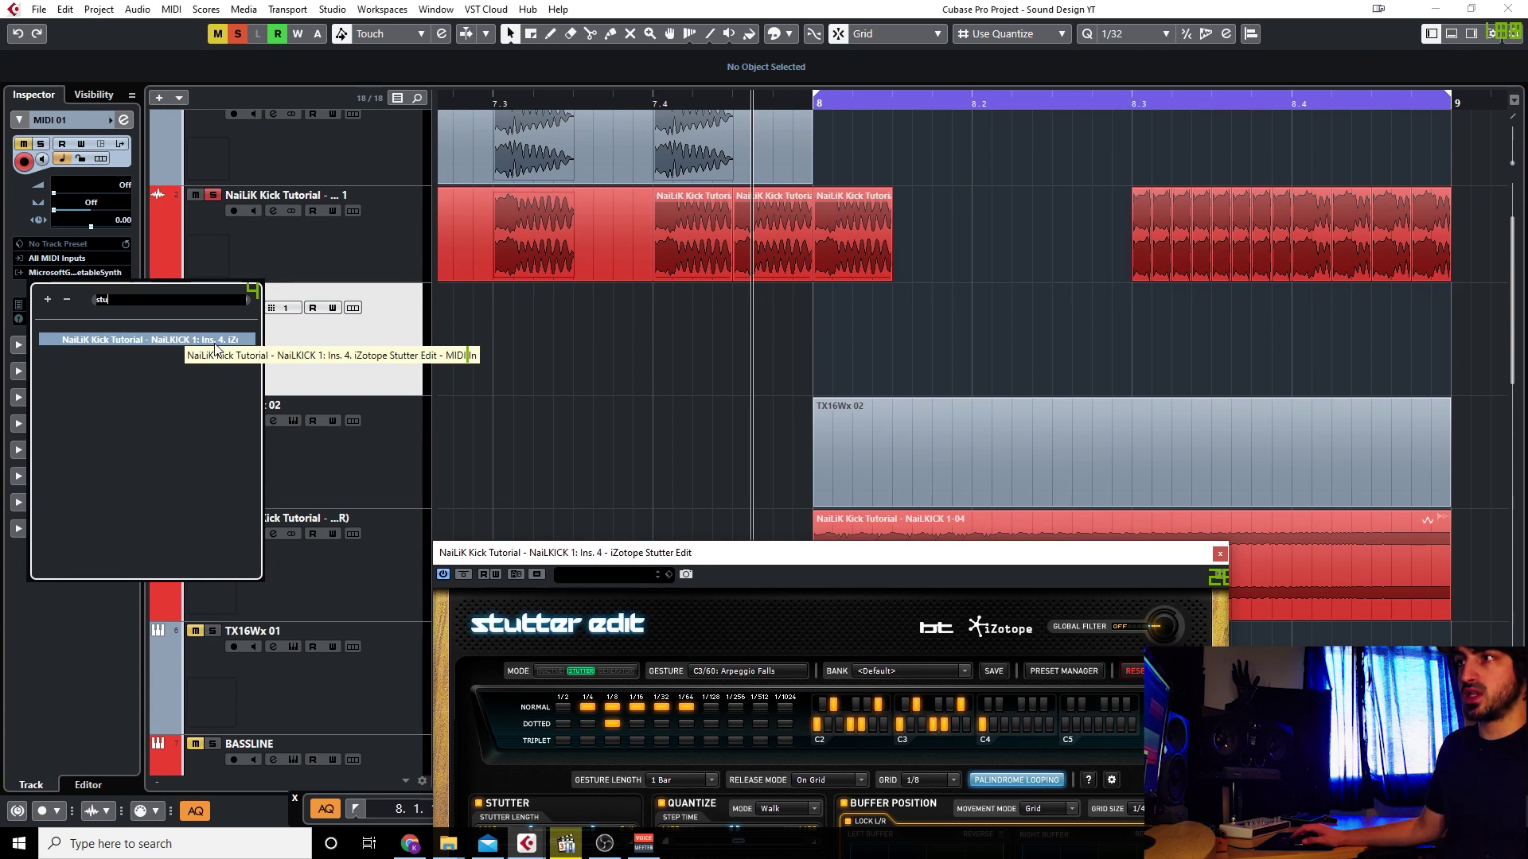
{"action": "left_click", "coordinate": [164, 343]}
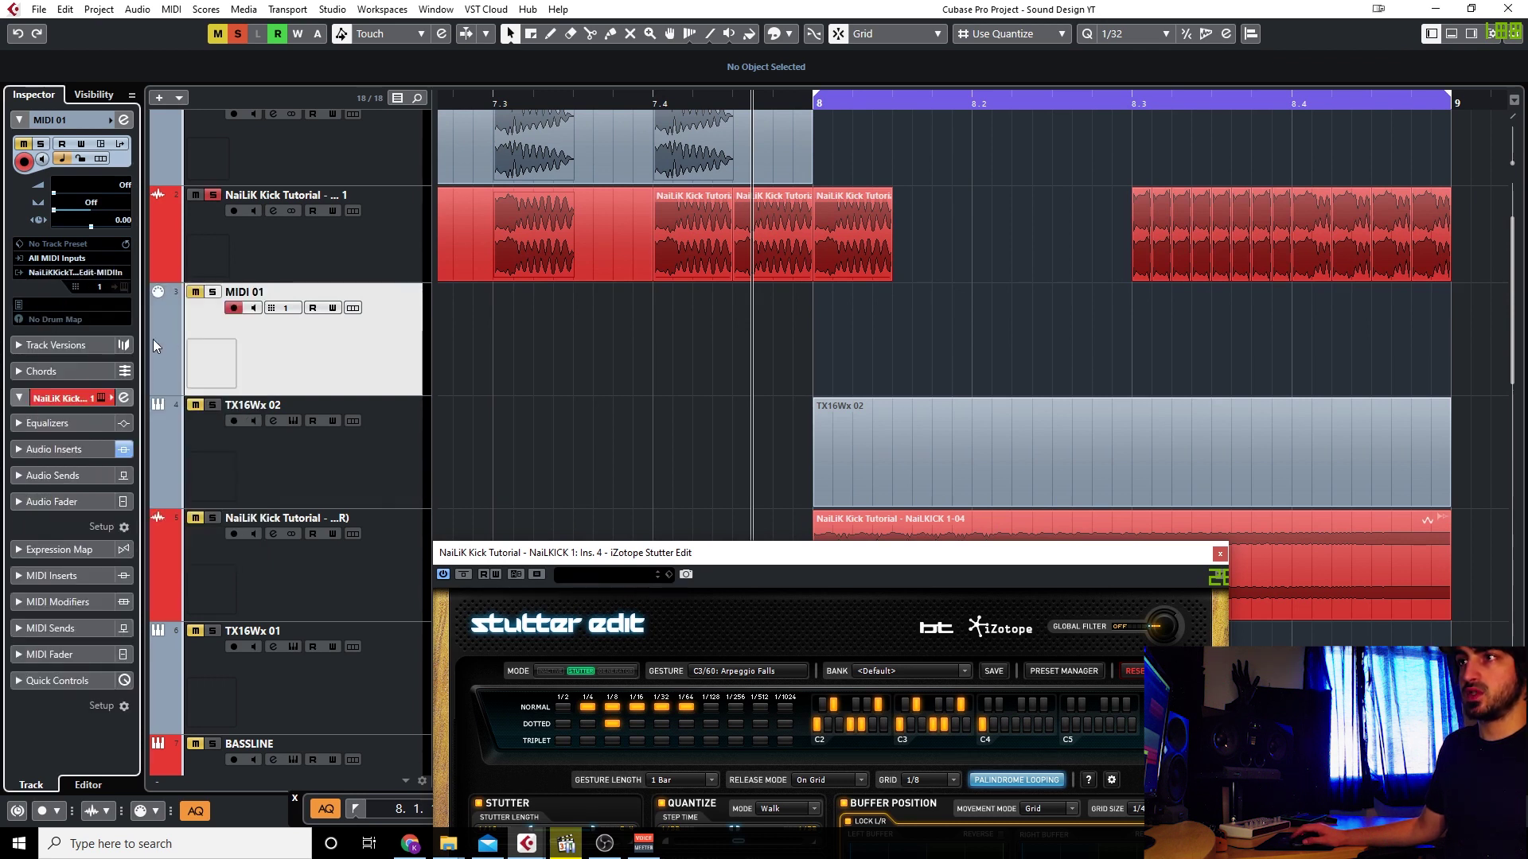
Solo the MIDI 01 track and create an empty MIDI part on it spanning bar 8.
{"action": "left_click", "coordinate": [212, 293]}
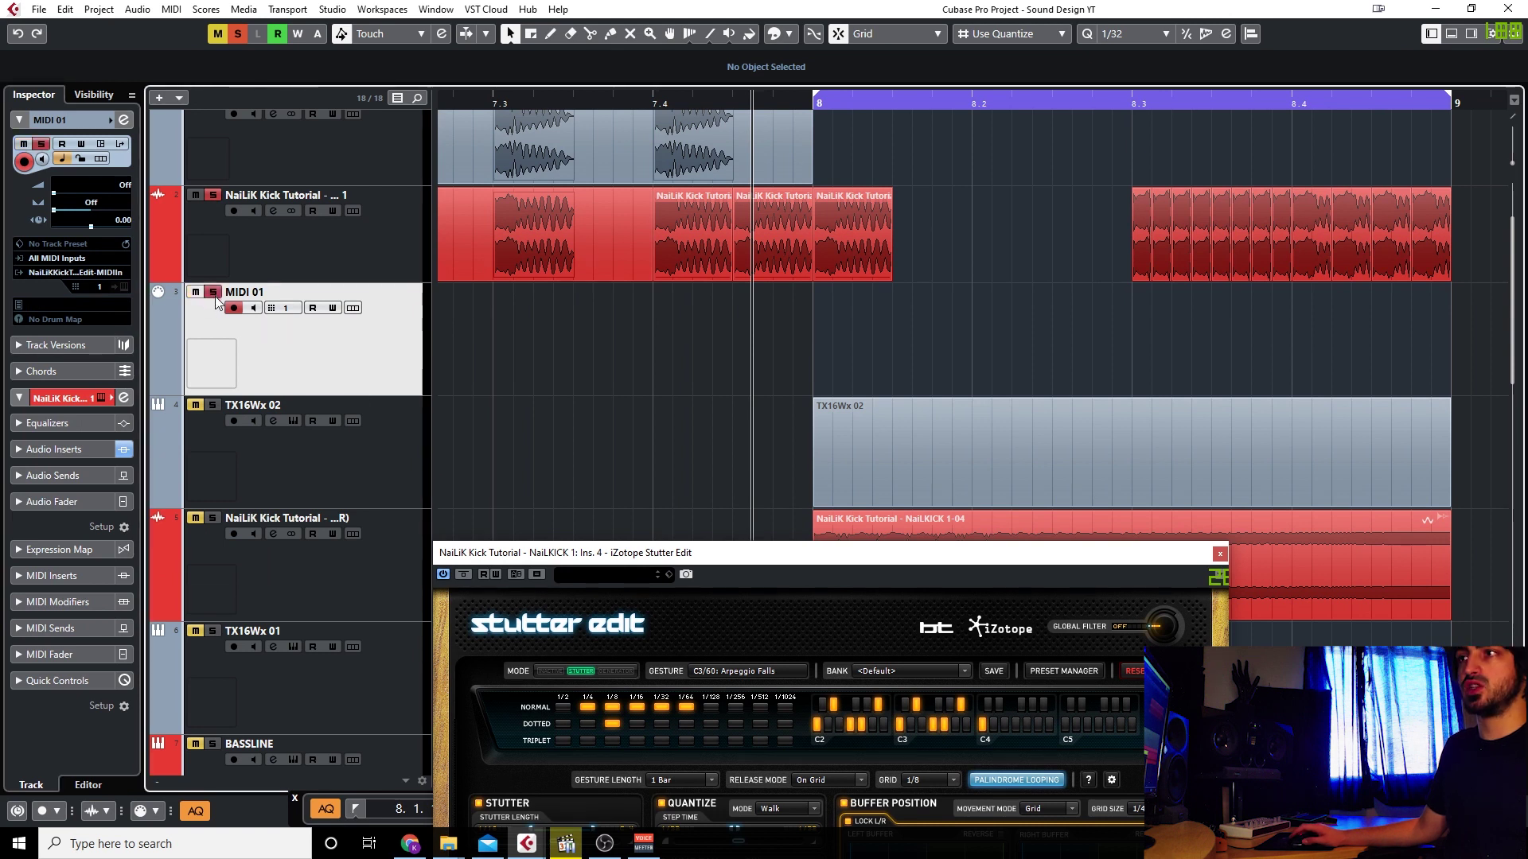
{"action": "double_click", "coordinate": [864, 326]}
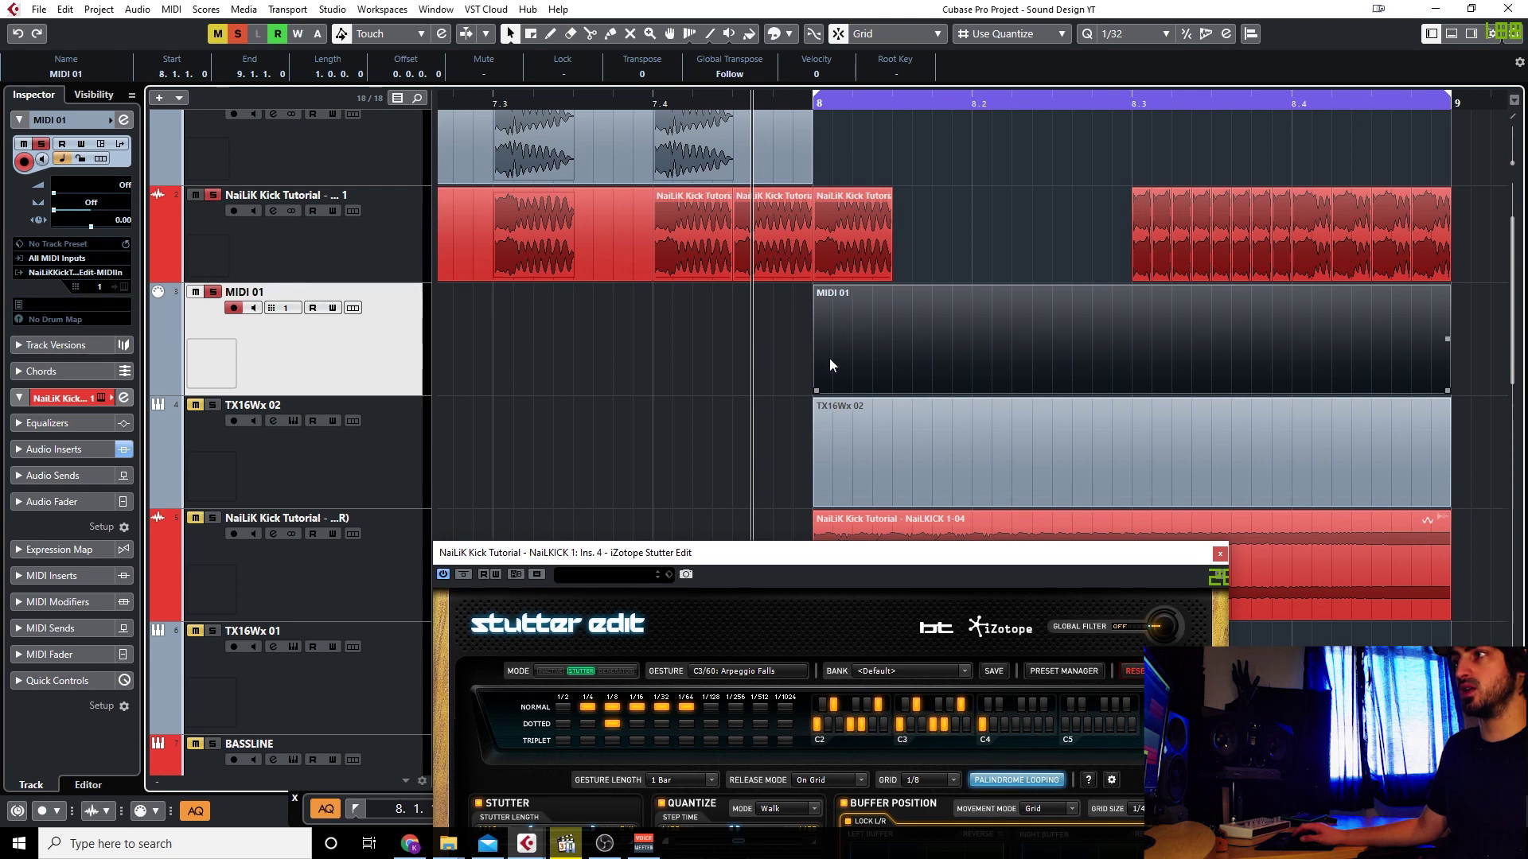
Examine the inserts in the soloed kick track's channel settings, then close the settings.
{"action": "left_click", "coordinate": [364, 250]}
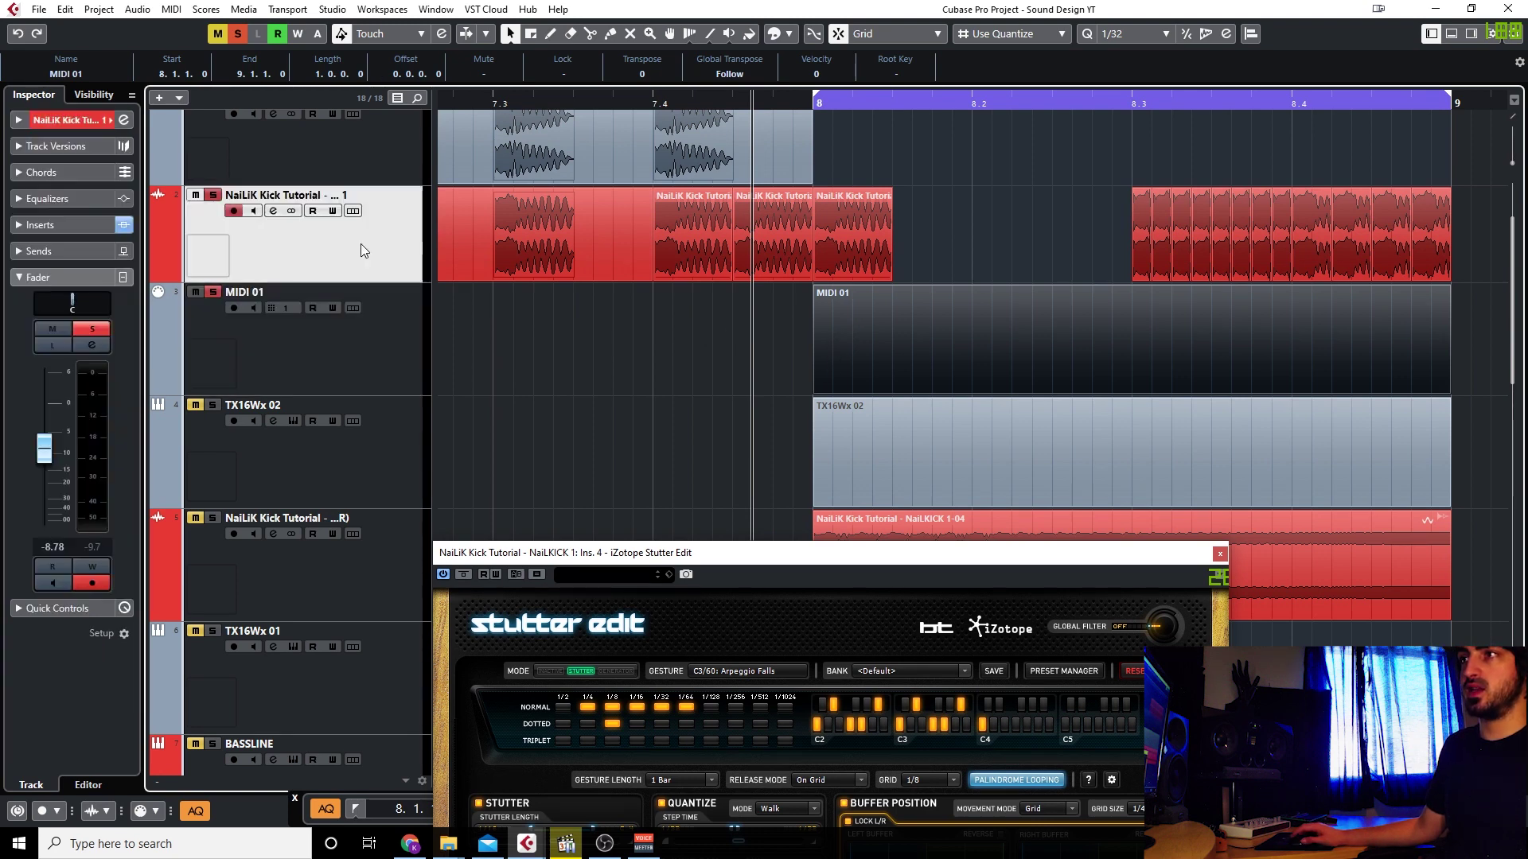
{"action": "left_click", "coordinate": [274, 210]}
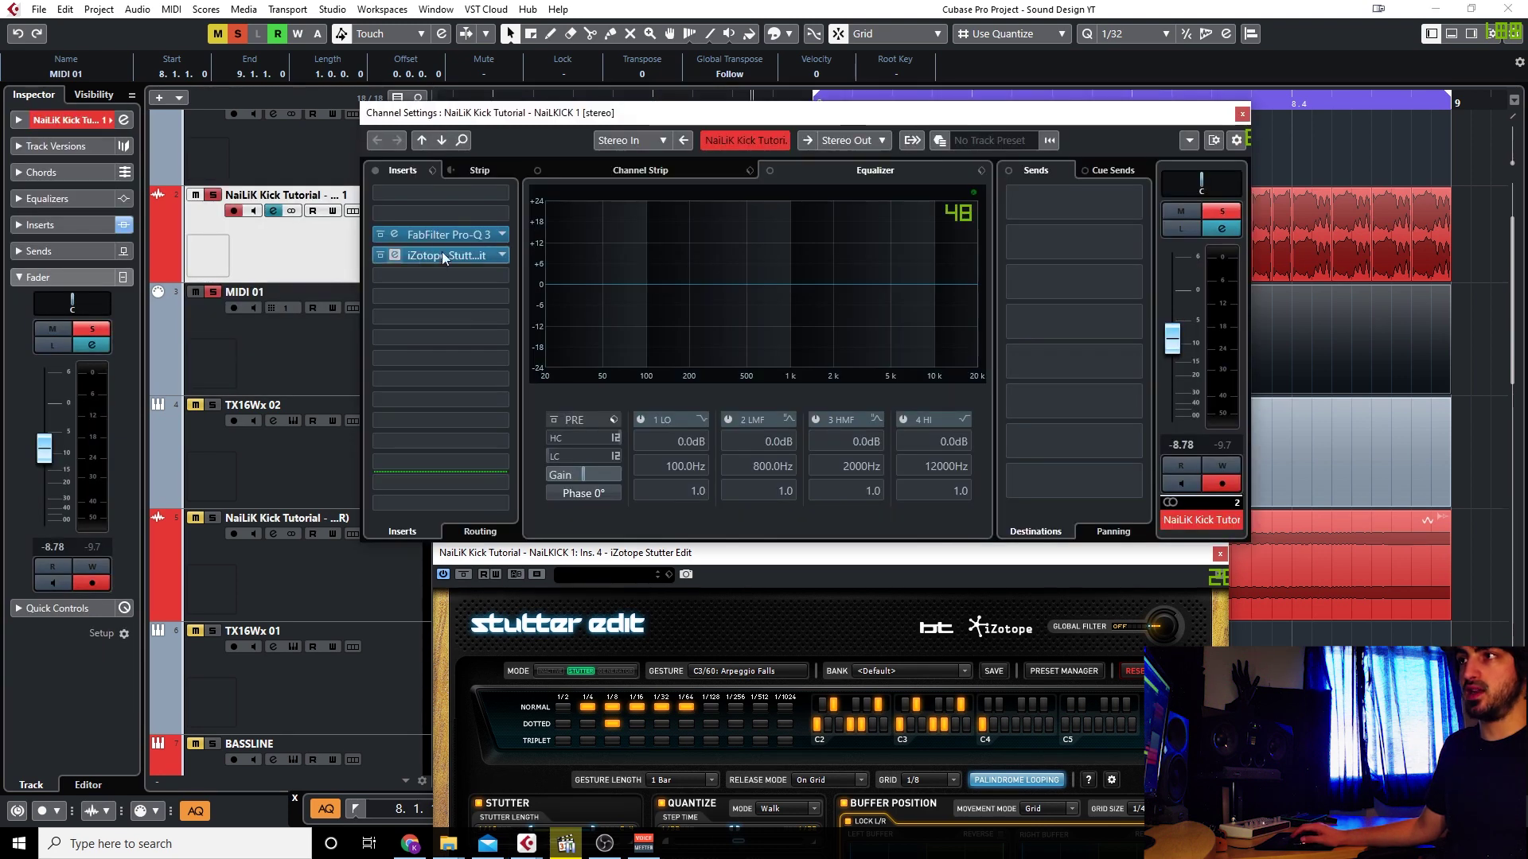
{"action": "left_click", "coordinate": [1241, 113]}
Open the MIDI 01 part for note editing and draw a C3 note from 8.1 to 8.3.
{"action": "double_click", "coordinate": [979, 341]}
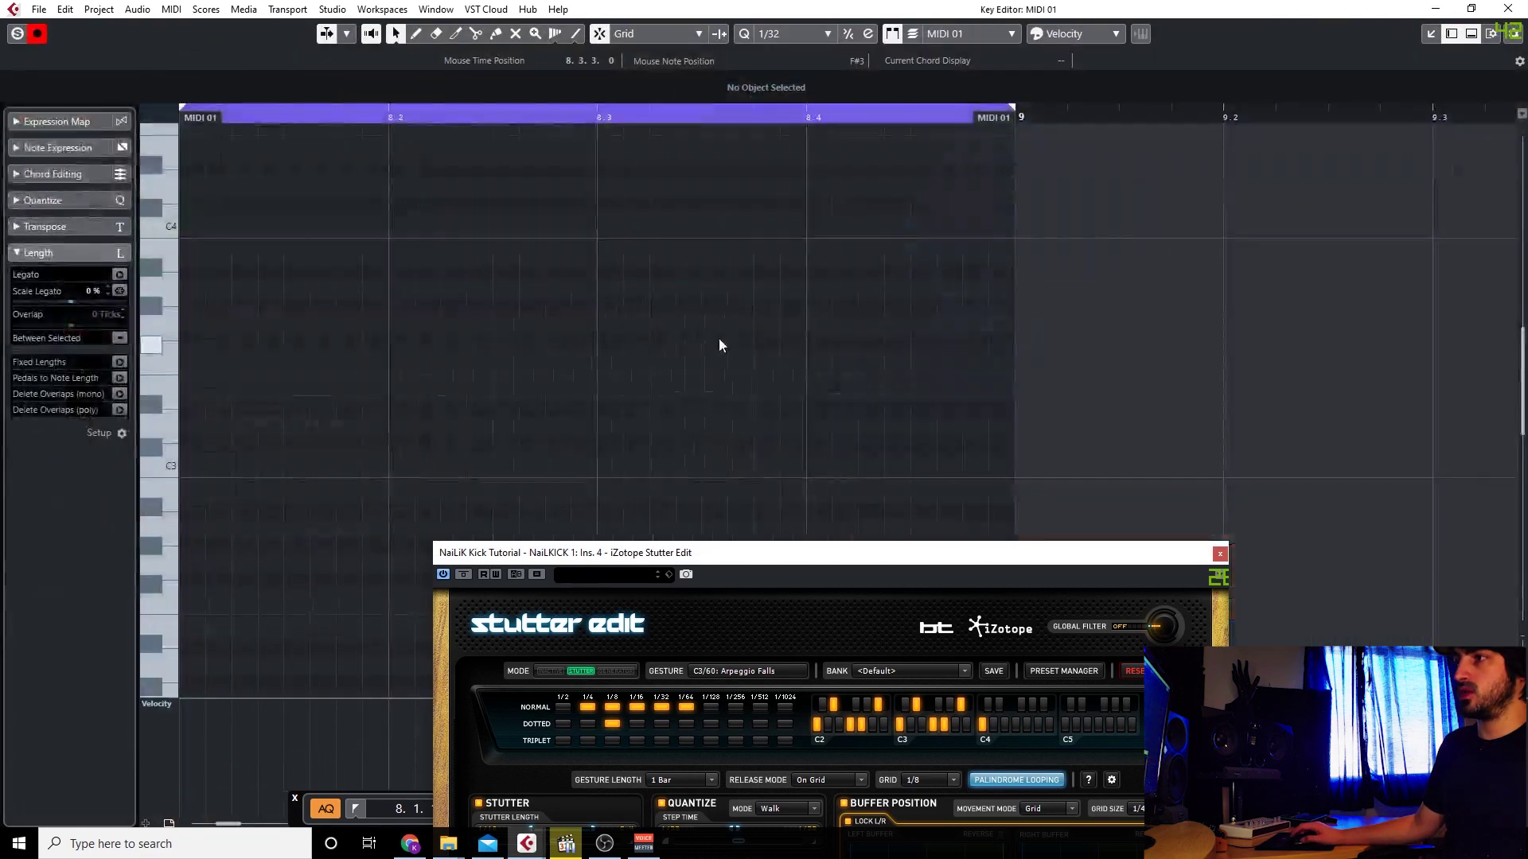
{"action": "left_click_drag", "start_coordinate": [828, 549], "coordinate": [1043, 124]}
{"action": "right_click", "coordinate": [184, 462]}
{"action": "left_click", "coordinate": [205, 459]}
{"action": "left_click_drag", "start_coordinate": [194, 462], "coordinate": [599, 461]}
{"action": "mouse_move", "coordinate": [936, 133]}
{"action": "left_mouse_down"}
{"action": "mouse_move", "coordinate": [1122, 199]}
{"action": "mouse_move", "coordinate": [1152, 410]}
{"action": "left_mouse_up"}
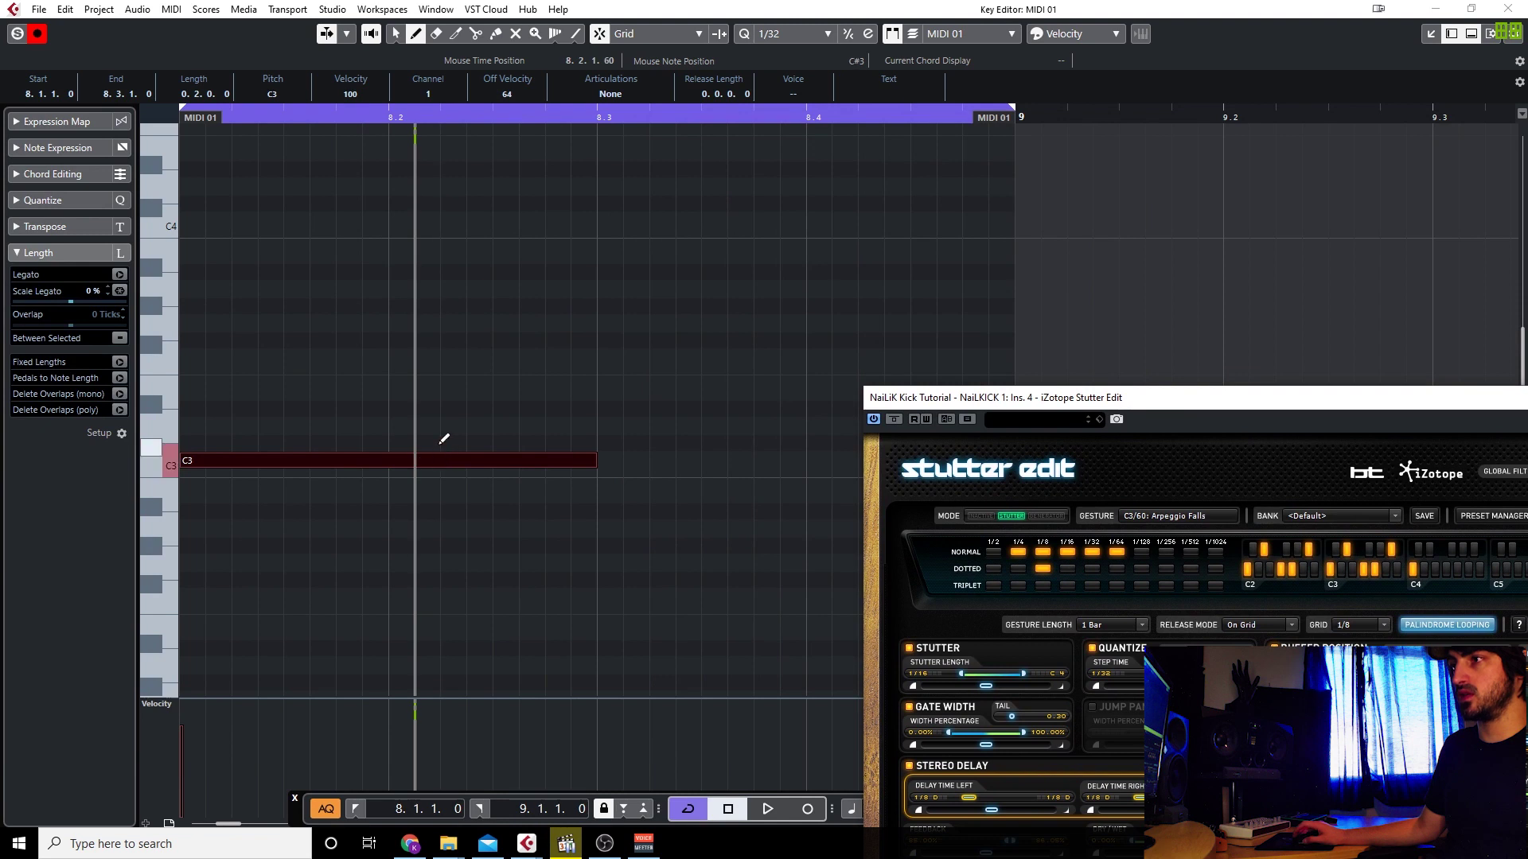
Add a G#2 note from 8.3 to 9.1 in the MIDI 01 part and return to the project.
{"action": "key", "text": "1"}
{"action": "key", "text": "3"}
{"action": "left_click_drag", "start_coordinate": [822, 519], "coordinate": [793, 543]}
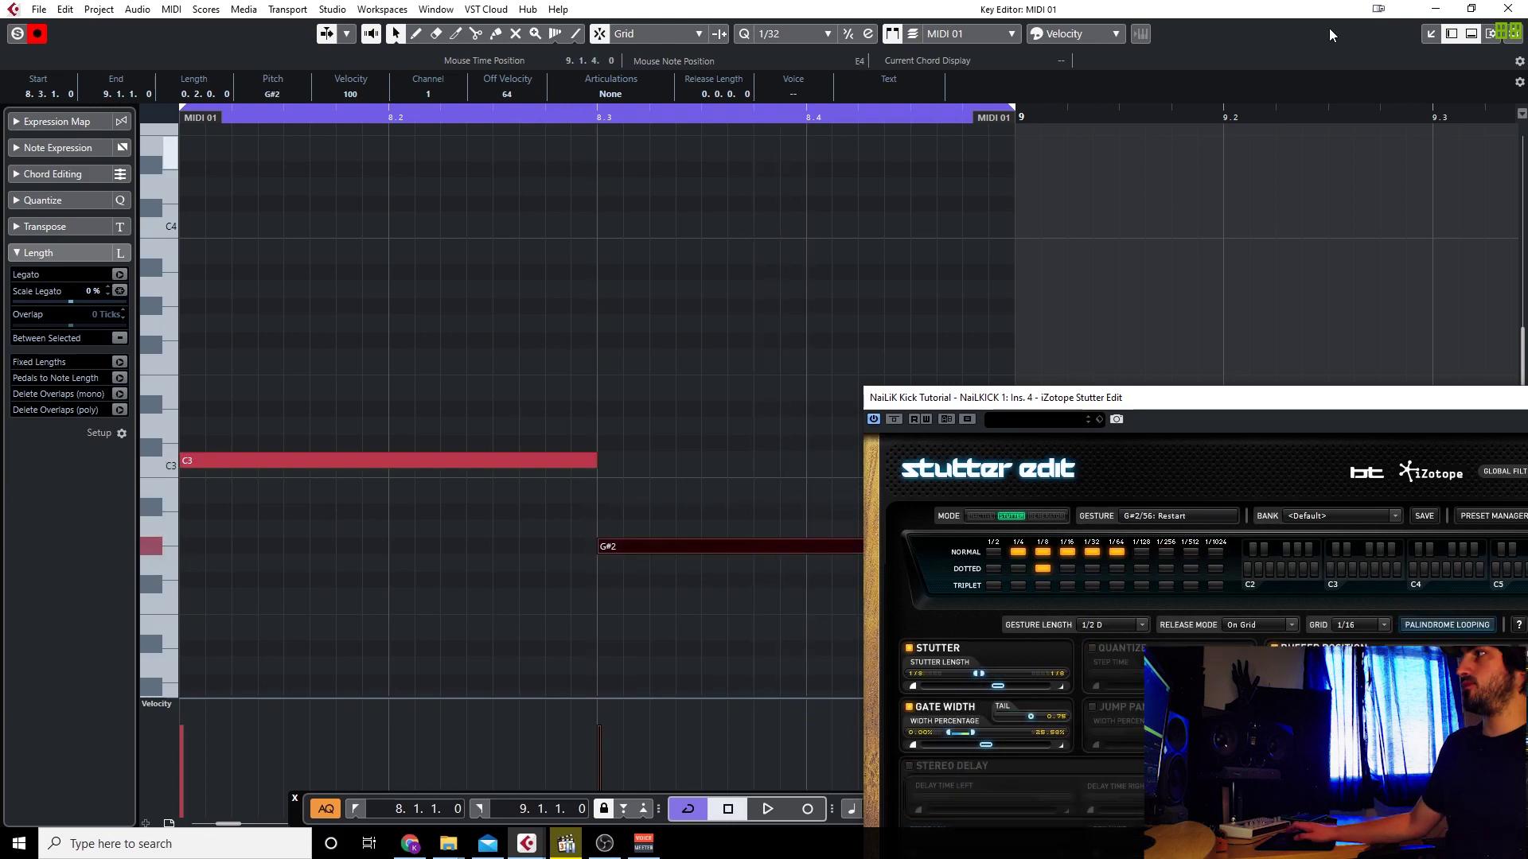
{"action": "left_click", "coordinate": [1508, 9]}
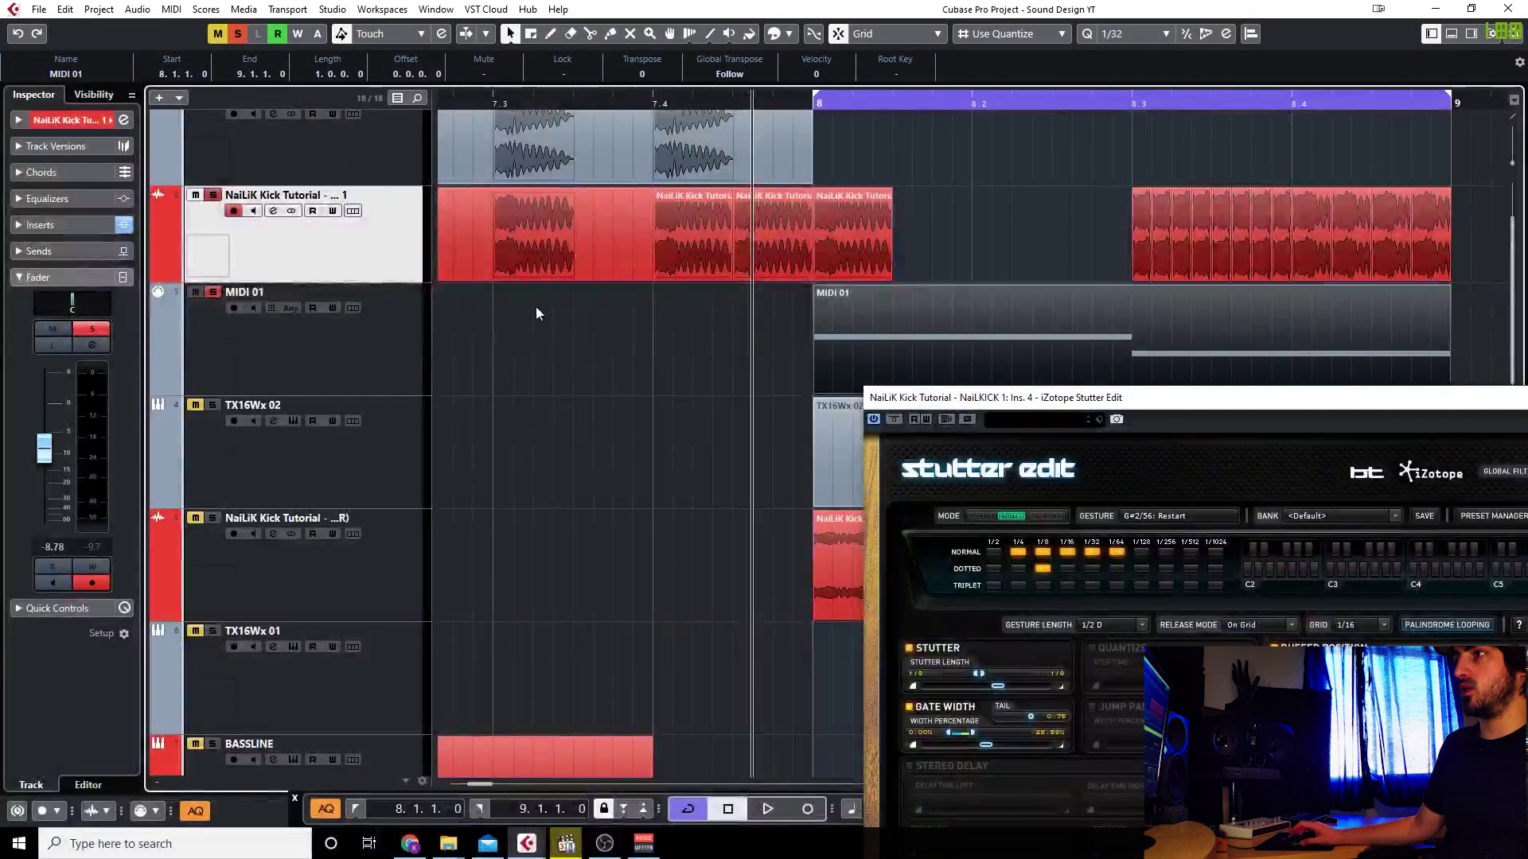
Audition the kick track through the MIDI-triggered Stutter Edit gestures around bar 8.
{"action": "scroll", "coordinate": [691, 303], "scroll_direction": "down", "scroll_amount": 5}
{"action": "key", "text": "space"}
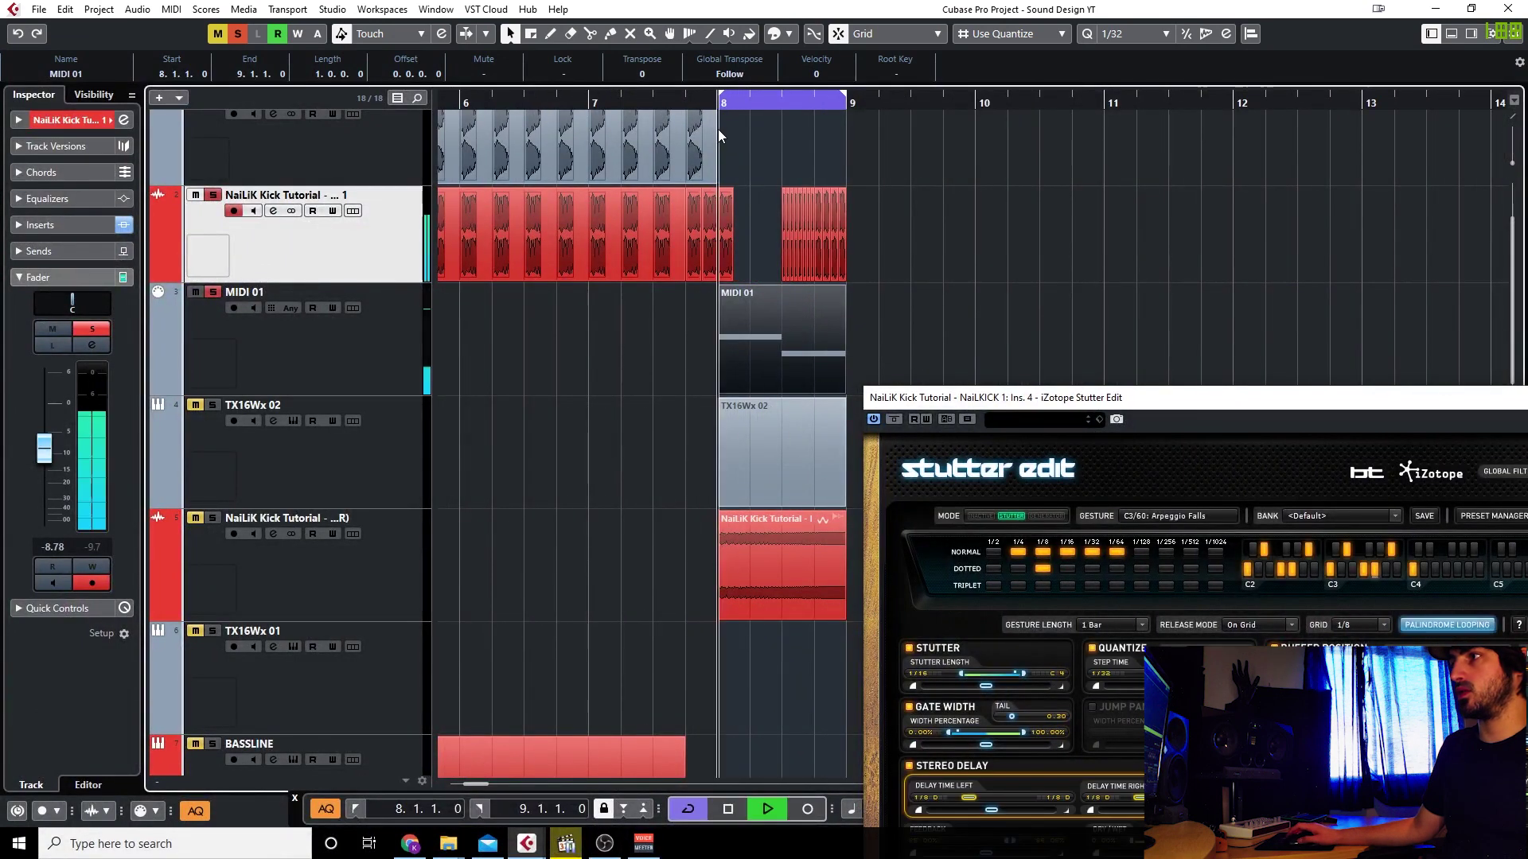
{"action": "key", "text": "space"}
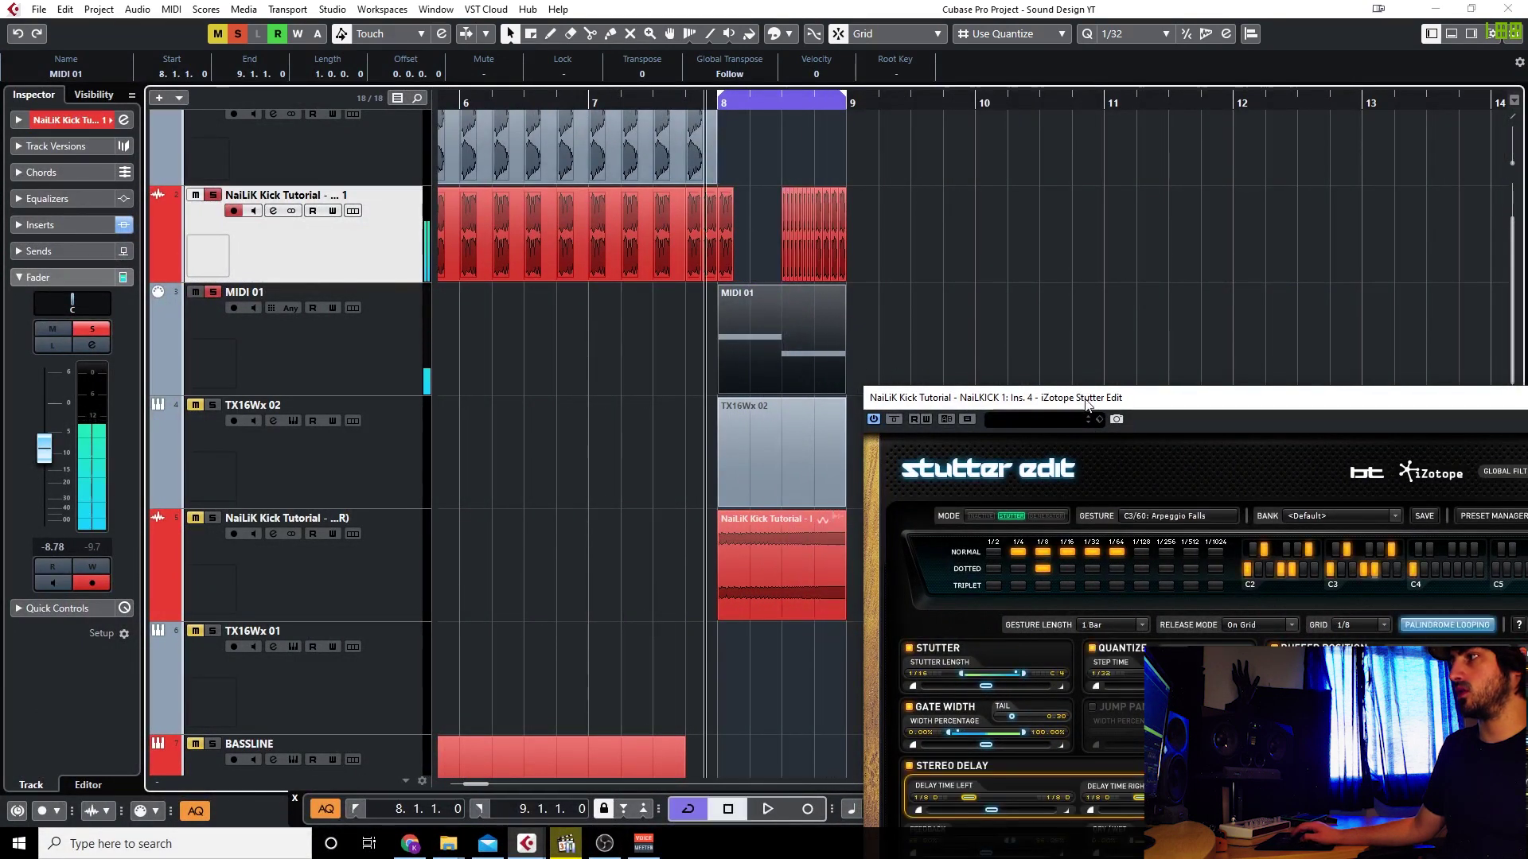
Load the Glitchbreakz [E1] bank from the Glitch category in Stutter Edit and close the plug-in window.
{"action": "left_click_drag", "start_coordinate": [1087, 403], "coordinate": [761, 52]}
{"action": "left_click", "coordinate": [1013, 163]}
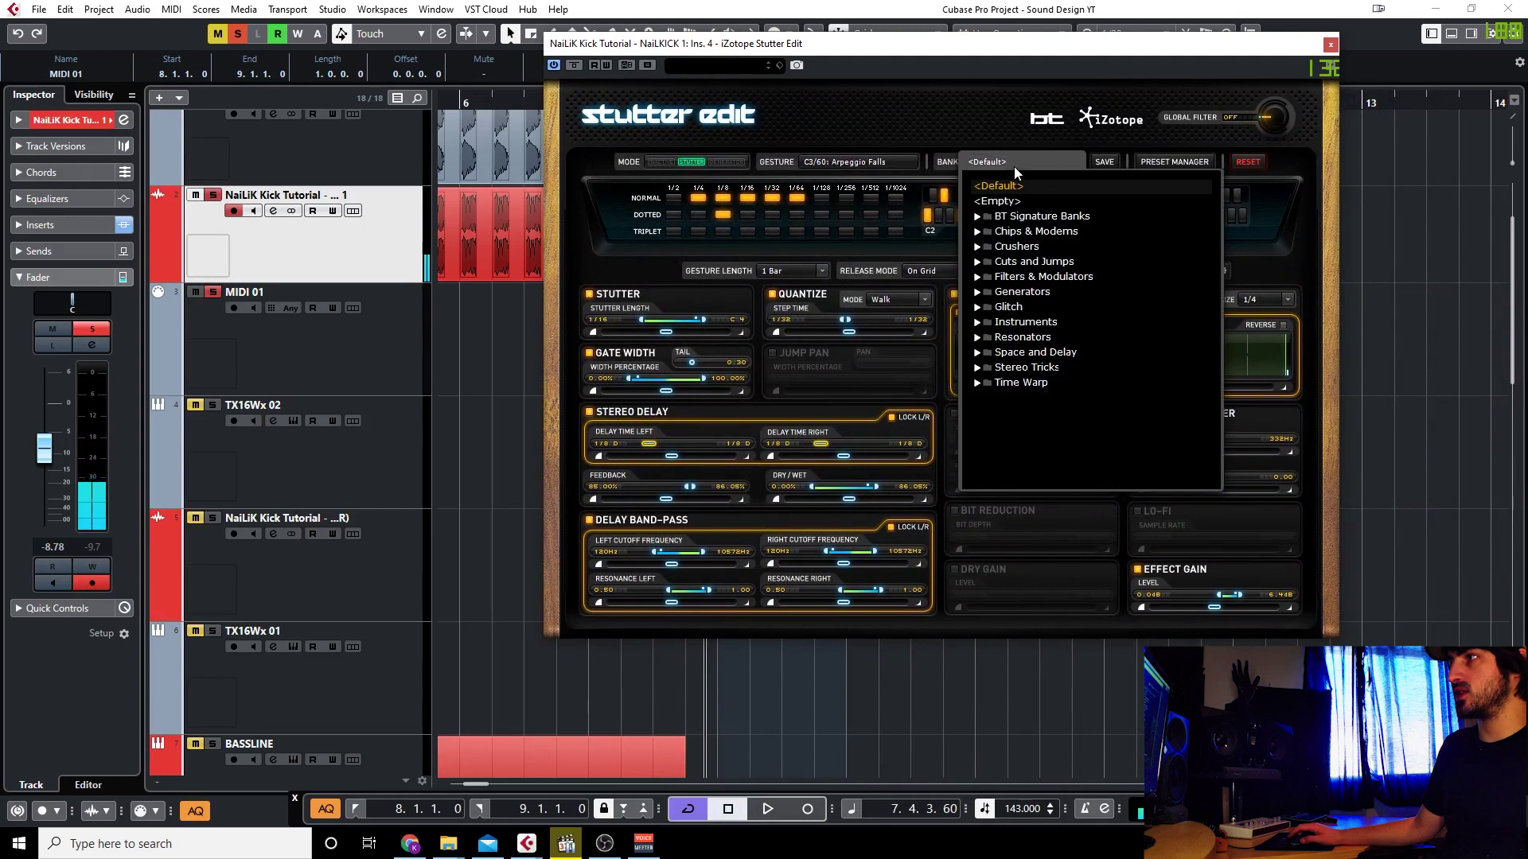
{"action": "left_click", "coordinate": [1010, 307]}
{"action": "left_click", "coordinate": [1019, 337]}
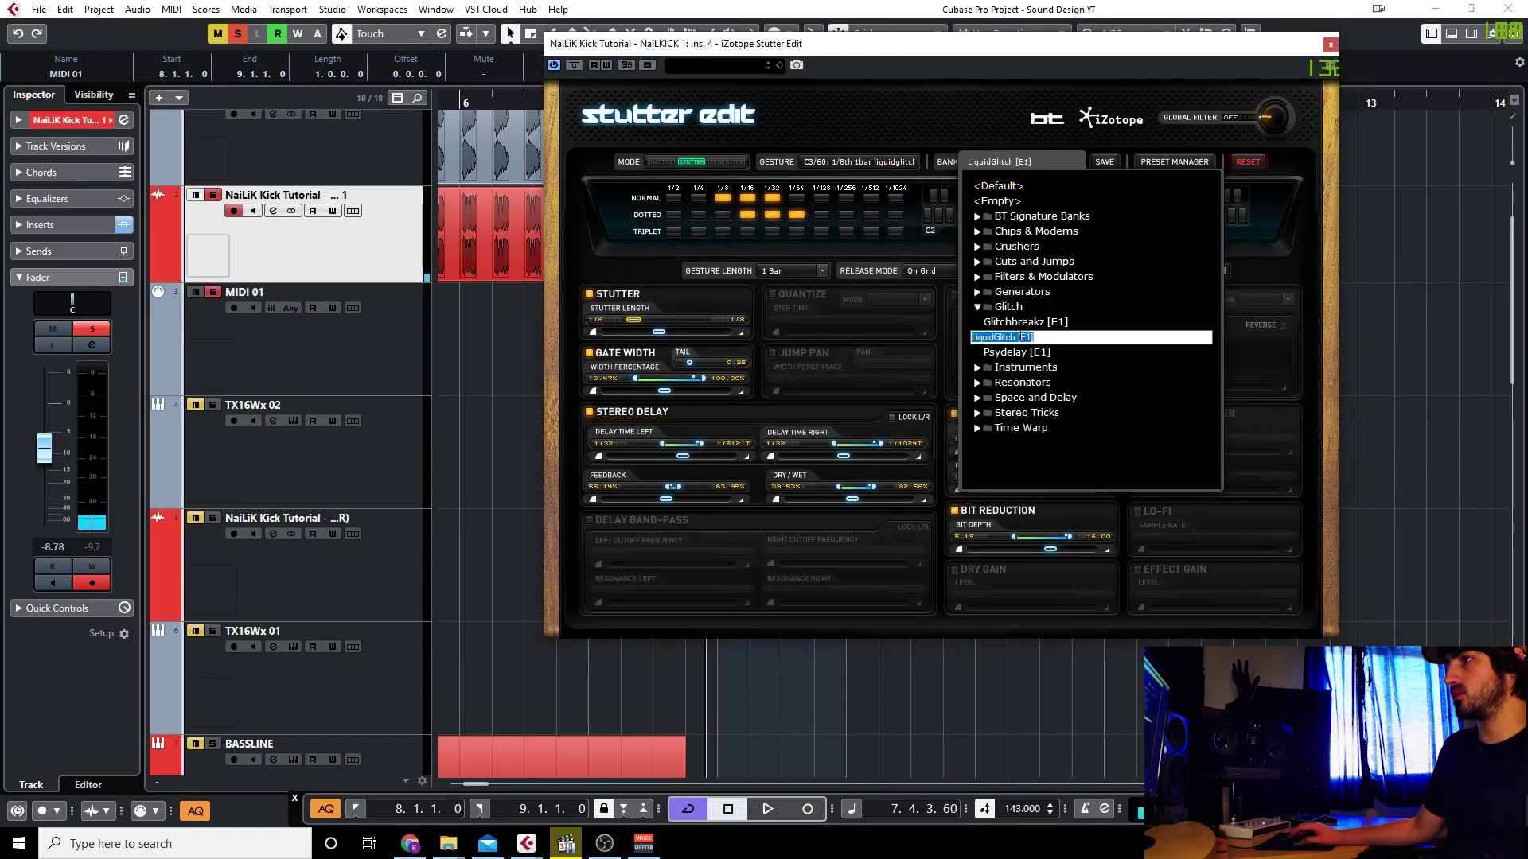
{"action": "left_click", "coordinate": [1086, 323]}
{"action": "left_click", "coordinate": [1311, 165]}
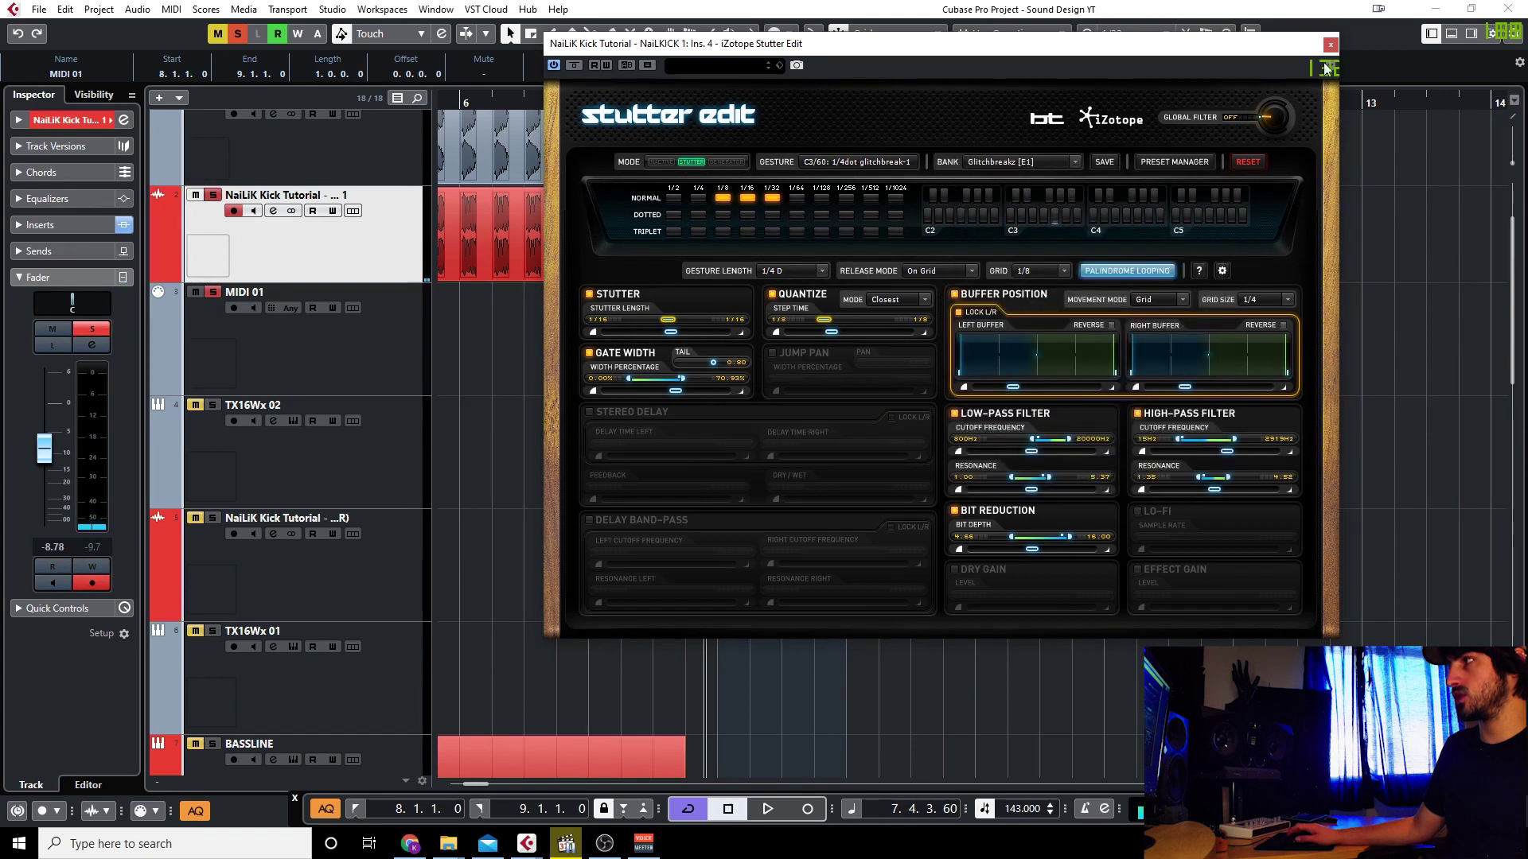
{"action": "left_click", "coordinate": [1331, 46]}
Audition bar 8 with the Glitchbreakz bank and check the trigger notes in the MIDI 01 part.
{"action": "key", "text": "space"}
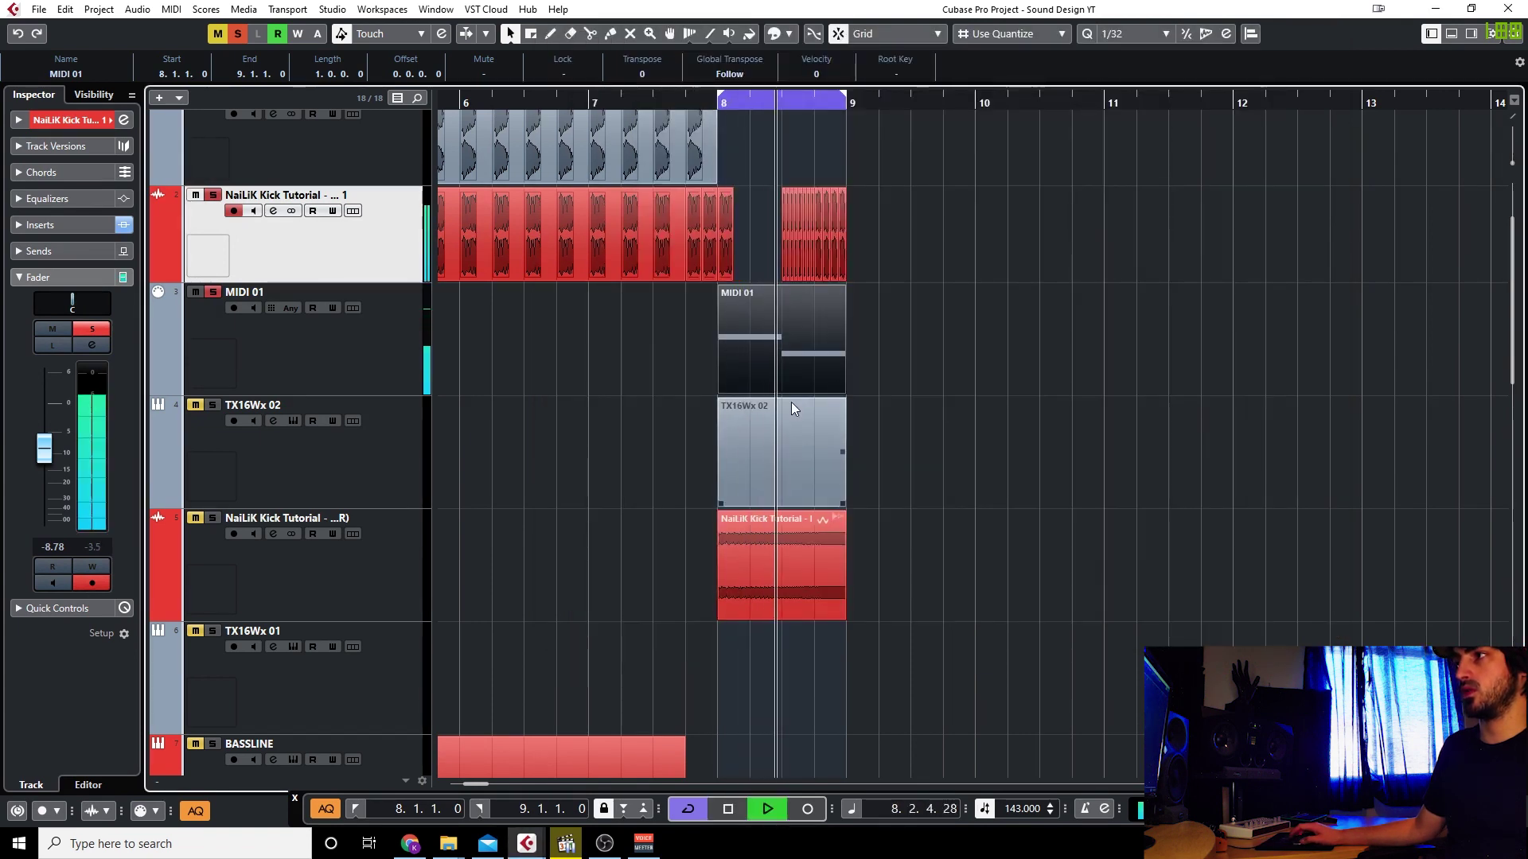
{"action": "left_click", "coordinate": [780, 355]}
{"action": "key", "text": "space"}
{"action": "double_click", "coordinate": [781, 355]}
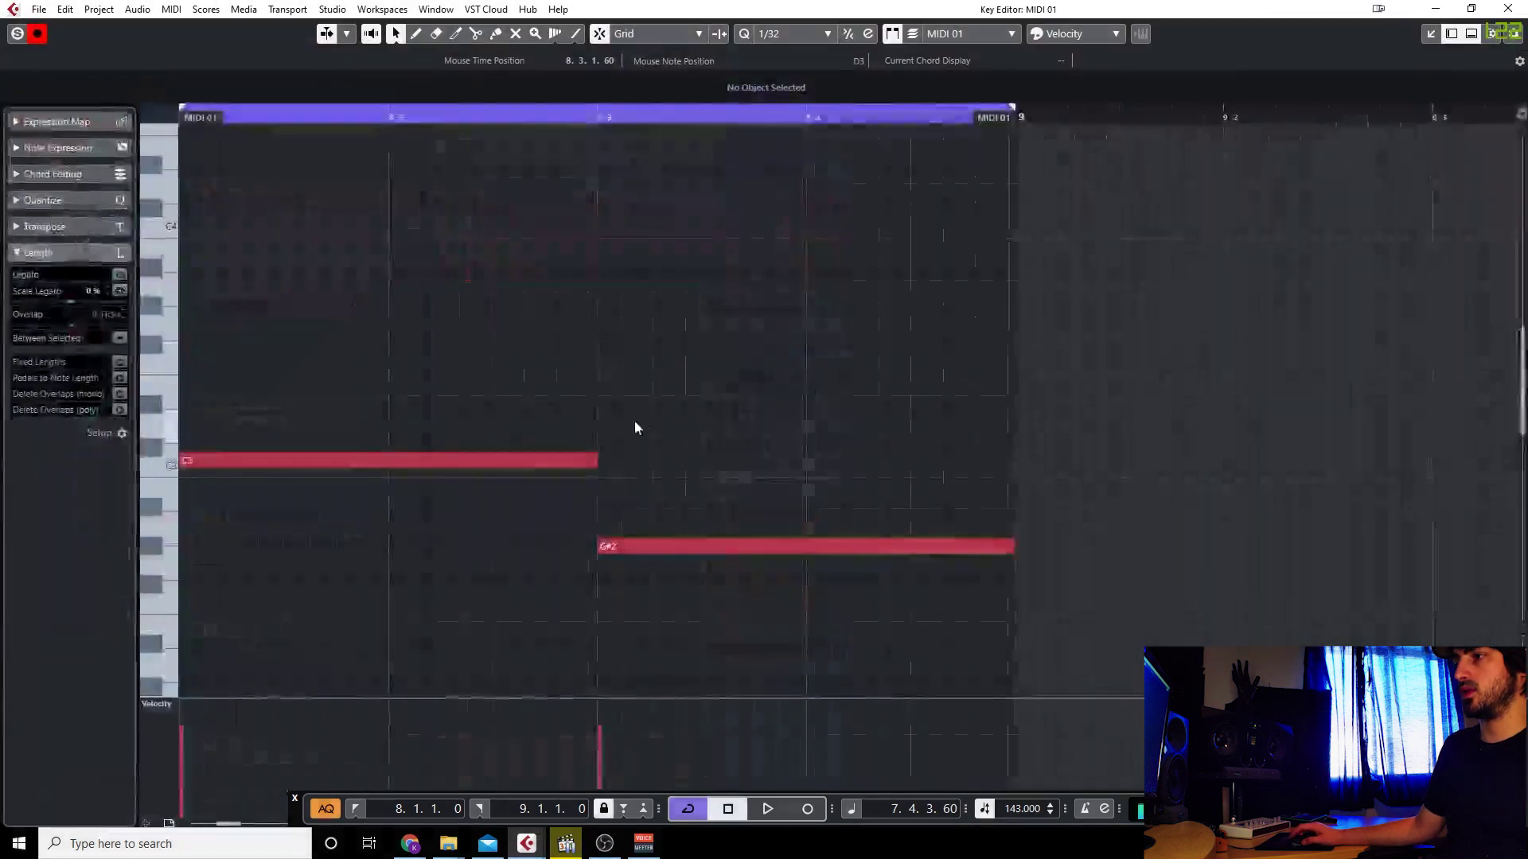
{"action": "key", "text": "Escape"}
{"action": "left_click", "coordinate": [604, 331]}
{"action": "left_click", "coordinate": [310, 326]}
Load the Click Cut [Devine] bank from Cuts and Jumps in the kick track's Stutter Edit, then close the plug-in and channel settings.
{"action": "left_click", "coordinate": [273, 210]}
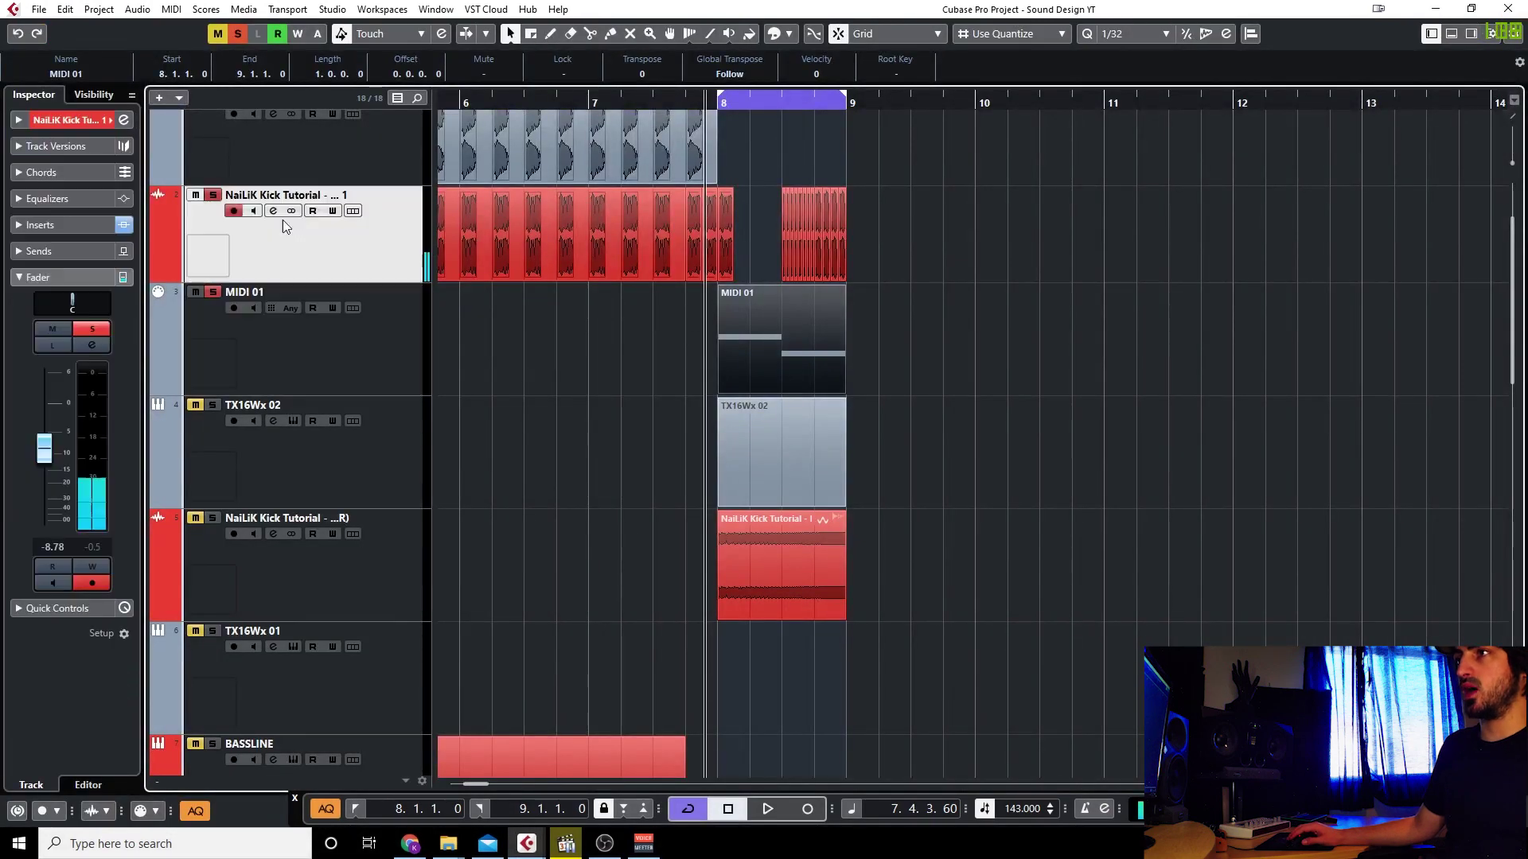
{"action": "left_click", "coordinate": [434, 256]}
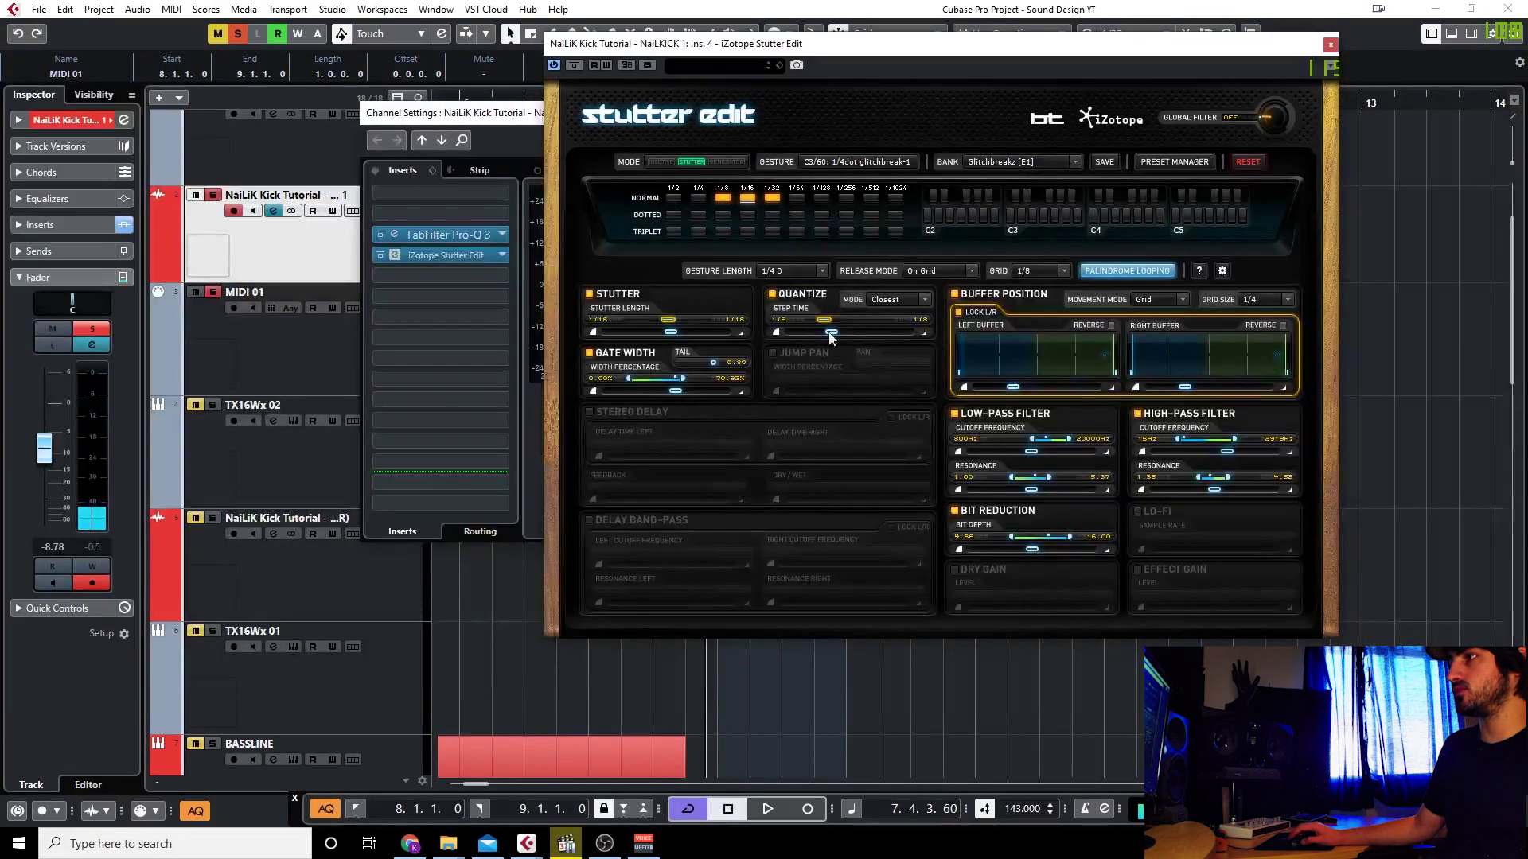
{"action": "left_click", "coordinate": [1007, 164]}
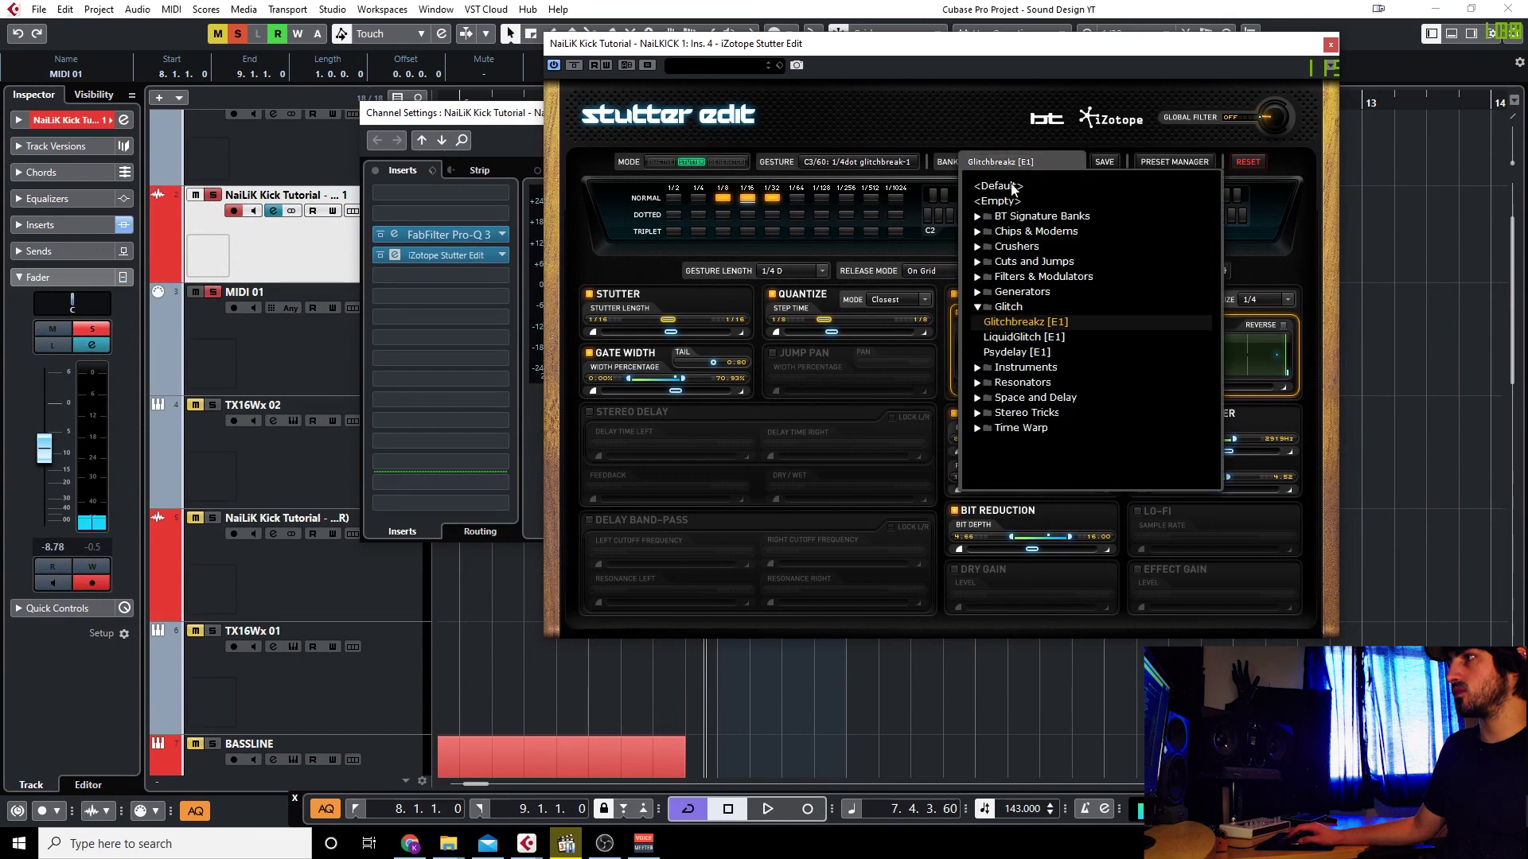
{"action": "left_click", "coordinate": [985, 264]}
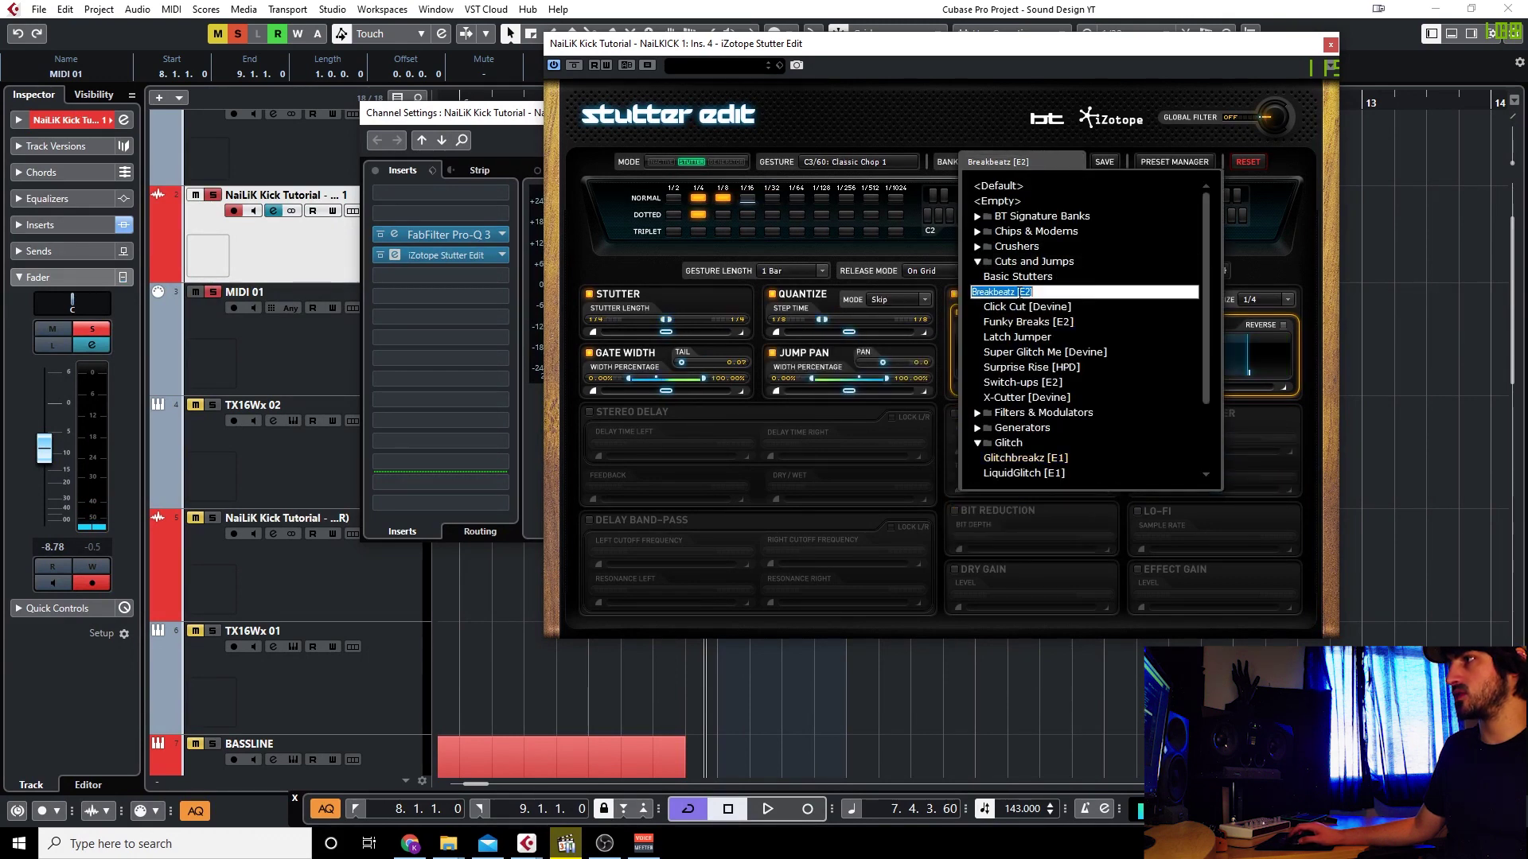
{"action": "left_click", "coordinate": [1150, 307]}
{"action": "left_click", "coordinate": [1134, 84]}
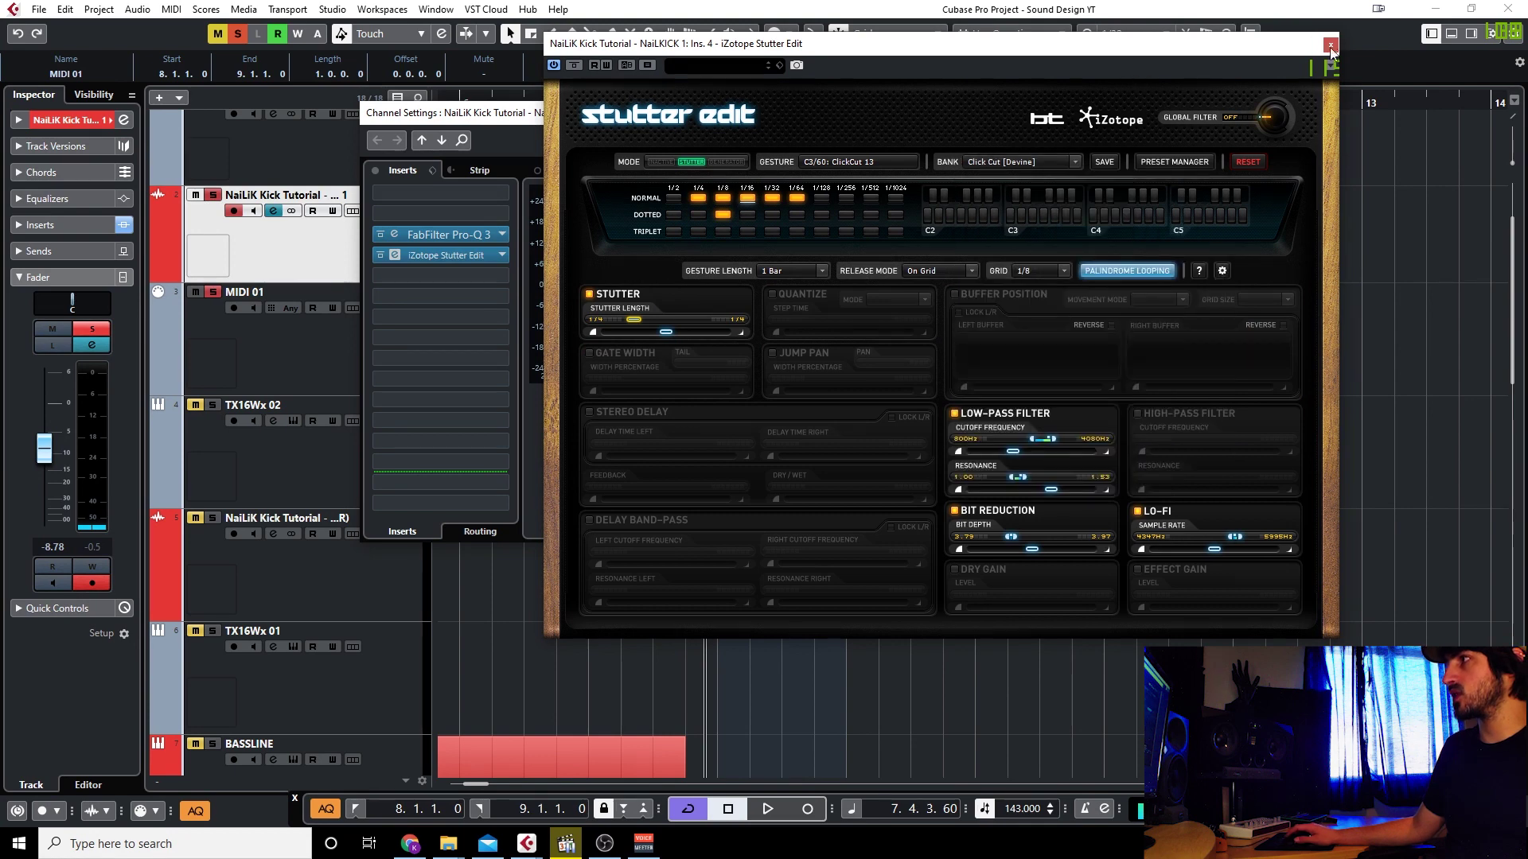
{"action": "left_click", "coordinate": [1330, 45]}
{"action": "left_click", "coordinate": [1241, 113]}
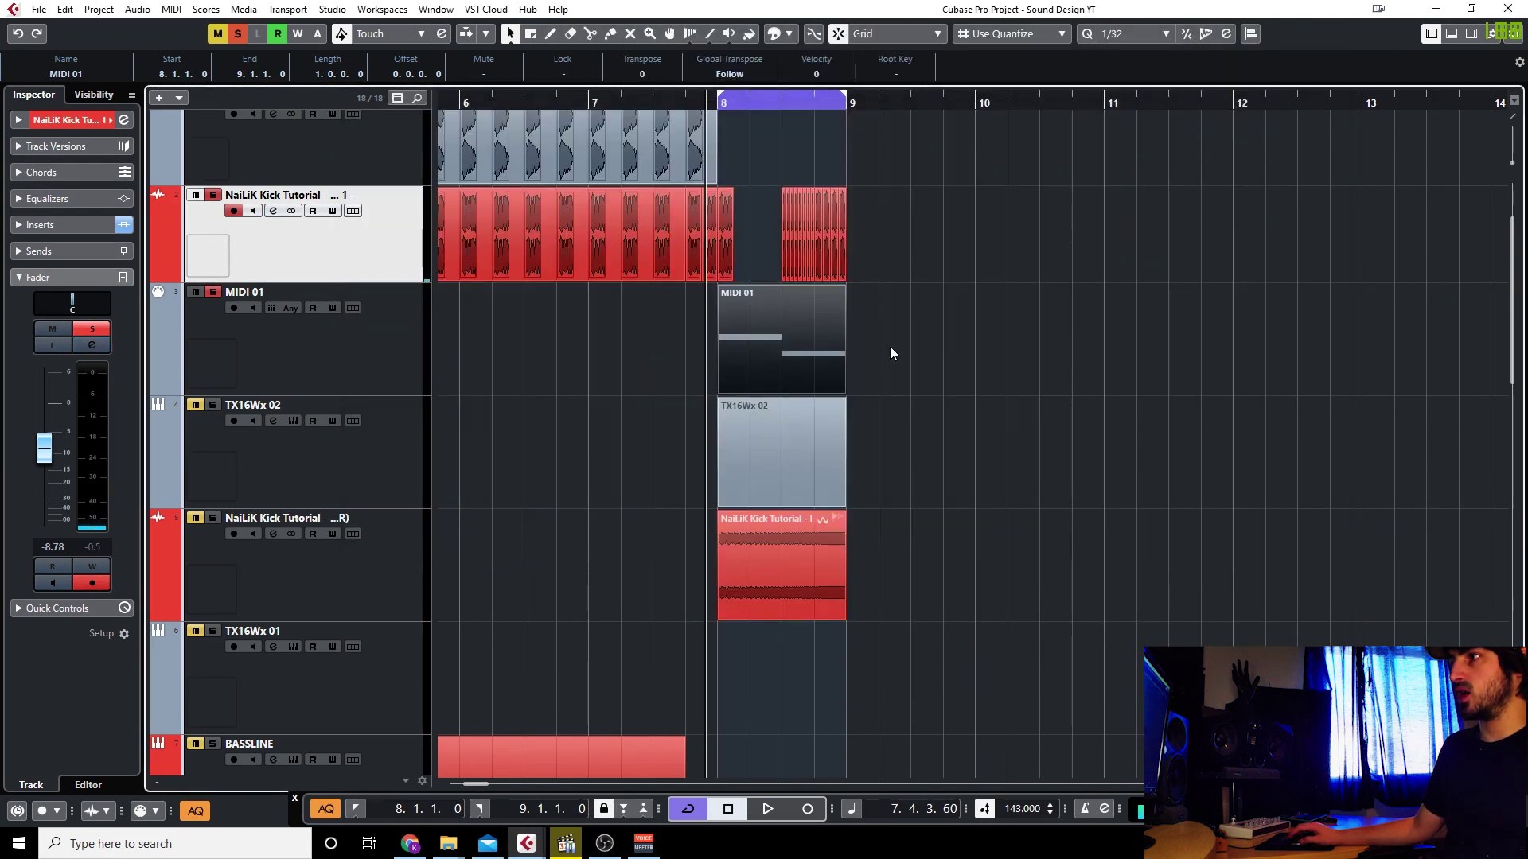
Split the C3 note in the MIDI 01 part at 8.2 and lower its second half to B2.
{"action": "double_click", "coordinate": [804, 337]}
{"action": "left_click", "coordinate": [1507, 9]}
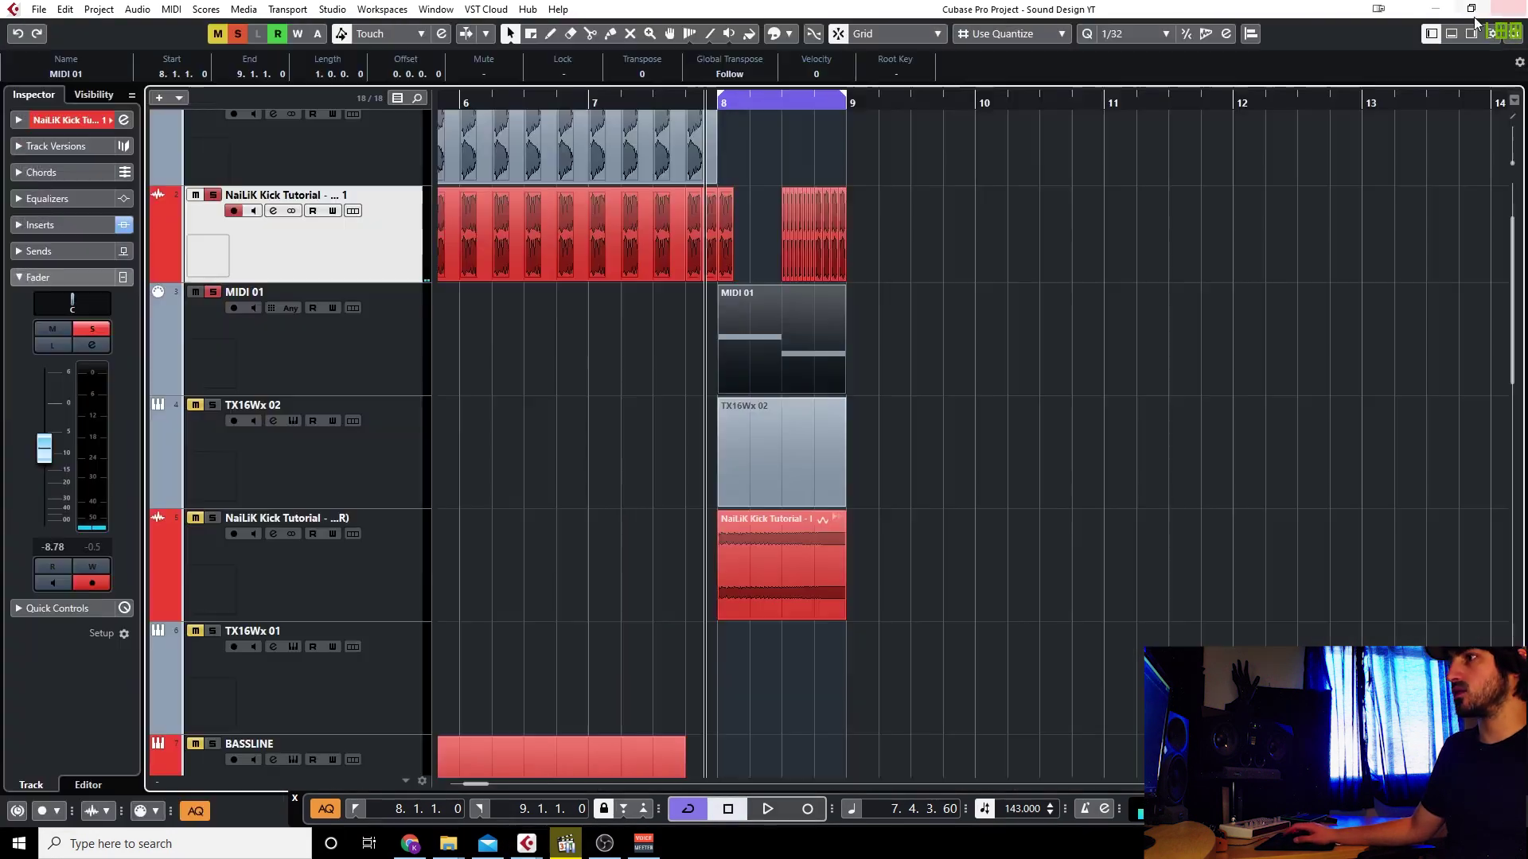
{"action": "double_click", "coordinate": [756, 364]}
{"action": "left_click_drag", "start_coordinate": [586, 468], "coordinate": [519, 495]}
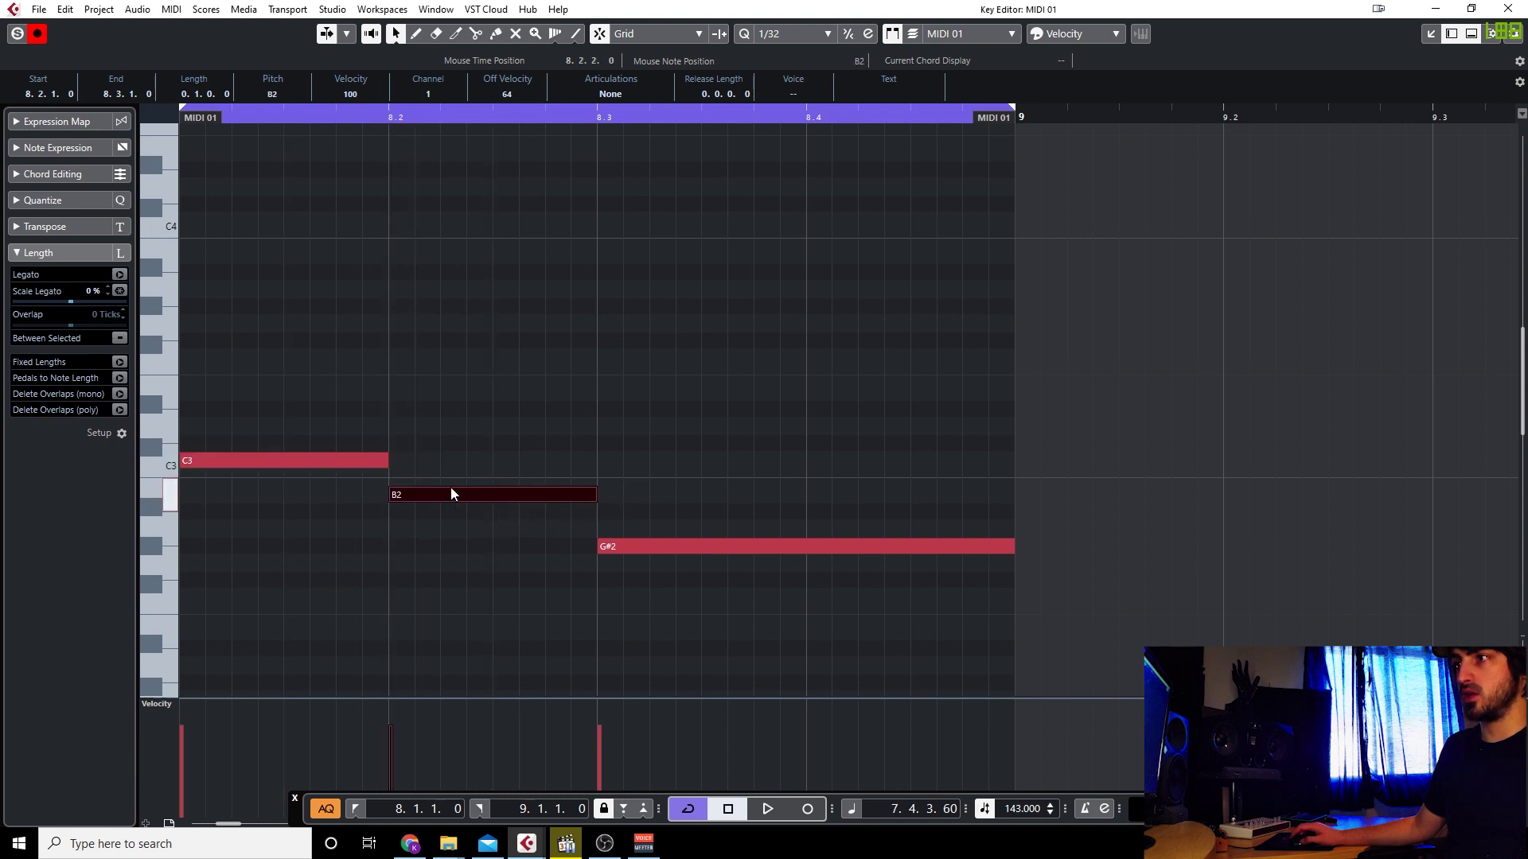
{"action": "left_click", "coordinate": [599, 496]}
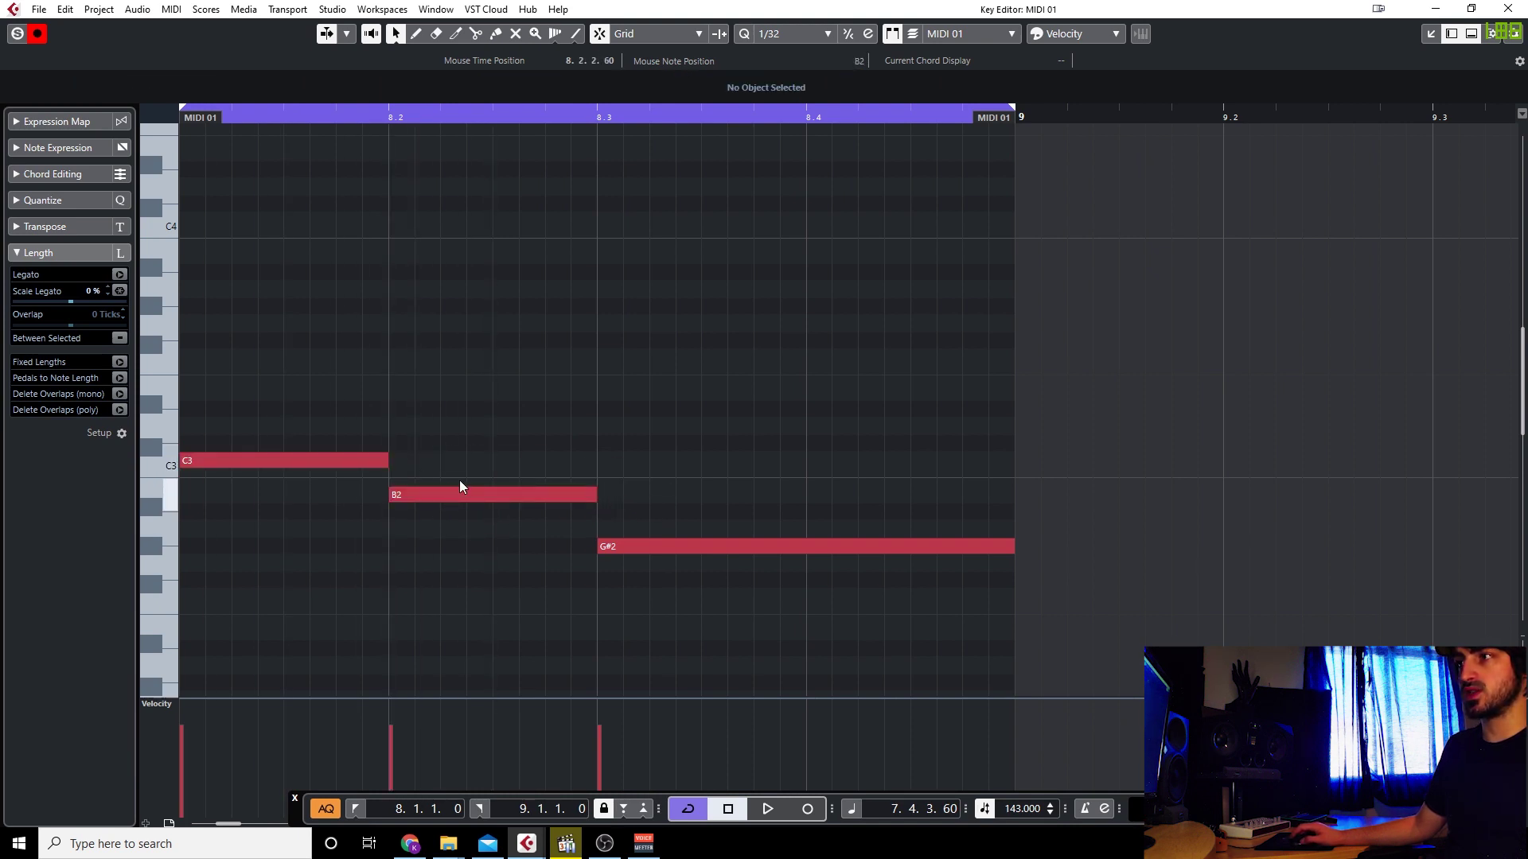
{"action": "left_click", "coordinate": [1507, 9]}
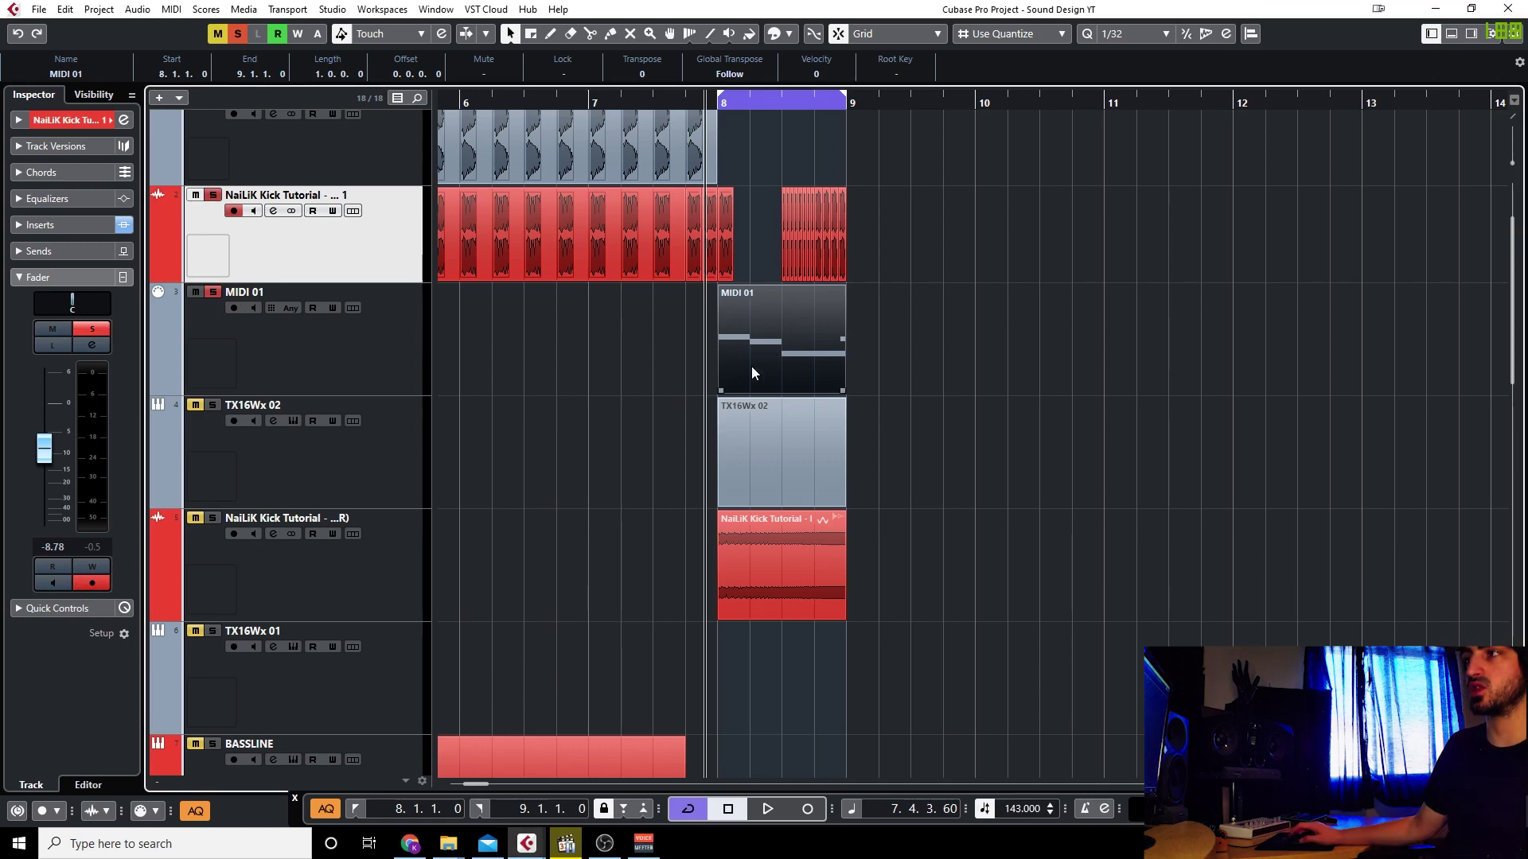
Split the end off the B2 note, raise it to D#3, and fit it between 8.2.3.60 and 8.3.1.0.
{"action": "double_click", "coordinate": [747, 345]}
{"action": "mouse_move", "coordinate": [599, 498]}
{"action": "left_mouse_down"}
{"action": "mouse_move", "coordinate": [518, 500]}
{"action": "mouse_move", "coordinate": [597, 480]}
{"action": "mouse_move", "coordinate": [592, 358]}
{"action": "mouse_move", "coordinate": [613, 406]}
{"action": "mouse_move", "coordinate": [581, 410]}
{"action": "mouse_move", "coordinate": [647, 410]}
{"action": "left_mouse_up"}
{"action": "left_click", "coordinate": [671, 436]}
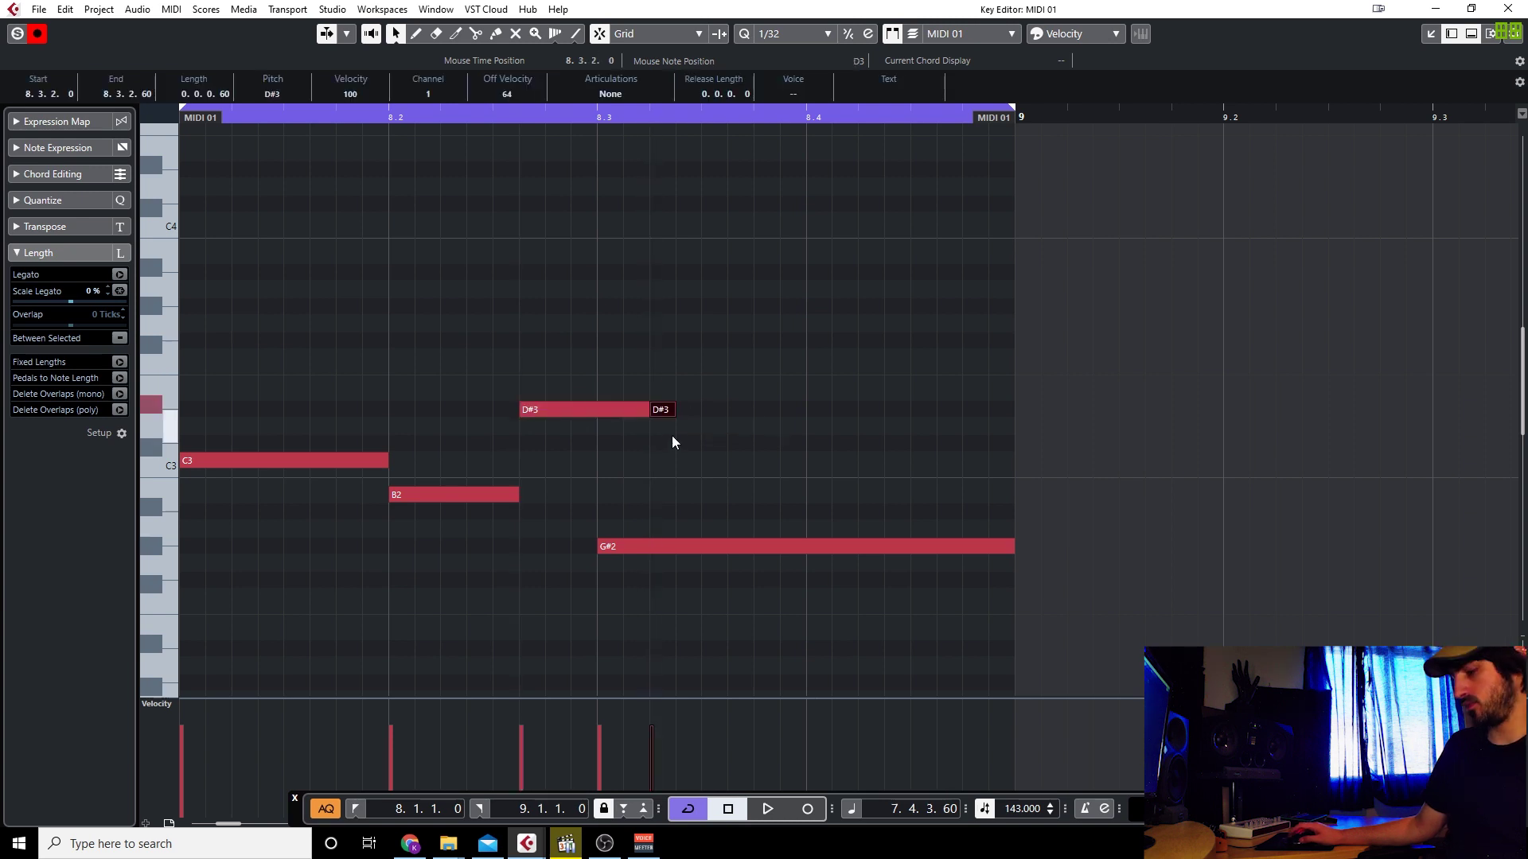
{"action": "left_click_drag", "start_coordinate": [651, 410], "coordinate": [597, 412]}
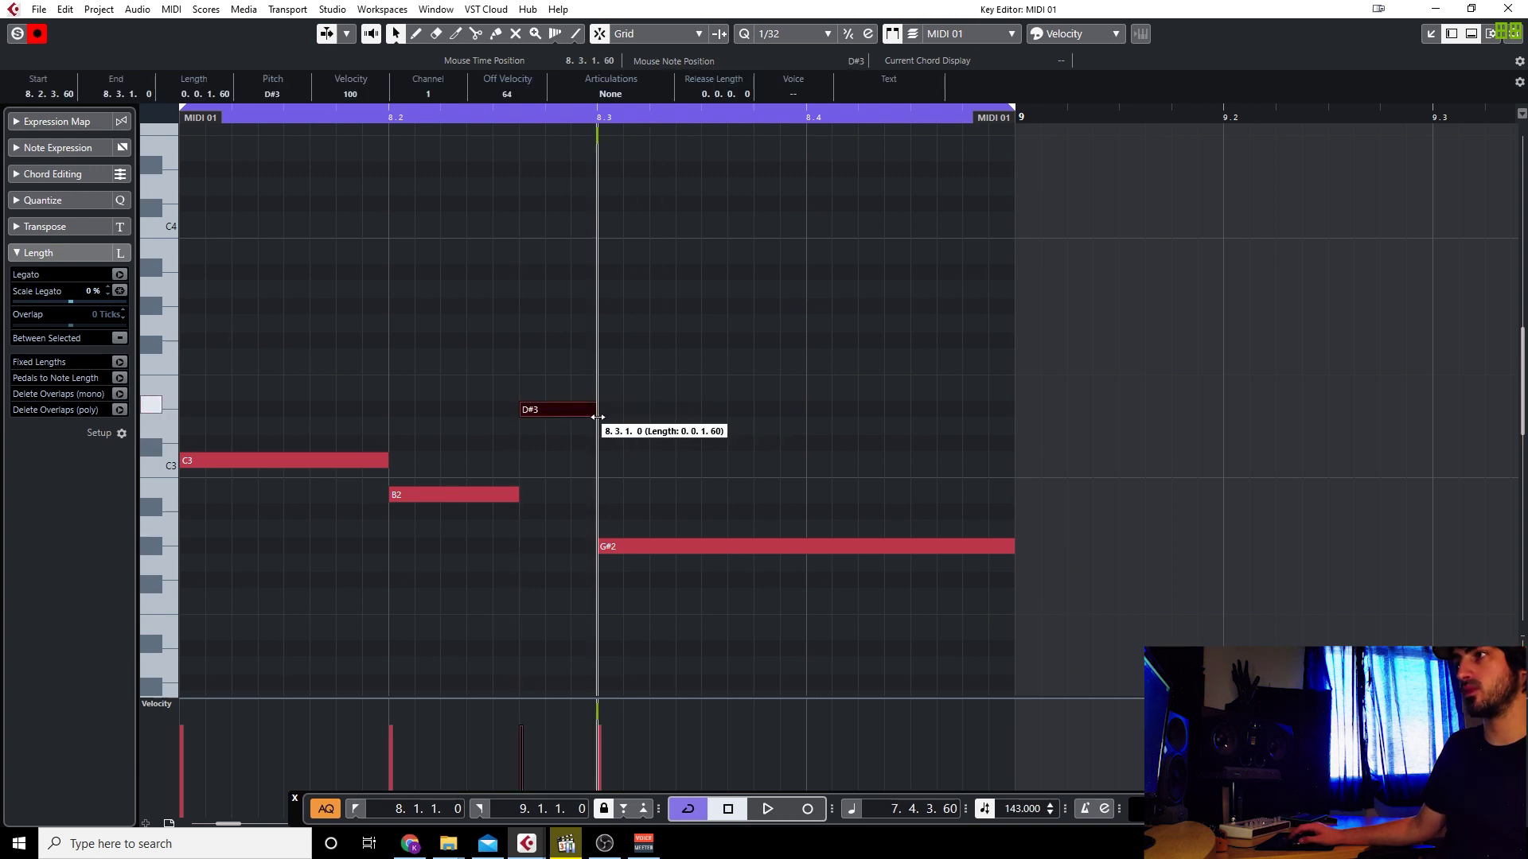
{"action": "left_click", "coordinate": [790, 399]}
{"action": "left_click", "coordinate": [1507, 9]}
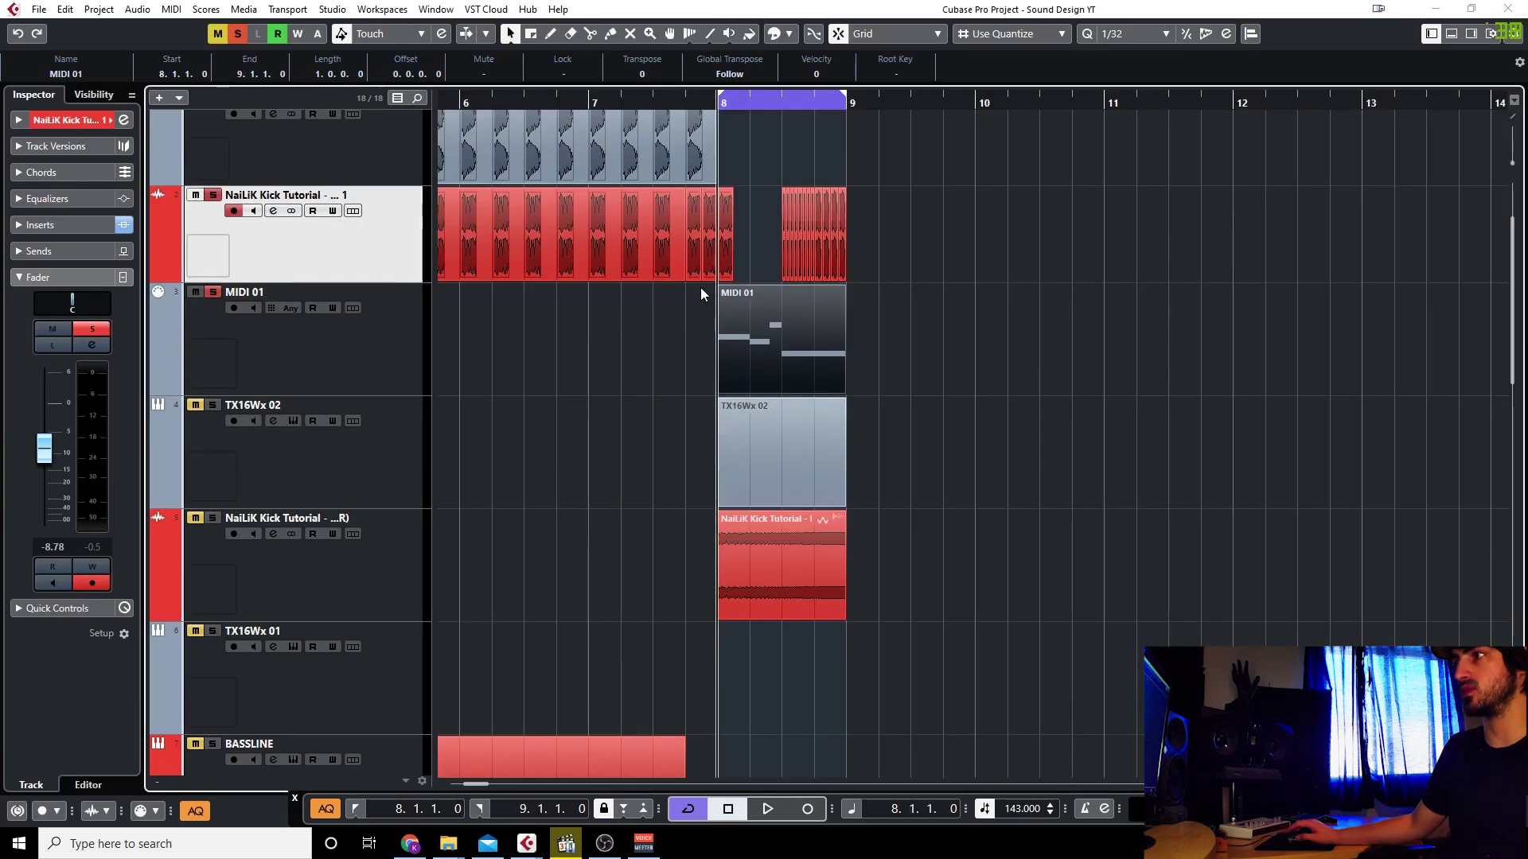
Deselect the MIDI 01 part and audition bar 8 with the C3, B2, D#3 and G#2 trigger notes.
{"action": "left_click", "coordinate": [759, 222]}
{"action": "key", "text": "space"}
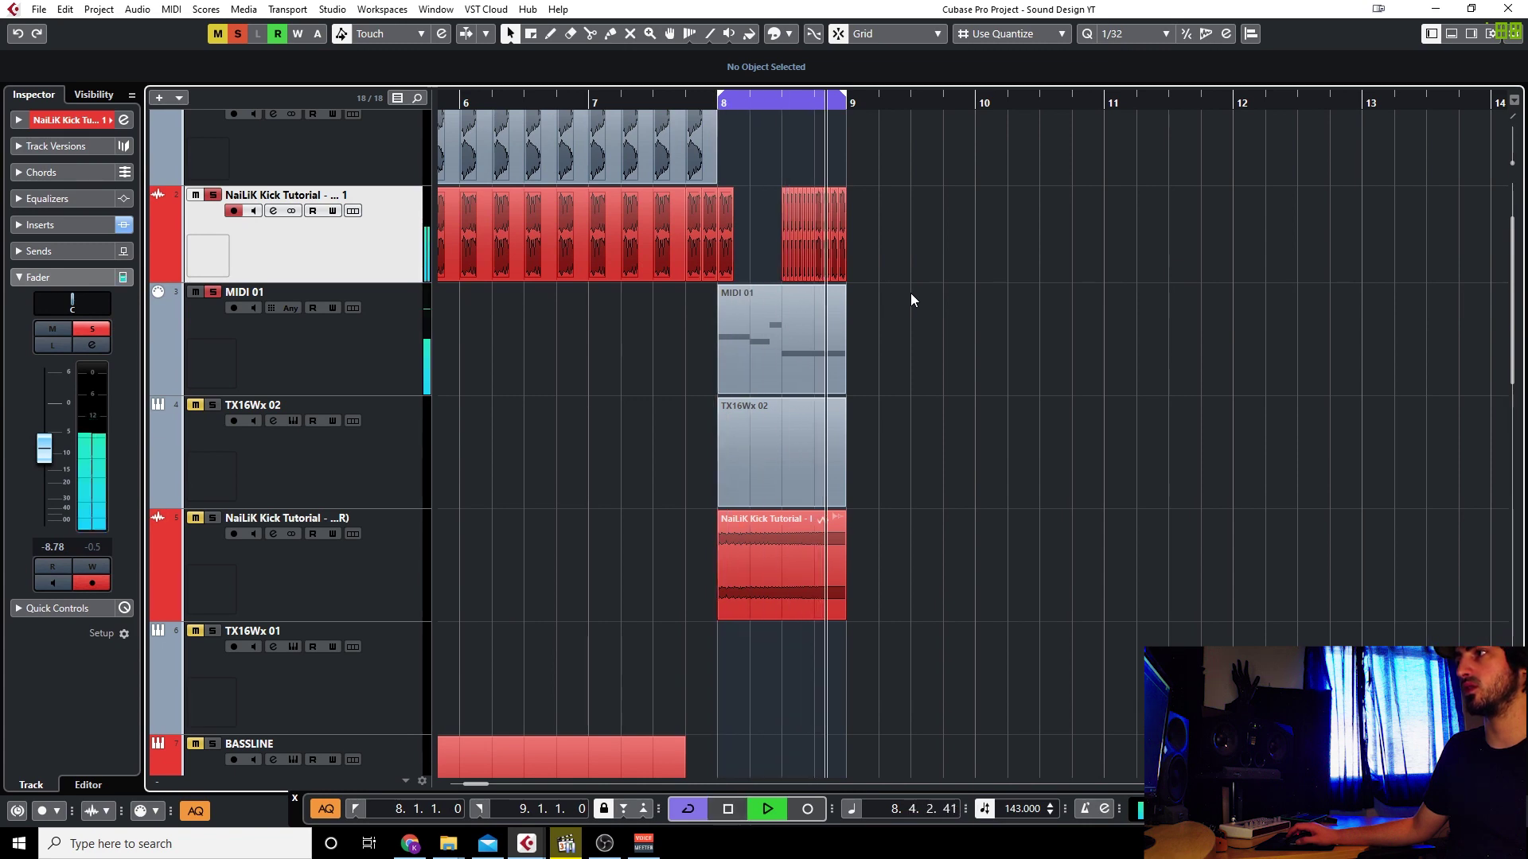
Lower the G#2 note in the second half of the MIDI 01 part to F#2 and audition the change.
{"action": "key", "text": "space"}
{"action": "left_click", "coordinate": [821, 348]}
{"action": "double_click", "coordinate": [821, 347]}
{"action": "left_click", "coordinate": [773, 543]}
{"action": "key", "text": "Down"}
{"action": "key", "text": "Down"}
{"action": "key", "text": "space"}
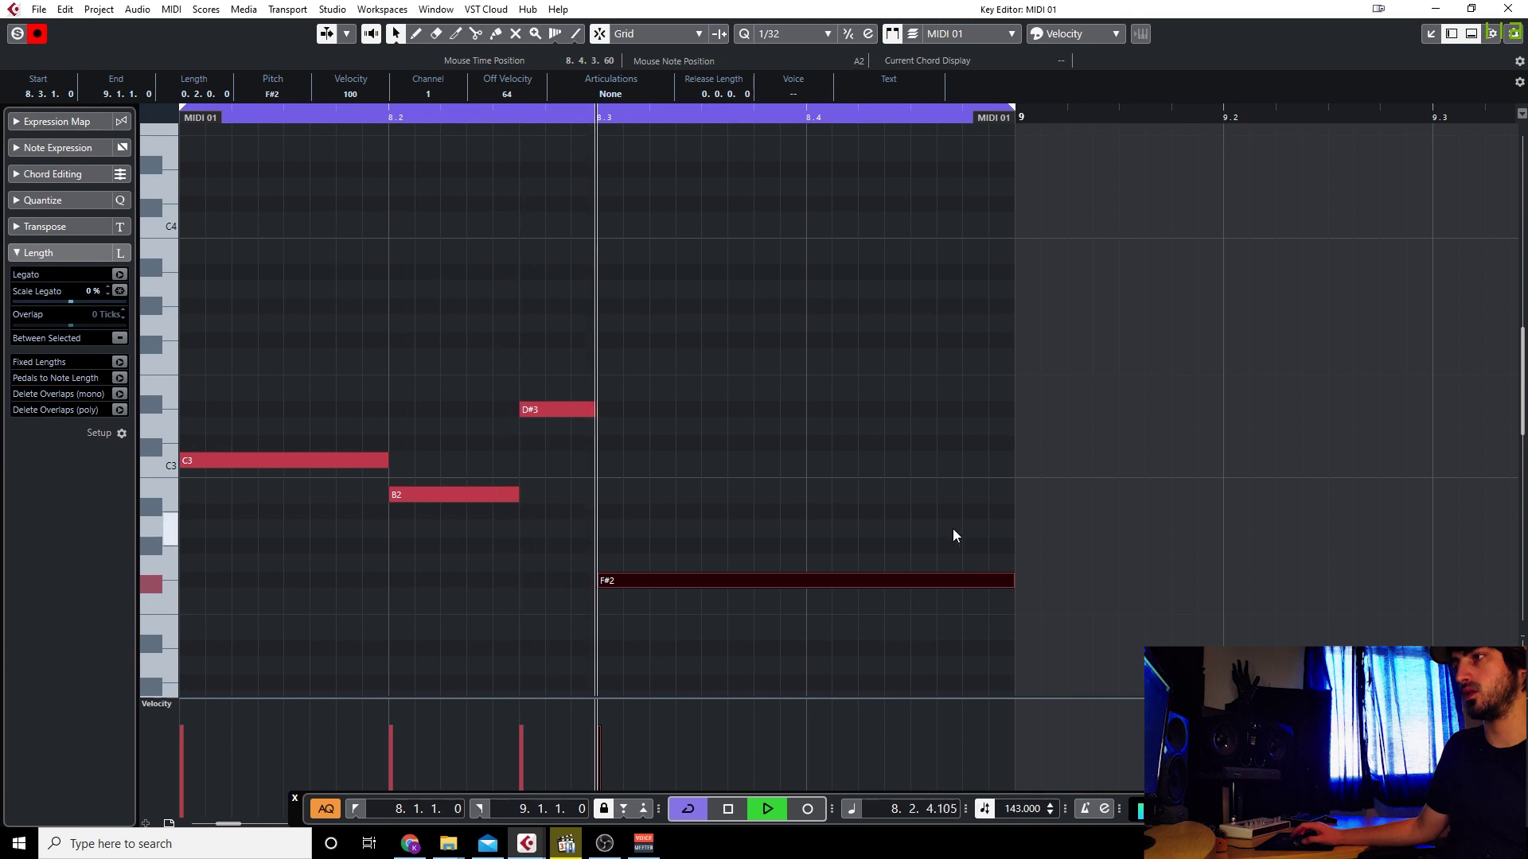
Split the F#2 note at 8.4, lower its second half to E2, audition it and close the Key Editor.
{"action": "key", "text": "space"}
{"action": "left_click_drag", "start_coordinate": [1013, 581], "coordinate": [958, 629]}
{"action": "key", "text": "space"}
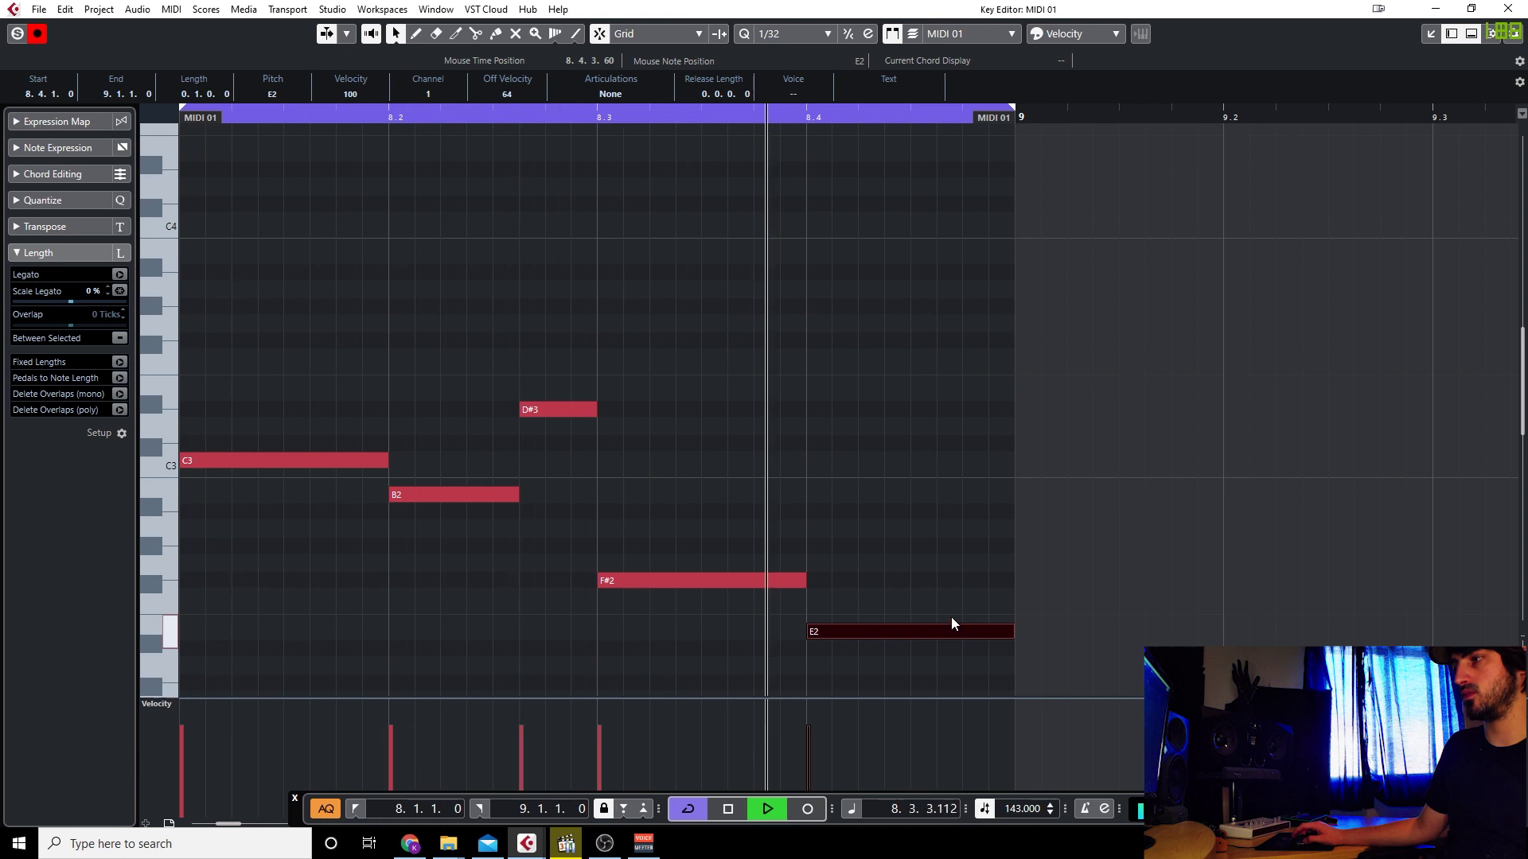
{"action": "left_click", "coordinate": [1508, 9]}
{"action": "key", "text": "space"}
Unsolo the kick and MIDI 01 tracks and extend the loop range back to the start of bar 1.
{"action": "left_click", "coordinate": [610, 456]}
{"action": "left_click", "coordinate": [346, 332]}
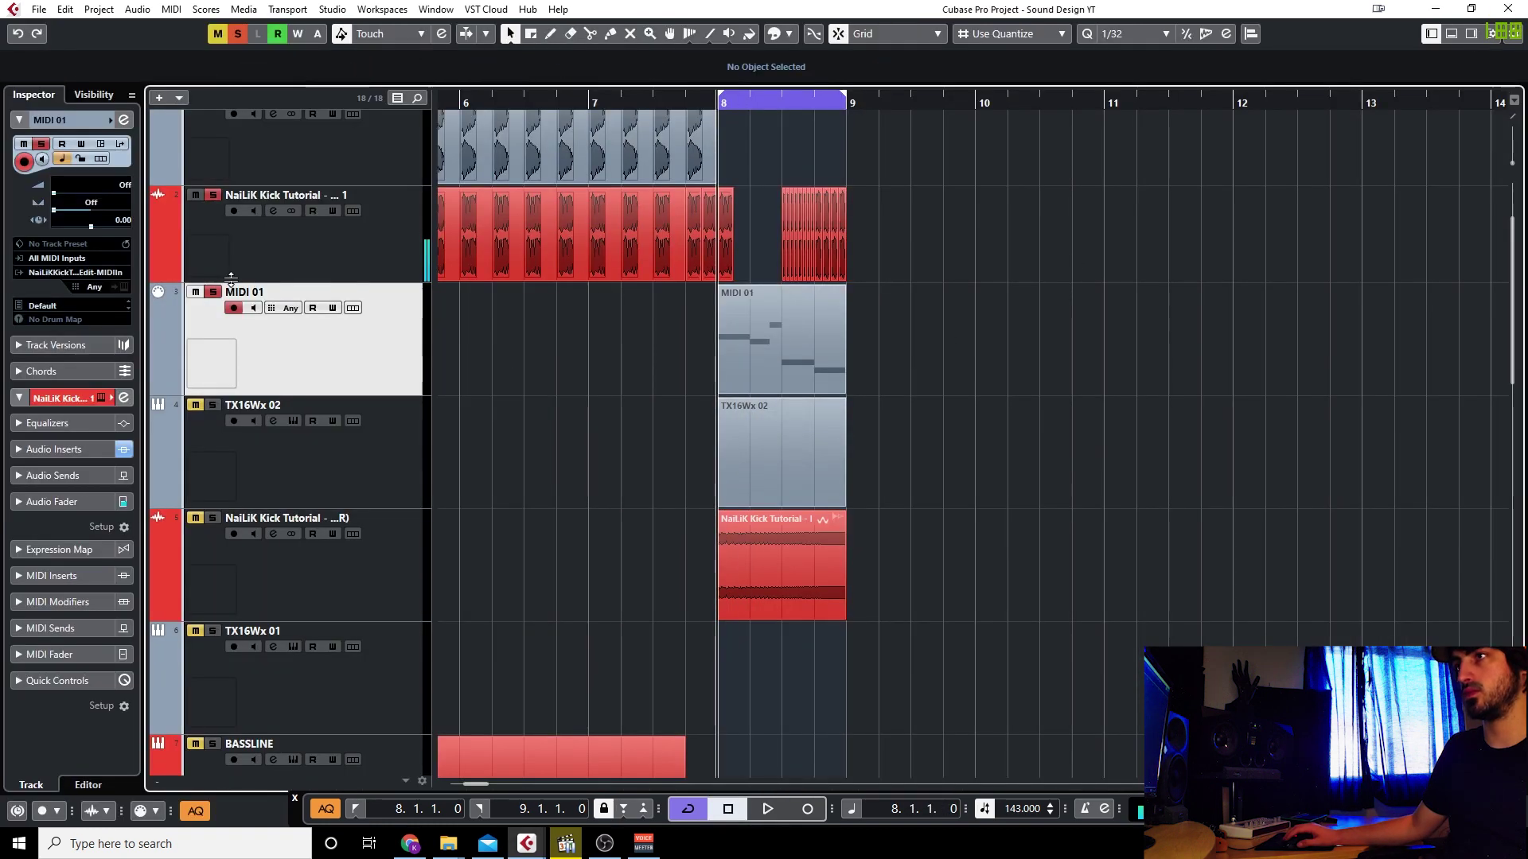
{"action": "left_click", "coordinate": [213, 196]}
{"action": "left_click", "coordinate": [213, 292]}
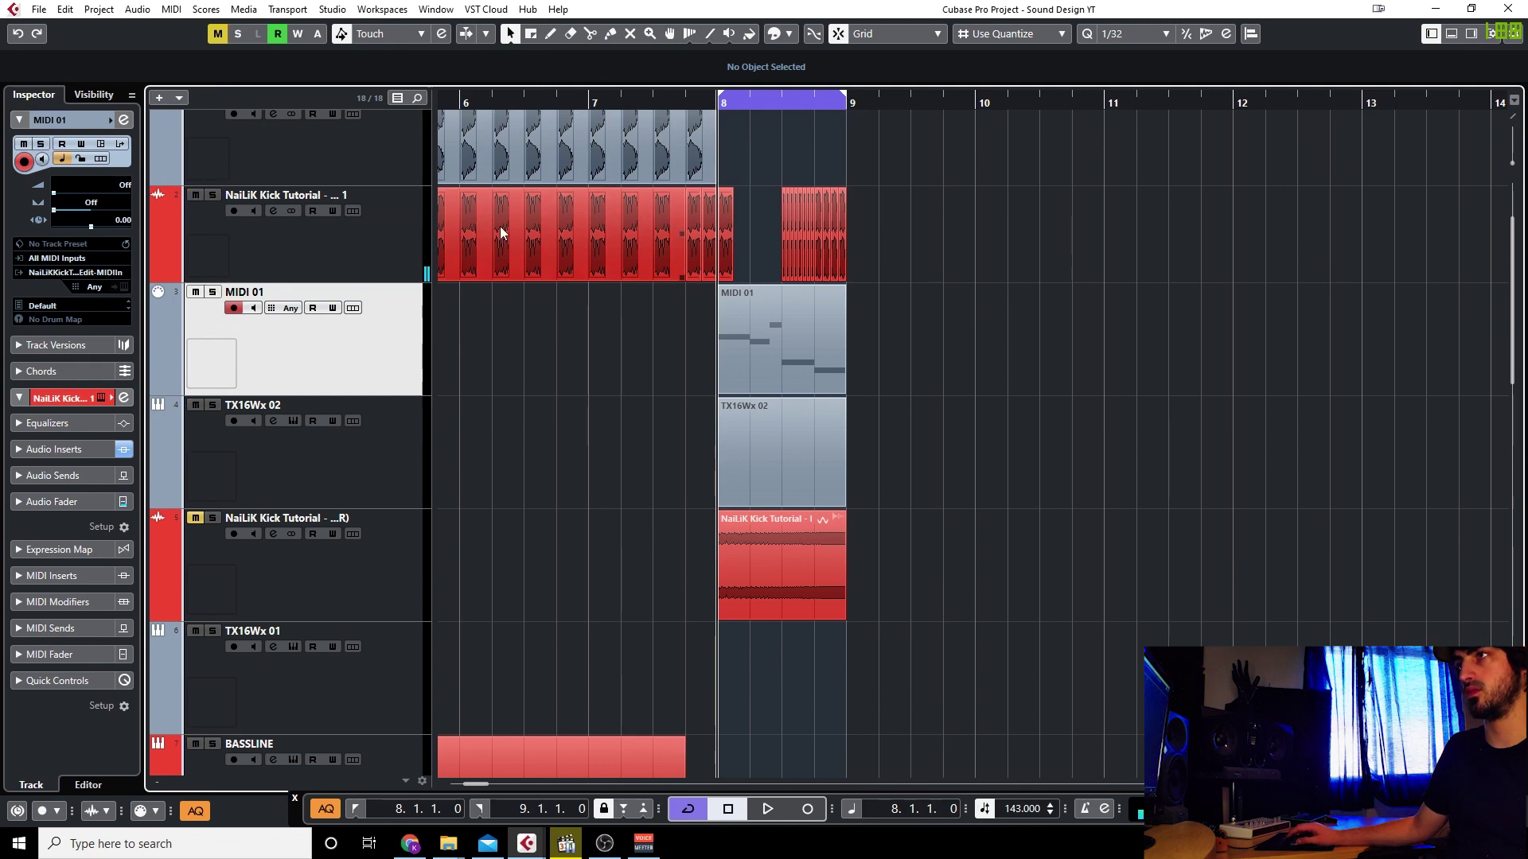
{"action": "left_click_drag", "start_coordinate": [492, 99], "coordinate": [51, 118]}
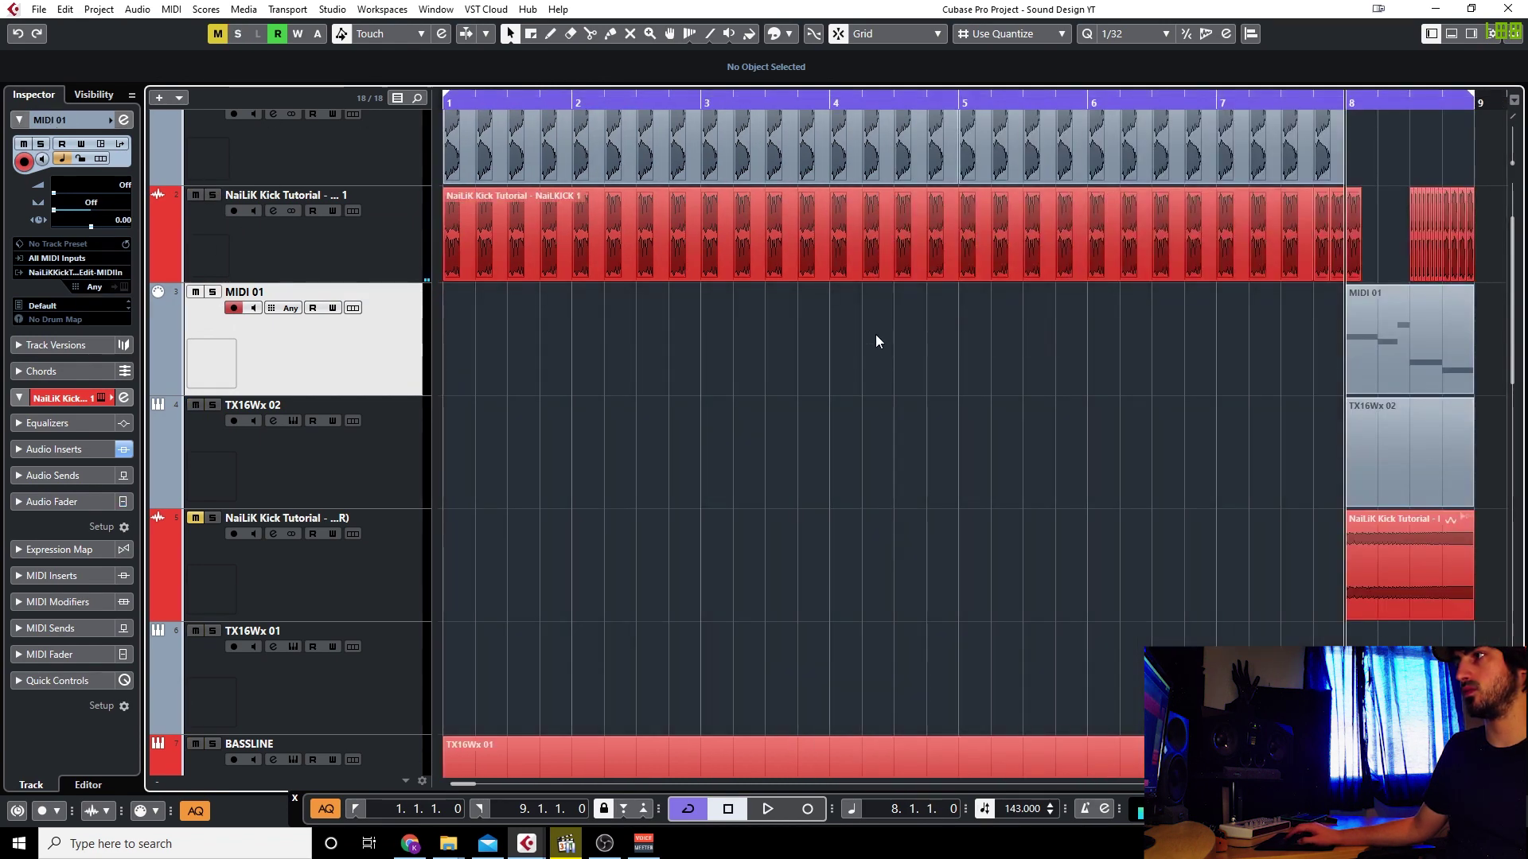
Play the full arrangement from bar 1 through the bar 8 kick rolls and stop playback.
{"action": "key", "text": "space"}
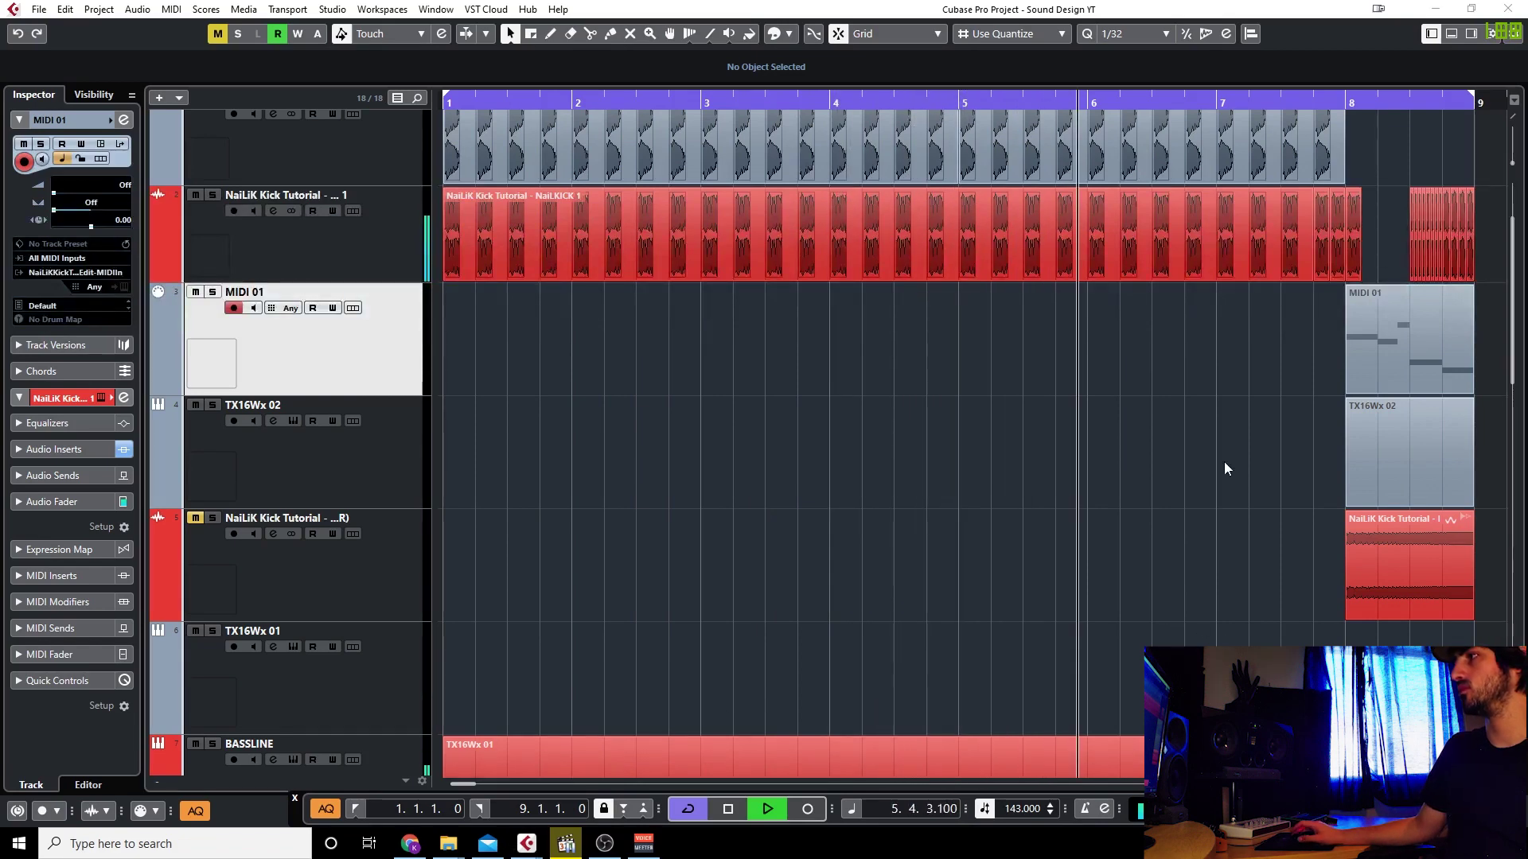
{"action": "scroll", "coordinate": [1516, 430], "scroll_direction": "up", "scroll_amount": 1}
{"action": "scroll", "coordinate": [1456, 474], "scroll_direction": "up", "scroll_amount": 5}
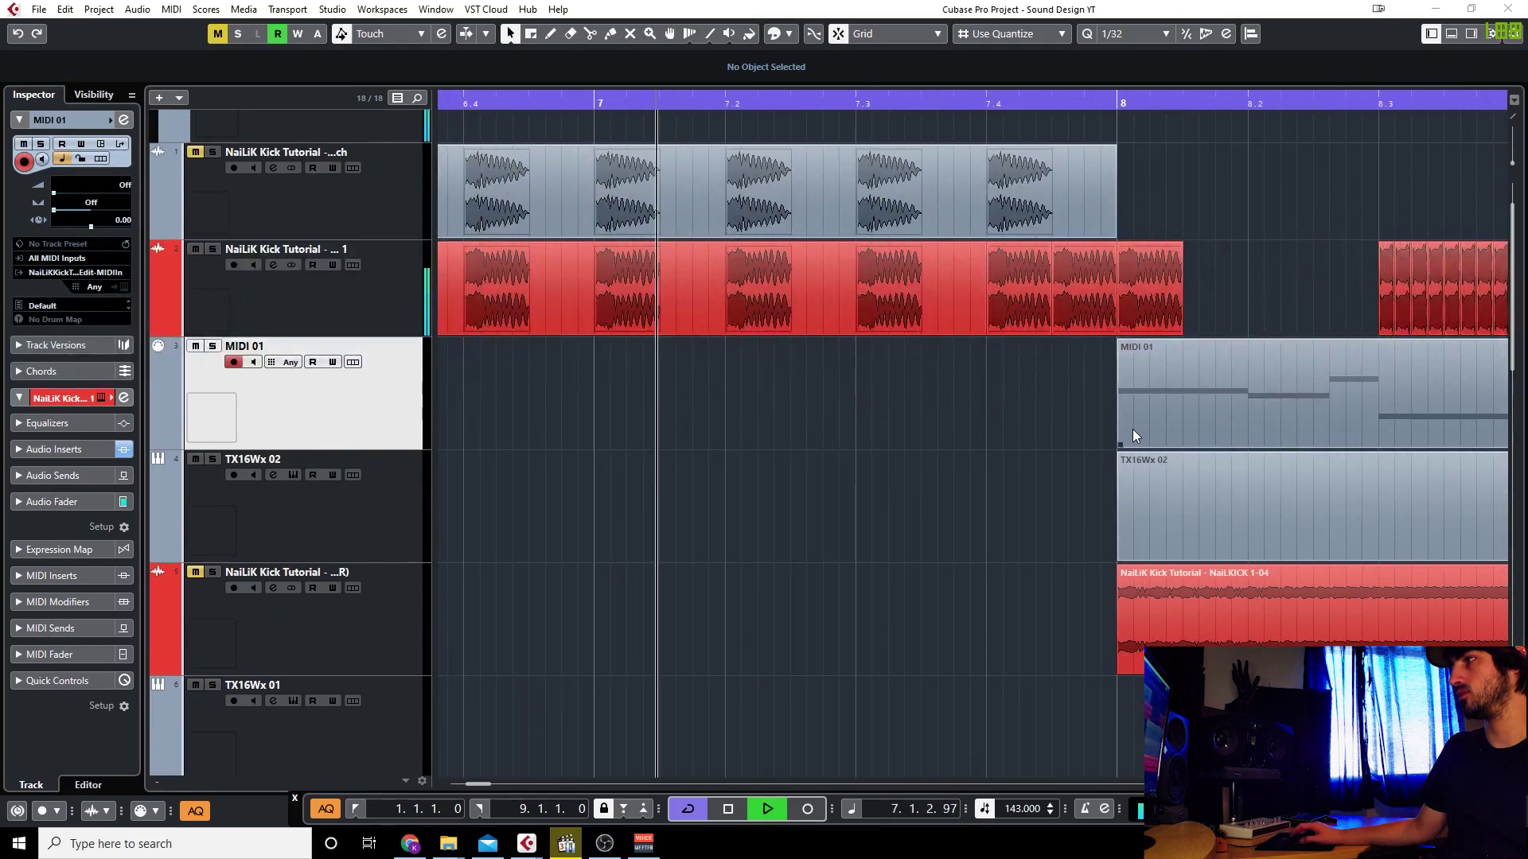
{"action": "scroll", "coordinate": [1113, 431], "scroll_direction": "down", "scroll_amount": 3}
{"action": "scroll", "coordinate": [1029, 451], "scroll_direction": "up", "scroll_amount": 3}
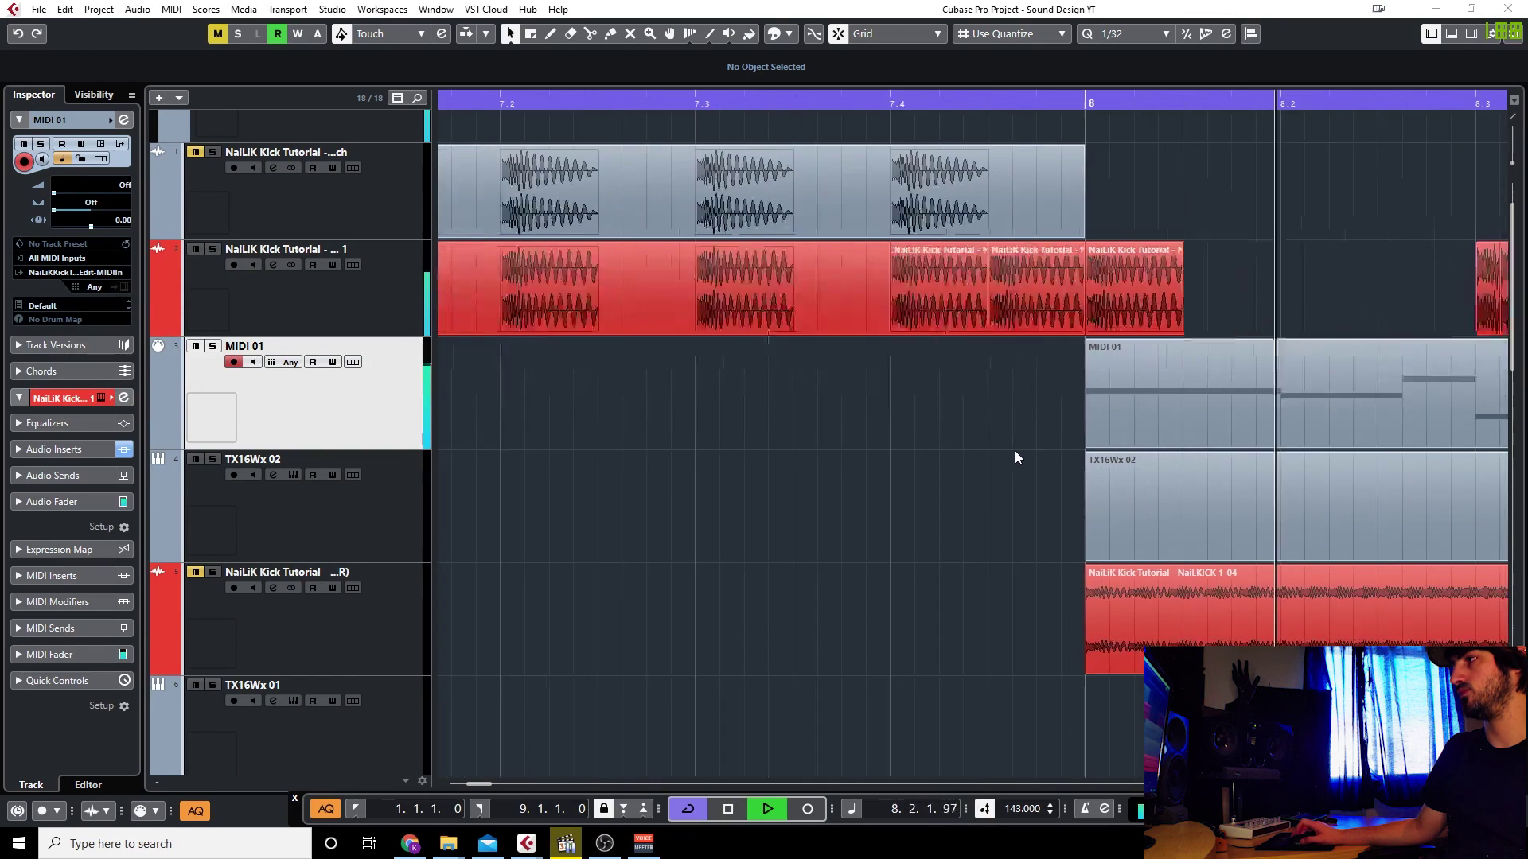
{"action": "scroll", "coordinate": [996, 450], "scroll_direction": "down", "scroll_amount": 5}
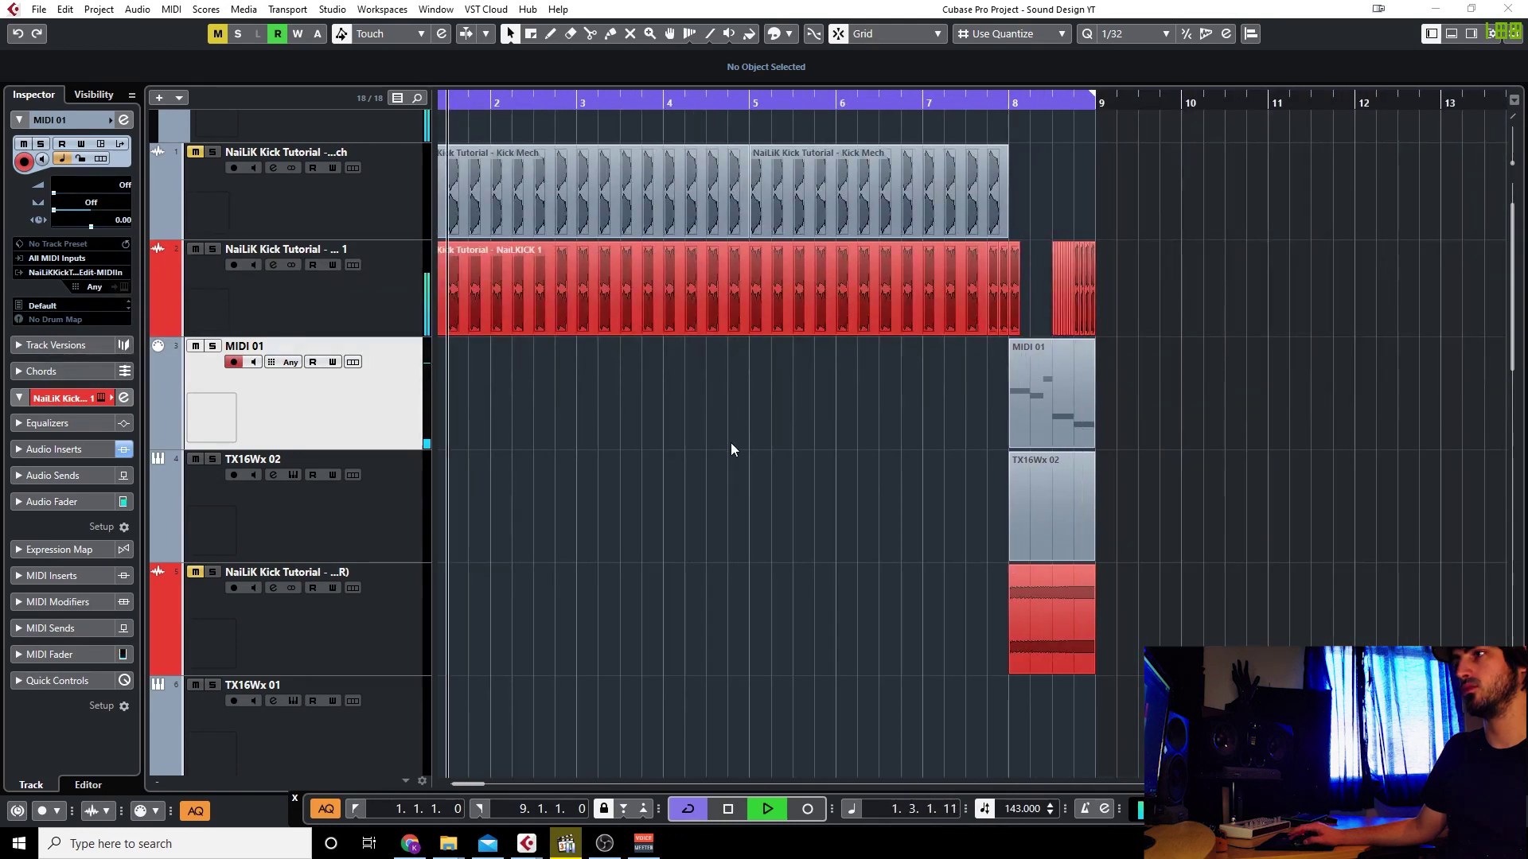
{"action": "key", "text": "space"}
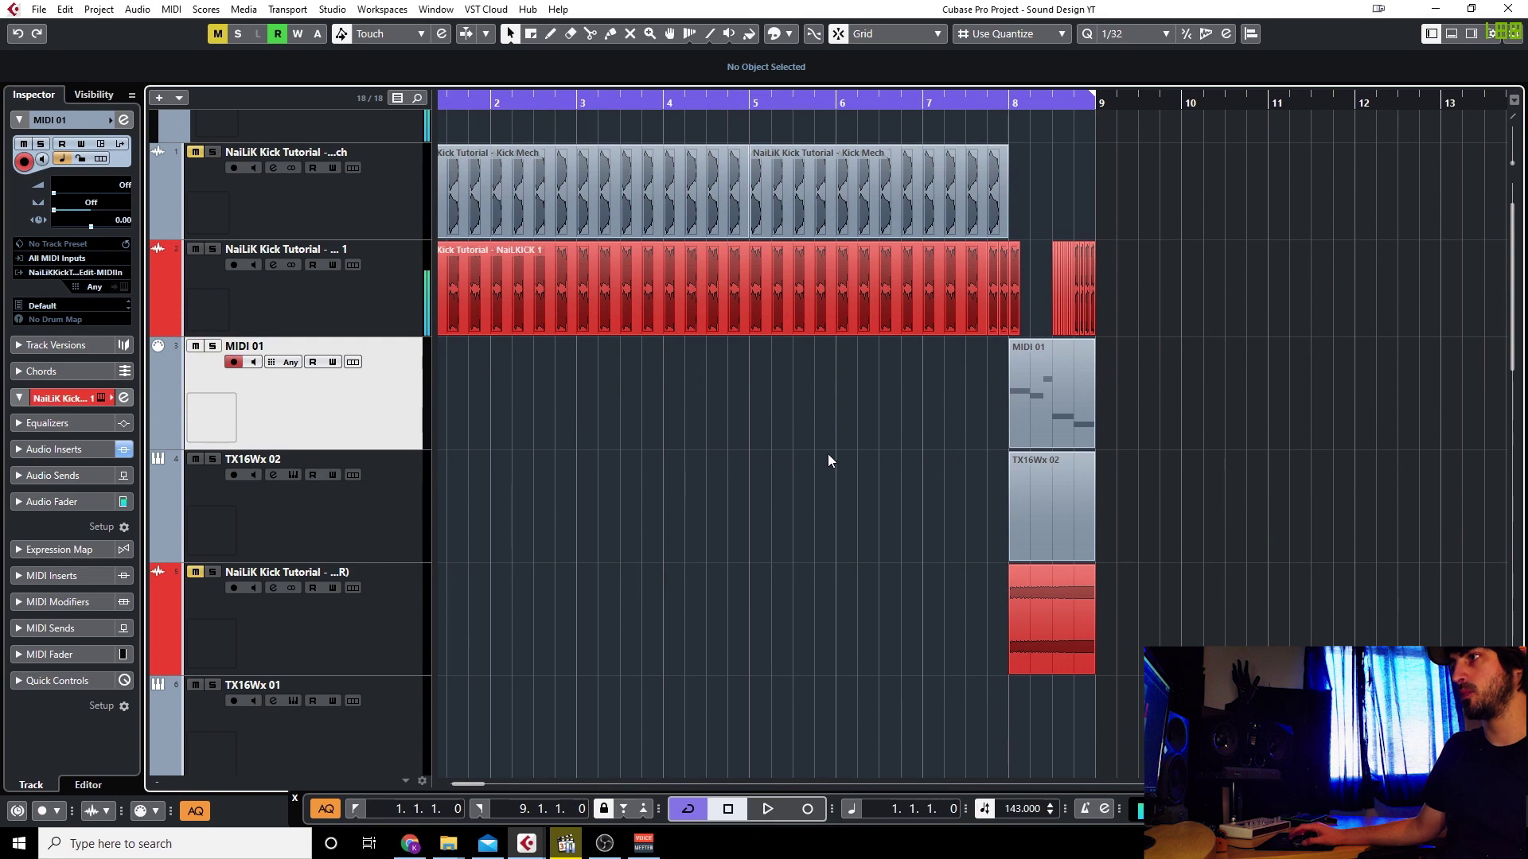